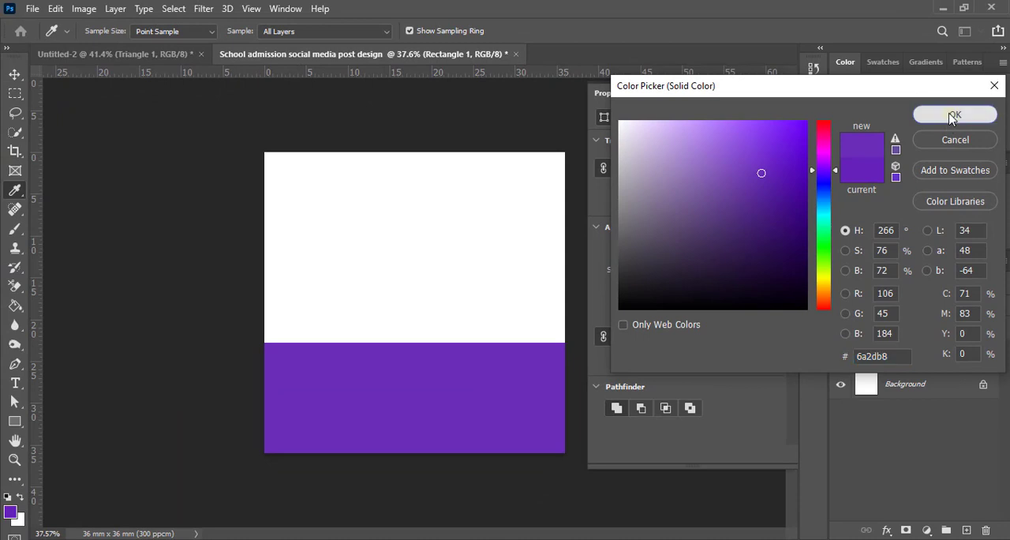
Step: Draw a purple circle about 15 mm in diameter overlapping the right part of the purple rectangle's upper edge
click(777, 94)
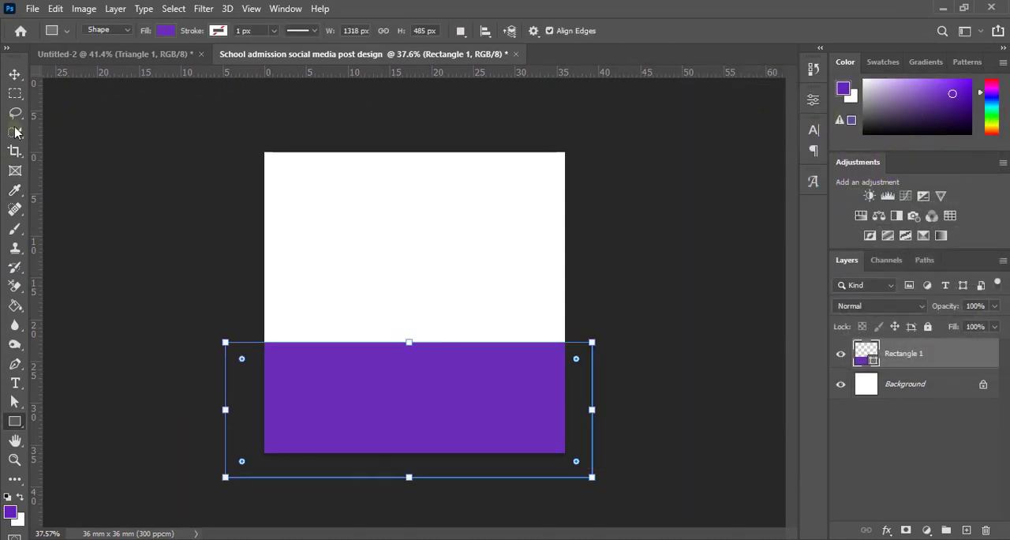
click(14, 75)
click(615, 327)
scroll(616, 327, up, 2)
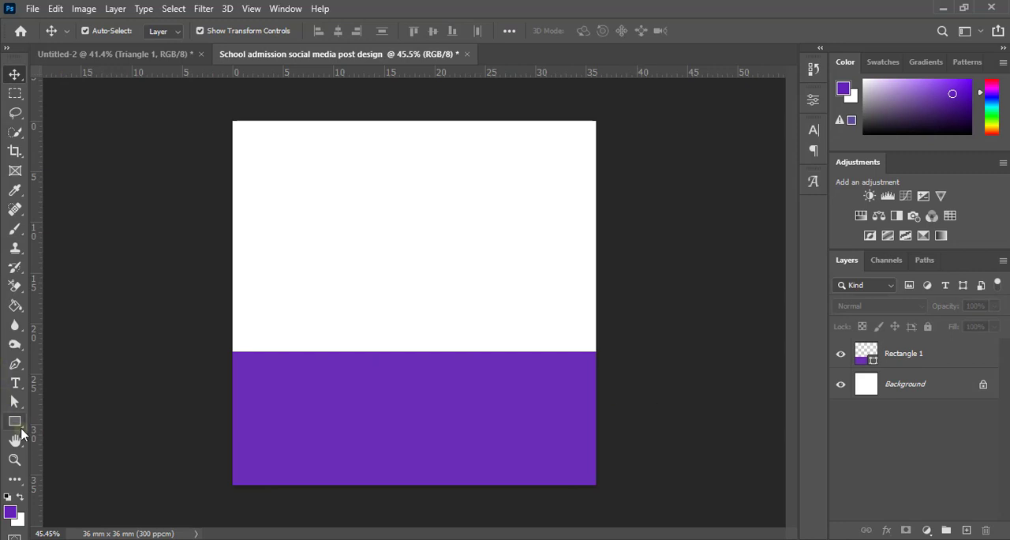
click(15, 420)
click(71, 449)
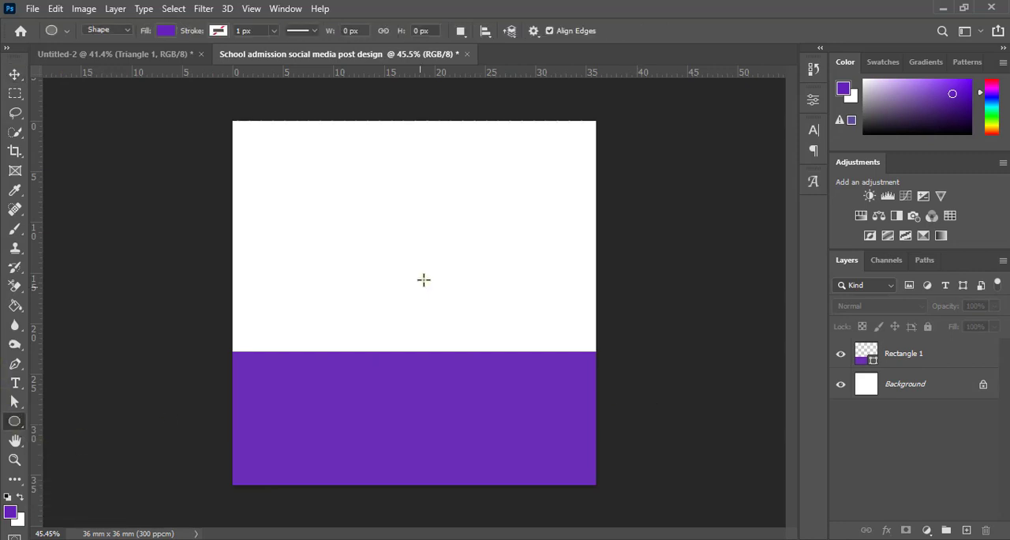
drag(444, 234, 598, 419)
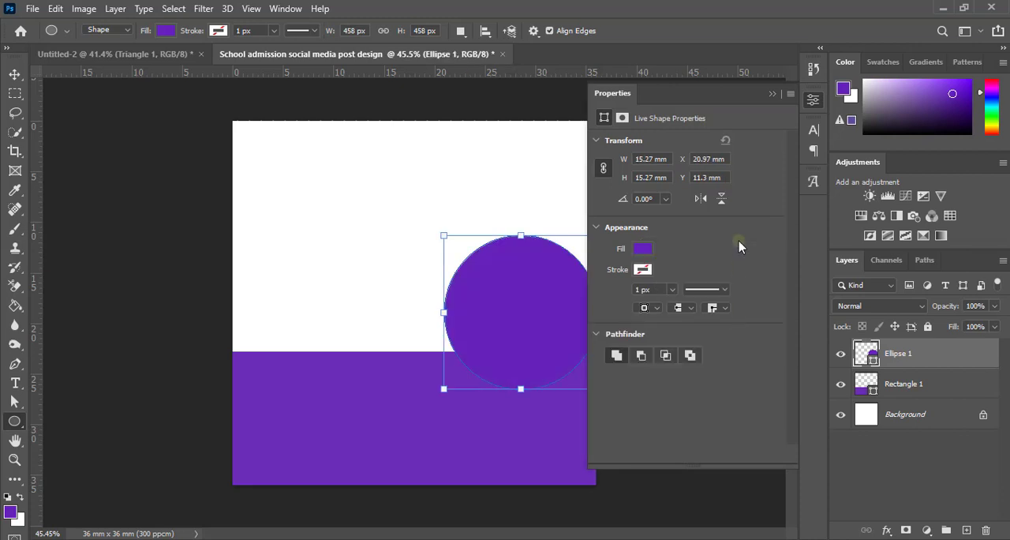
click(772, 93)
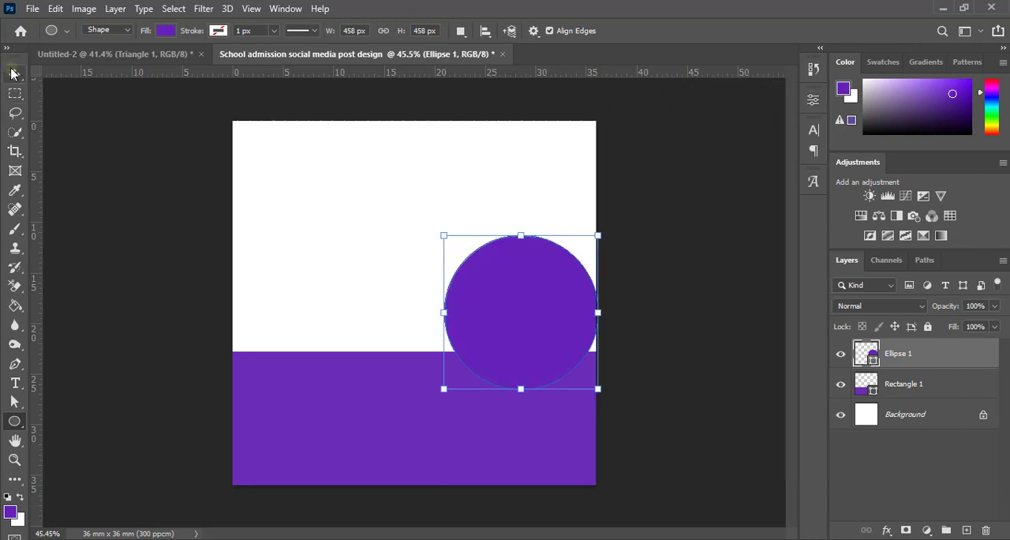
Step: Move the circle slightly left and up so it sits inside the canvas's right edge
click(14, 74)
drag(547, 332, 521, 323)
click(649, 341)
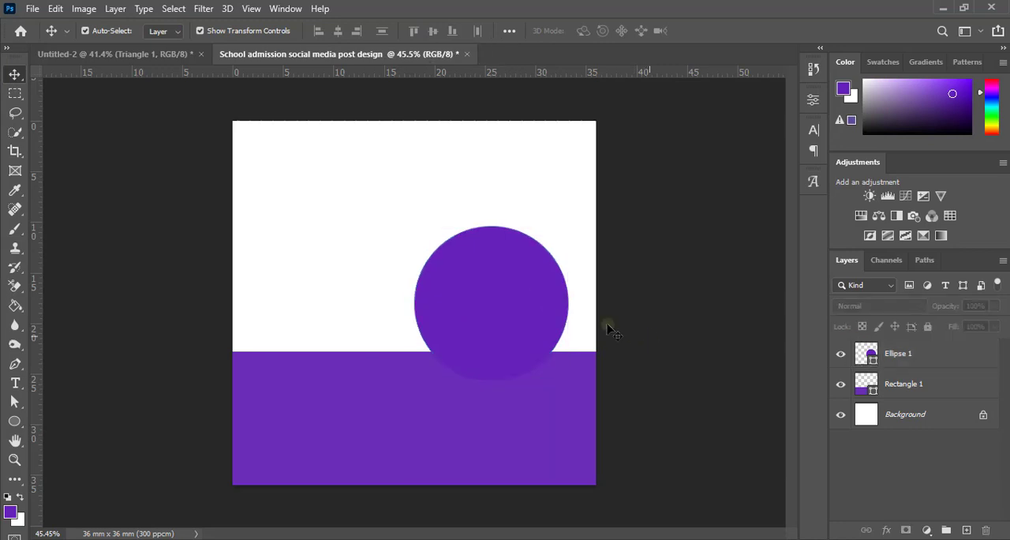
Step: Change the circle's fill to dark grey 202020
key(ctrl+plus)
click(532, 302)
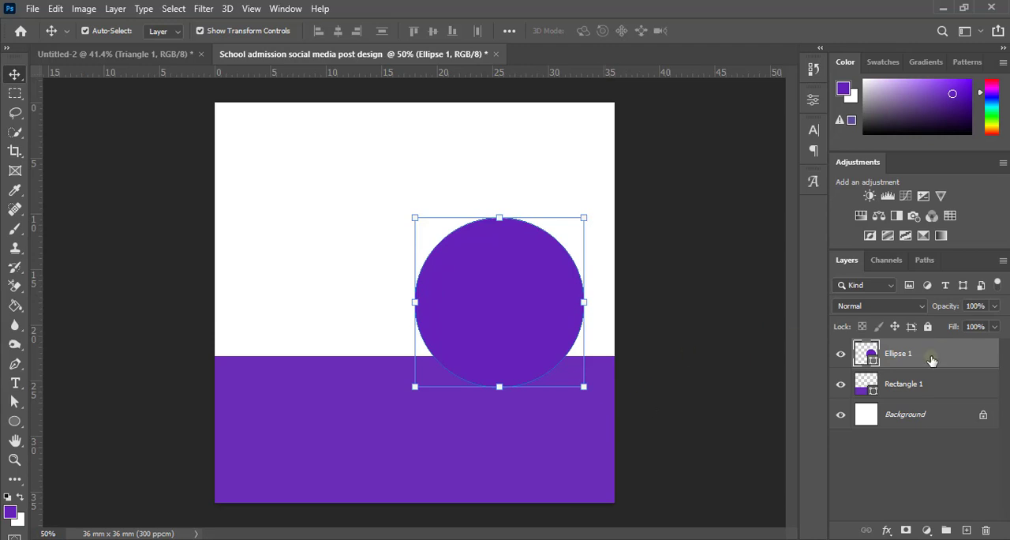
double_click(873, 365)
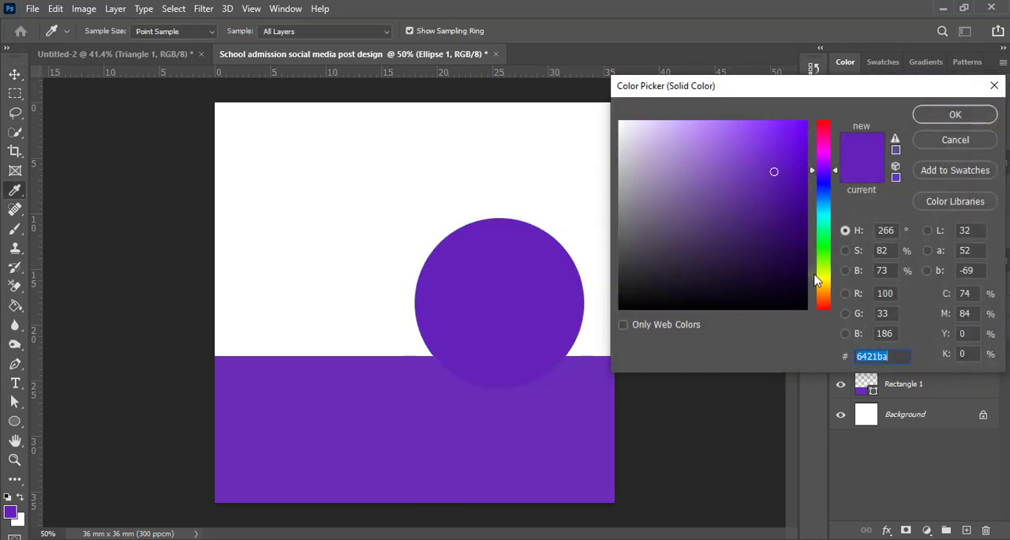
click(632, 286)
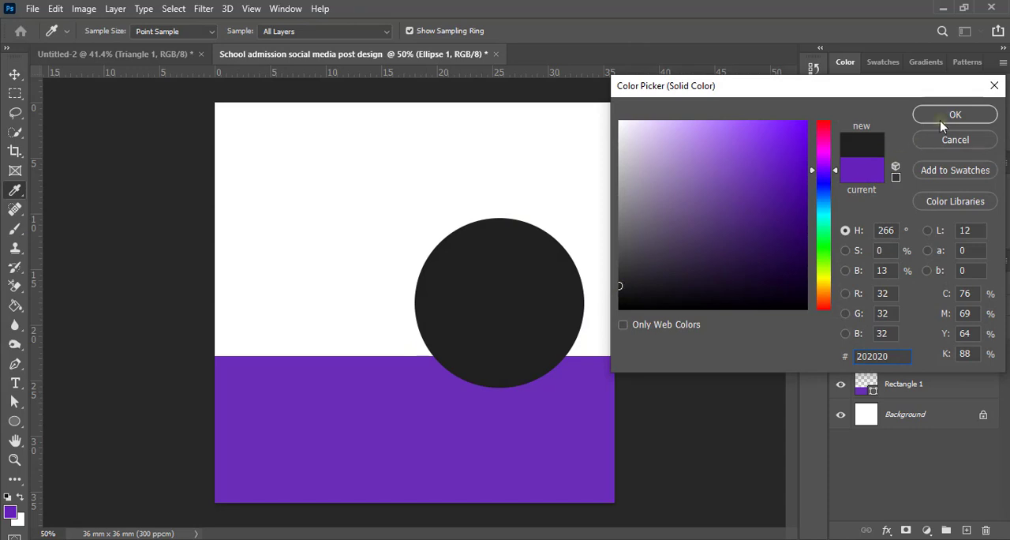
click(941, 118)
click(707, 263)
Step: Duplicate the dark circle and fill the copy with bright yellow
click(544, 320)
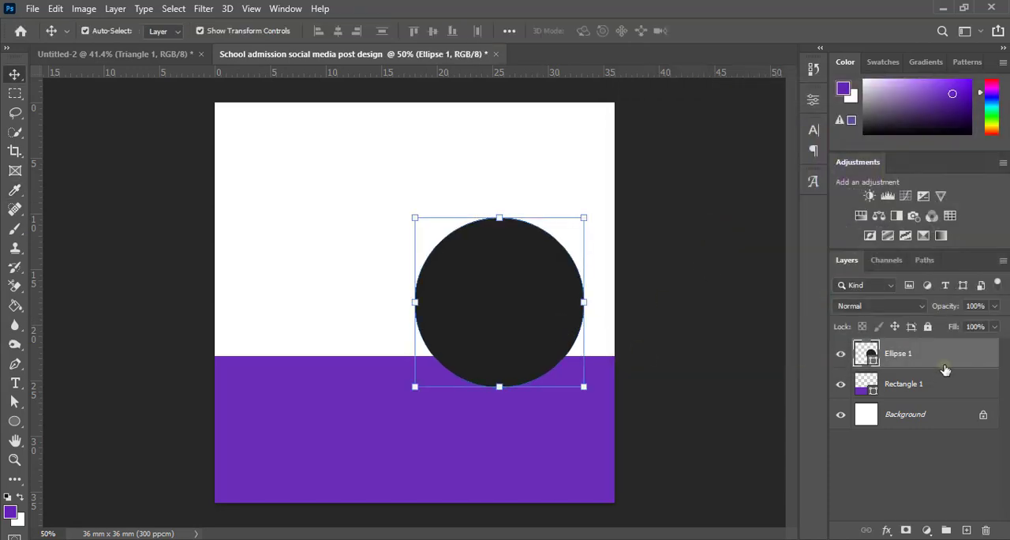
drag(948, 359, 967, 529)
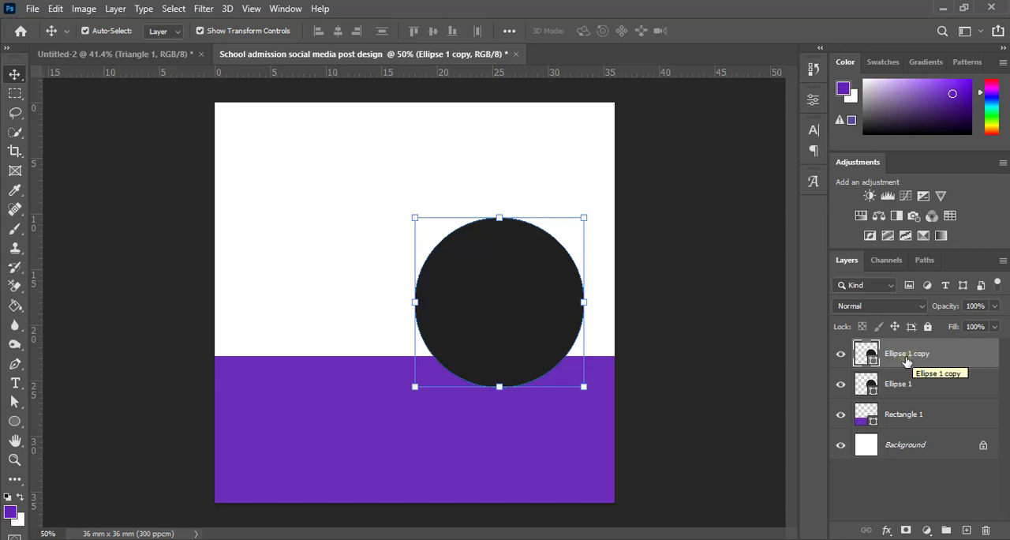
double_click(875, 362)
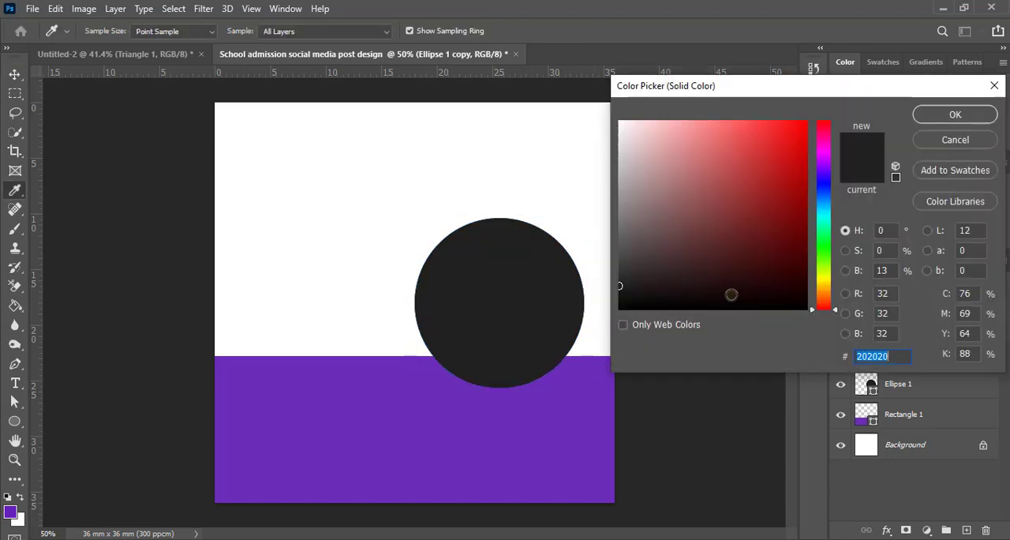
click(620, 256)
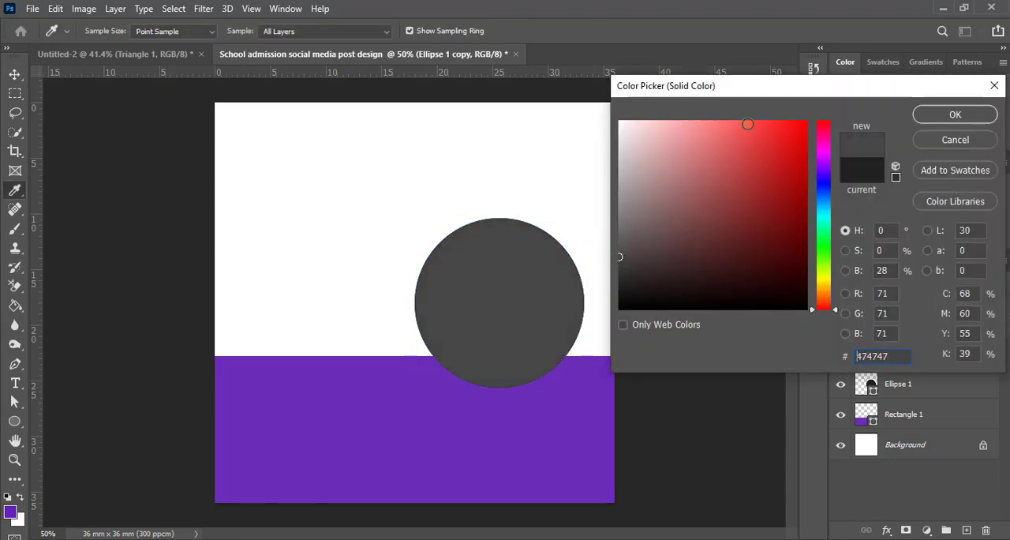
click(825, 280)
mouse_move(821, 286)
mouse_down()
mouse_move(824, 294)
mouse_move(823, 282)
mouse_up()
click(805, 122)
click(941, 117)
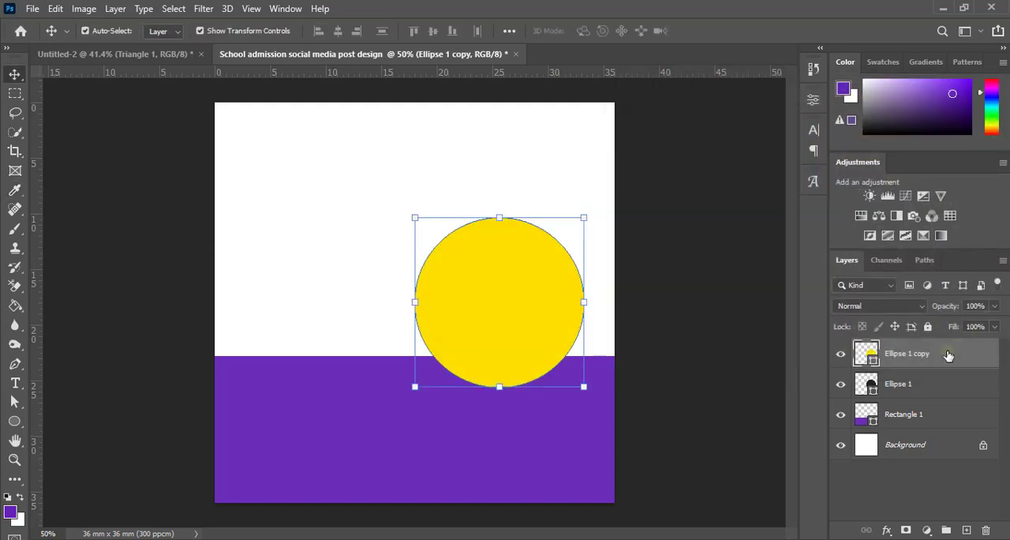
Step: Place the yellow circle behind the dark one and enlarge it about its centre to about 16.7 mm
drag(934, 359, 932, 387)
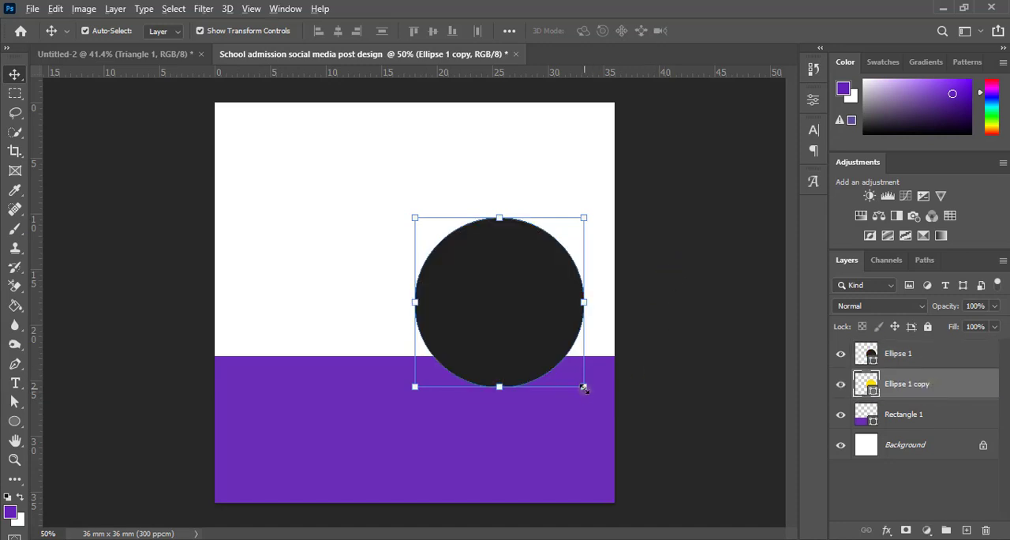
drag(585, 388, 588, 394)
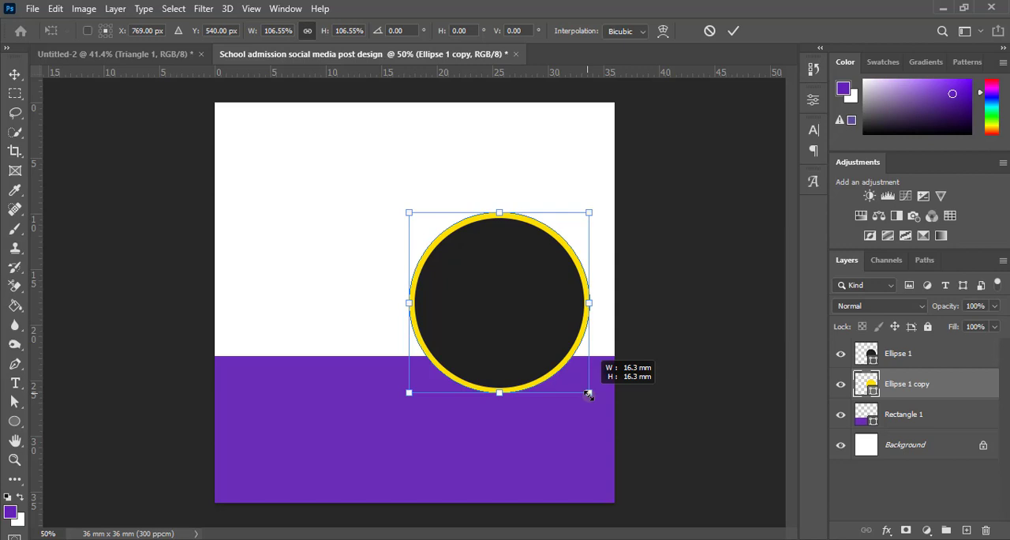
drag(588, 395, 591, 398)
click(733, 31)
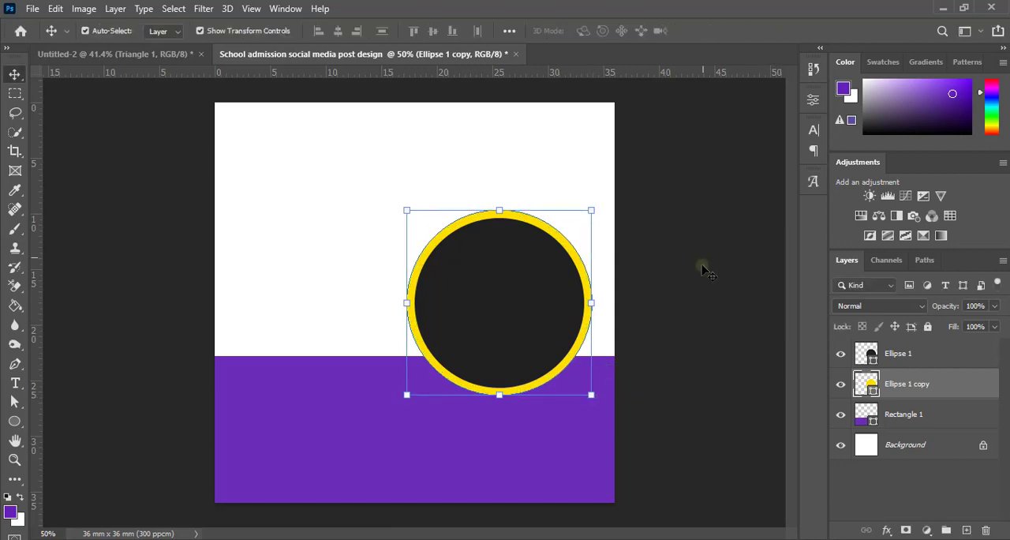
click(680, 301)
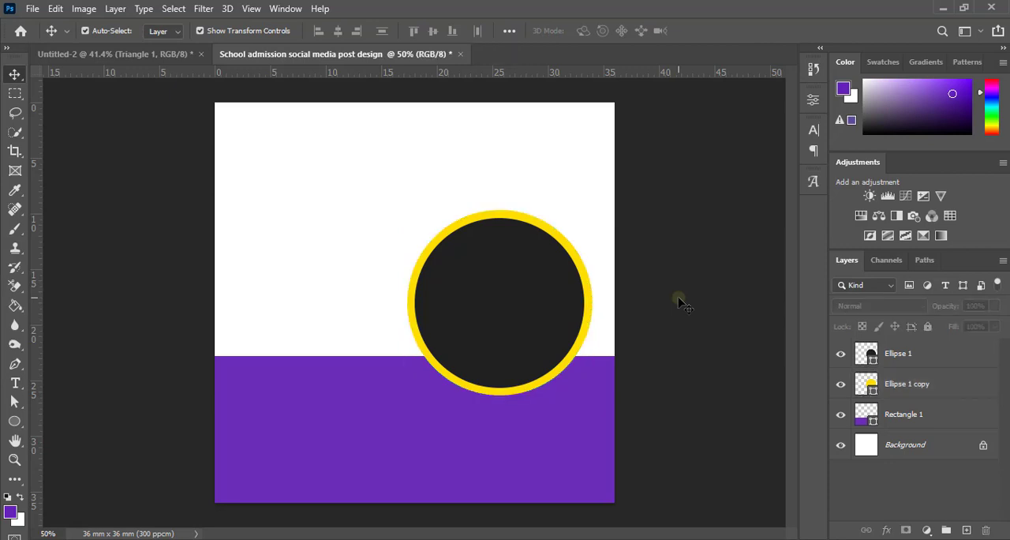
Step: Duplicate the yellow circle and fill the copy with orange ffa200
click(941, 357)
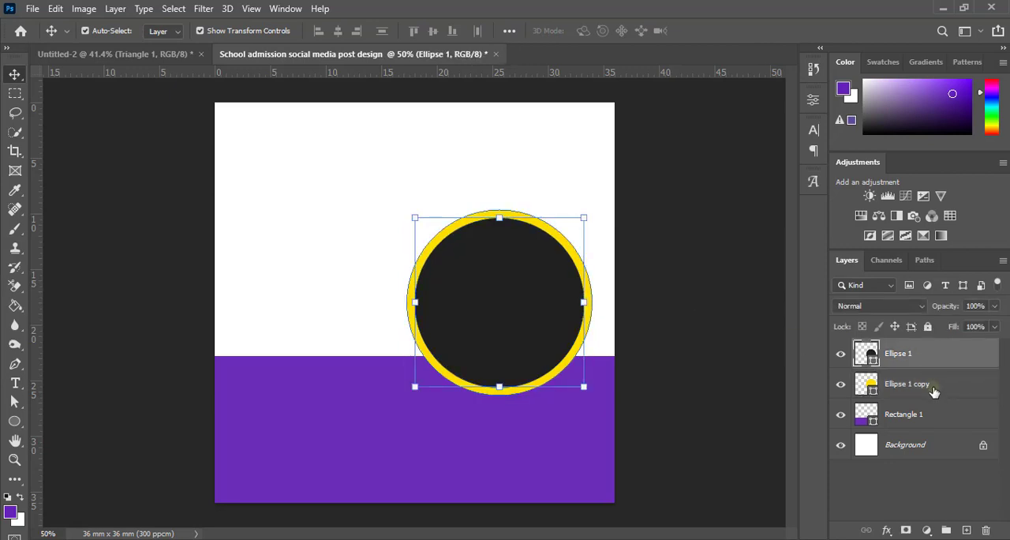
drag(966, 387, 967, 529)
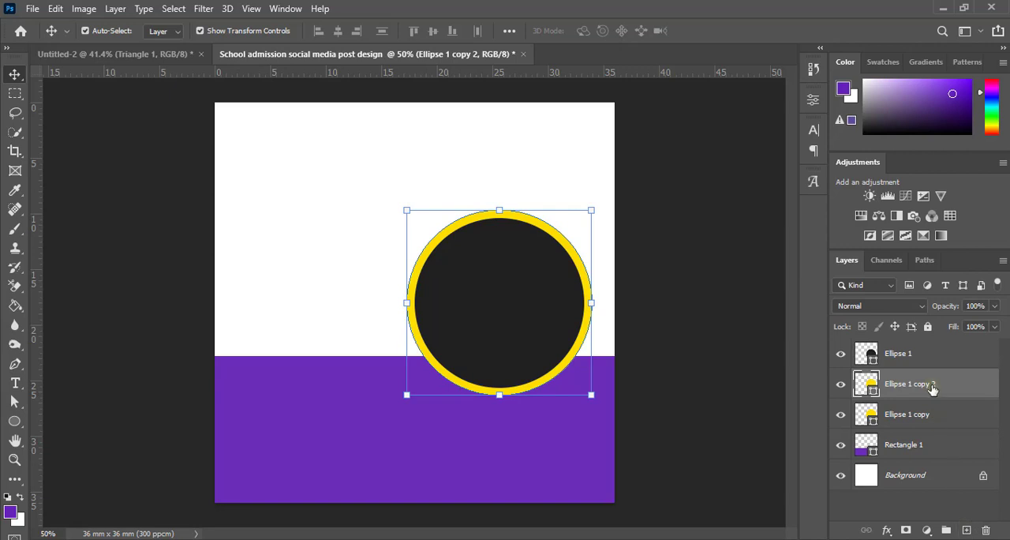
double_click(871, 384)
click(823, 290)
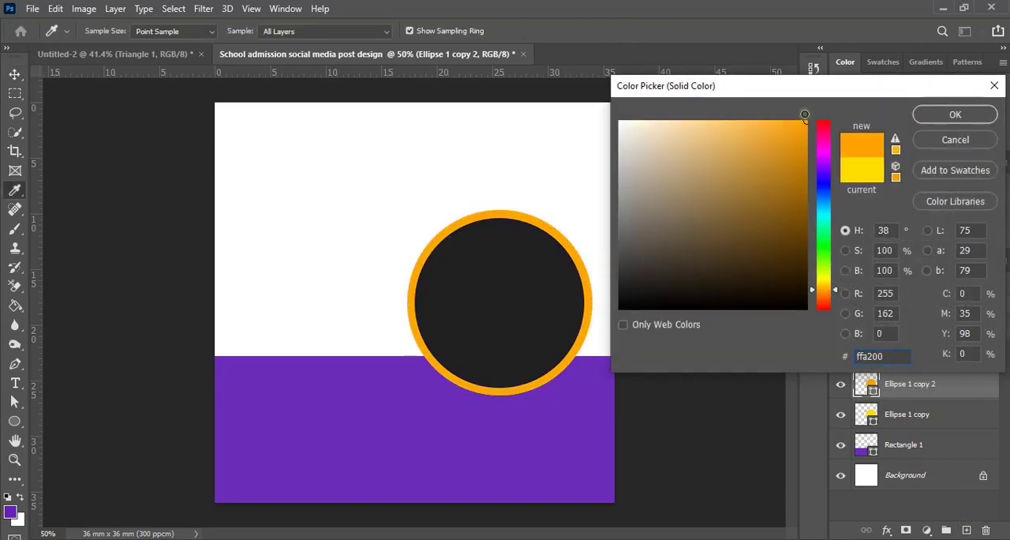
click(943, 118)
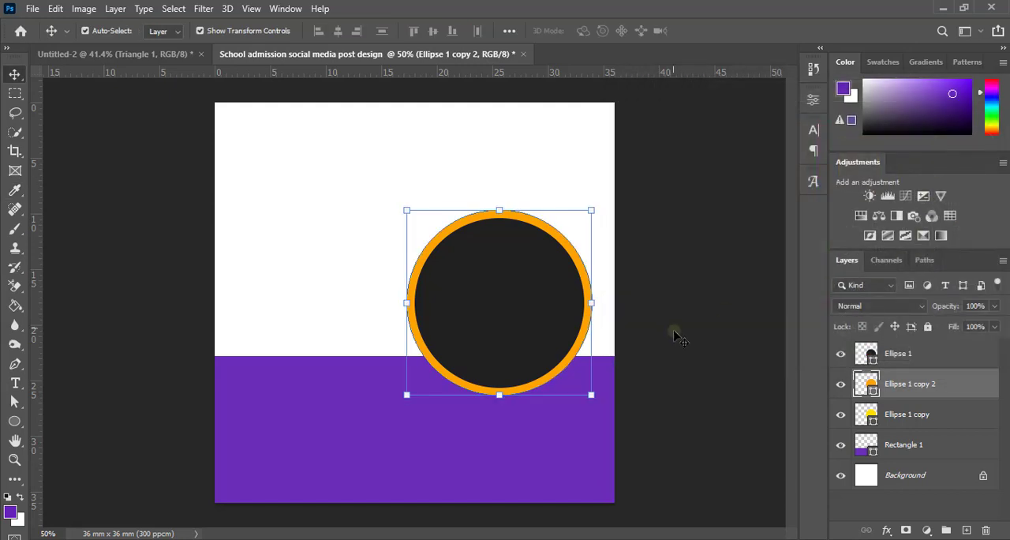
Step: Remove the fill from the duplicated circle and give it an orange stroke
click(813, 100)
click(643, 248)
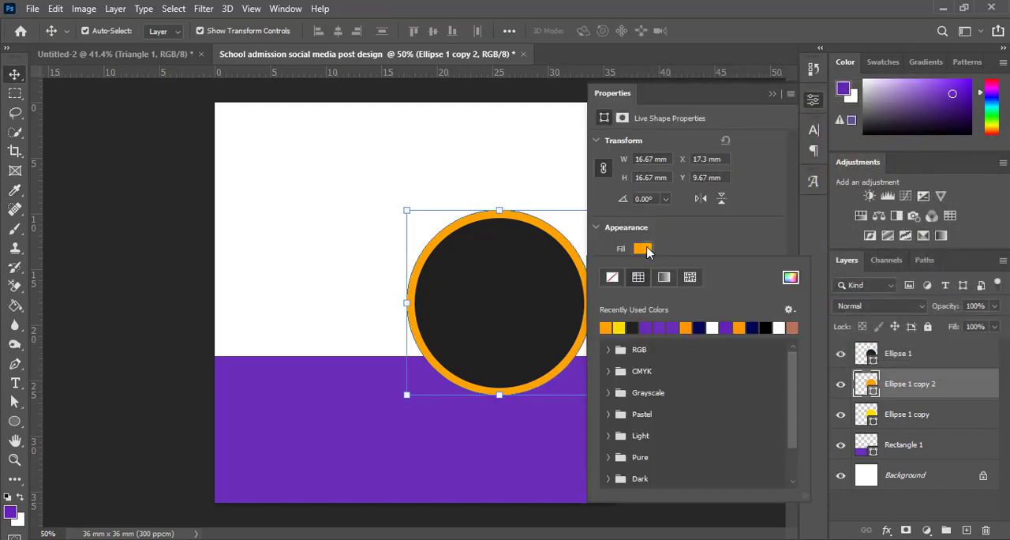
click(612, 277)
click(677, 254)
click(642, 270)
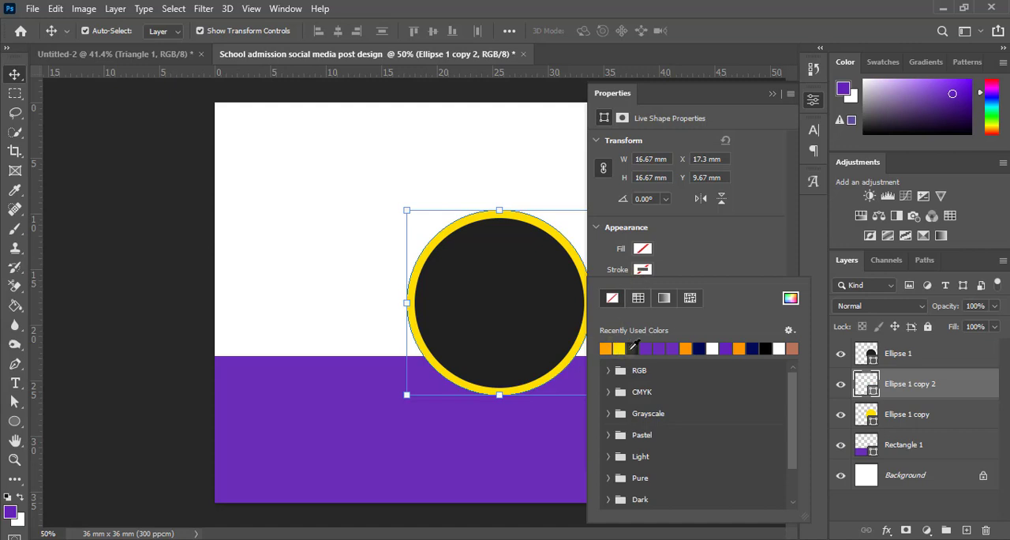
click(686, 348)
click(774, 94)
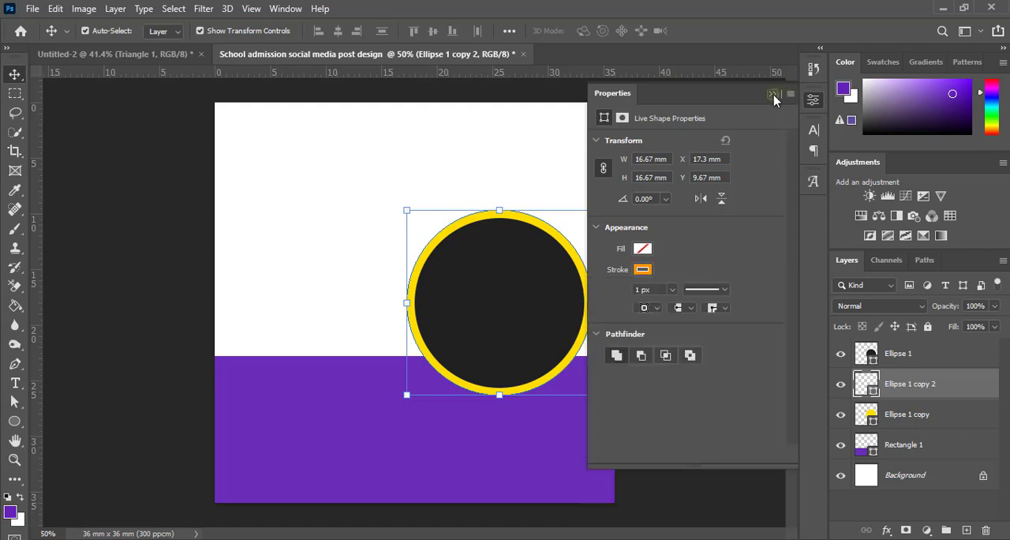
click(774, 95)
Step: Enlarge the orange outlined circle about its centre to about 110%, leaving a gap around the yellow circle
drag(591, 395, 600, 404)
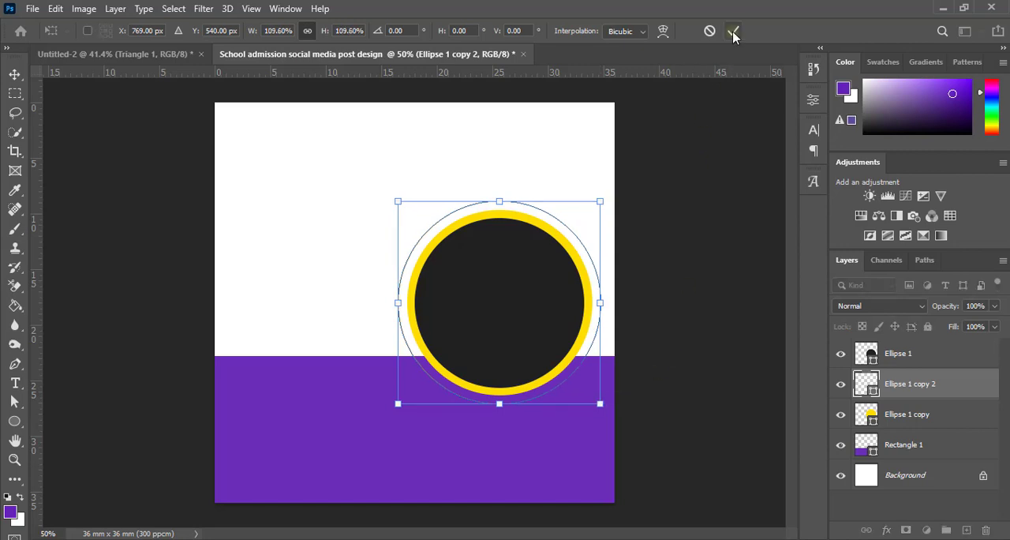
click(733, 31)
click(632, 320)
Step: Examine the thin orange ring and its spacing around the yellow and dark circles up close
scroll(620, 332, up, 1)
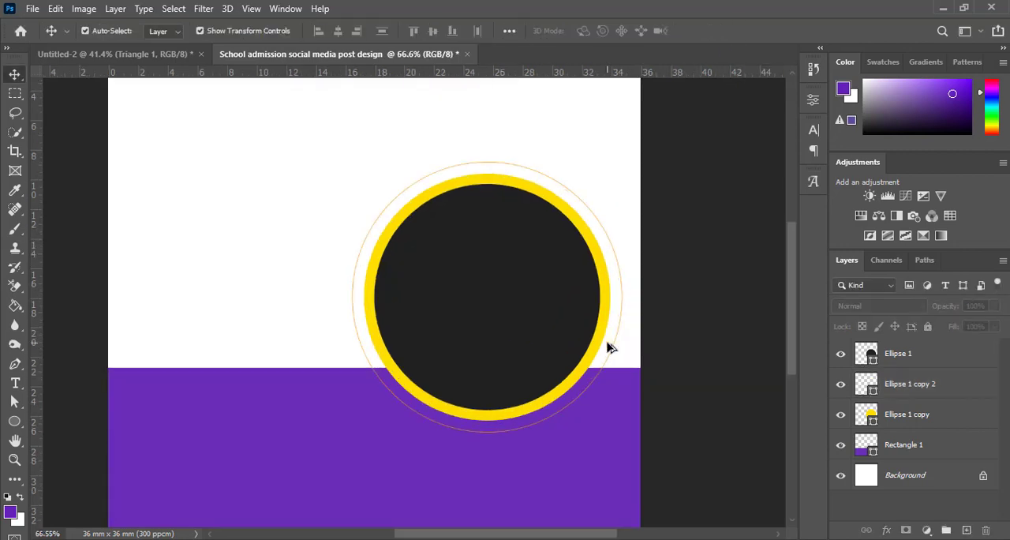
scroll(608, 347, up, 1)
scroll(608, 347, up, 1)
scroll(608, 347, down, 1)
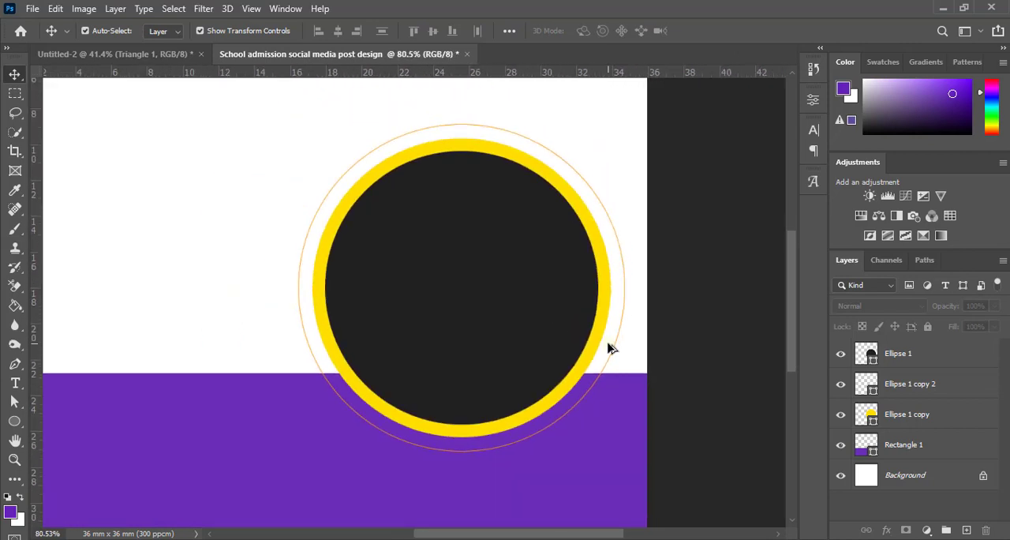
scroll(607, 348, down, 2)
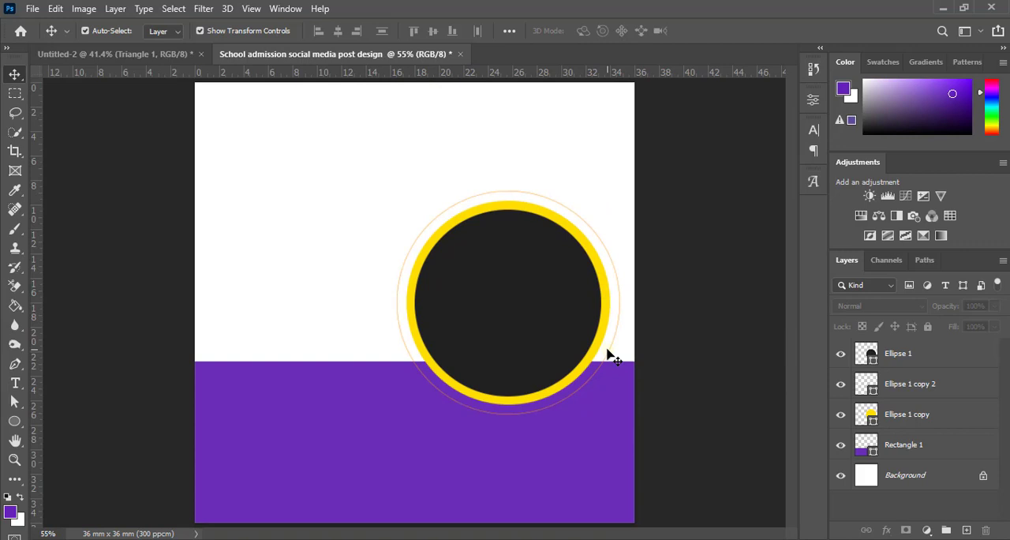
scroll(529, 314, up, 1)
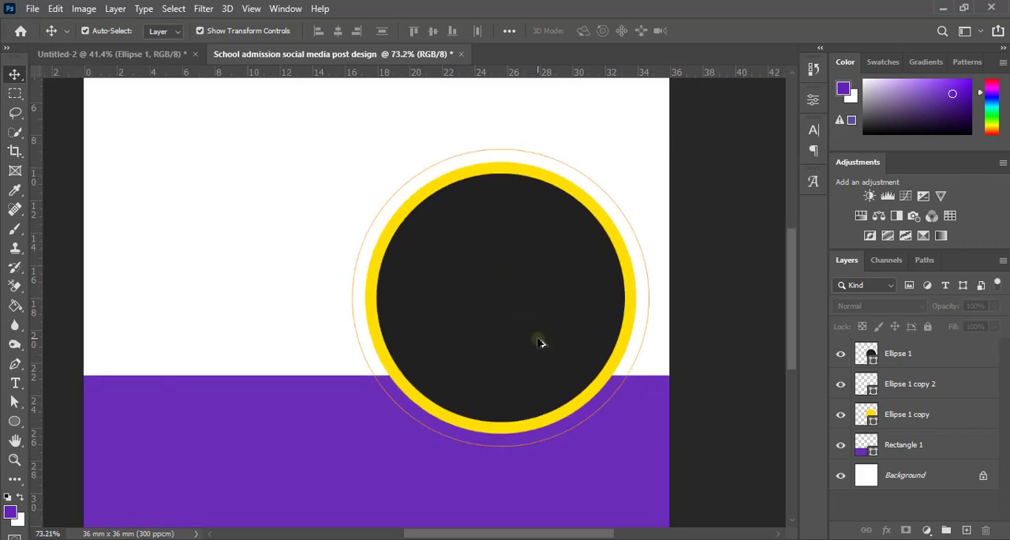
scroll(540, 343, up, 1)
scroll(540, 342, down, 1)
scroll(540, 343, up, 1)
Step: Remove the fill from the yellow circle around the dark circle
click(541, 334)
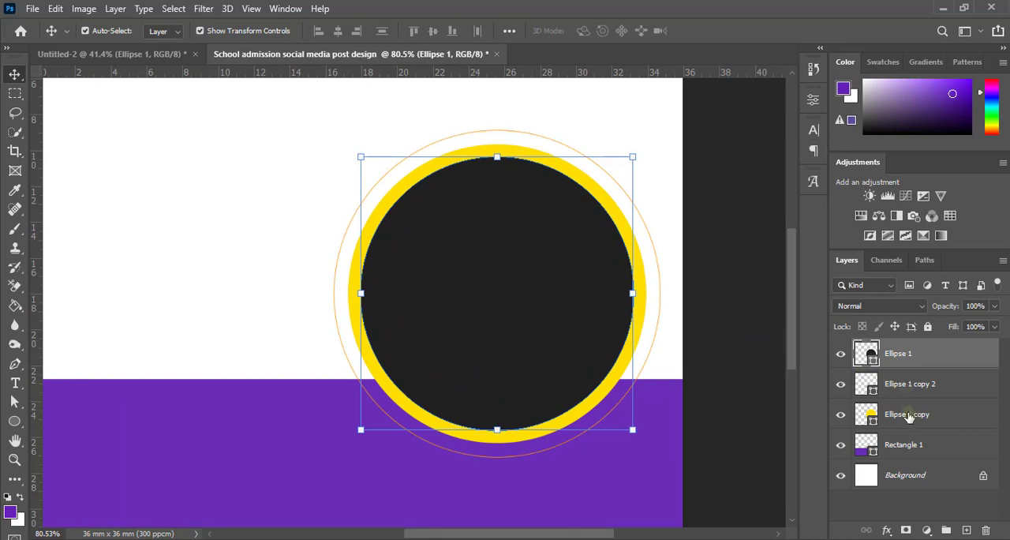
click(908, 417)
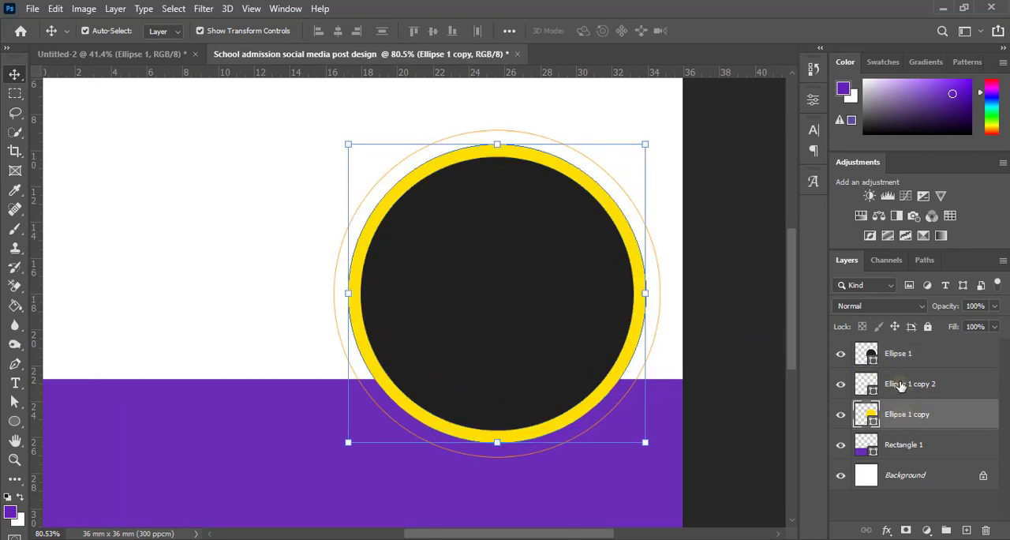
click(814, 101)
click(642, 249)
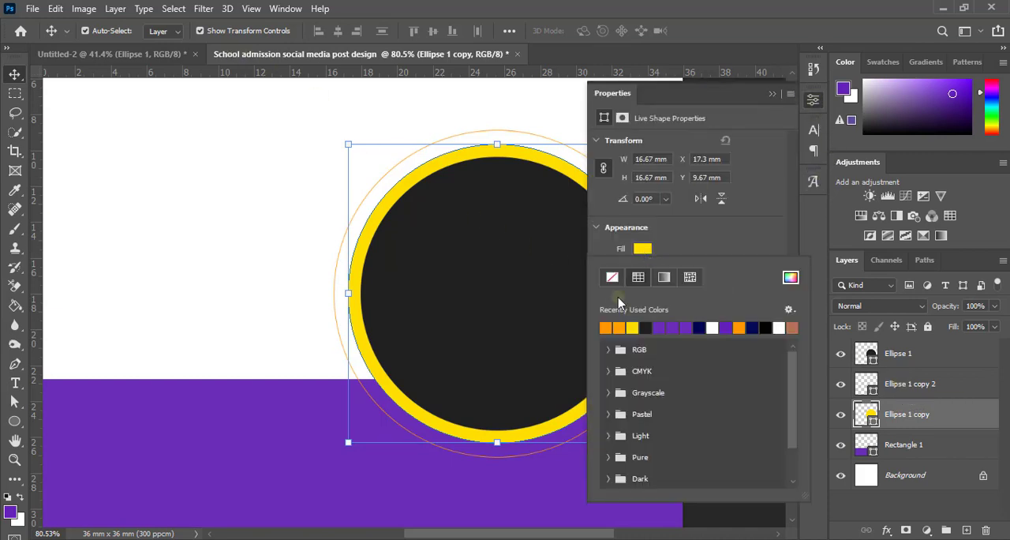
click(612, 278)
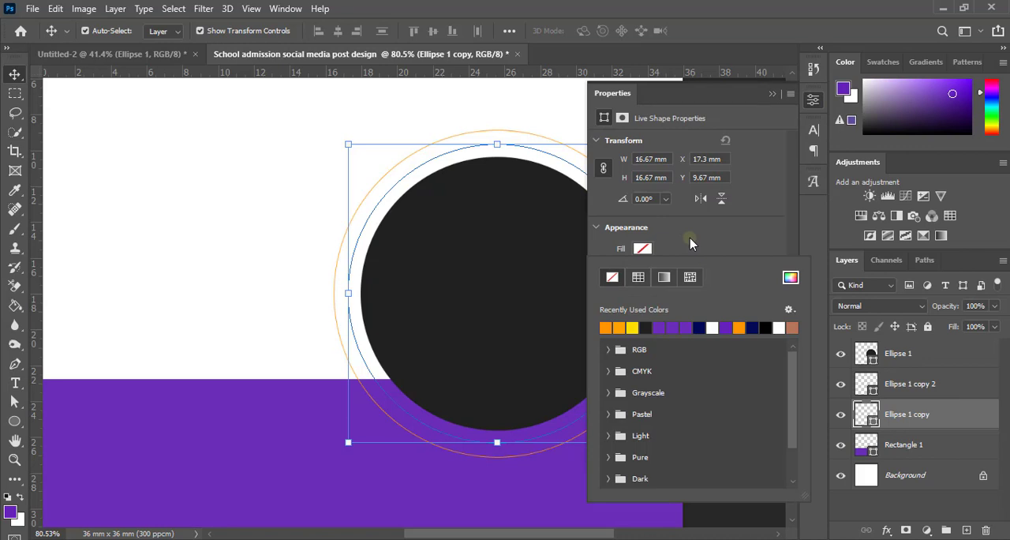
click(678, 244)
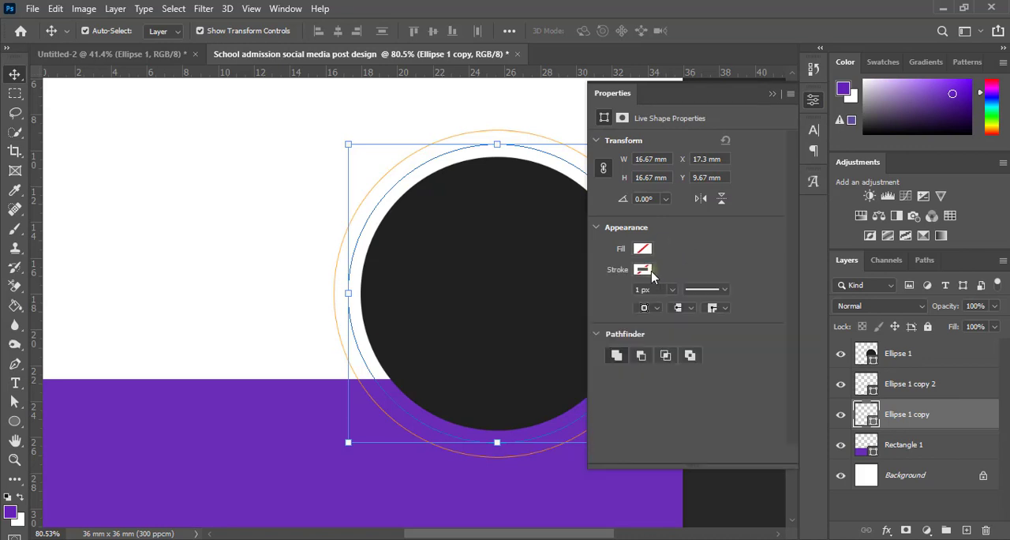
Step: Give the unfilled circle around the dark circle an orange stroke from the recently used colours
click(644, 269)
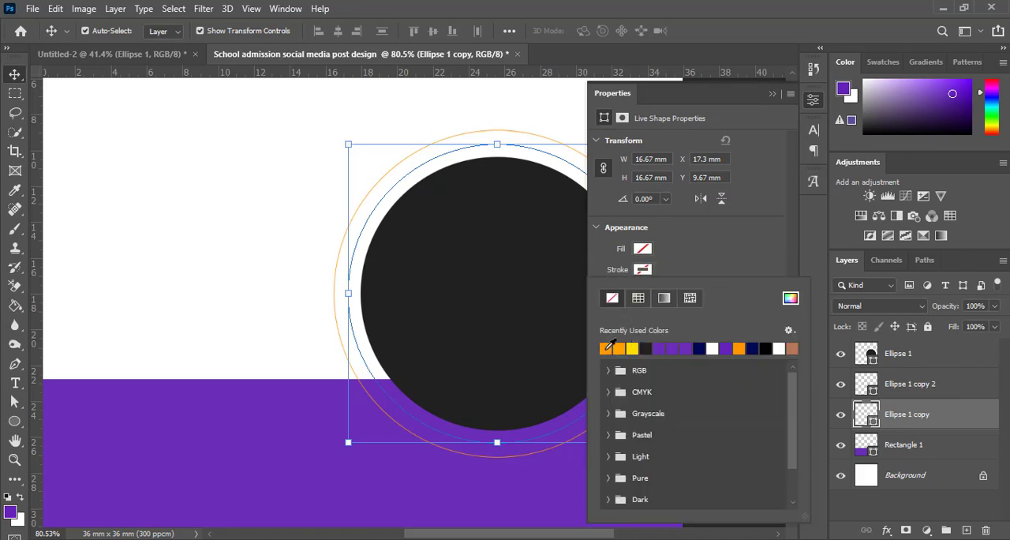
click(606, 347)
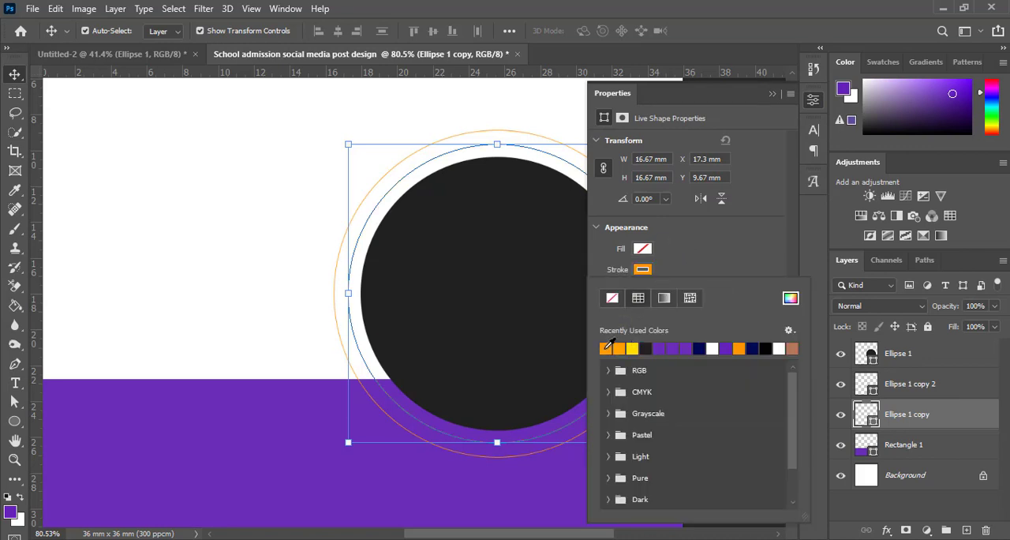
click(687, 261)
click(715, 289)
click(761, 284)
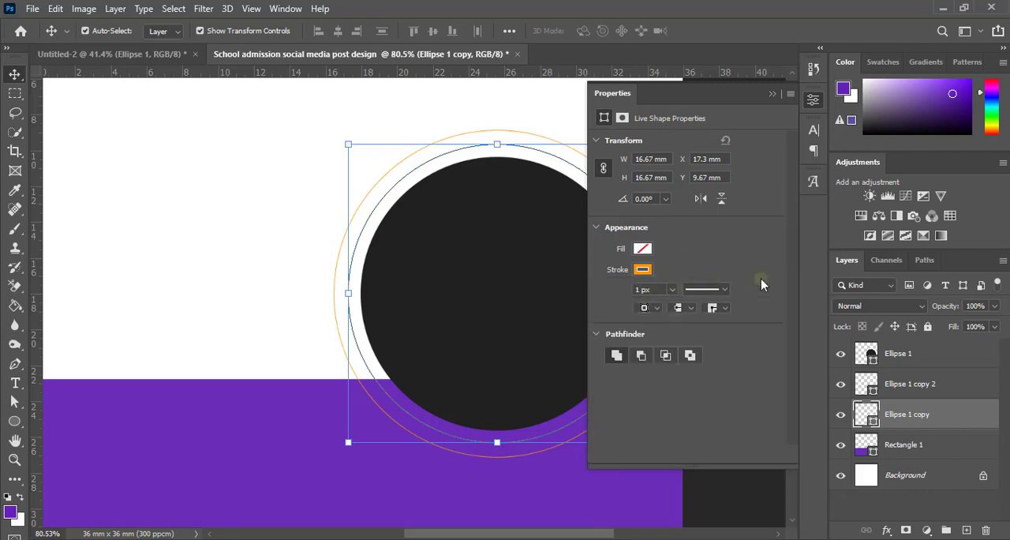
Step: Try aligning the inner ring's stroke to the outside with a width of 7 px
click(649, 308)
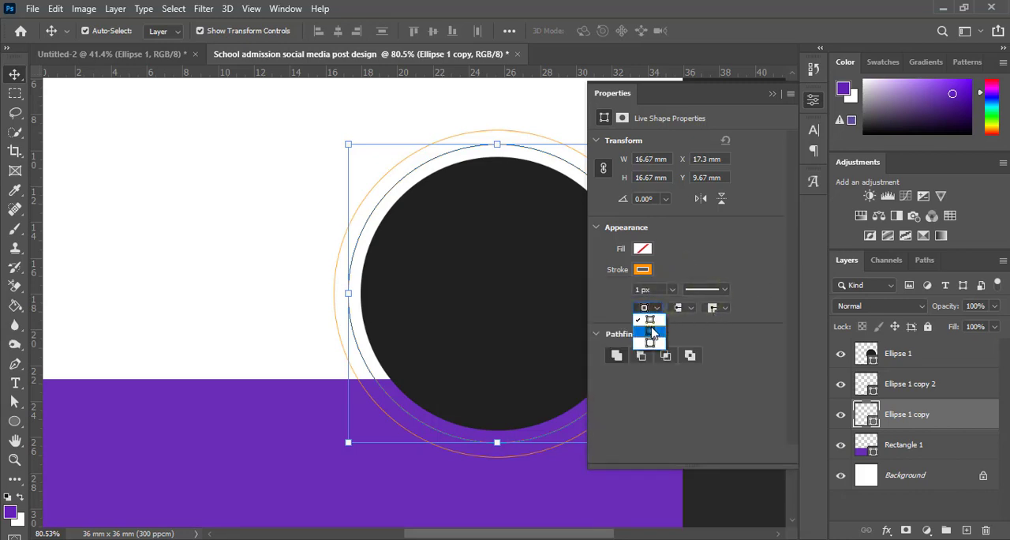
click(651, 342)
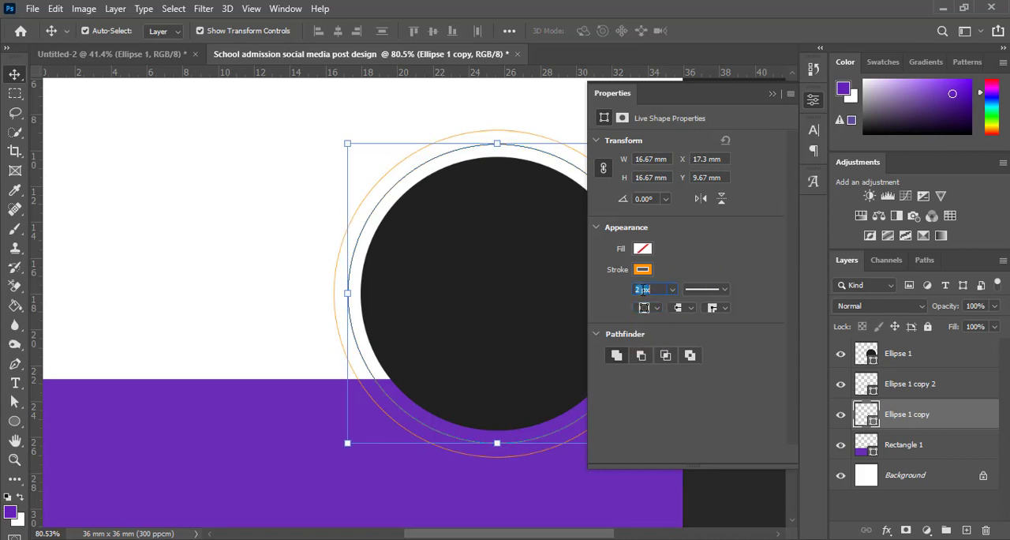
key(Return)
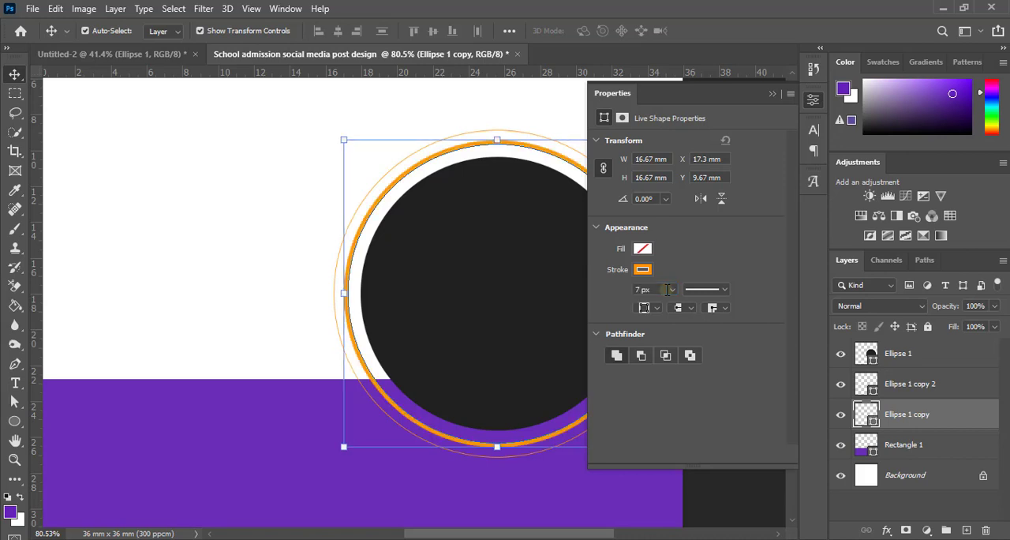
Step: Align the inner ring's orange stroke to the inside and set its width to 18 px
click(657, 310)
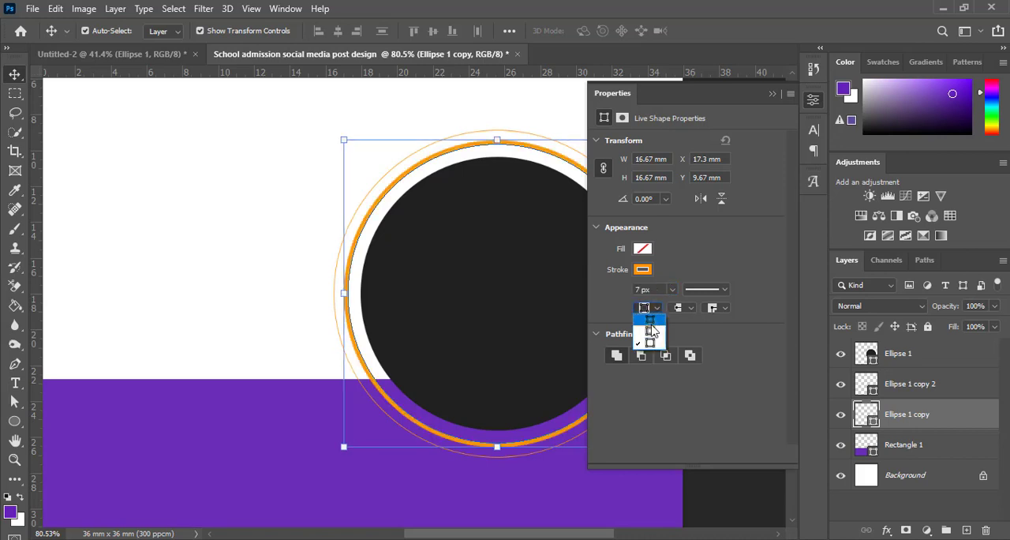
click(652, 322)
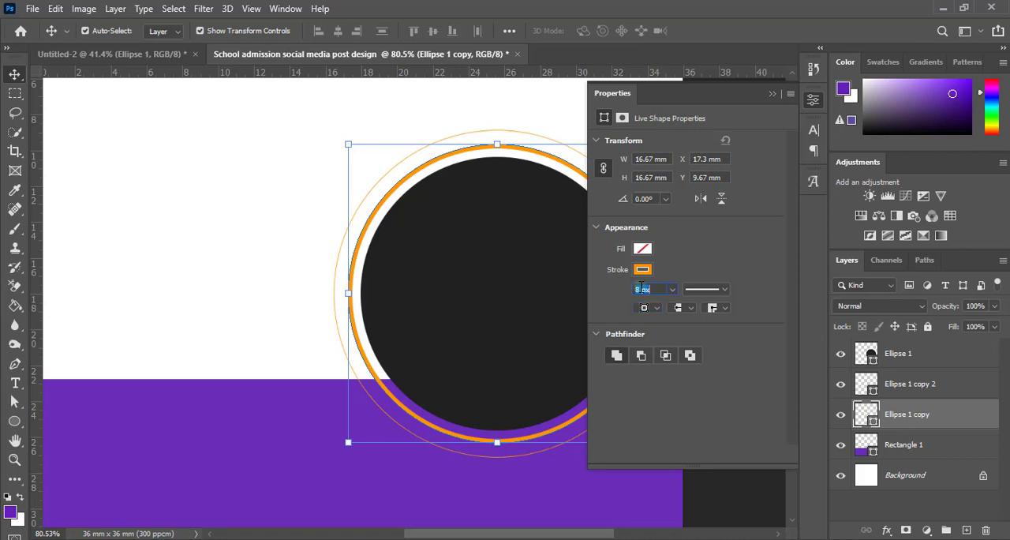
key(Return)
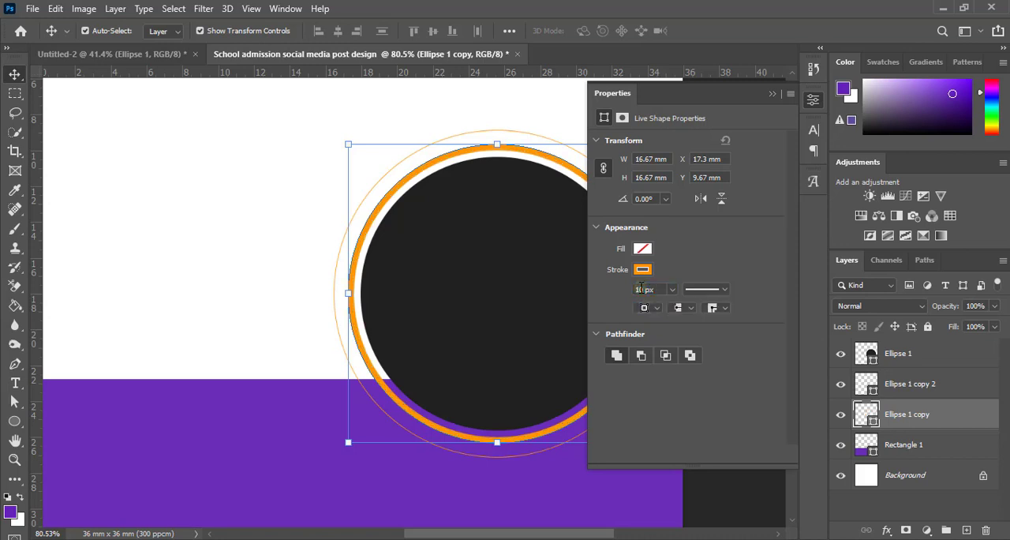
key(Up)
key(Return)
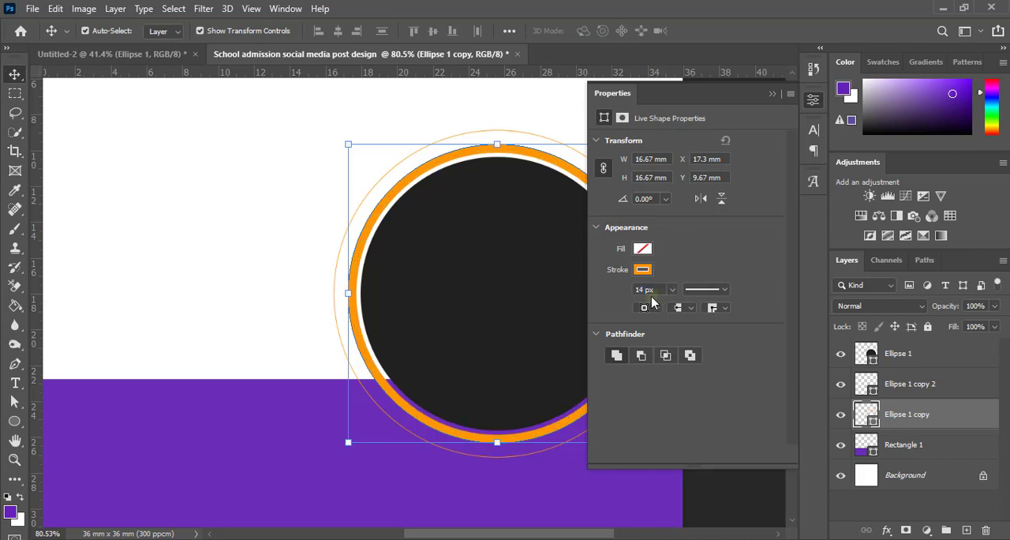
key(Return)
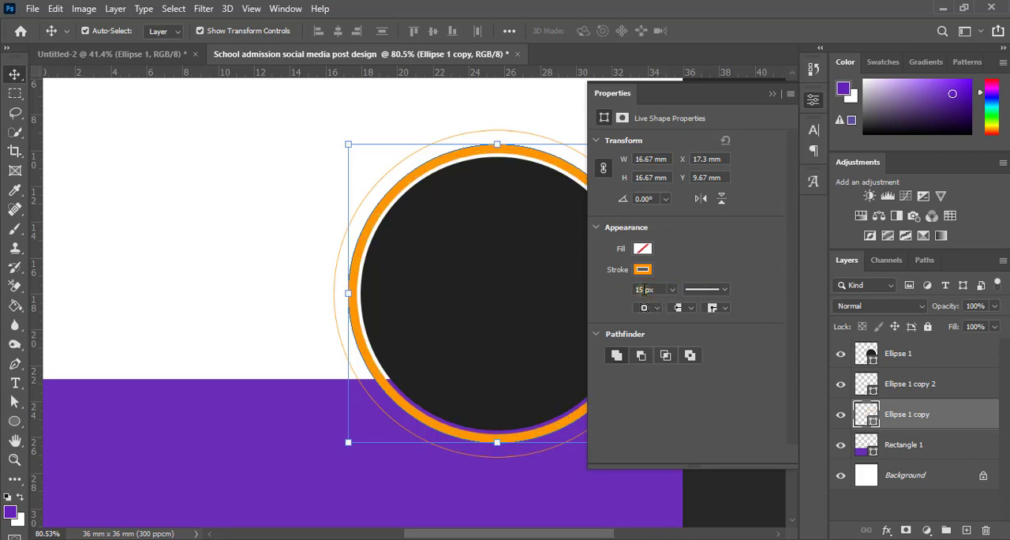
key(Up)
key(Up)
key(Return)
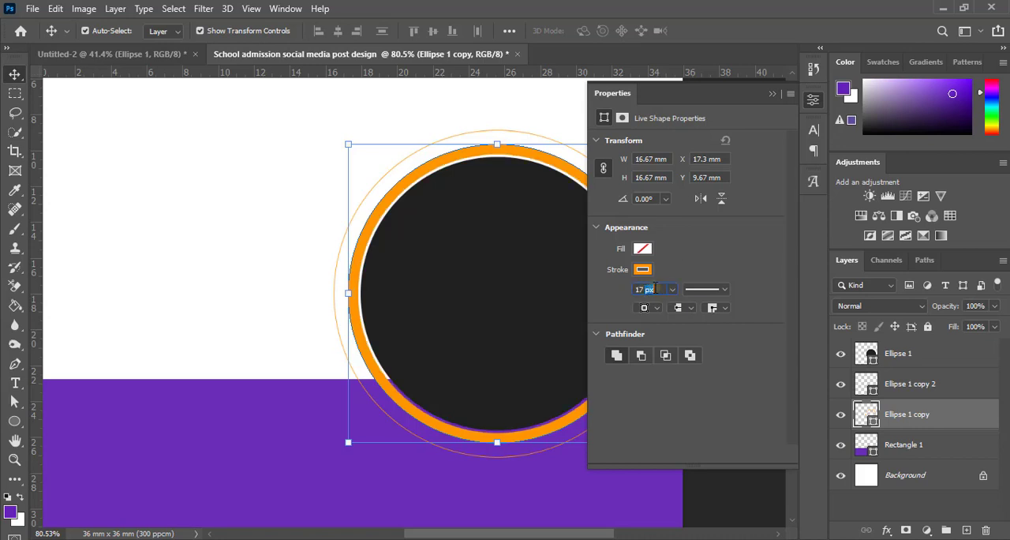
key(Up)
key(Return)
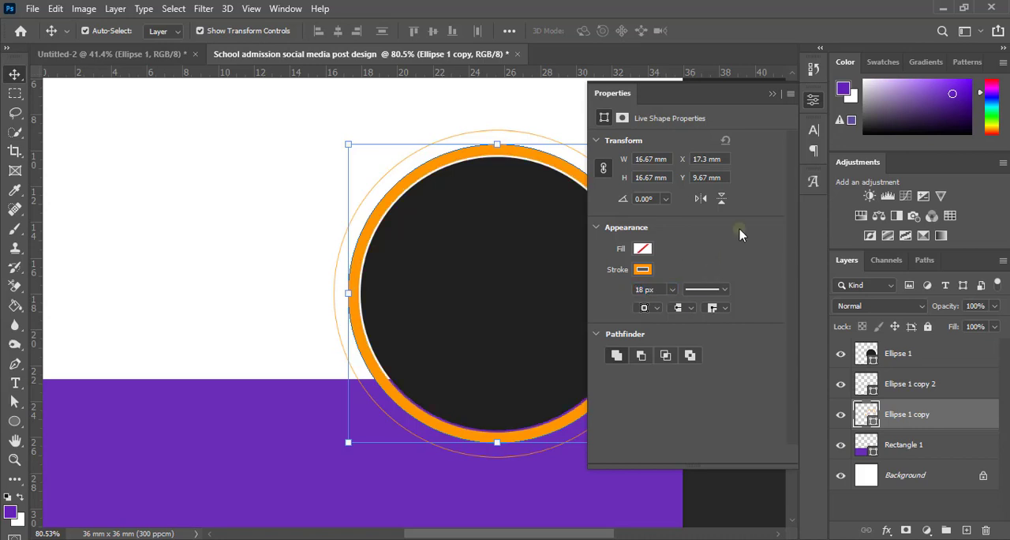
click(771, 94)
click(702, 281)
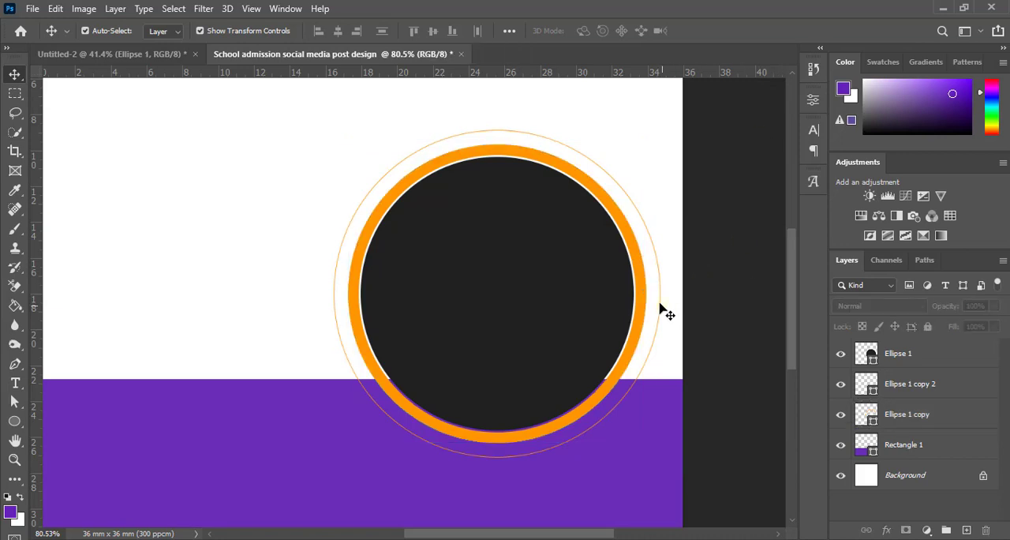
Step: Examine the thick orange ring and its narrow gap around the dark circle at different zoom levels
scroll(663, 310, down, 3)
scroll(604, 345, up, 5)
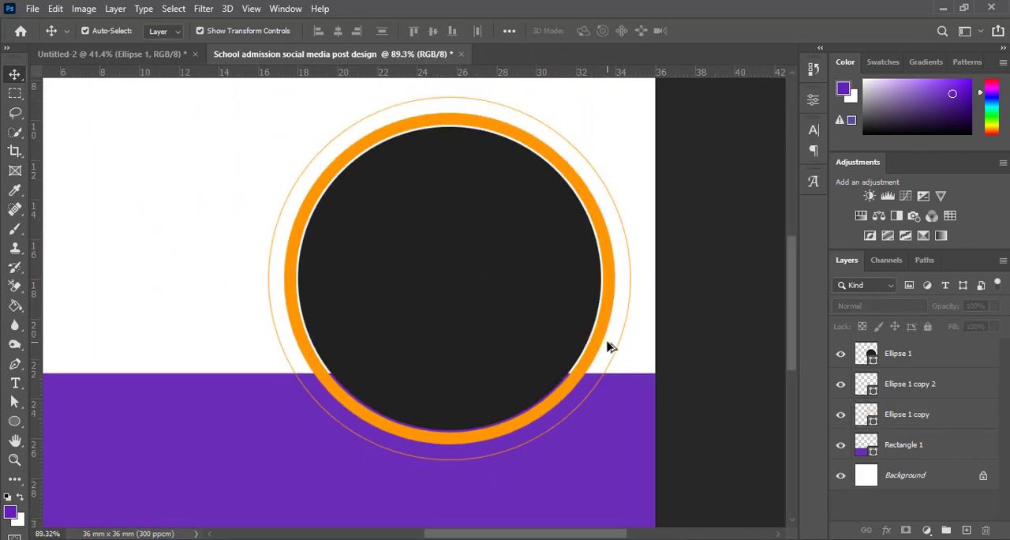
scroll(598, 353, down, 3)
scroll(588, 361, up, 5)
scroll(587, 361, down, 5)
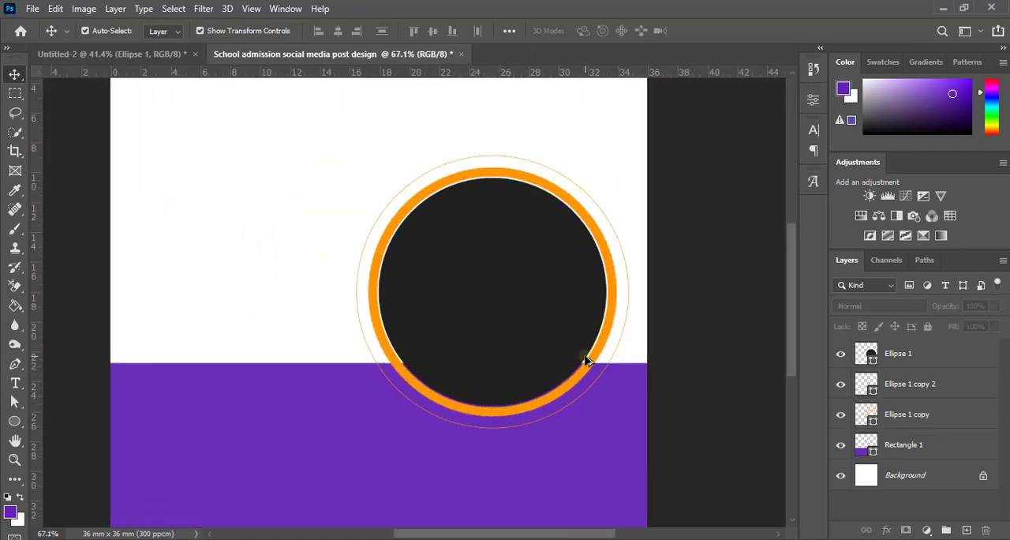
scroll(587, 356, up, 3)
scroll(586, 357, down, 3)
scroll(589, 358, up, 3)
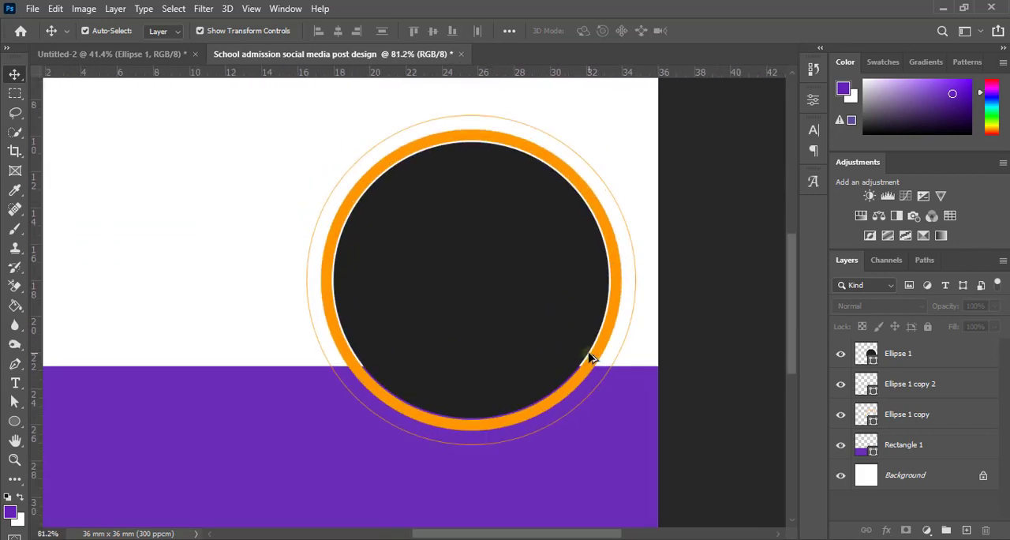
Step: Load the thick orange ring's outline as a selection and expand it by 18 pixels
click(608, 344)
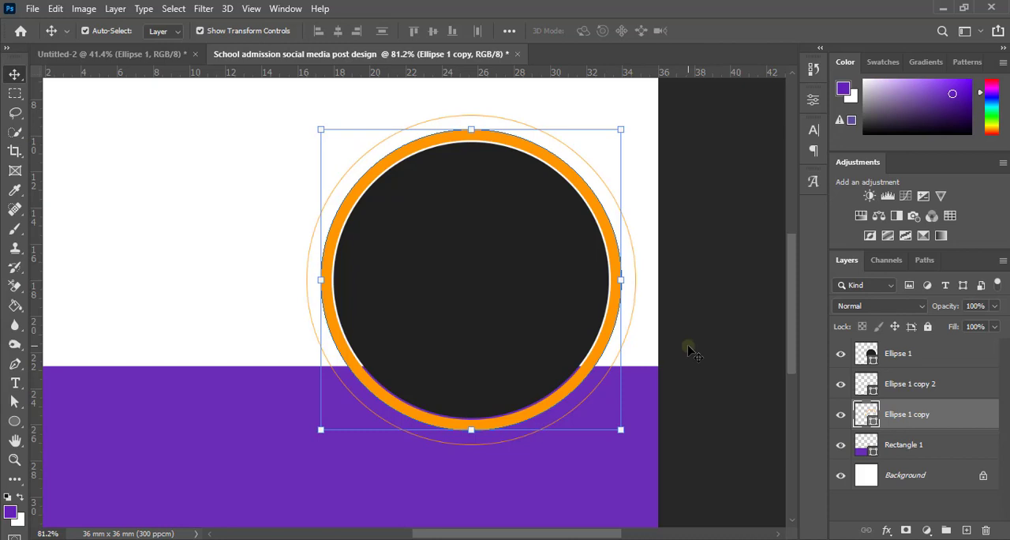
scroll(688, 350, down, 2)
scroll(689, 347, up, 2)
scroll(688, 348, down, 2)
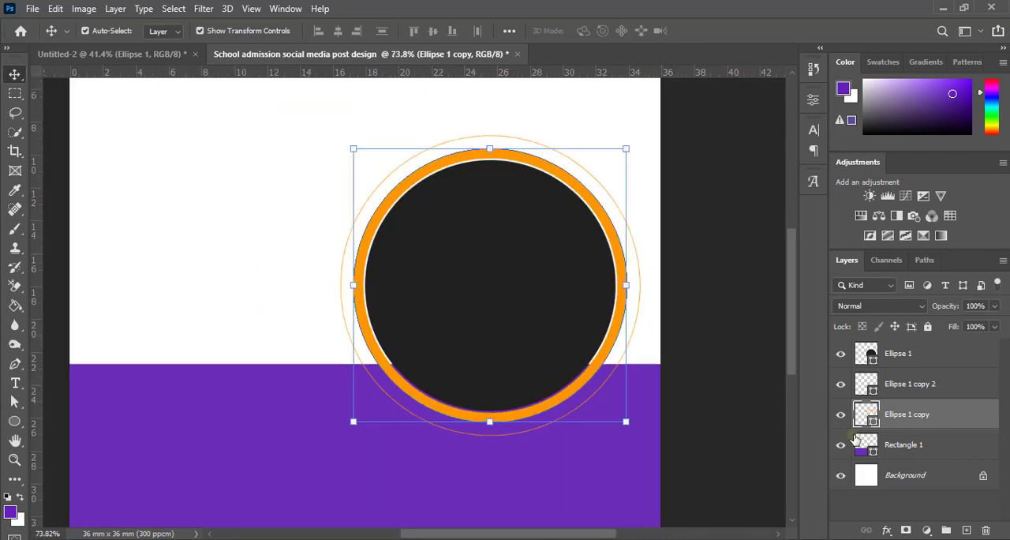
key(ctrl)
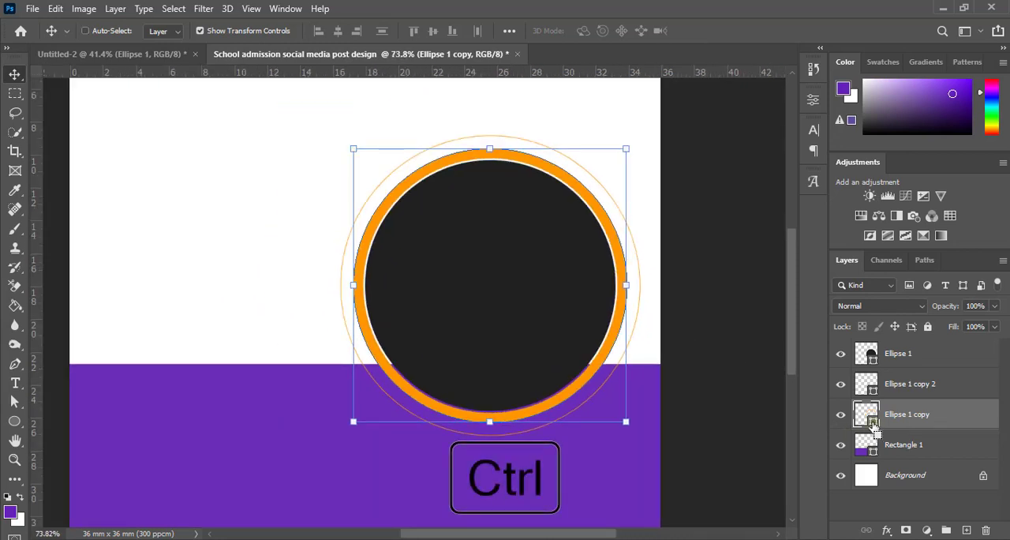
ctrl+click(874, 426)
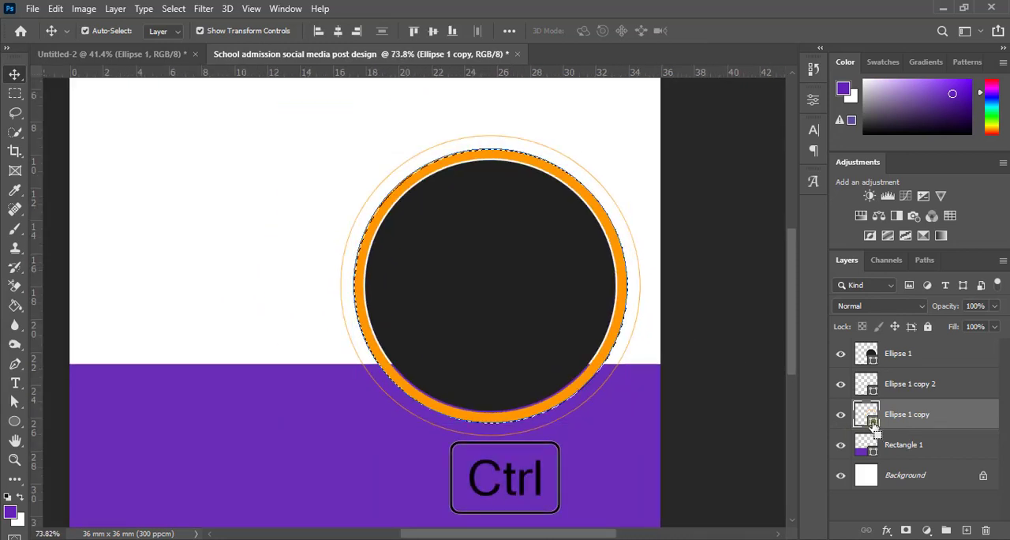
click(175, 10)
mouse_move(303, 237)
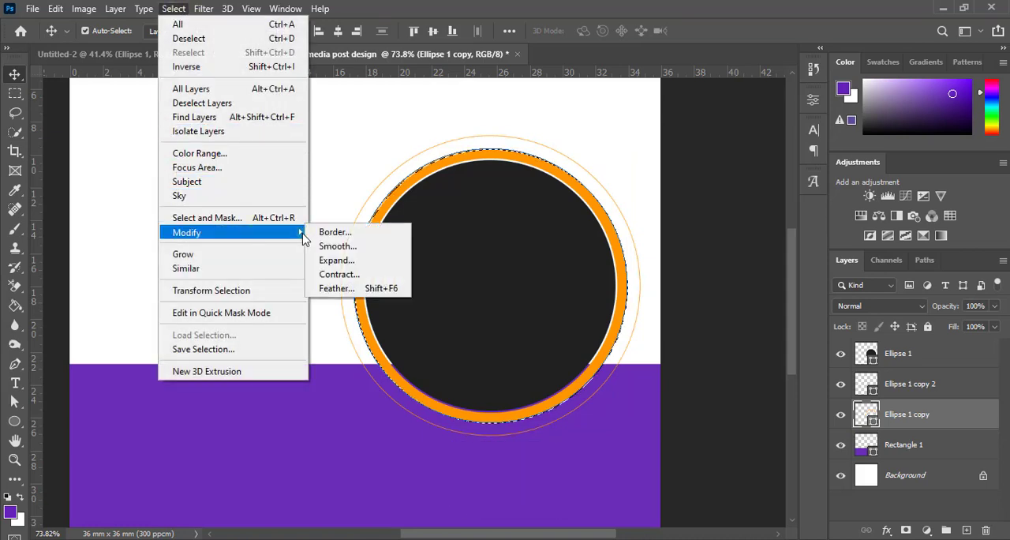
click(333, 261)
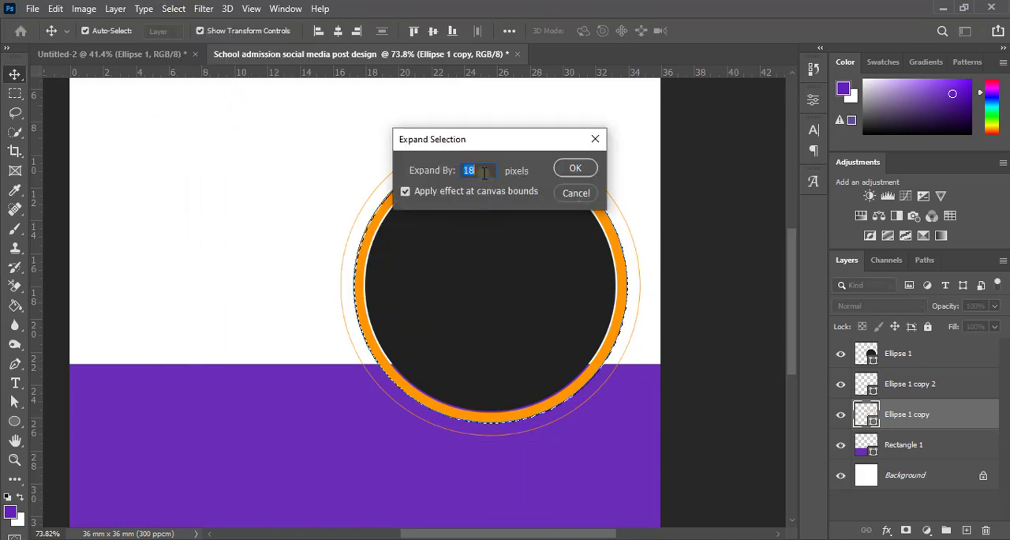
click(575, 170)
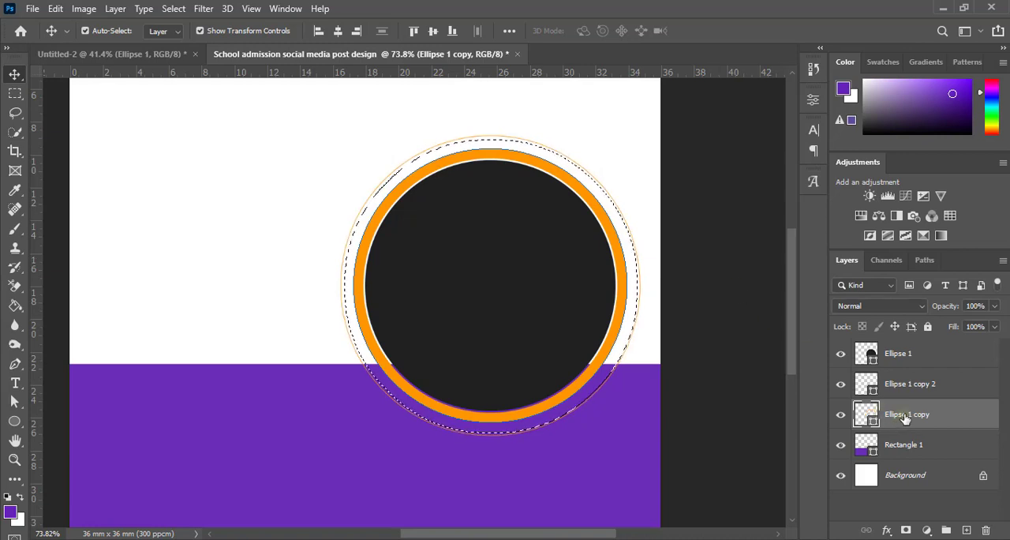
Step: Rasterize the purple rectangle layer, delete the area inside the circular selection, and deselect
click(912, 449)
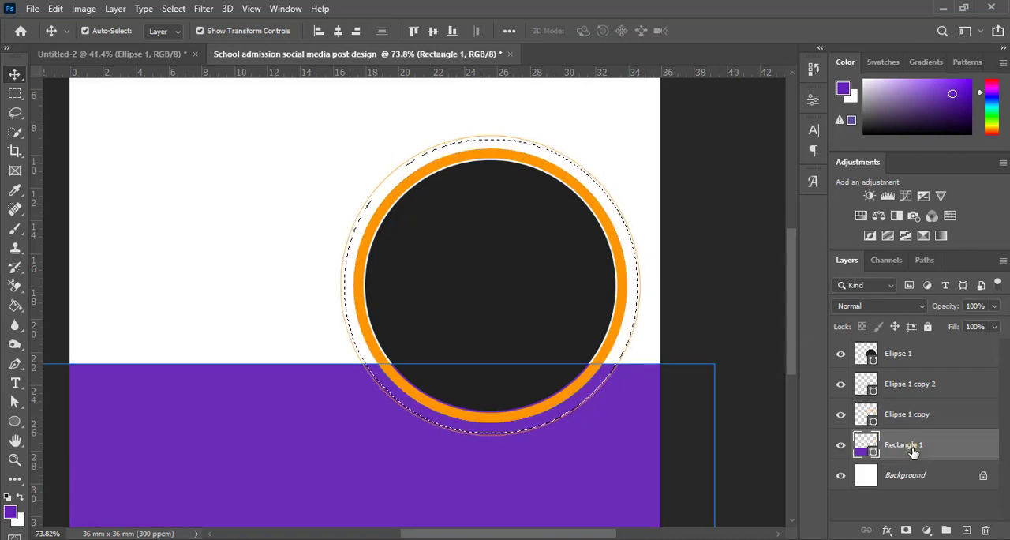
right_click(914, 450)
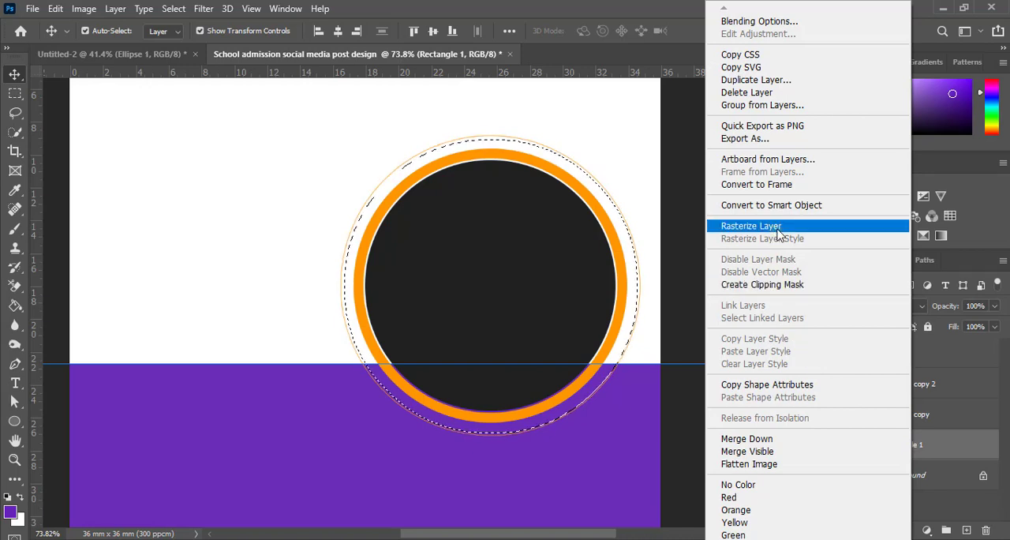
click(779, 229)
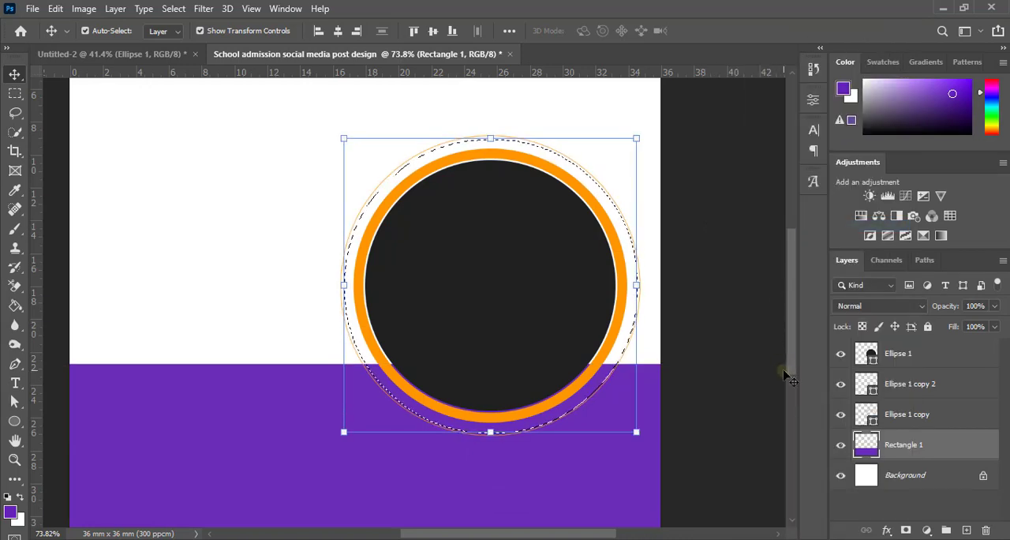
key(Delete)
key(ctrl+d)
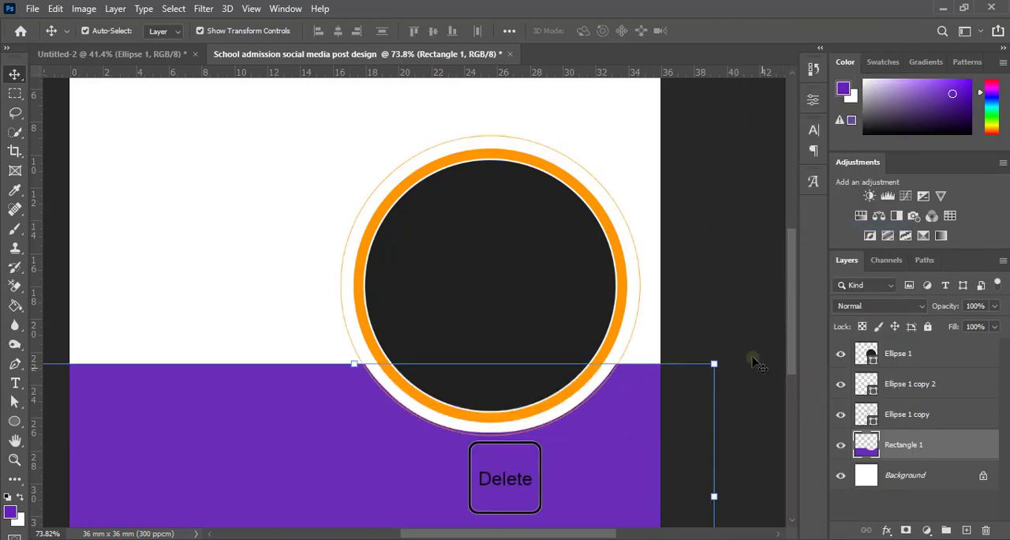
ctrl+click(735, 306)
key(ctrl+0)
scroll(609, 331, up, 5)
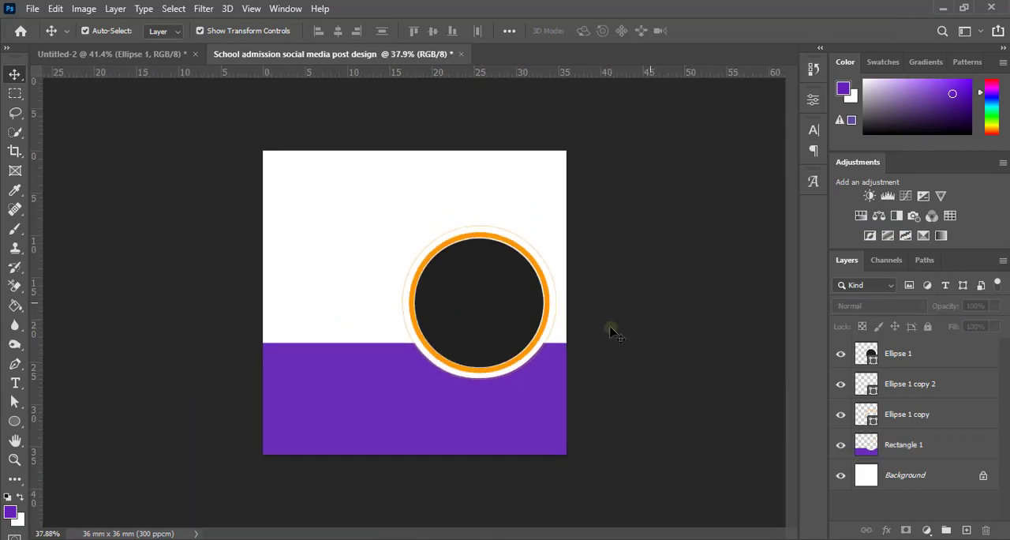
scroll(550, 395, down, 5)
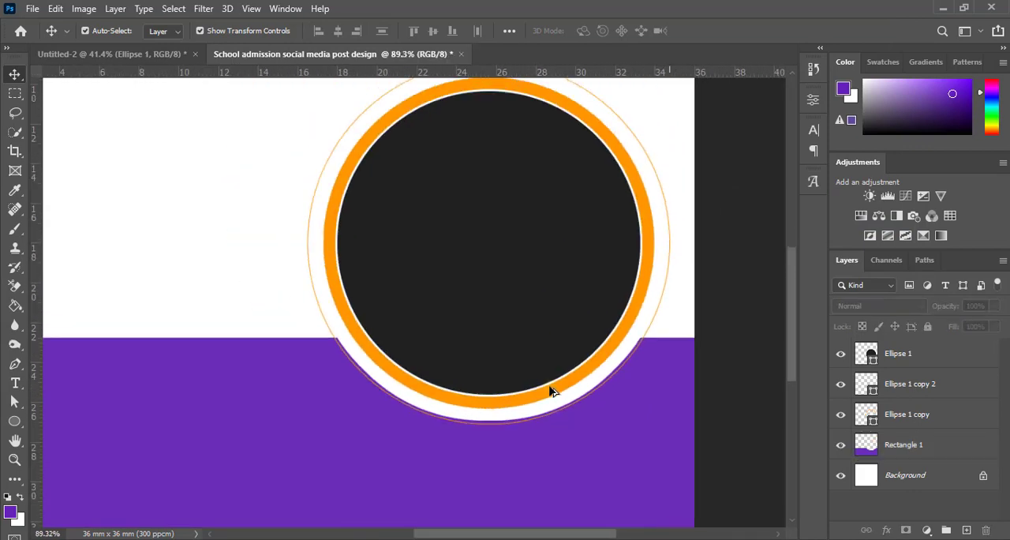
Step: Set the stroke width of the thin outer orange ring to 3 px and deselect it
scroll(552, 387, up, 4)
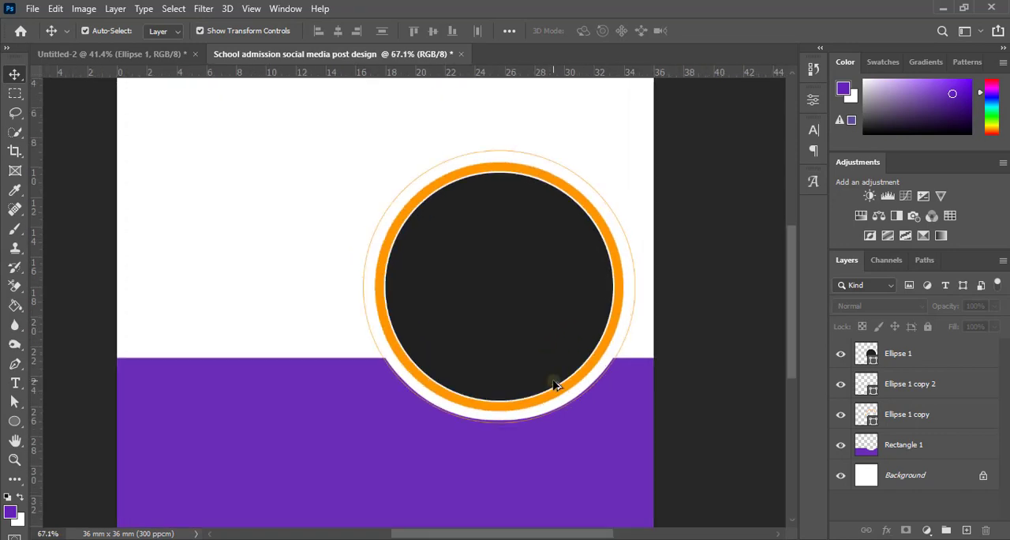
scroll(555, 384, up, 1)
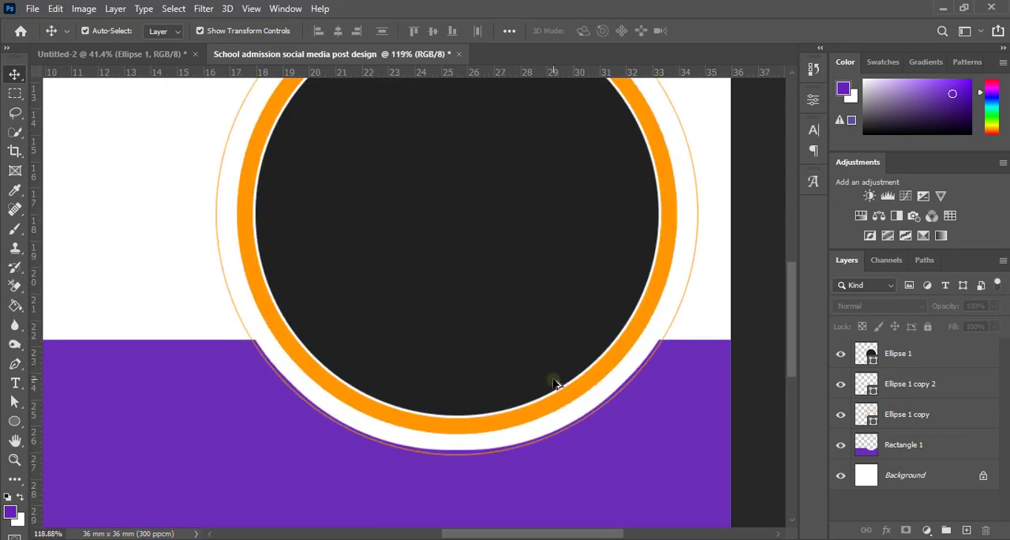
scroll(555, 384, down, 6)
scroll(532, 377, up, 5)
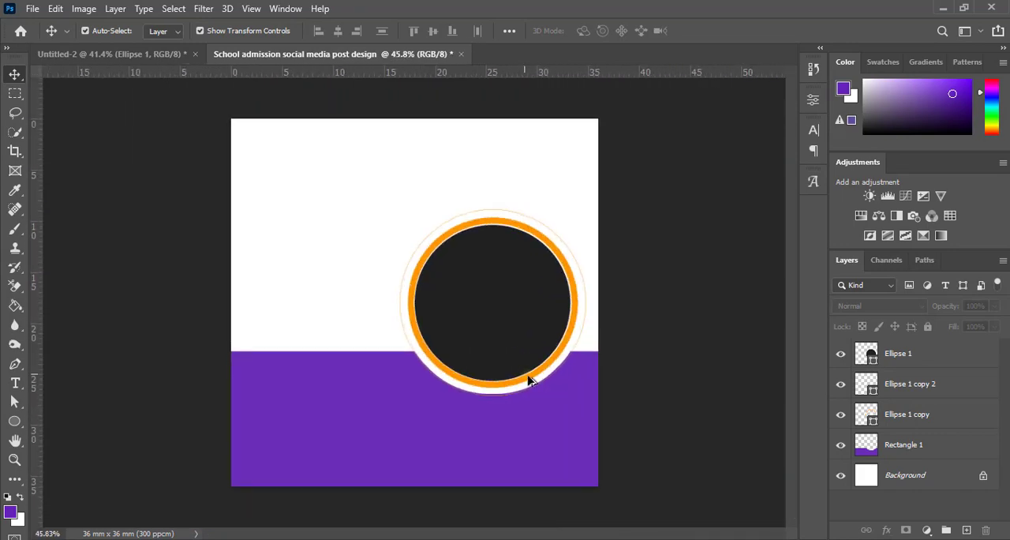
scroll(542, 399, down, 1)
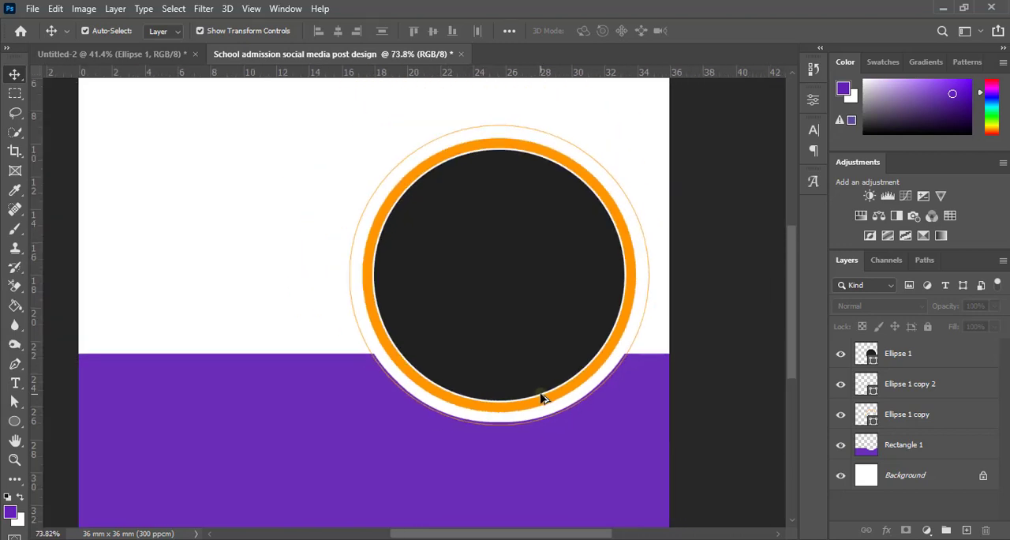
scroll(564, 395, up, 1)
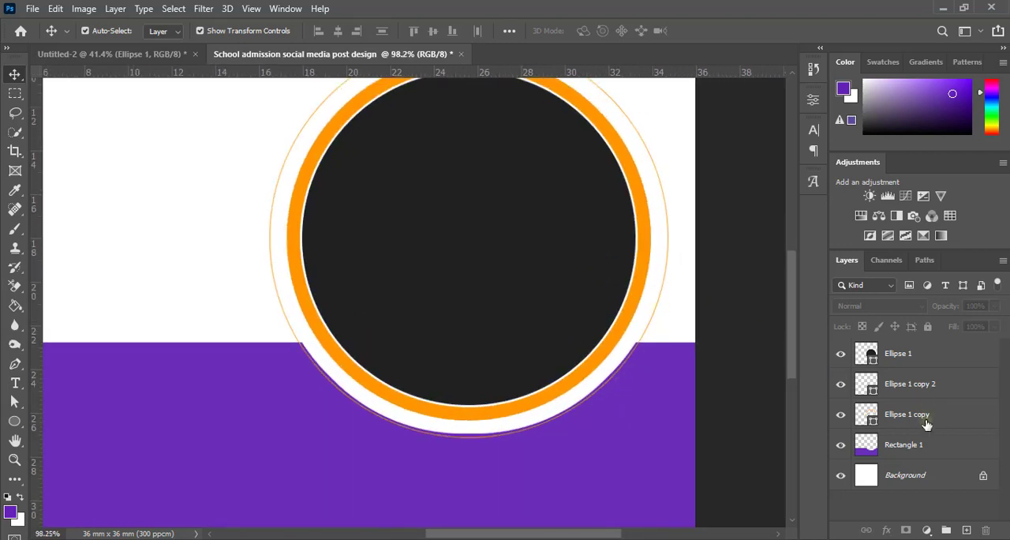
click(912, 387)
scroll(754, 362, down, 3)
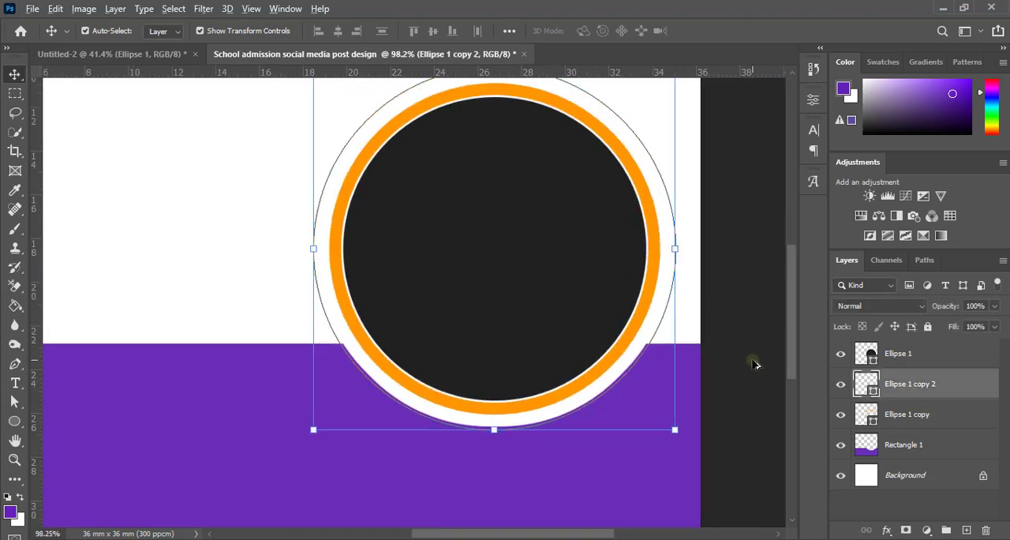
scroll(754, 363, down, 2)
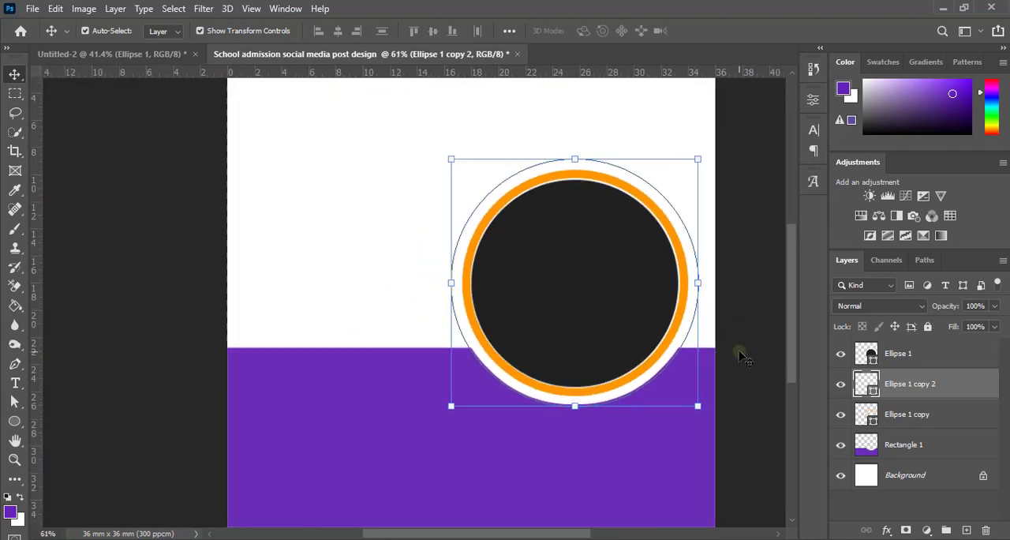
click(814, 100)
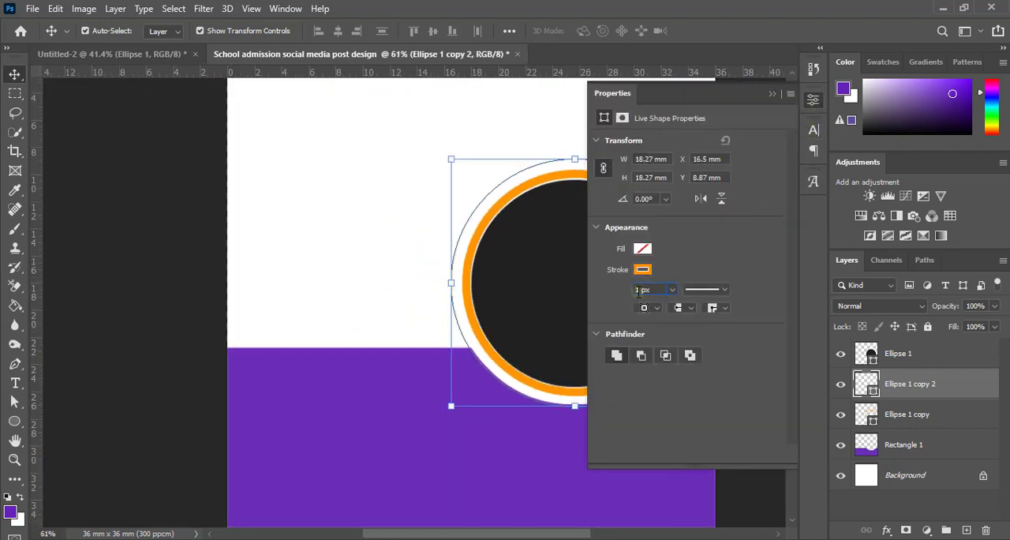
key(Return)
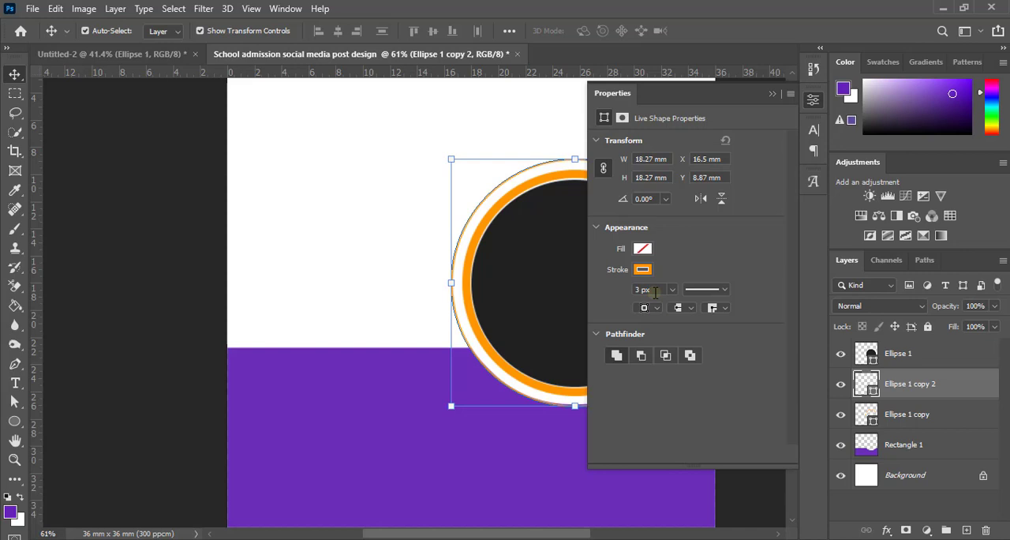
click(772, 94)
click(747, 289)
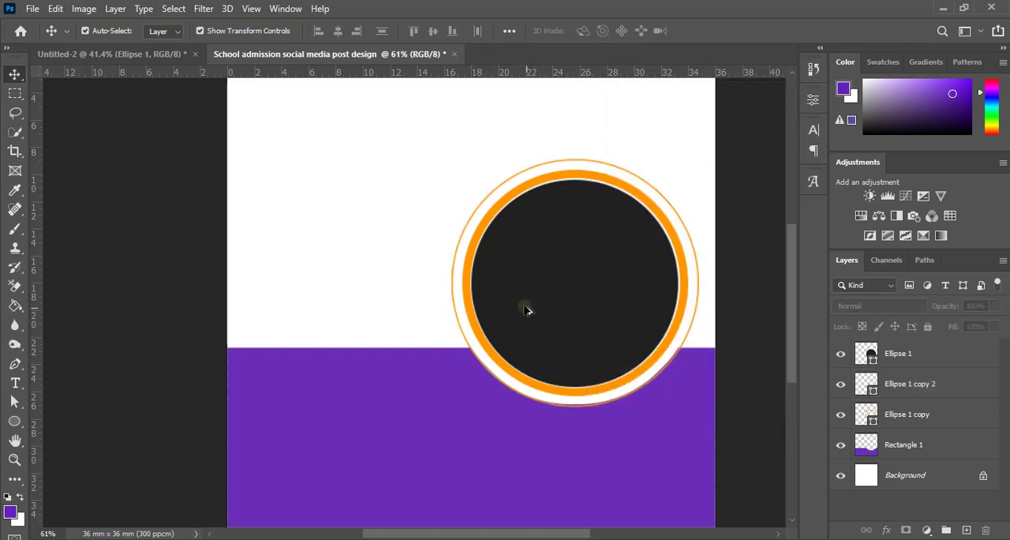
Step: Set the solid colour of the thick inner ring's shape layer to ff9600
scroll(525, 304, down, 2)
scroll(523, 296, up, 2)
scroll(524, 290, up, 1)
scroll(523, 292, down, 2)
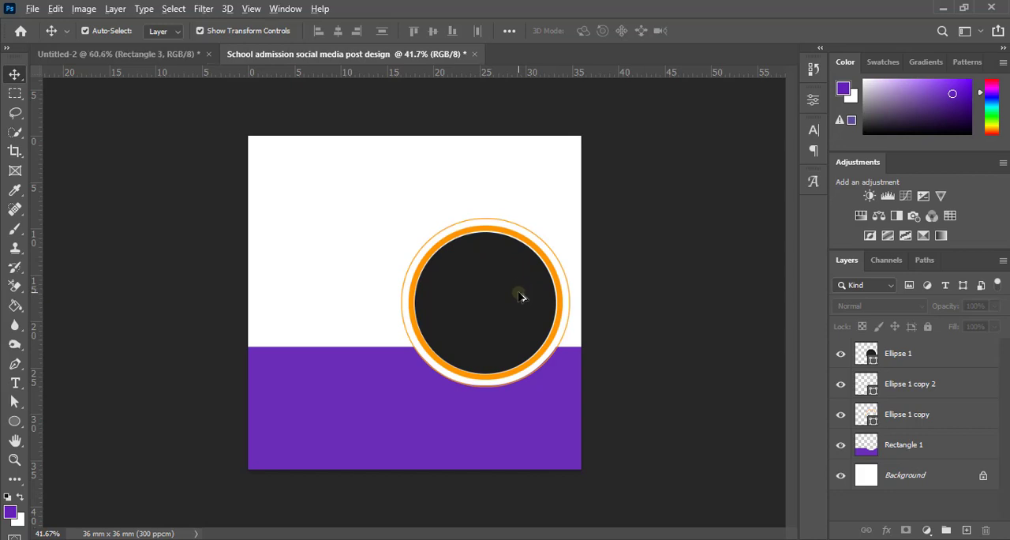
scroll(521, 291, up, 2)
scroll(563, 260, up, 1)
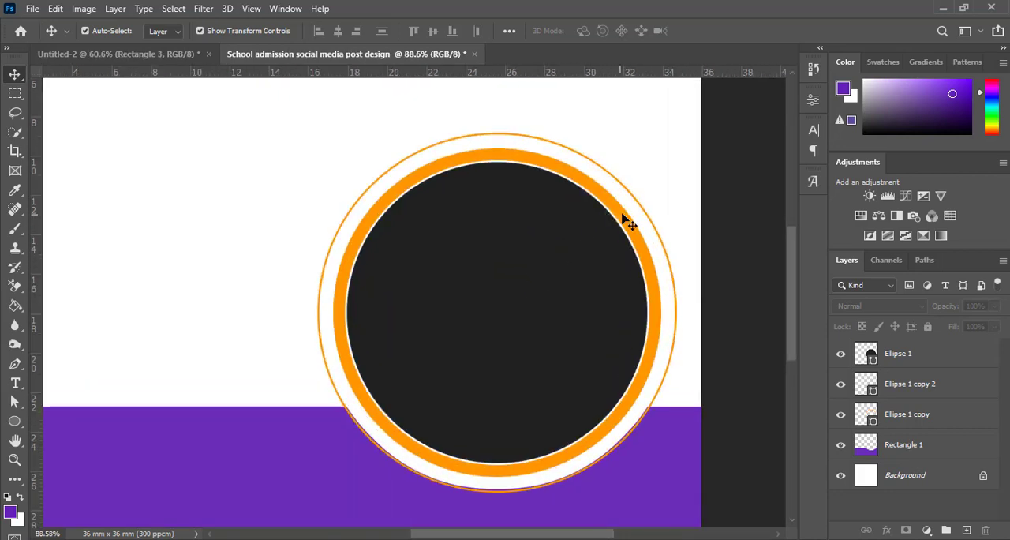
click(624, 221)
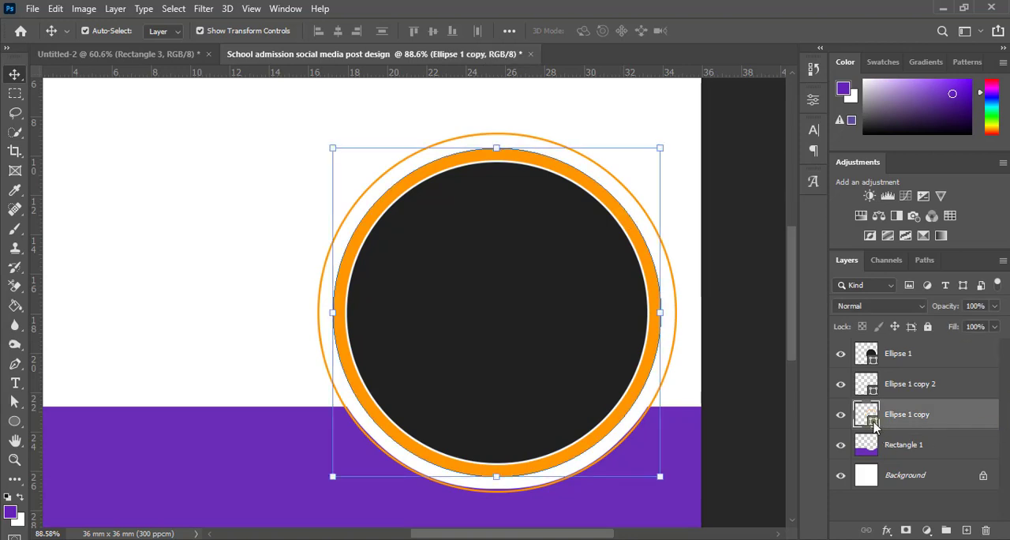
double_click(868, 418)
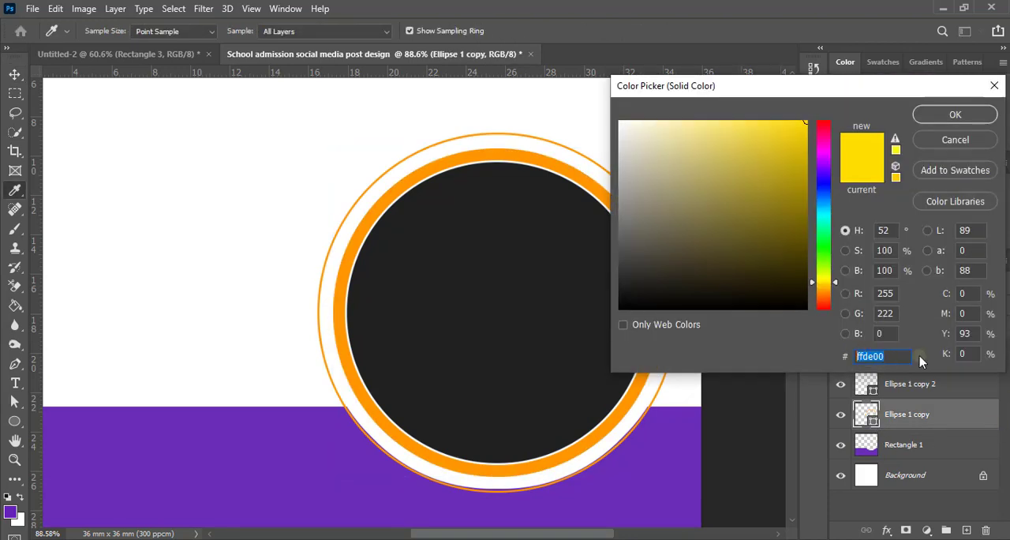
text(ff9600)
click(955, 115)
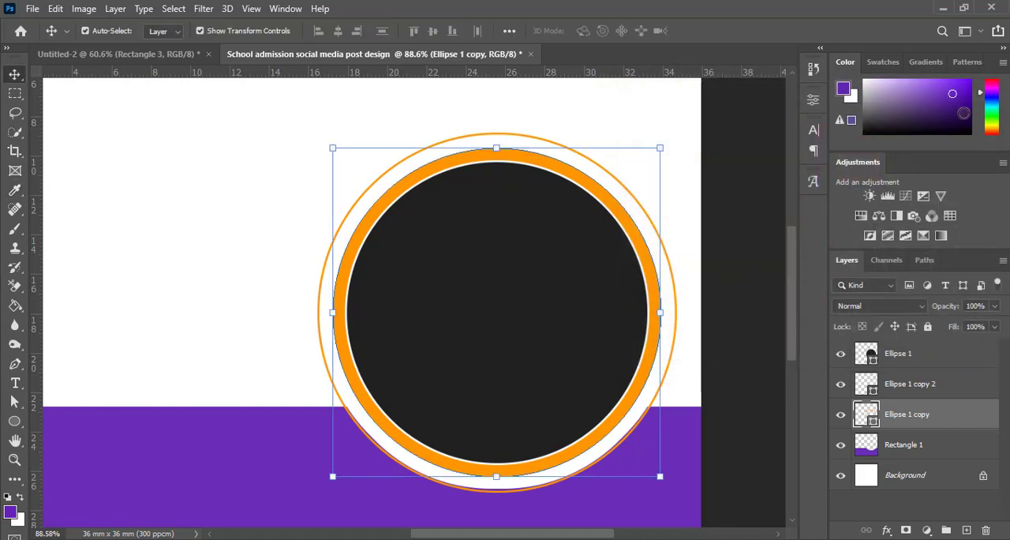
click(760, 293)
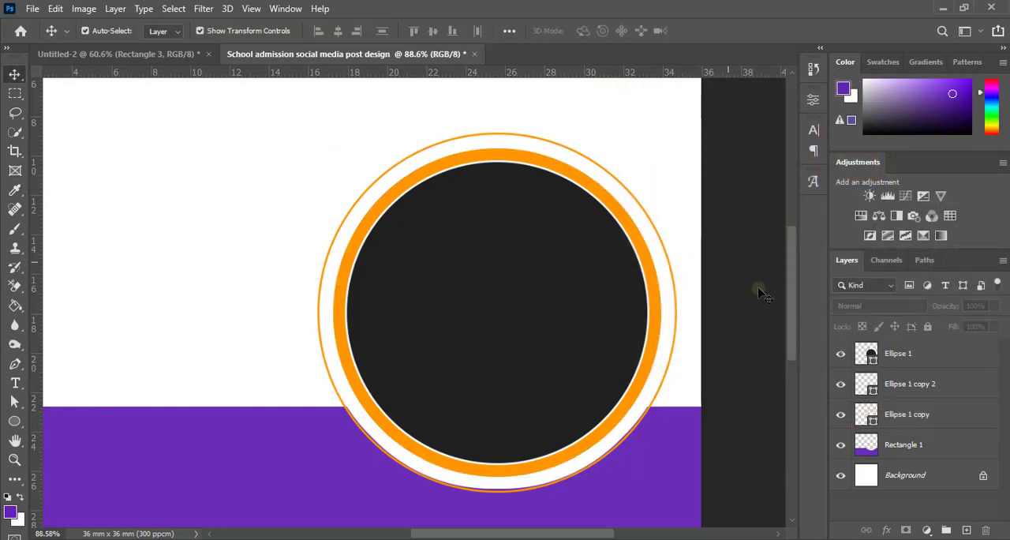
Step: Check the colour code of the thin outer ring's stroke
click(676, 293)
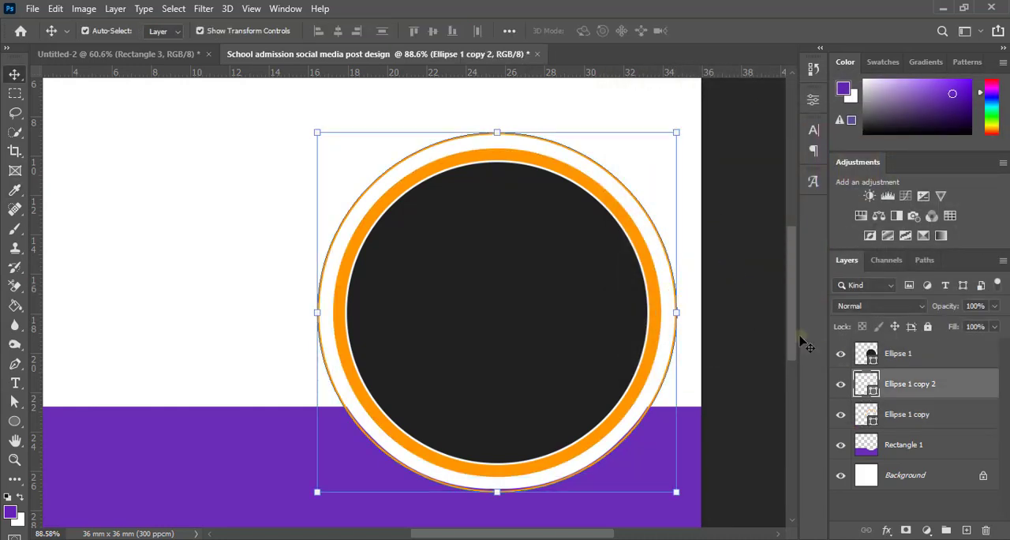
click(813, 100)
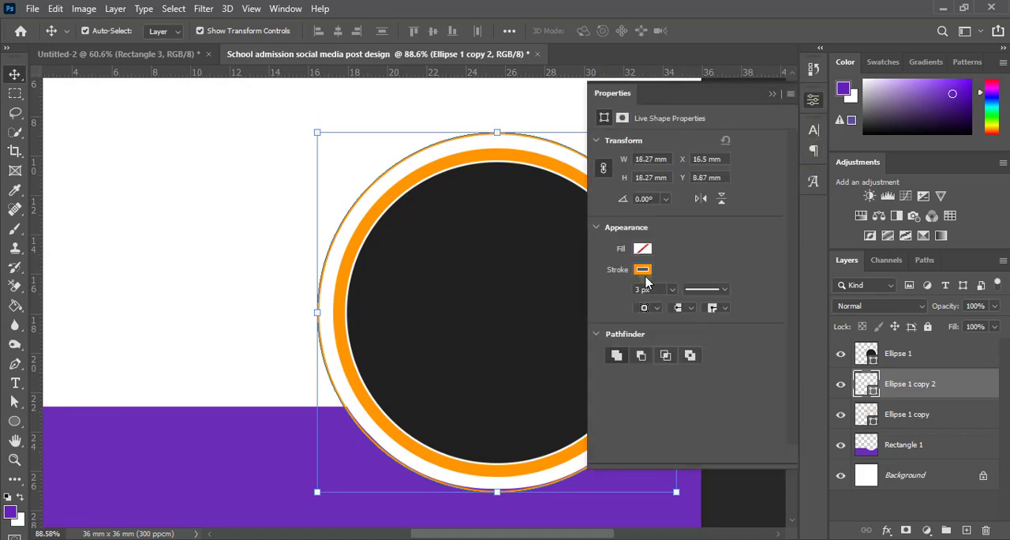
click(643, 270)
click(791, 300)
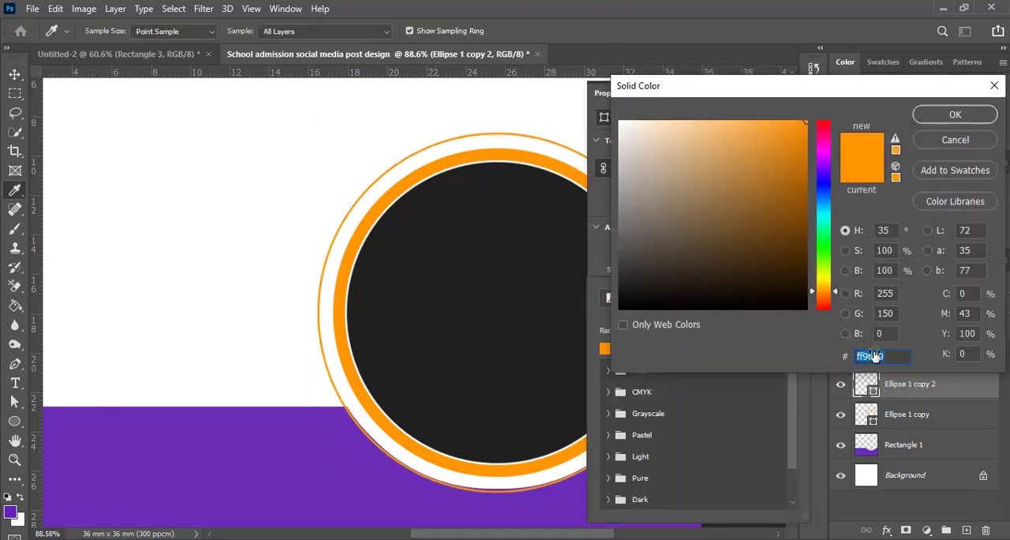
click(956, 115)
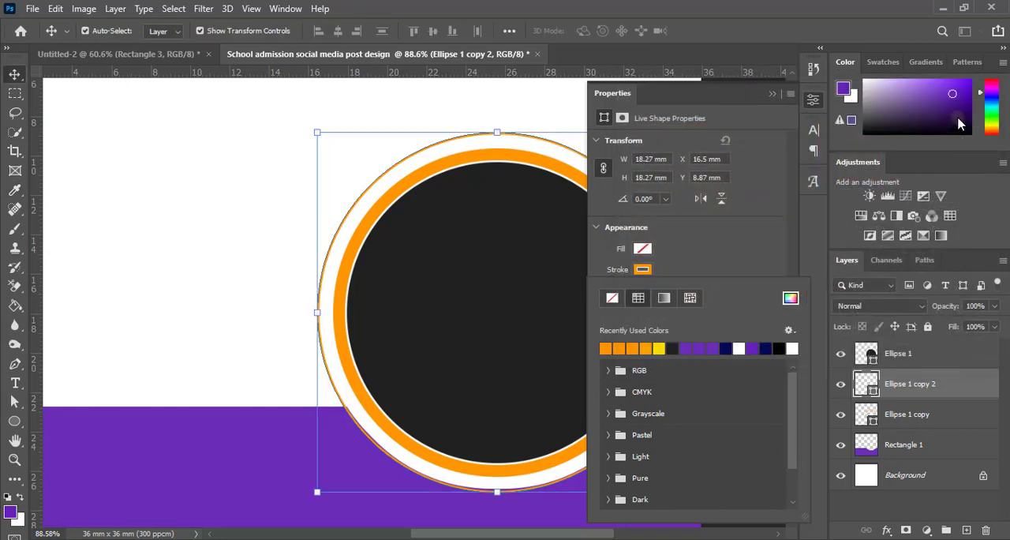
click(772, 94)
click(728, 285)
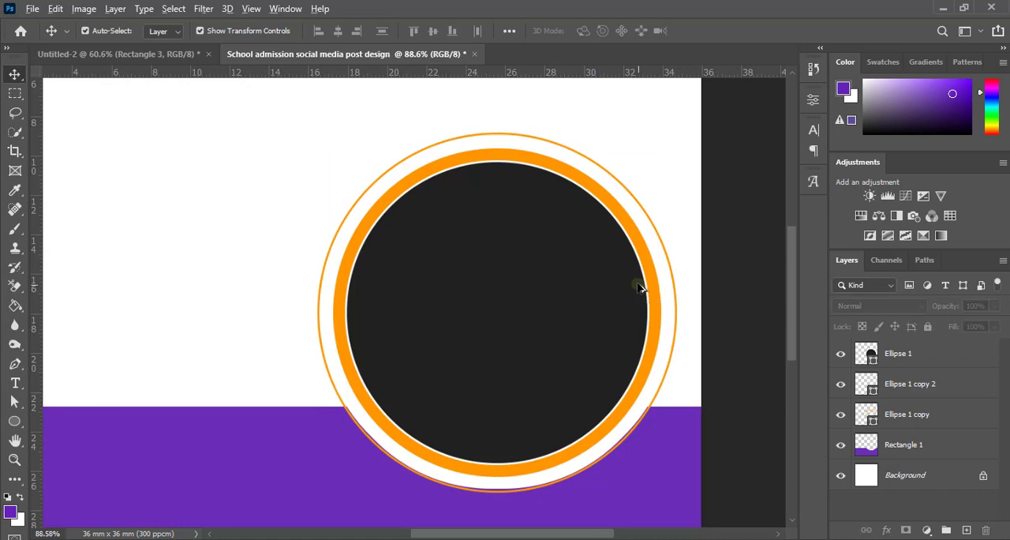
Step: Examine both orange rings at different zoom levels and check which layer holds each ring
scroll(634, 279, down, 7)
scroll(456, 244, up, 3)
scroll(463, 207, up, 6)
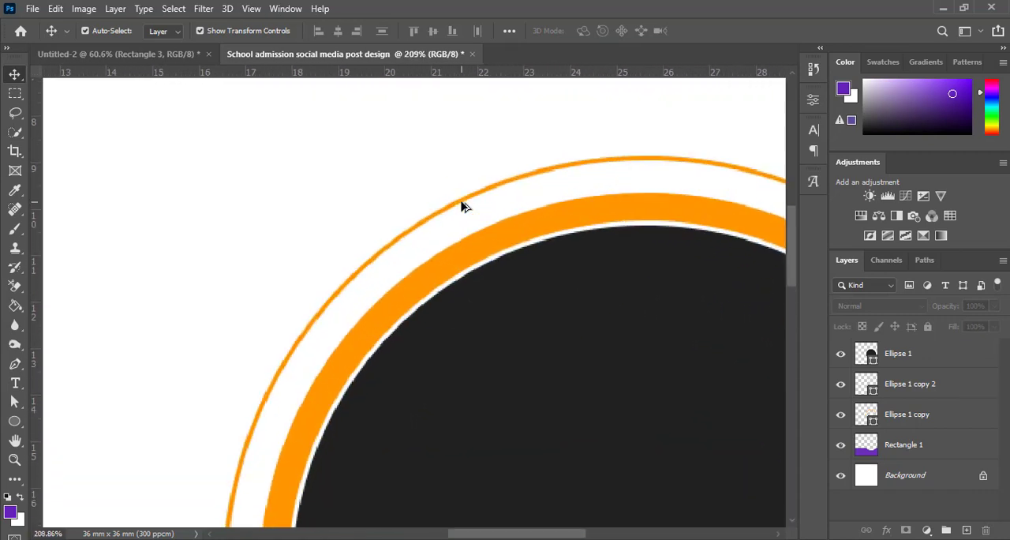
scroll(463, 207, down, 6)
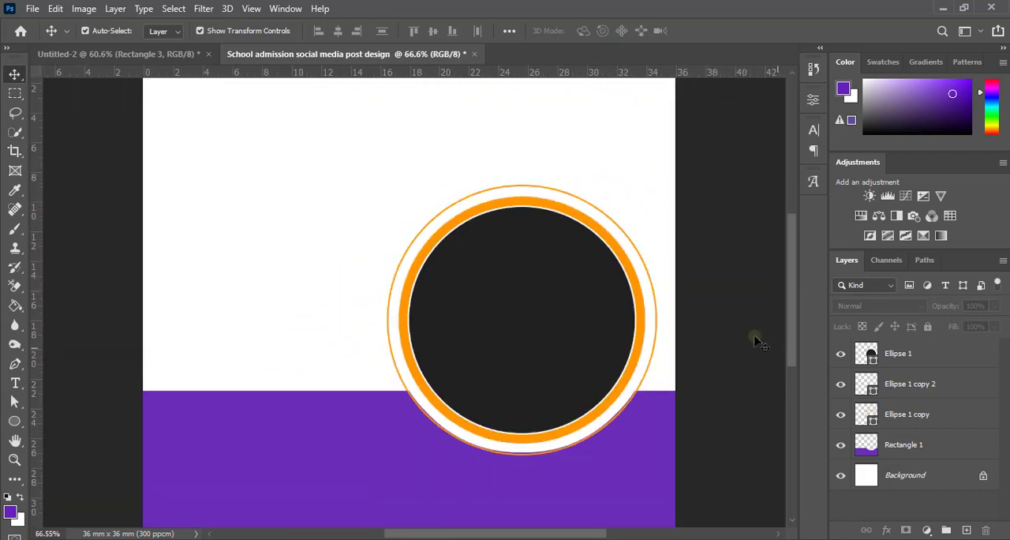
click(892, 422)
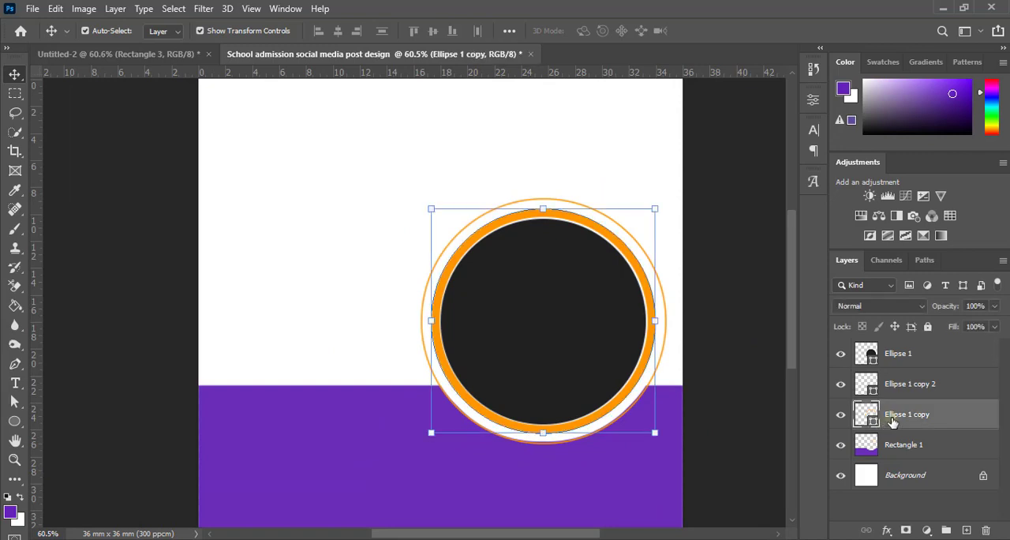
click(895, 392)
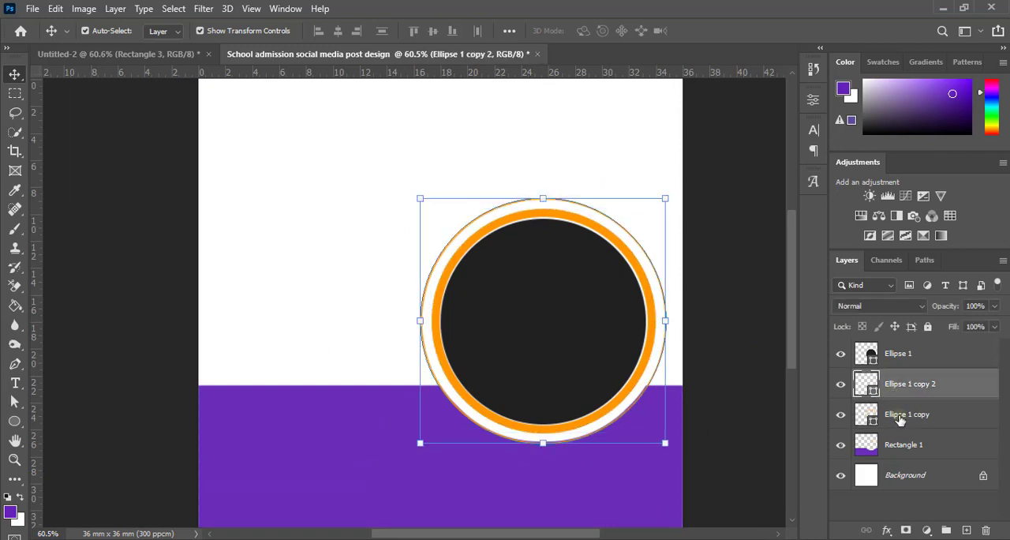
click(900, 420)
click(735, 372)
scroll(713, 361, down, 3)
scroll(713, 360, up, 3)
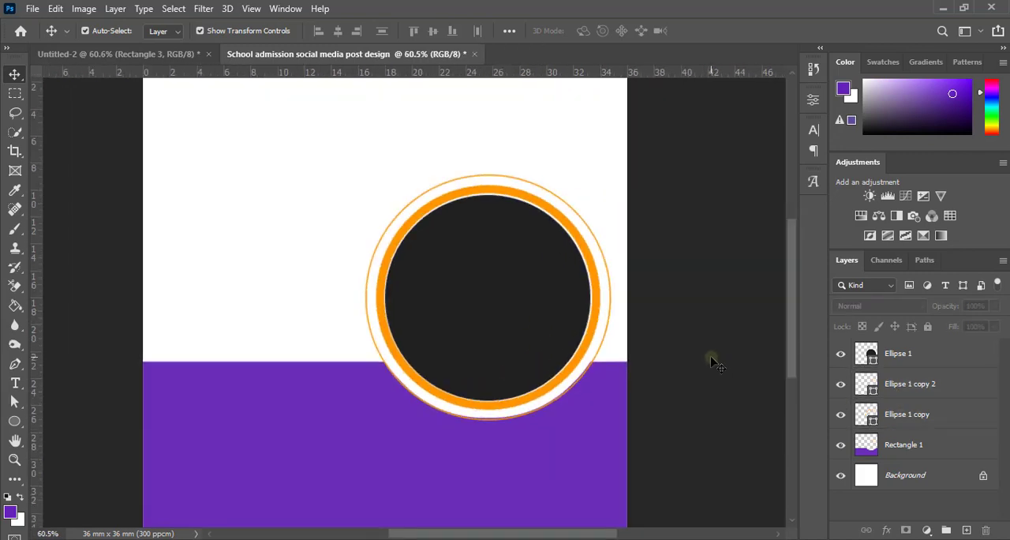
scroll(668, 345, down, 1)
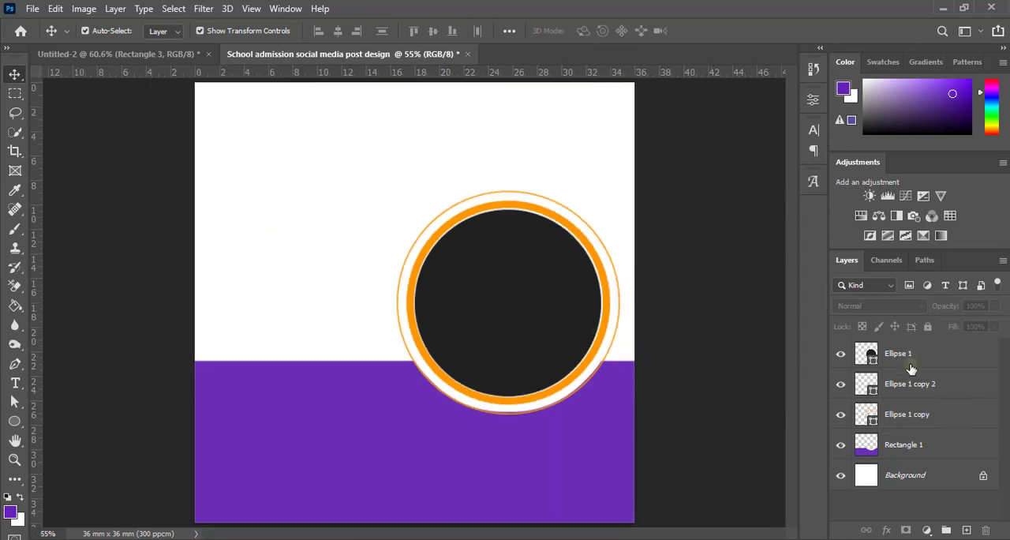
Step: Rasterize the thin outer ring's layer, Ellipse 1 copy 2
click(916, 394)
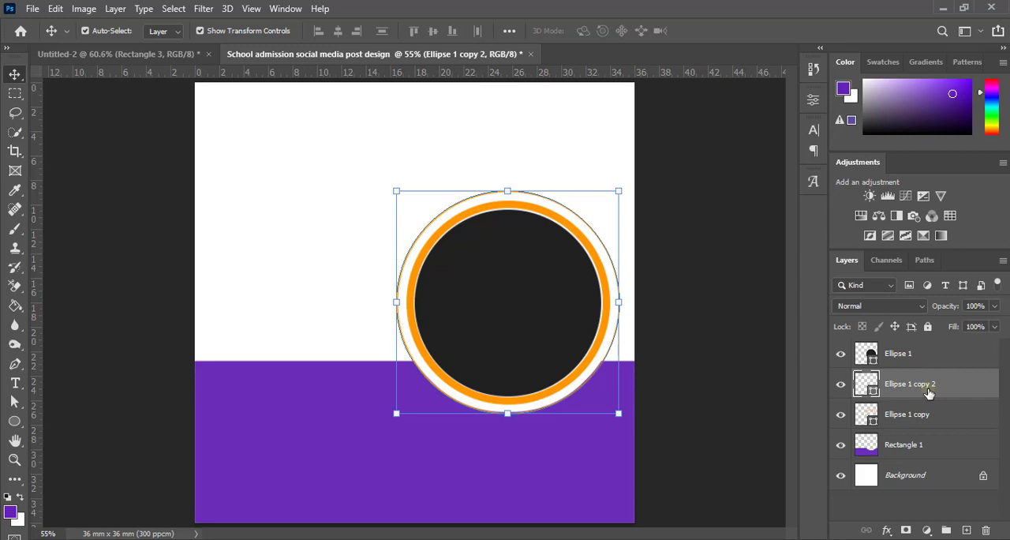
right_click(928, 392)
click(762, 227)
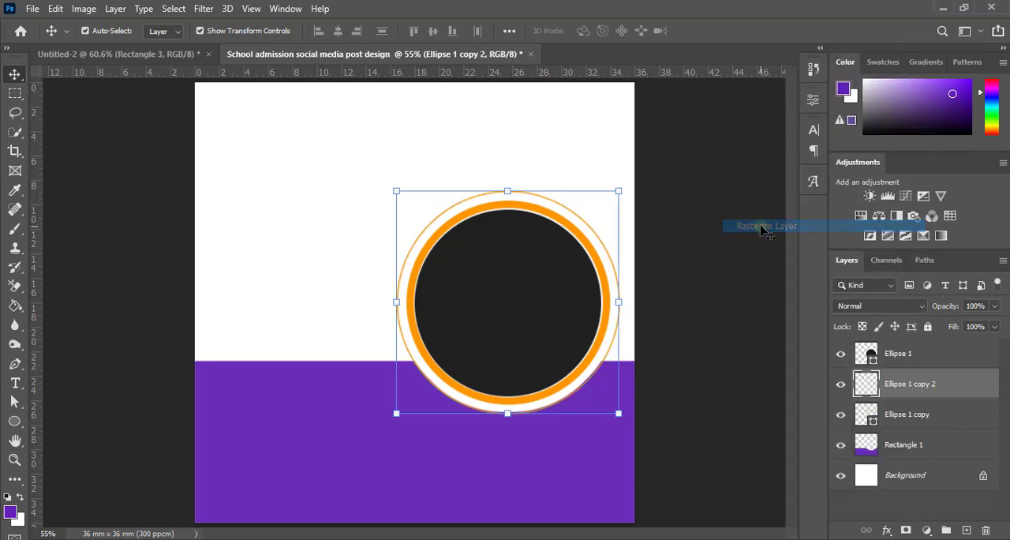
click(710, 360)
scroll(717, 379, up, 1)
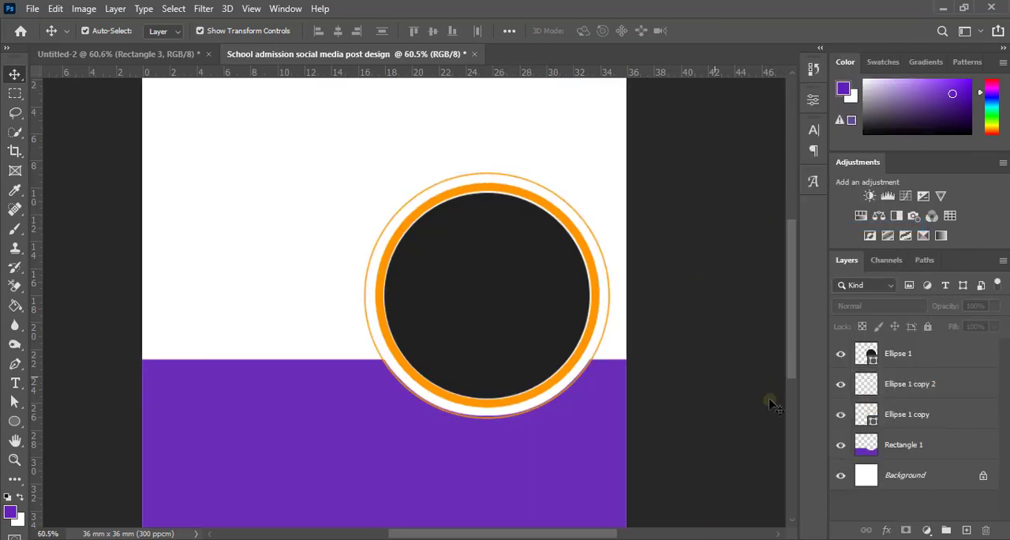
Step: Delete the lower half of the thin outer ring using a rectangular selection starting at the circle's middle, and deselect
click(15, 94)
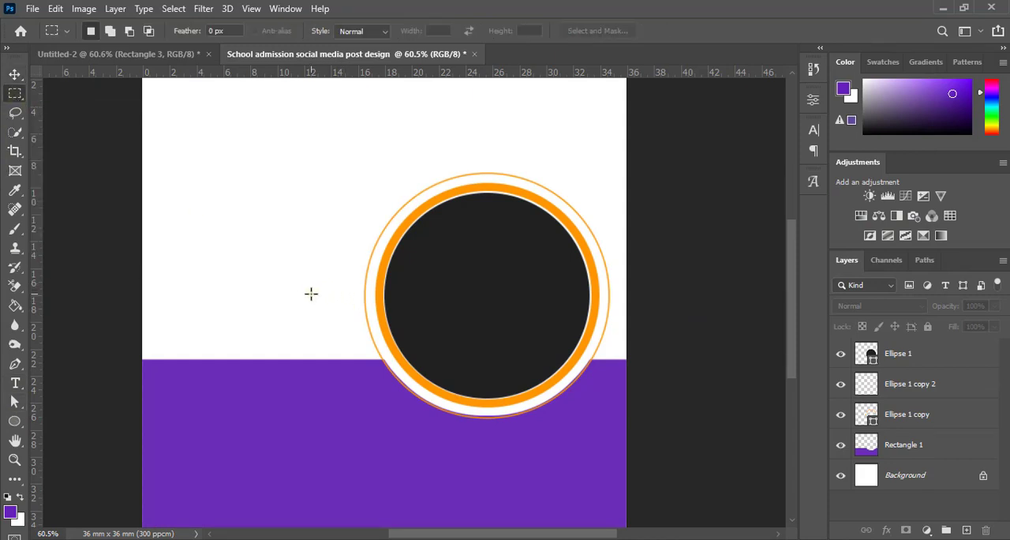
drag(311, 286, 650, 443)
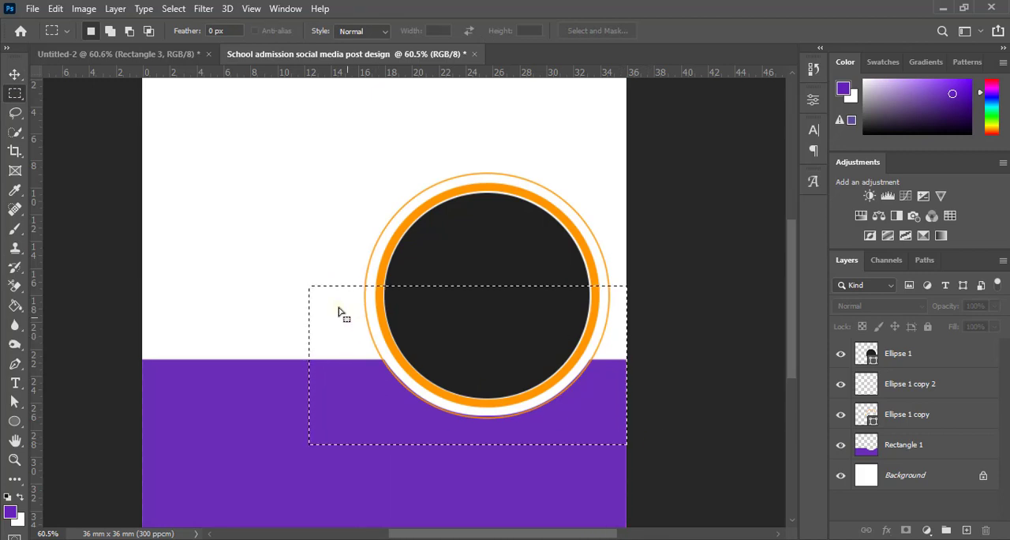
mouse_move(336, 313)
mouse_down()
mouse_move(388, 350)
mouse_move(331, 327)
mouse_move(338, 315)
mouse_up()
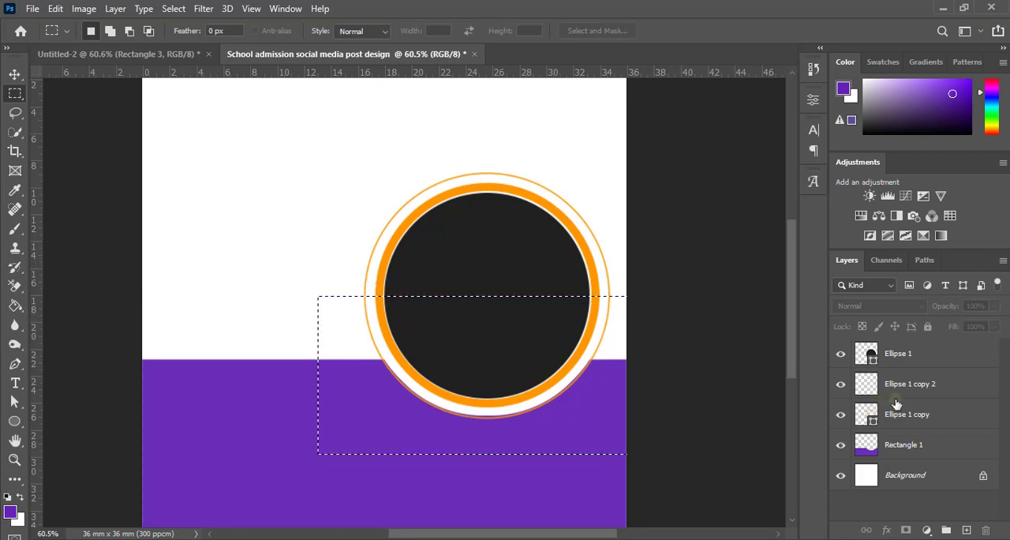
click(915, 385)
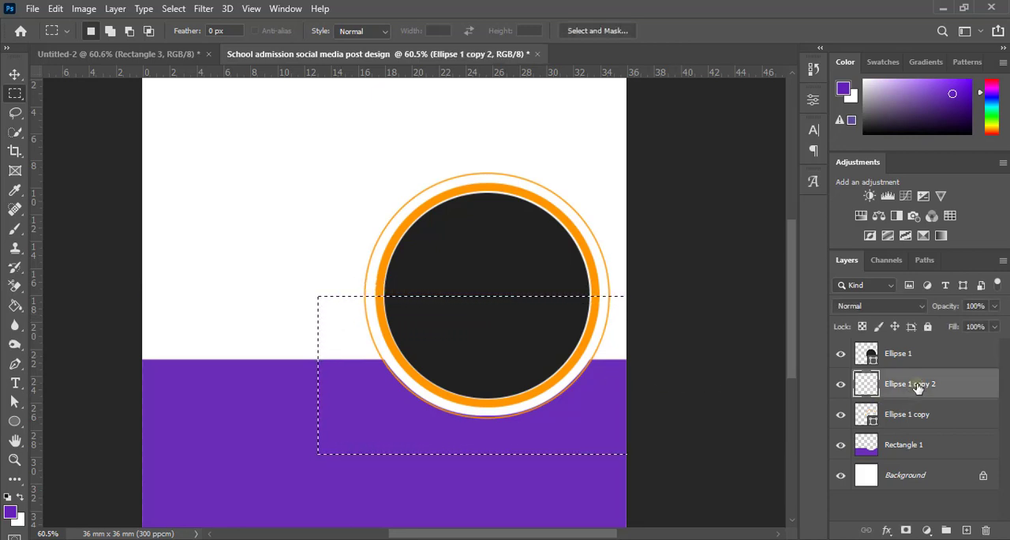
key(Delete)
click(131, 210)
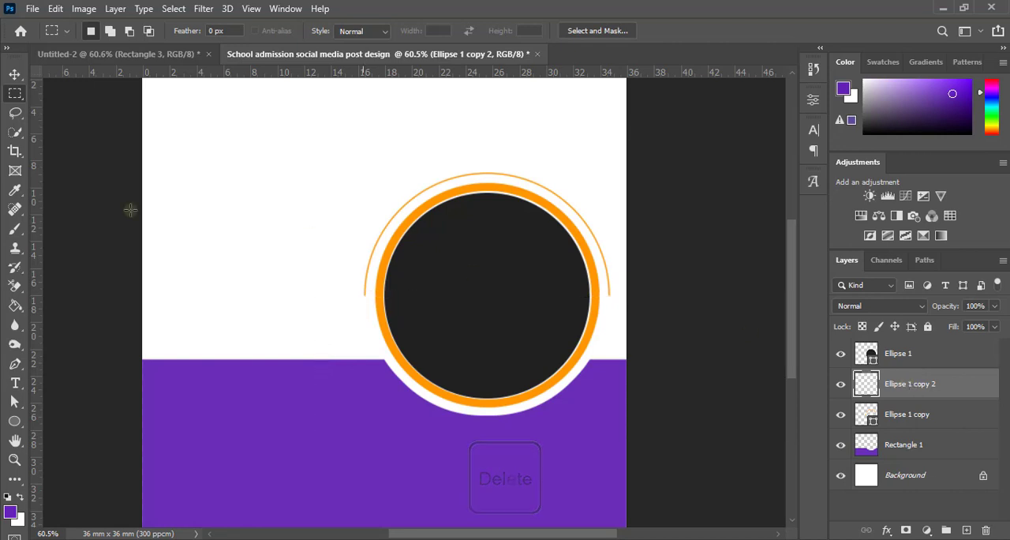
Step: Examine the thin half-ring around the photo frame at several zoom levels
click(14, 73)
click(638, 293)
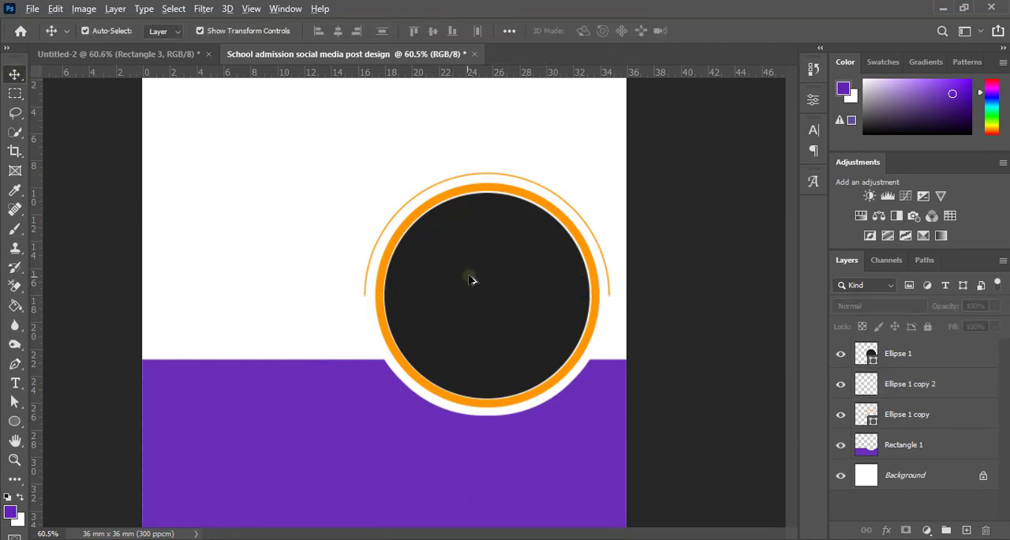
scroll(471, 276, down, 3)
scroll(473, 268, up, 5)
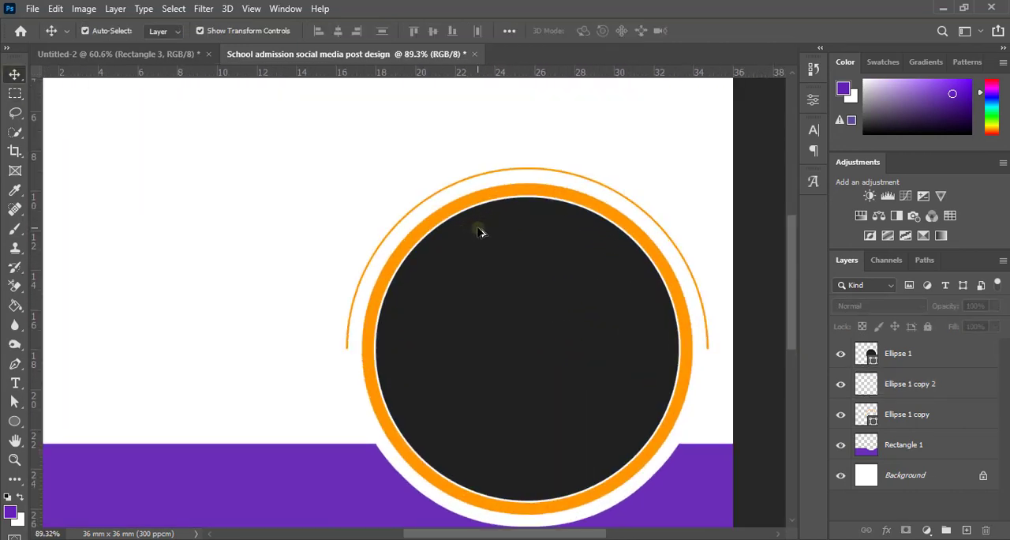
scroll(480, 229, down, 4)
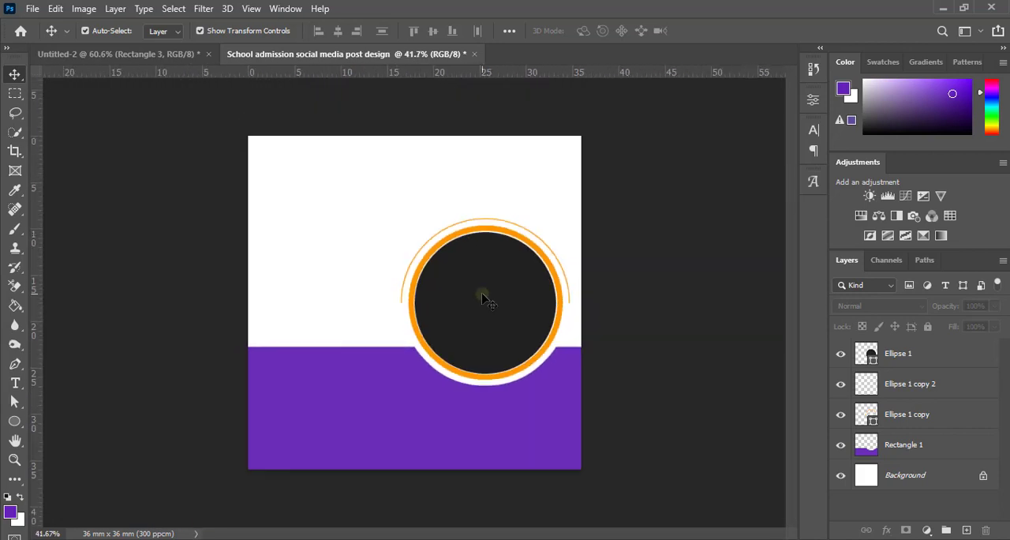
scroll(484, 294, up, 1)
scroll(484, 289, up, 5)
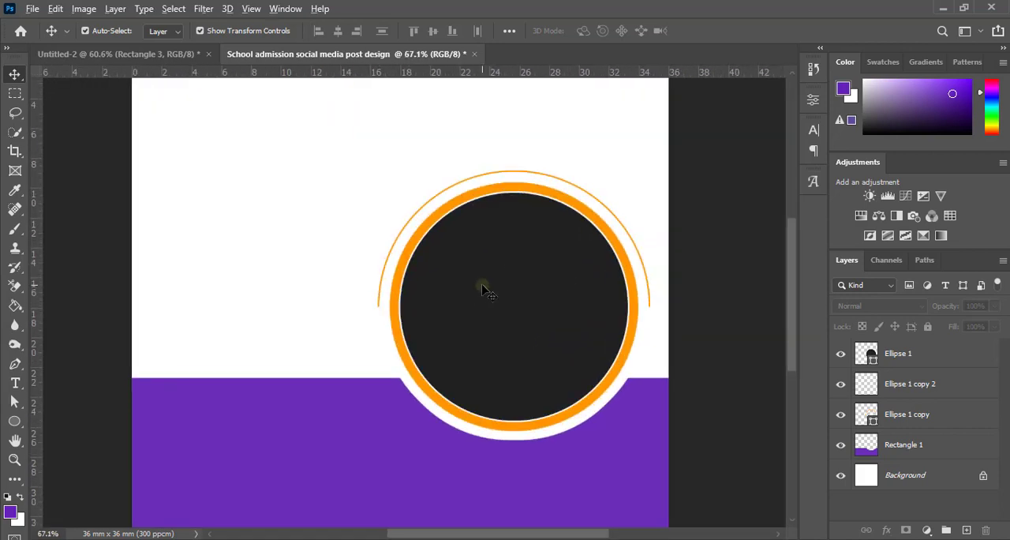
Step: Undo the deletion of the thin ring's lower half, its selection and the rasterizing of its layer
key(ctrl+z)
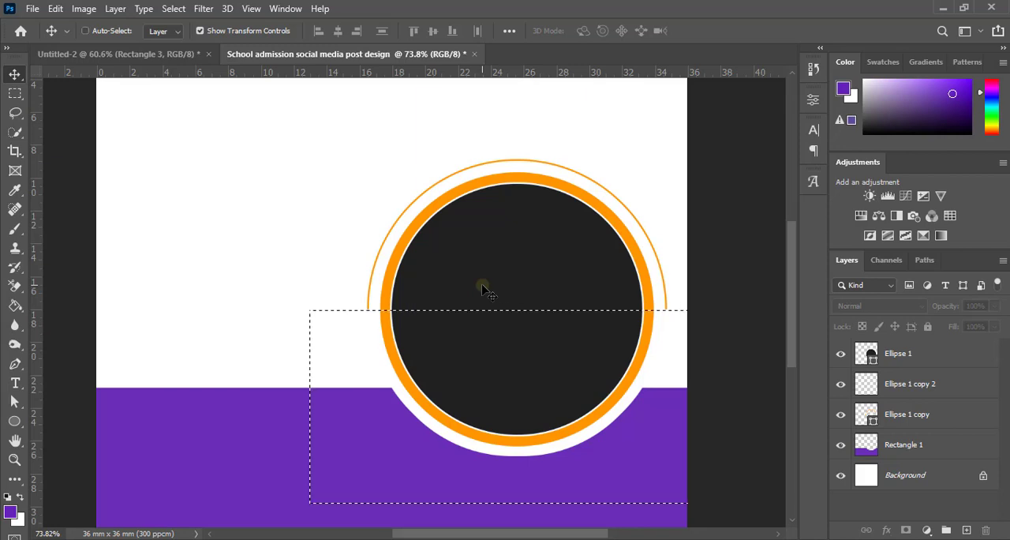
key(ctrl+z)
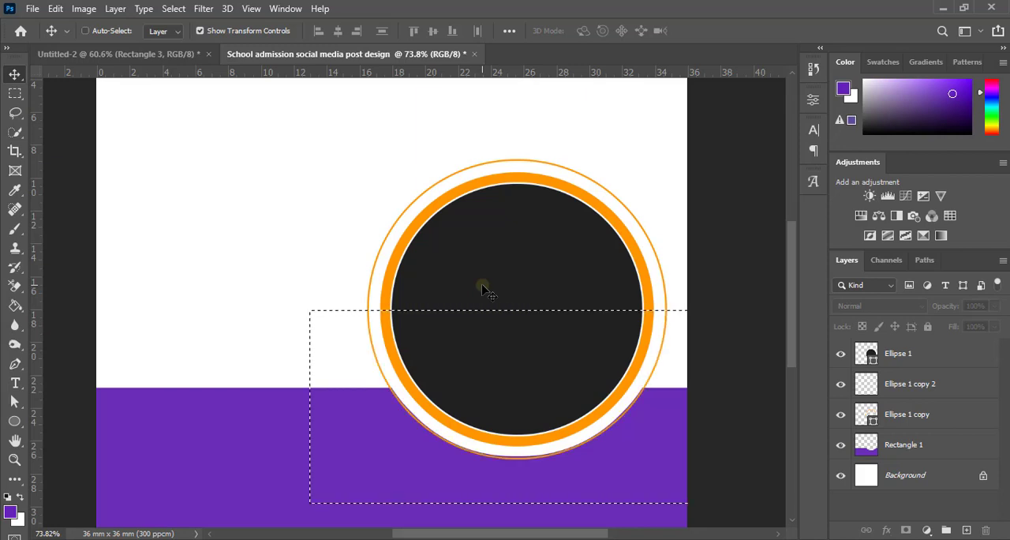
key(ctrl+d)
key(ctrl+z)
key(ctrl+z)
key(ctrl+z)
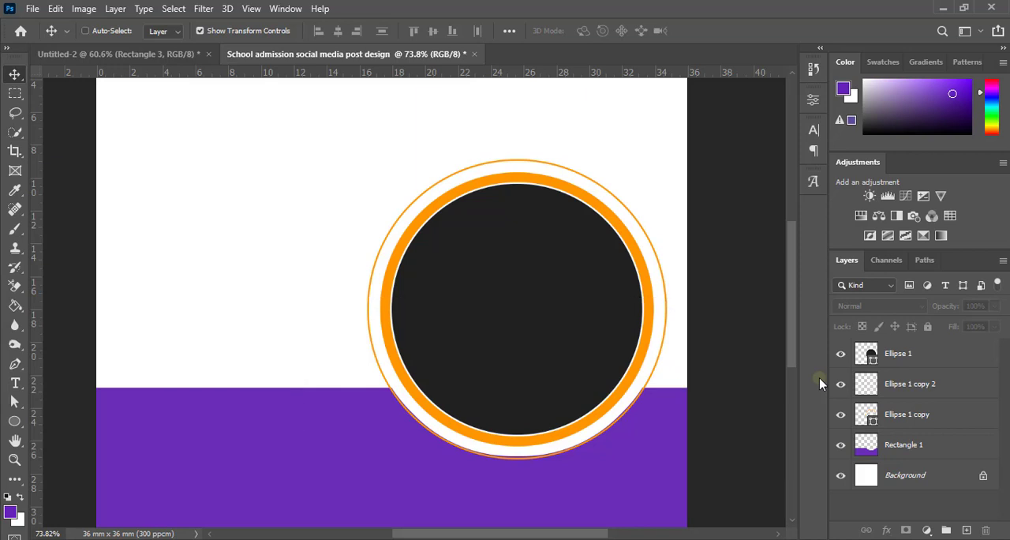
Step: Set the stroke width of the thin outer ring, Ellipse 1 copy 2, to 4 px
click(871, 387)
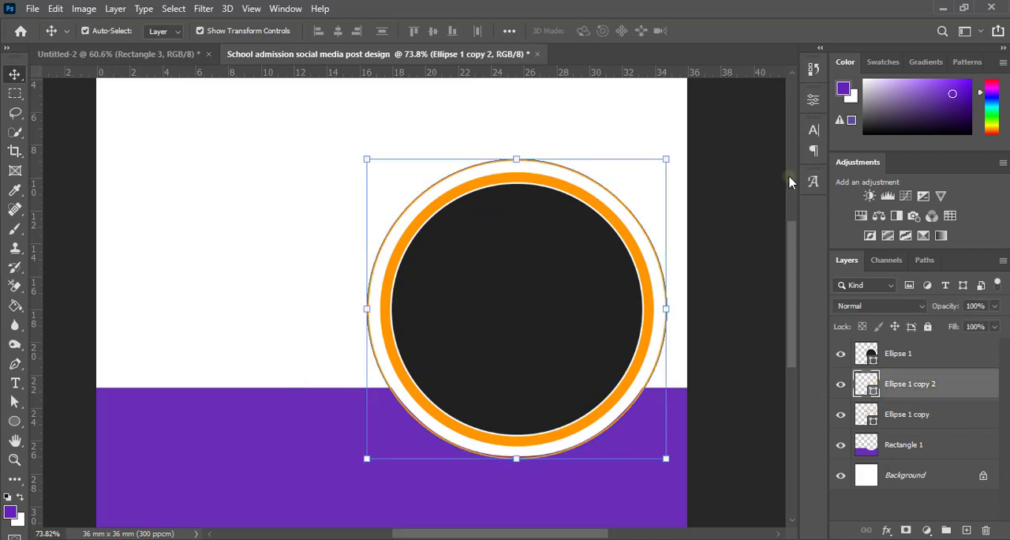
click(813, 99)
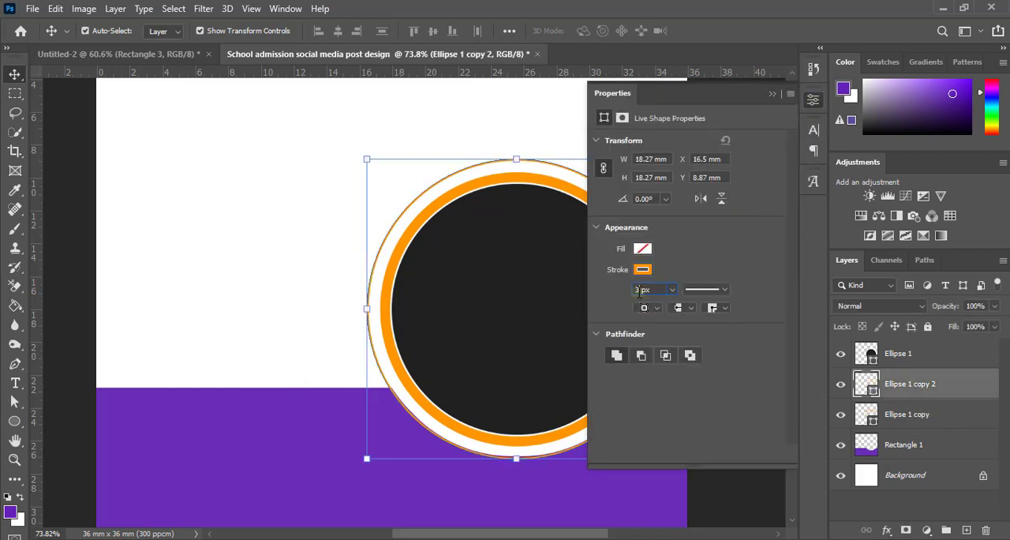
key(Up)
key(Return)
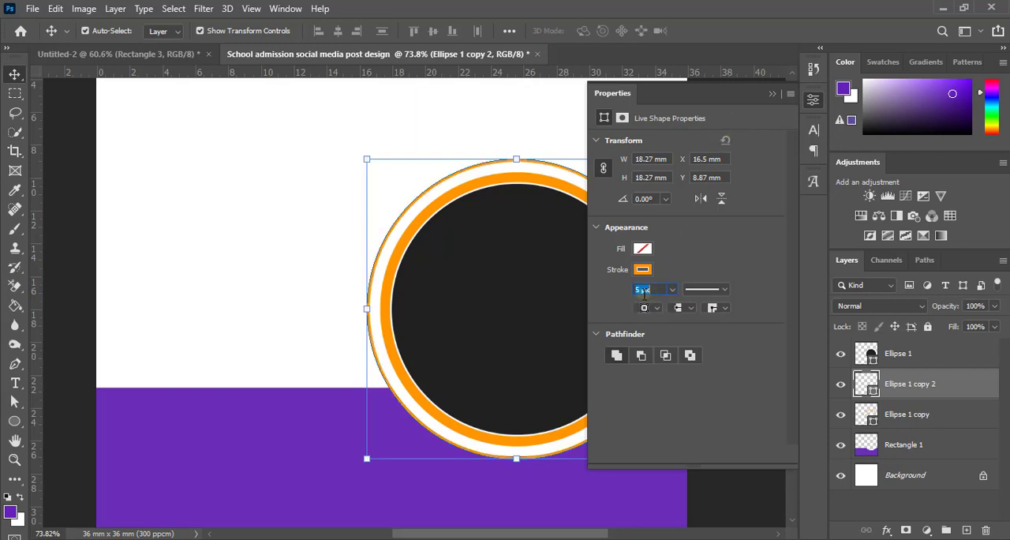
key(Return)
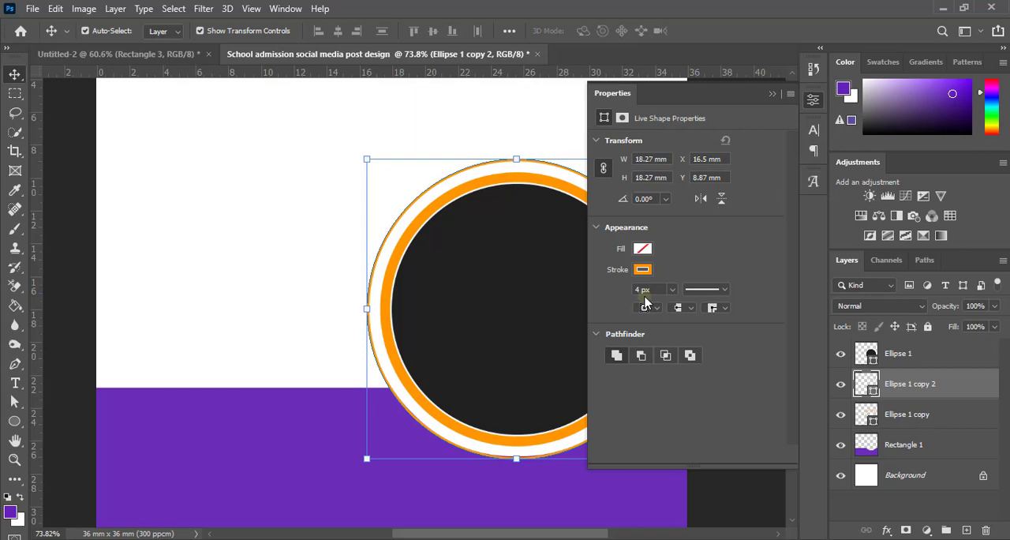
click(772, 94)
click(704, 300)
Step: Check the thin outer ring's stroke weight against the whole post and up close
scroll(653, 332, down, 3)
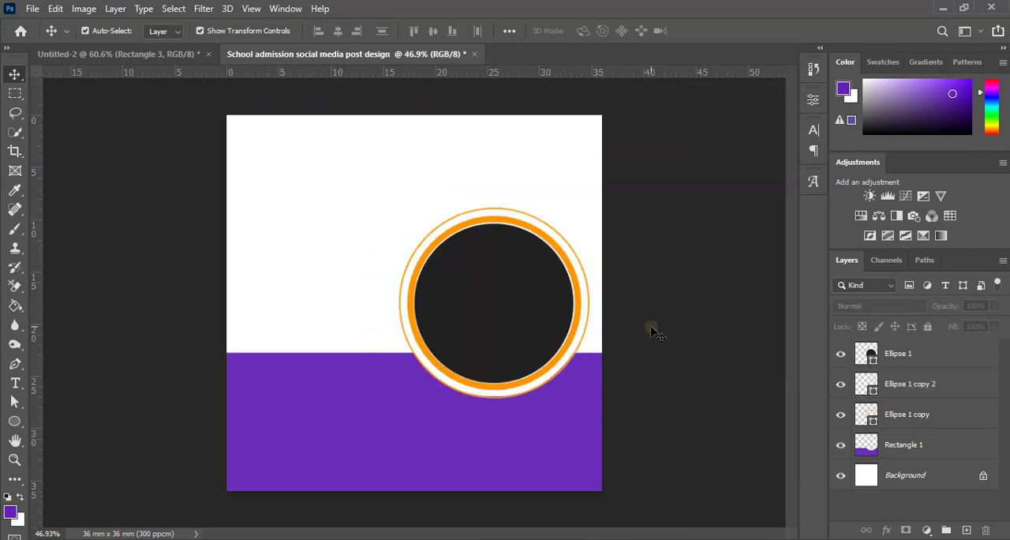
scroll(548, 309, down, 1)
scroll(557, 326, up, 2)
scroll(557, 329, down, 2)
scroll(557, 332, up, 3)
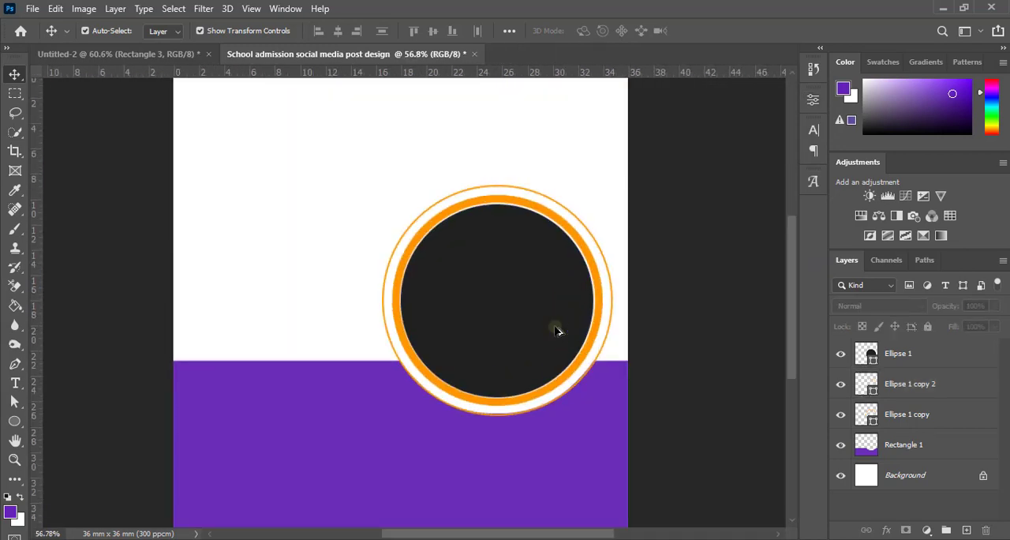
scroll(557, 332, down, 1)
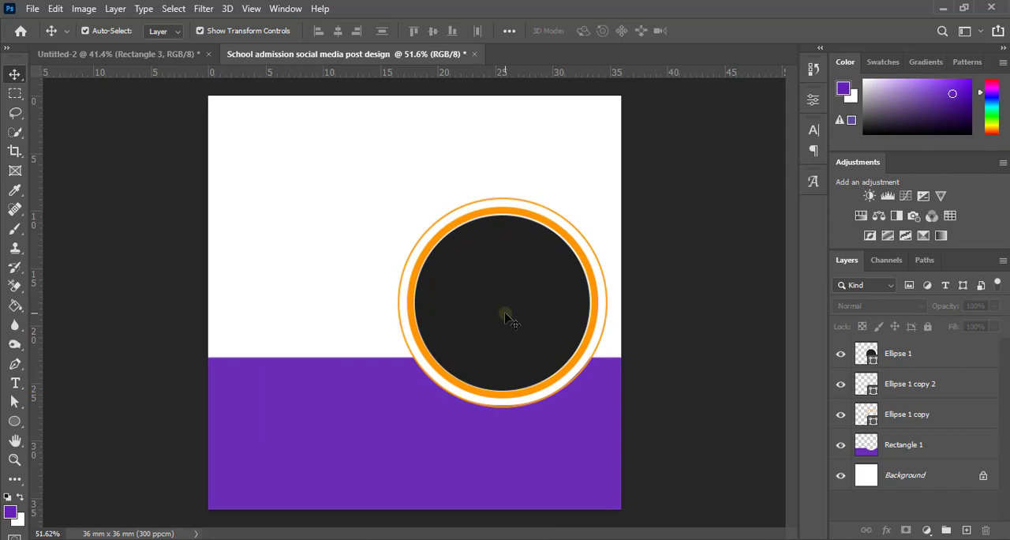
scroll(507, 318, up, 5)
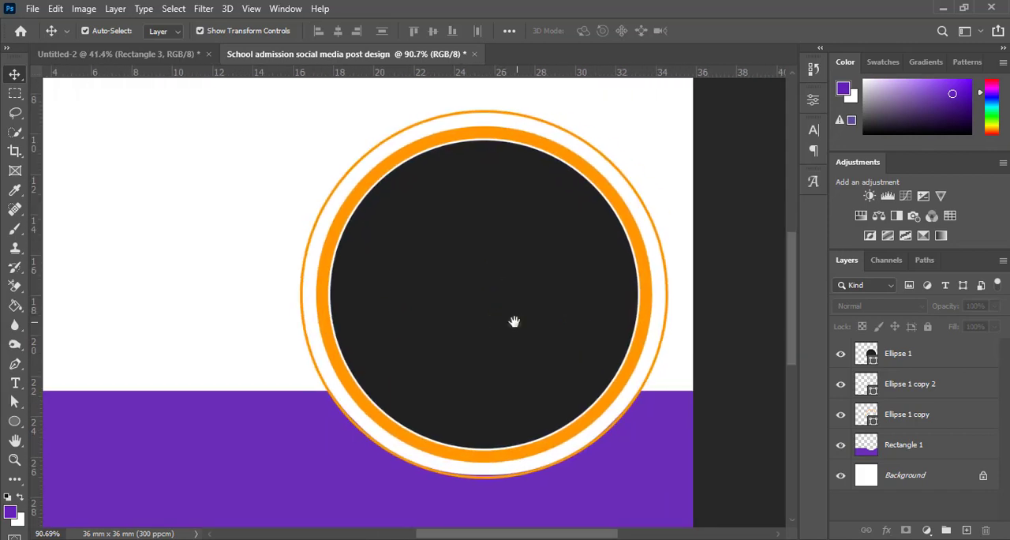
Step: Rasterize the Ellipse 1 copy 2 layer holding the thin outer ring
click(909, 399)
right_click(908, 391)
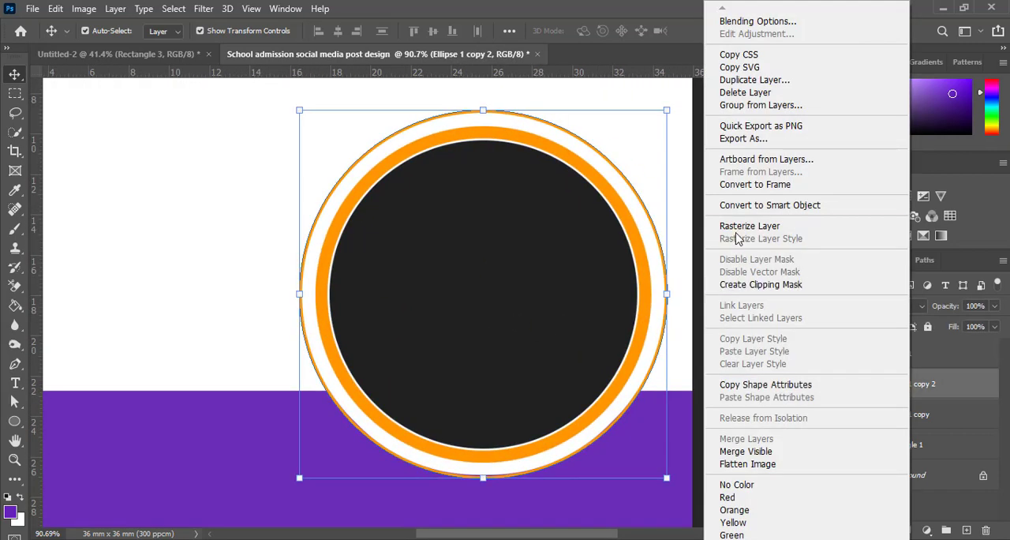
click(836, 233)
Step: Delete the thin ring's lower half with a rectangular selection starting at the circle's middle, and clear the selection
click(14, 94)
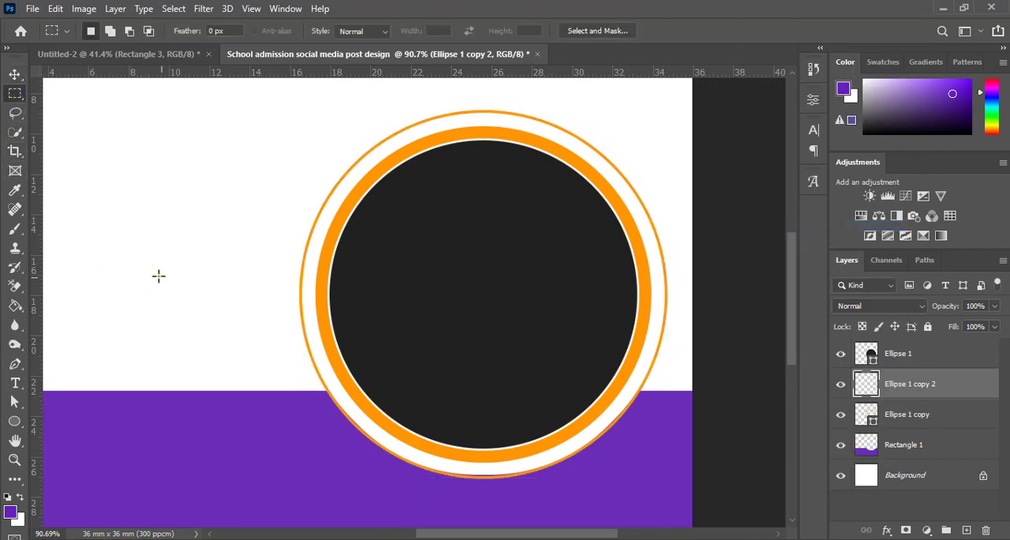
drag(159, 276, 693, 502)
drag(598, 476, 610, 480)
key(Delete)
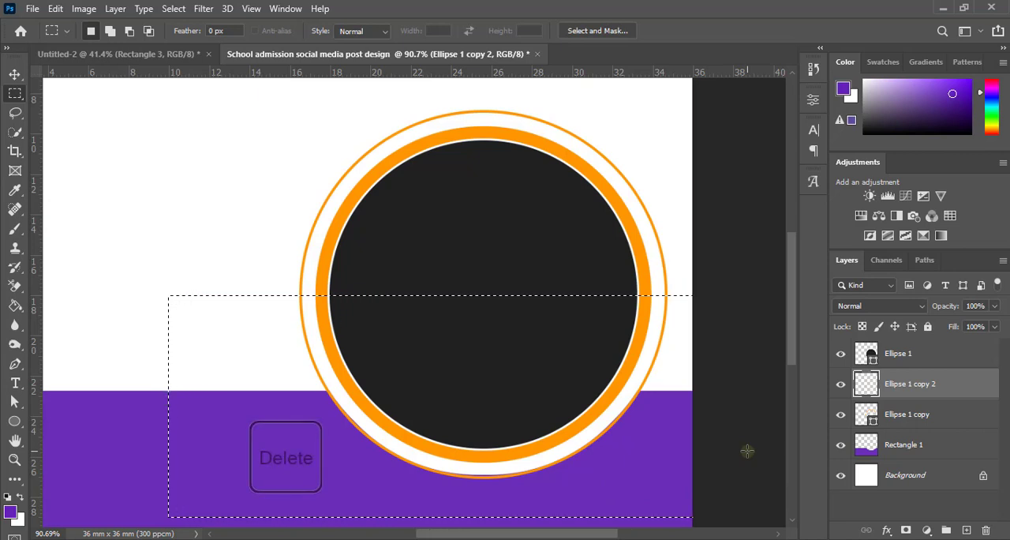
click(739, 439)
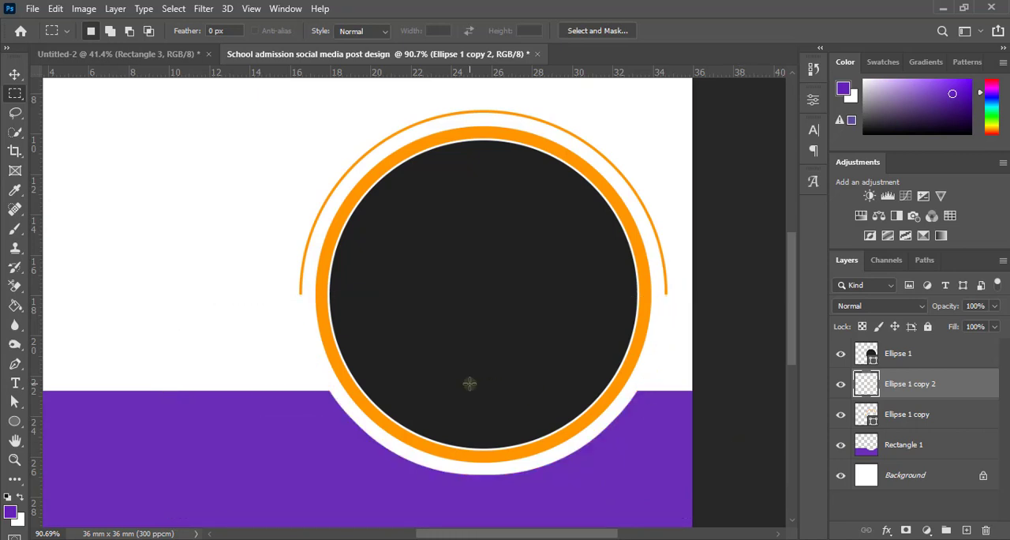
Step: Draw a small circle about 0.5 mm wide at the half-ring's left end, filled with orange sampled from the ring
scroll(470, 383, down, 2)
click(14, 421)
scroll(338, 316, up, 2)
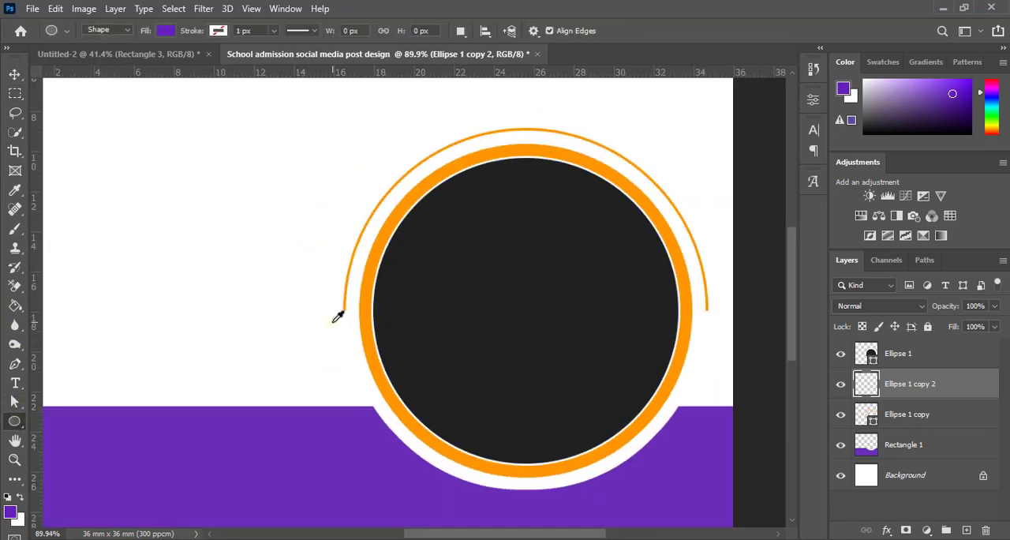
scroll(338, 316, up, 2)
alt+click(402, 281)
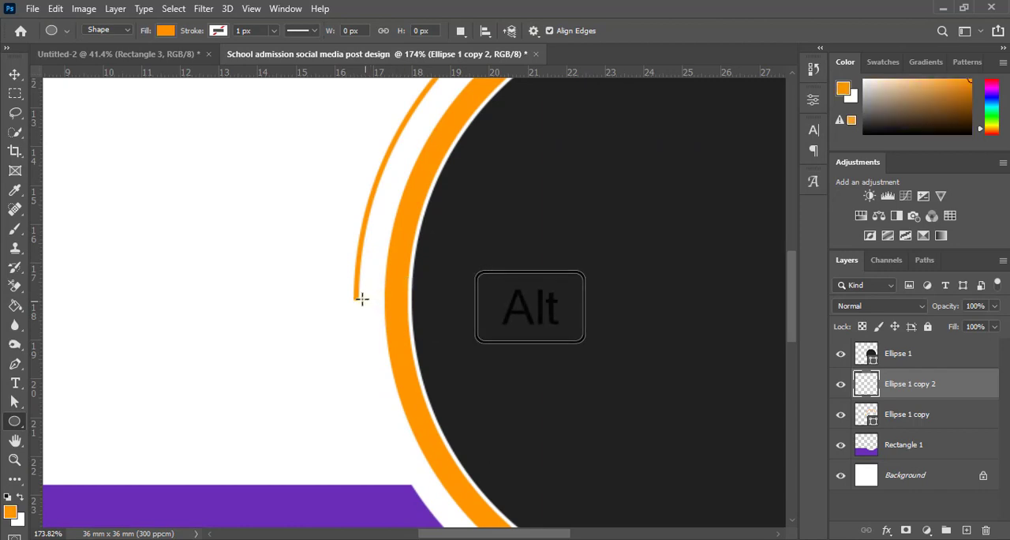
drag(355, 298, 374, 326)
key(v)
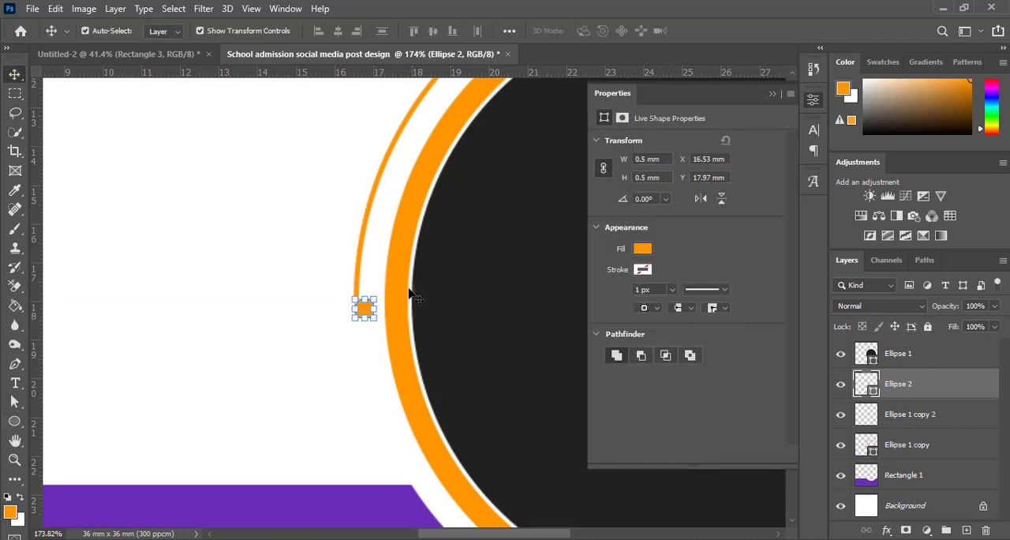
Step: Move the small orange dot so it sits centred on the half-ring's left end, and deselect it
scroll(341, 319, up, 3)
drag(393, 309, 379, 303)
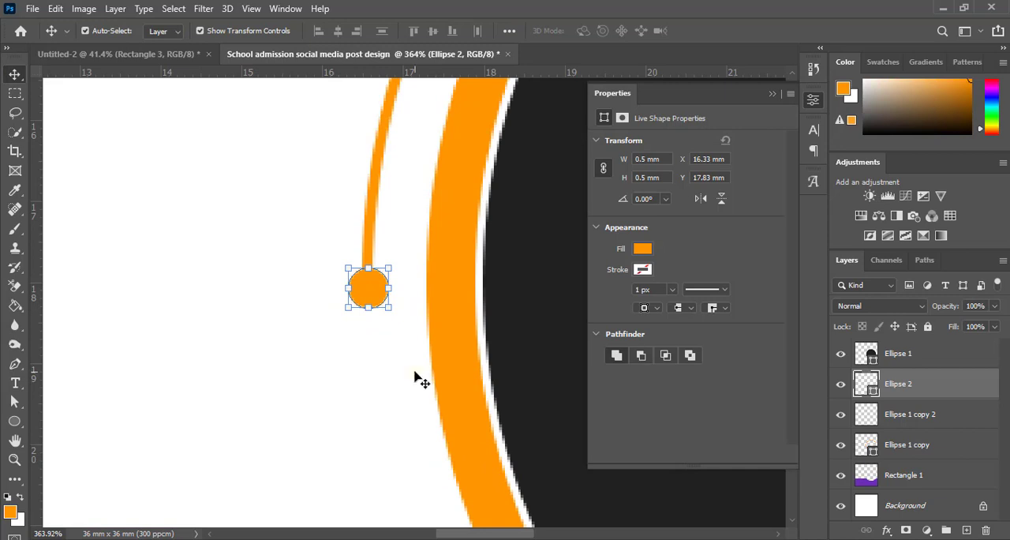
scroll(375, 348, down, 7)
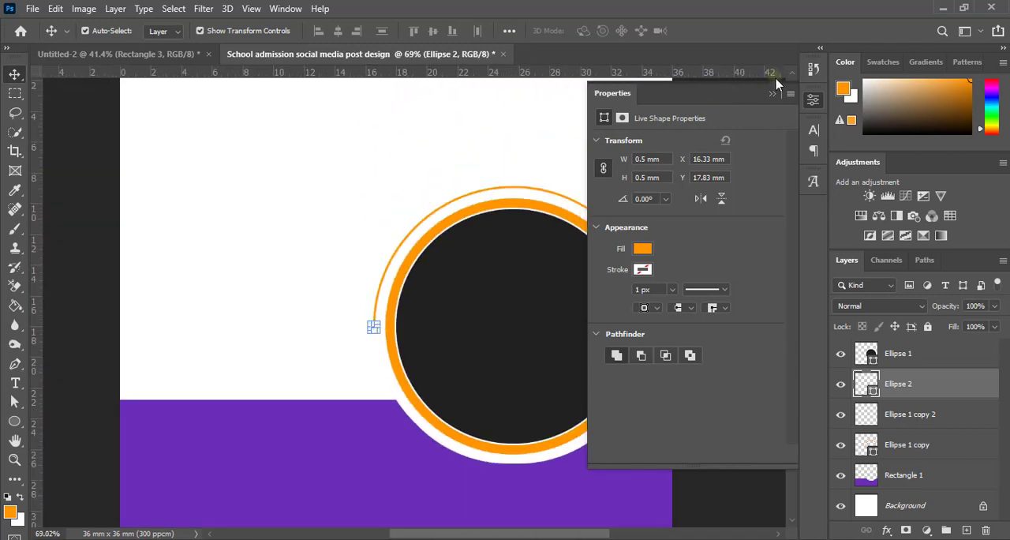
click(774, 93)
click(293, 338)
Step: Duplicate the orange dot onto the half-ring's right end and nudge the copy left to centre it on the line
scroll(293, 339, up, 1)
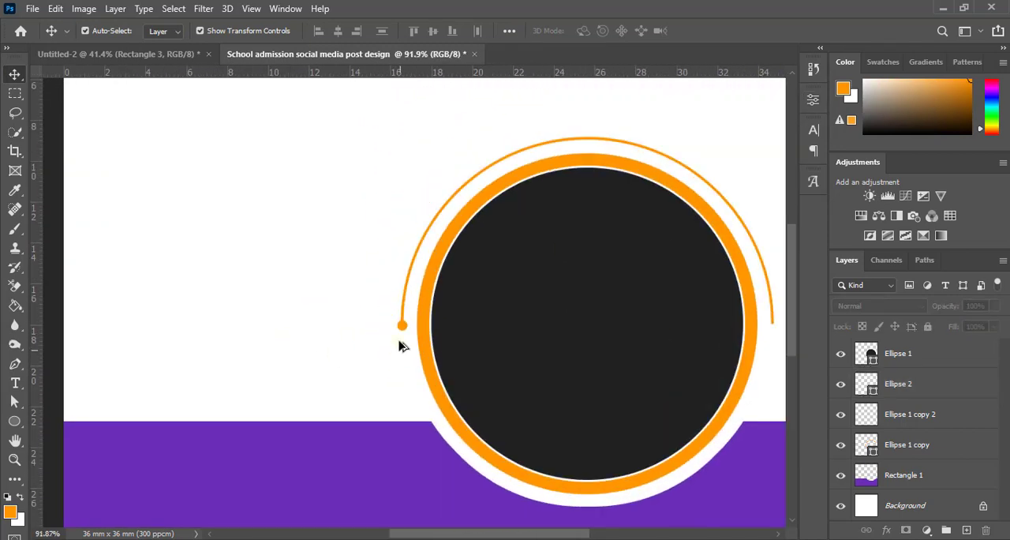
drag(403, 331, 634, 384)
scroll(323, 351, up, 4)
scroll(632, 387, up, 3)
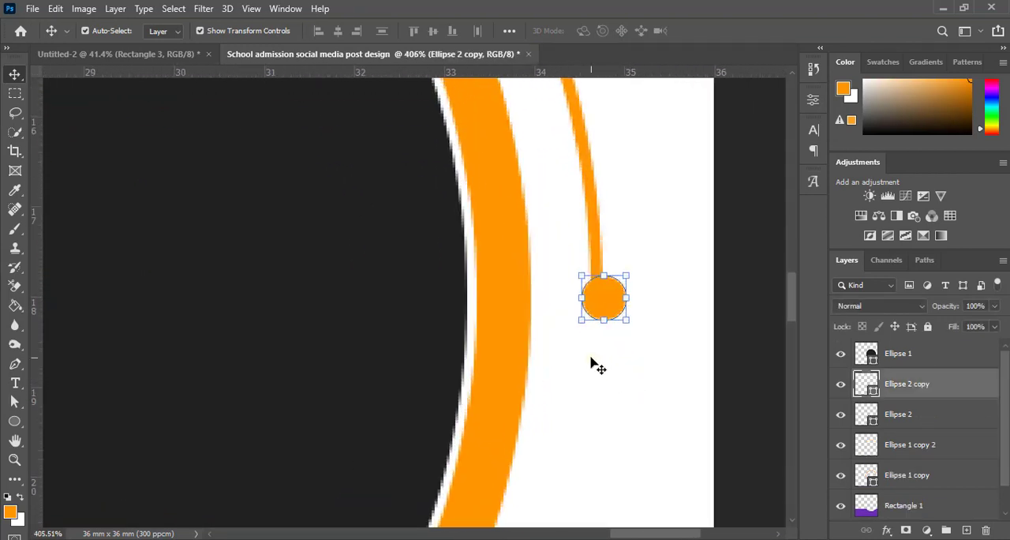
key(Left)
key(Left)
scroll(596, 368, down, 6)
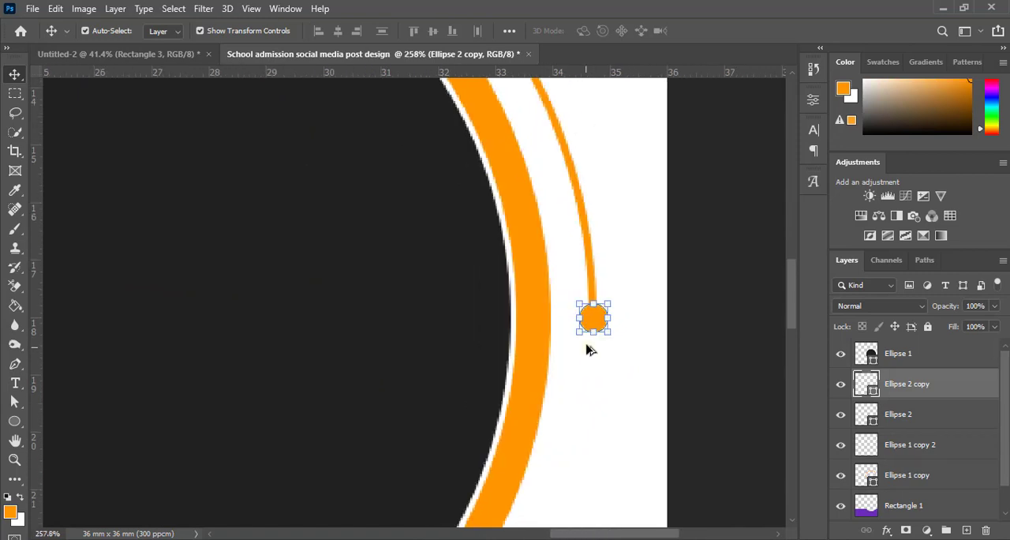
click(645, 380)
Step: Examine the half-ring with its two end dots against the whole post at several zoom levels
scroll(643, 363, down, 5)
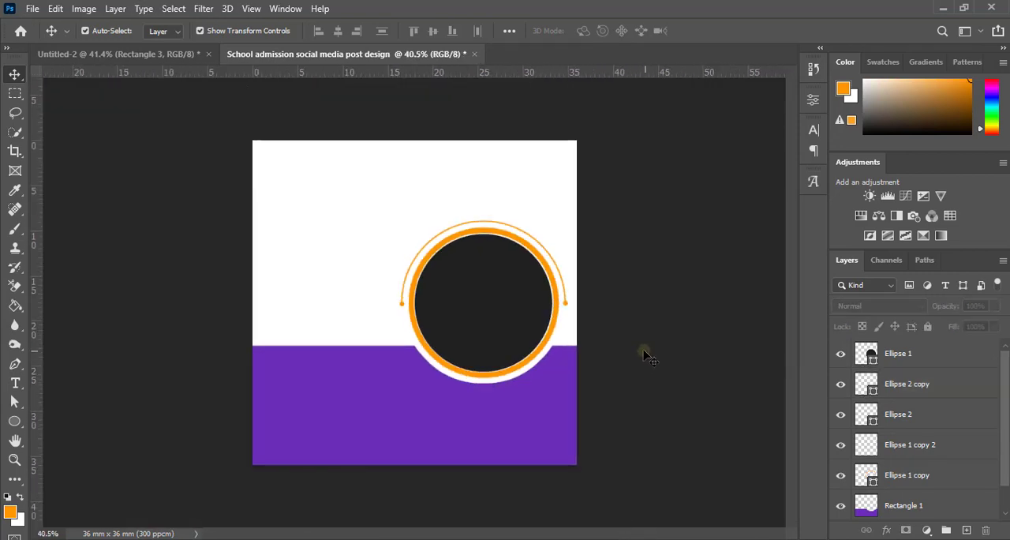
scroll(458, 379, up, 5)
scroll(534, 425, down, 3)
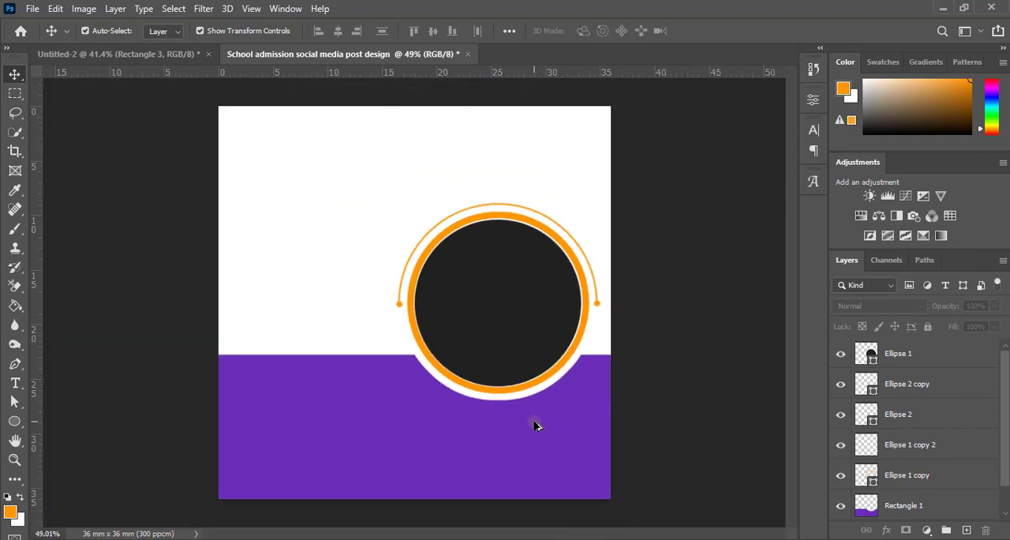
scroll(534, 427, up, 1)
scroll(490, 428, down, 2)
scroll(447, 427, up, 3)
scroll(453, 423, down, 4)
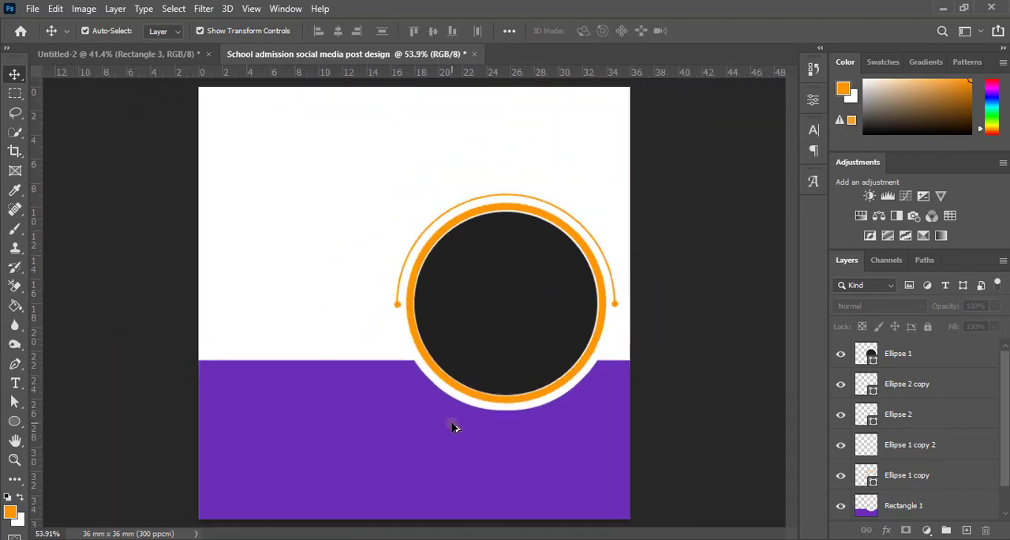
scroll(470, 430, up, 3)
scroll(477, 440, down, 3)
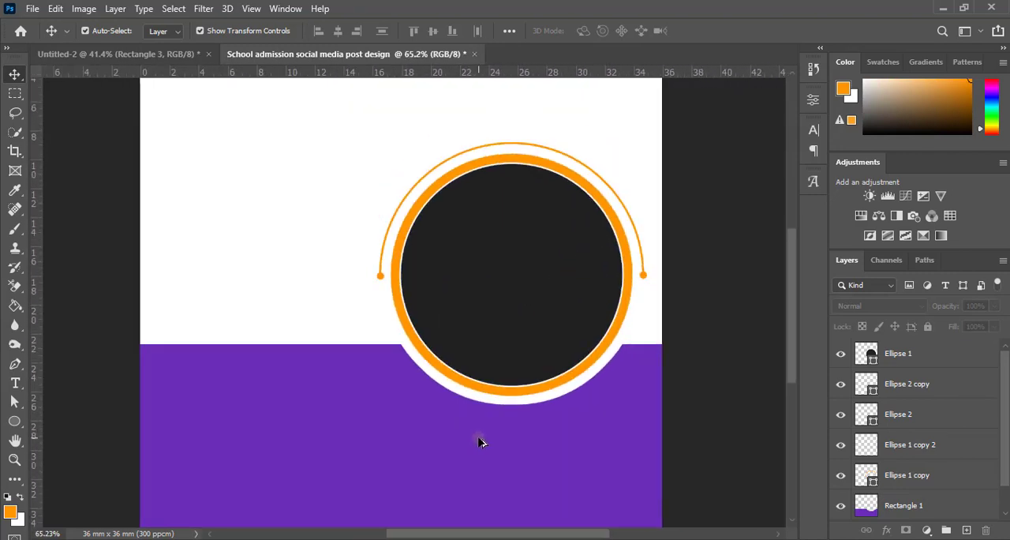
scroll(471, 423, down, 1)
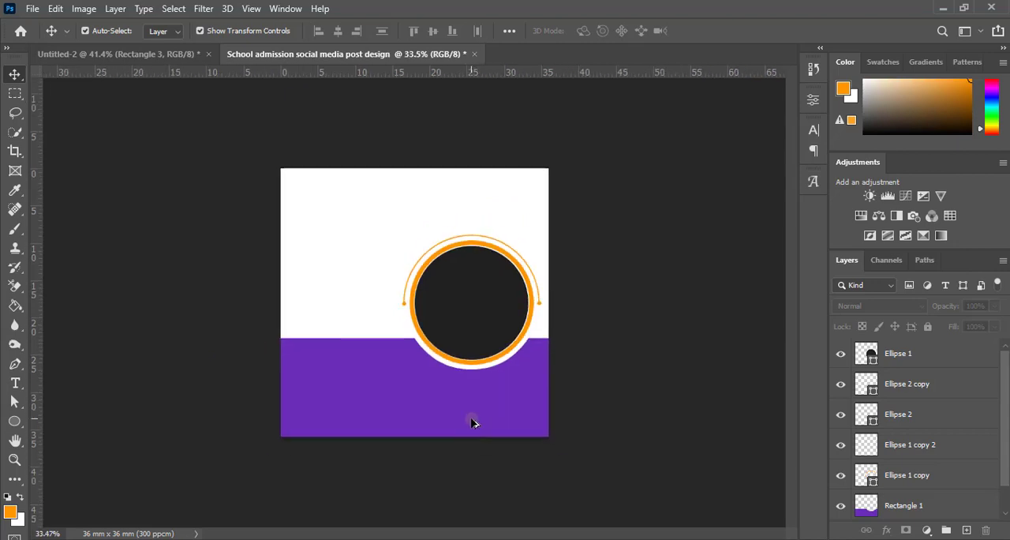
scroll(471, 423, up, 3)
scroll(472, 423, down, 1)
scroll(471, 423, up, 1)
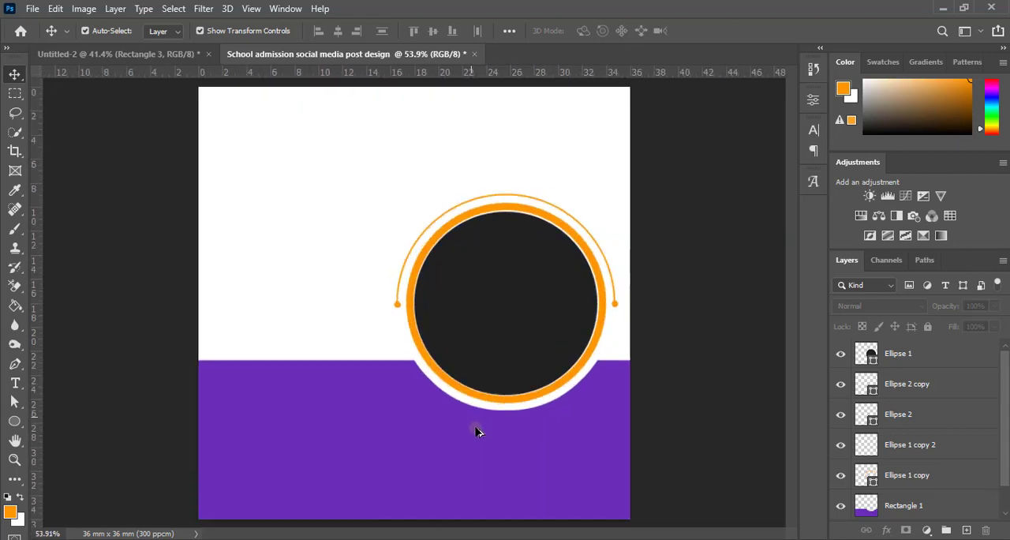
scroll(478, 433, down, 1)
scroll(479, 433, up, 3)
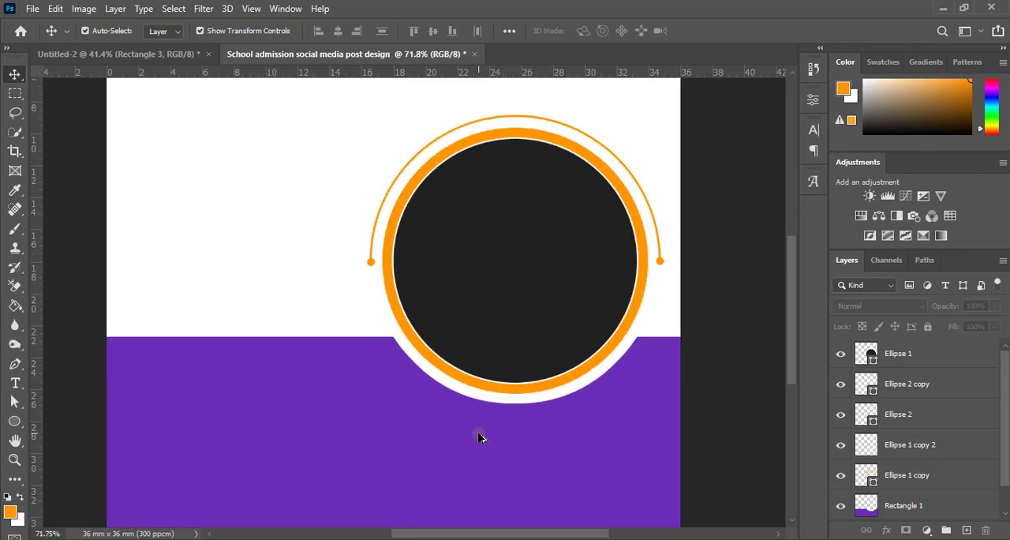
scroll(479, 437, down, 3)
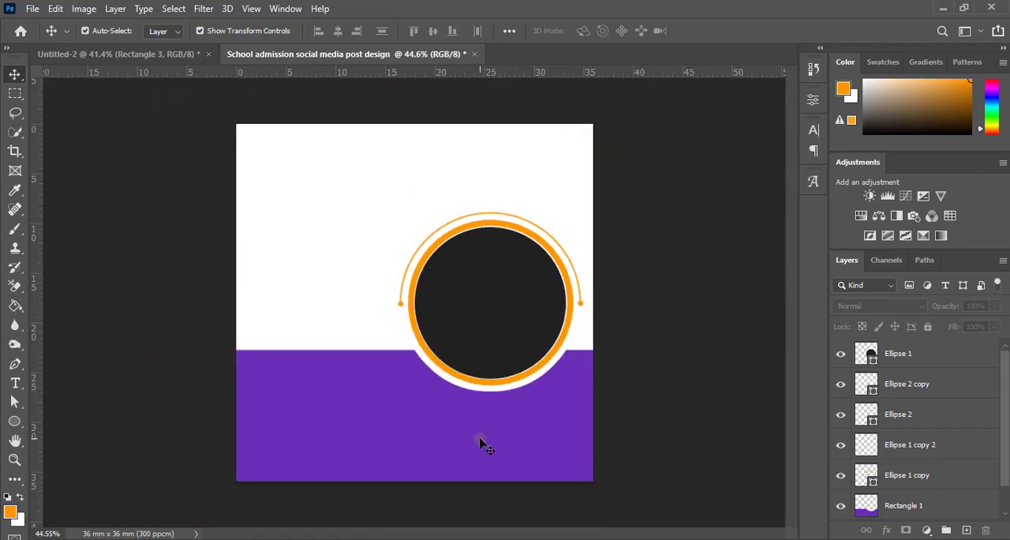
Step: Paste the group of four purple rounded bars and place it just above the purple base, with two bars on each side of the circle
scroll(484, 430, up, 1)
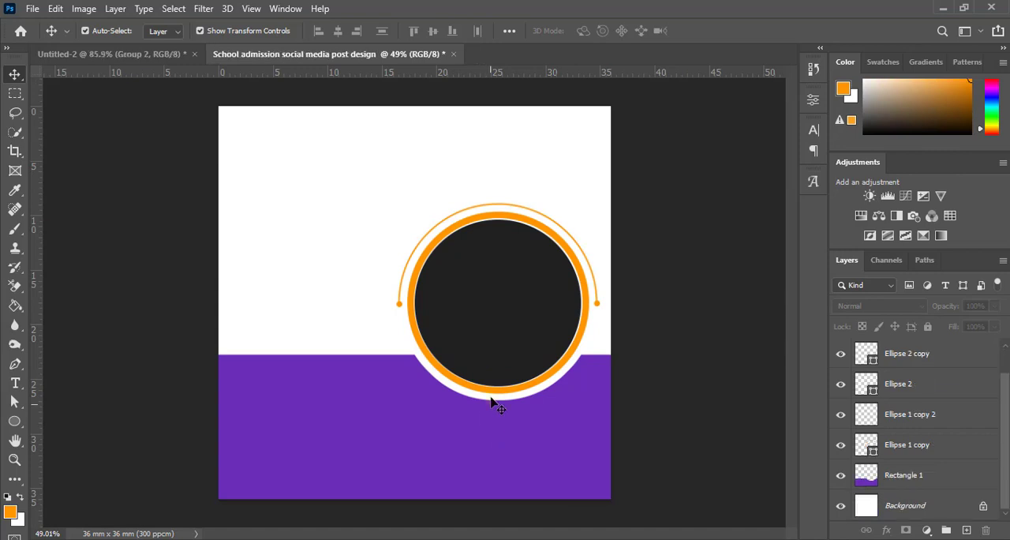
scroll(491, 403, up, 3)
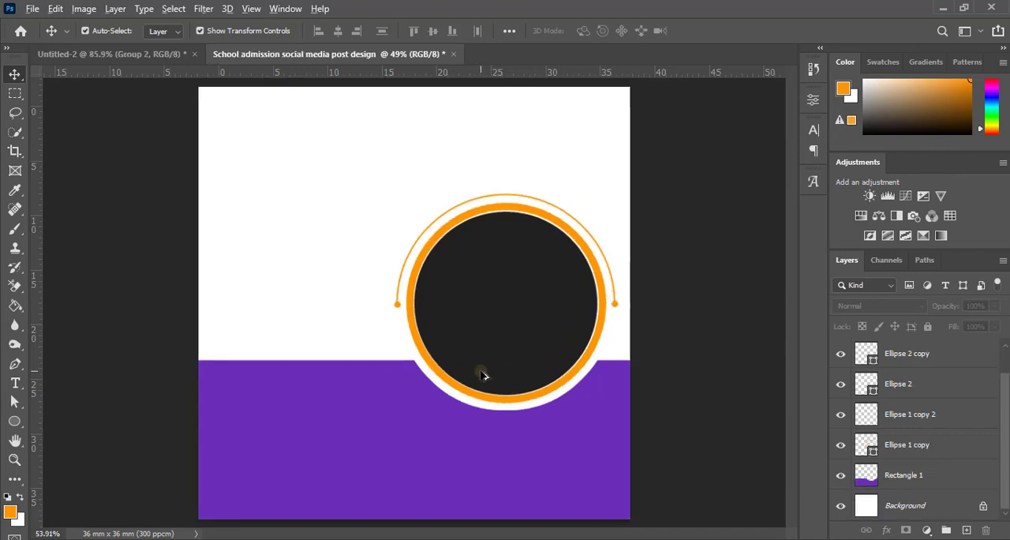
key(ctrl+v)
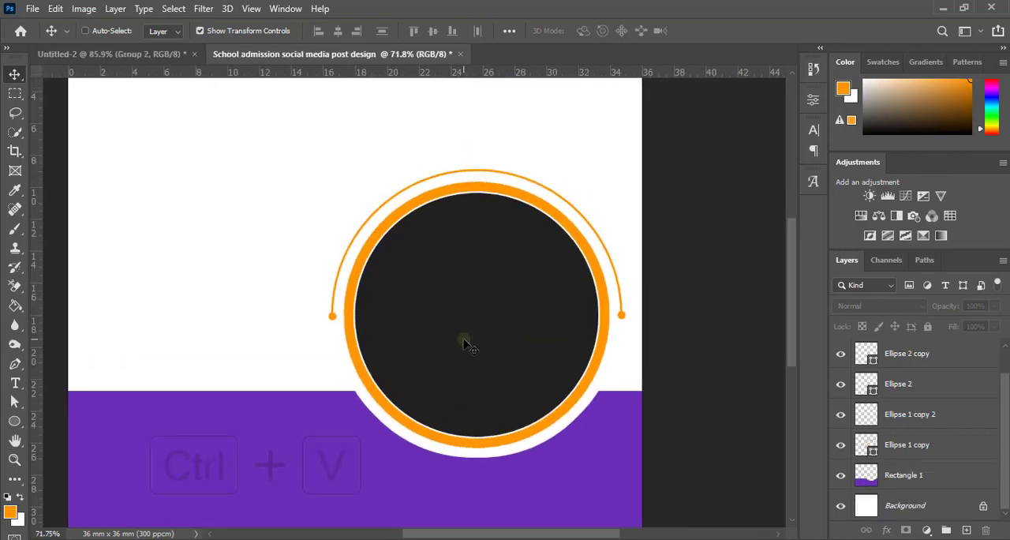
key(ctrl+t)
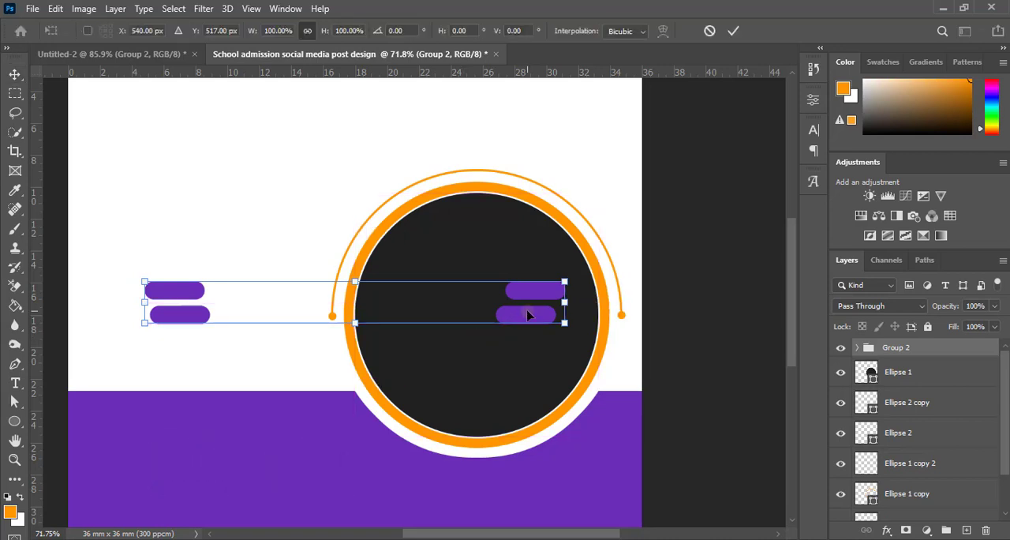
drag(528, 316, 644, 369)
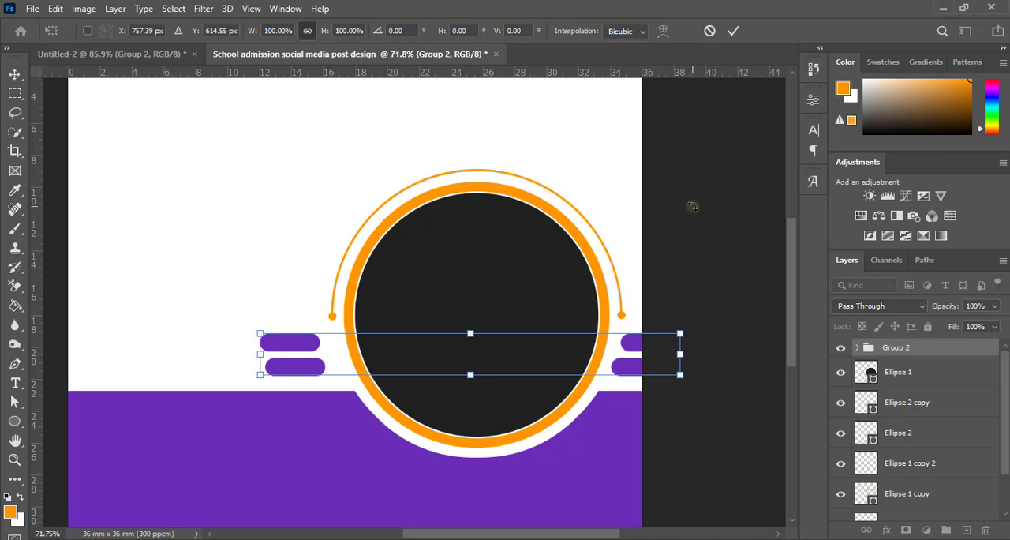
key(Down)
key(Down)
key(Down)
key(Down)
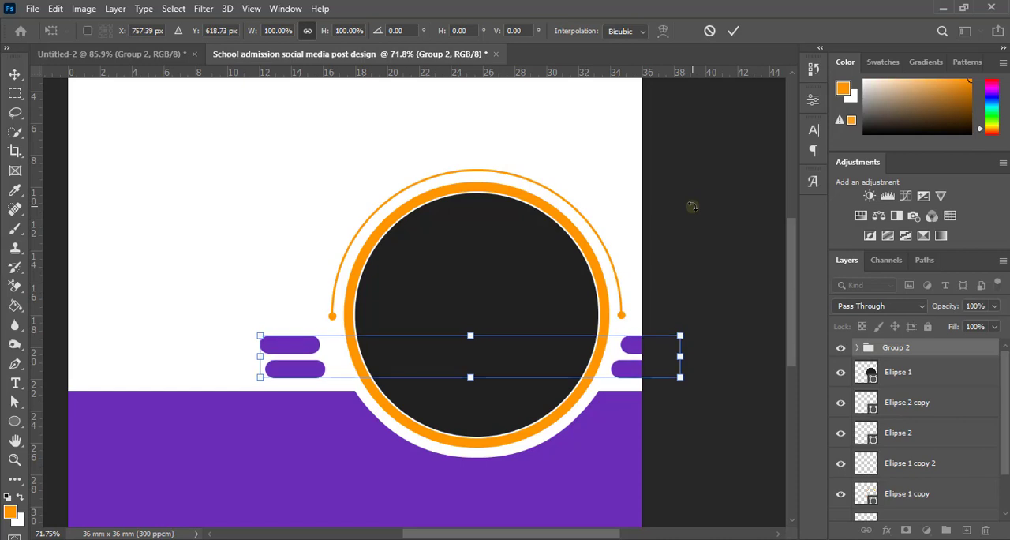
click(733, 30)
Step: Shift the two purple bars left of the circle to the right, closer to the orange ring, and deselect them
click(291, 342)
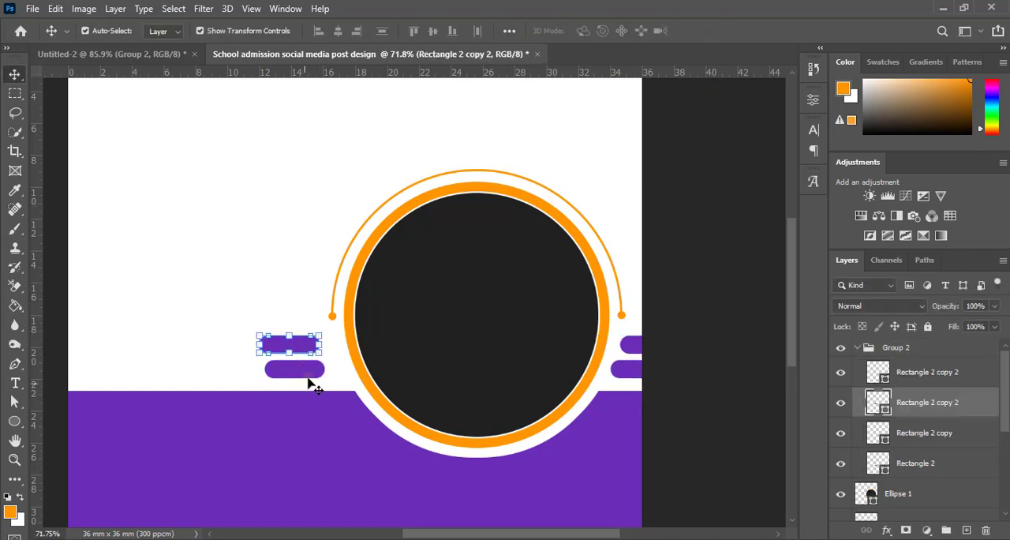
shift+click(311, 376)
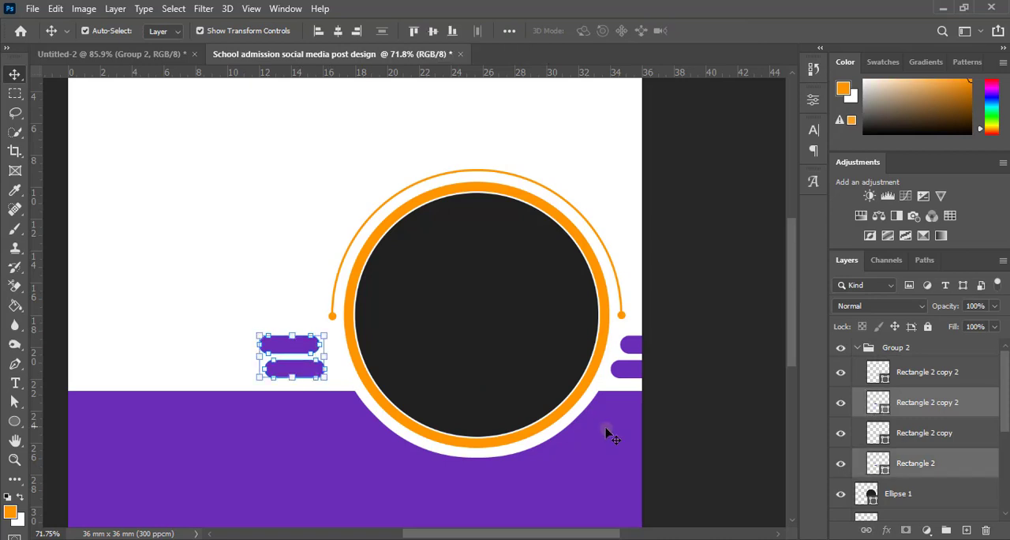
key(Right)
key(Right)
key(Right)
key(Right)
key(Right)
key(Right)
key(Right)
key(Right)
key(Right)
key(Right)
key(Right)
key(Right)
key(Right)
key(Right)
key(Right)
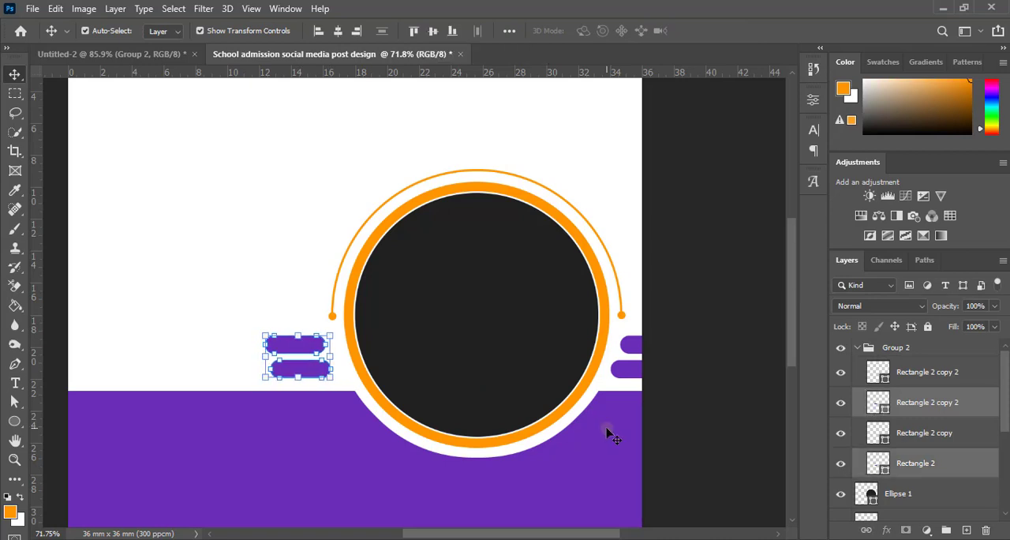
key(Right)
key(Right)
key(Right)
key(Right)
key(Right)
key(Right)
key(Right)
key(Right)
key(Right)
key(Right)
key(Right)
key(Right)
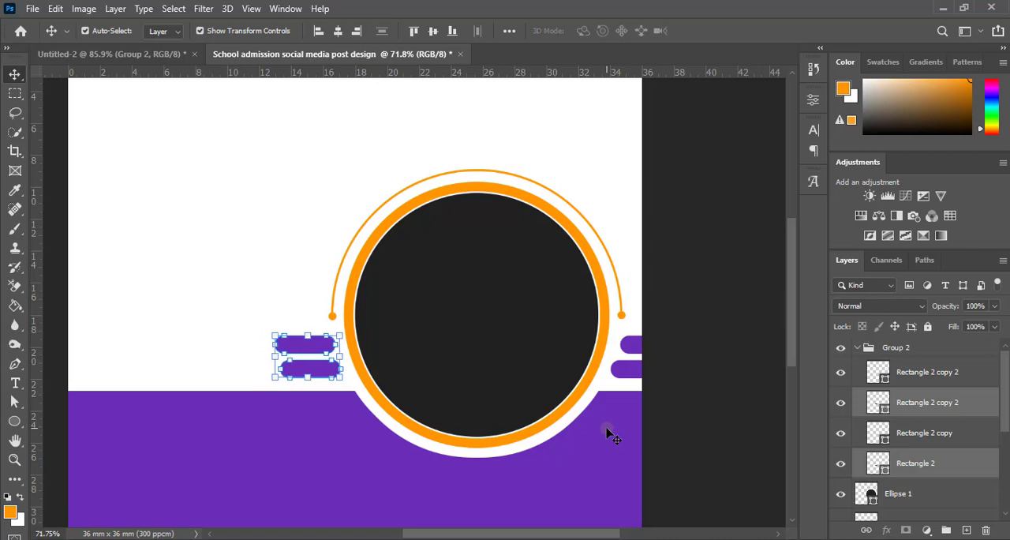
key(Right)
key(Right)
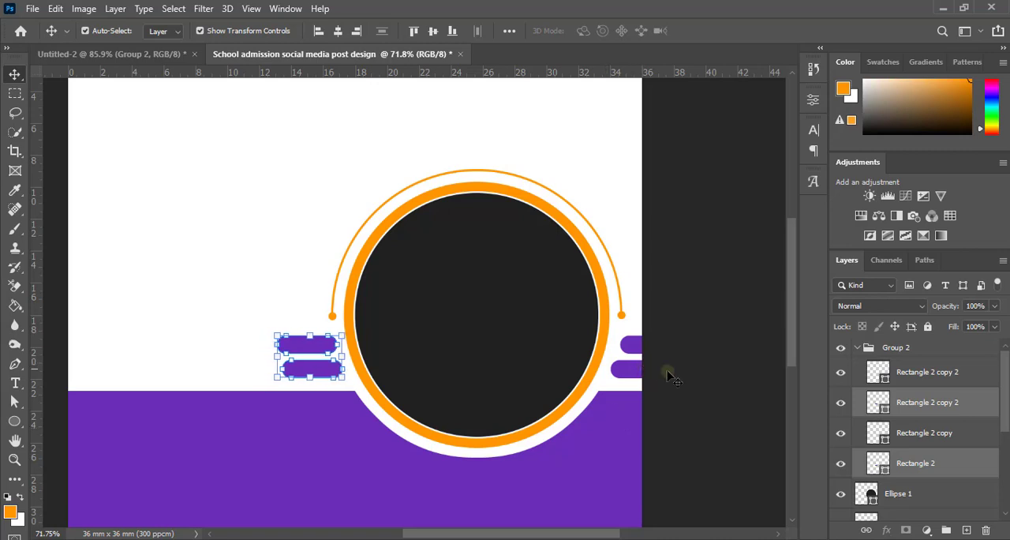
click(703, 390)
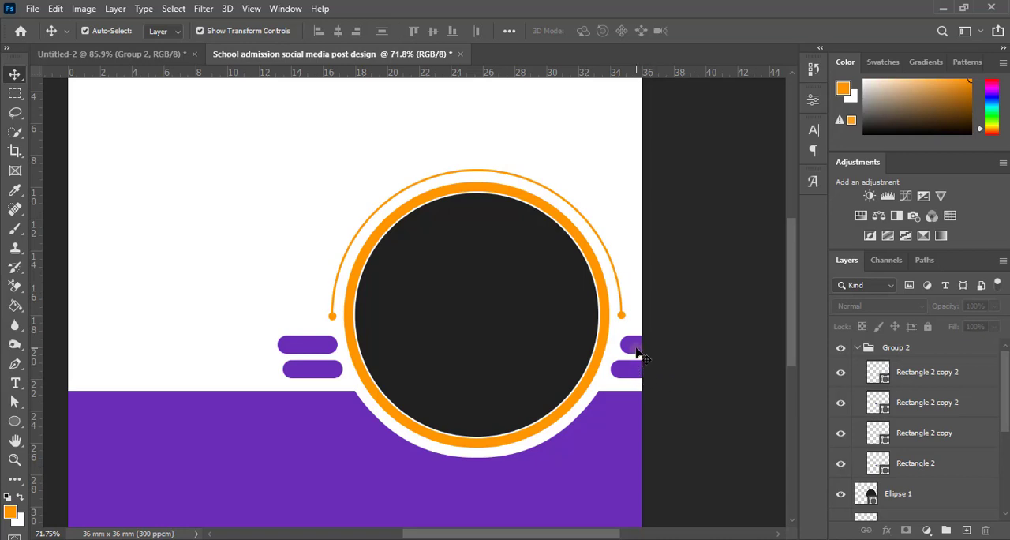
click(638, 353)
click(692, 383)
Step: Examine the spacing of the purple bars around the circular frame within the whole post at several zoom levels
scroll(563, 390, down, 5)
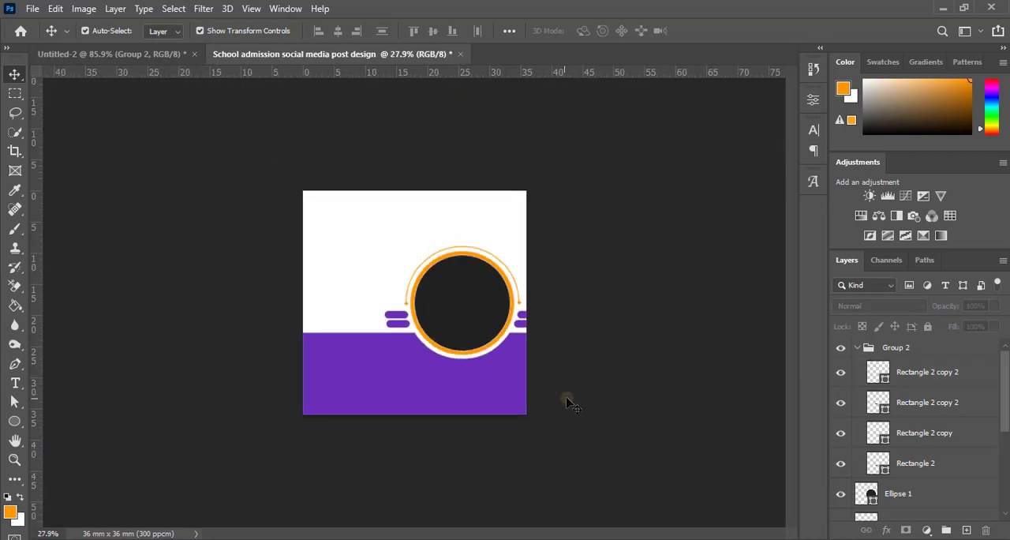
scroll(608, 408, up, 3)
scroll(609, 408, down, 3)
scroll(610, 410, up, 4)
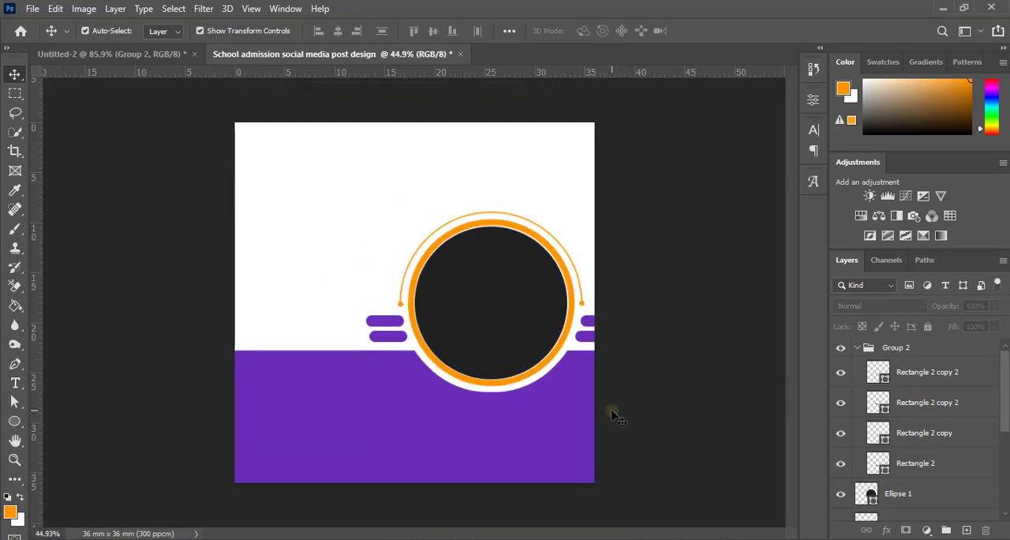
scroll(613, 415, up, 2)
scroll(612, 415, down, 2)
scroll(613, 415, up, 2)
scroll(613, 414, down, 3)
scroll(613, 412, up, 2)
scroll(613, 412, down, 2)
scroll(655, 413, up, 3)
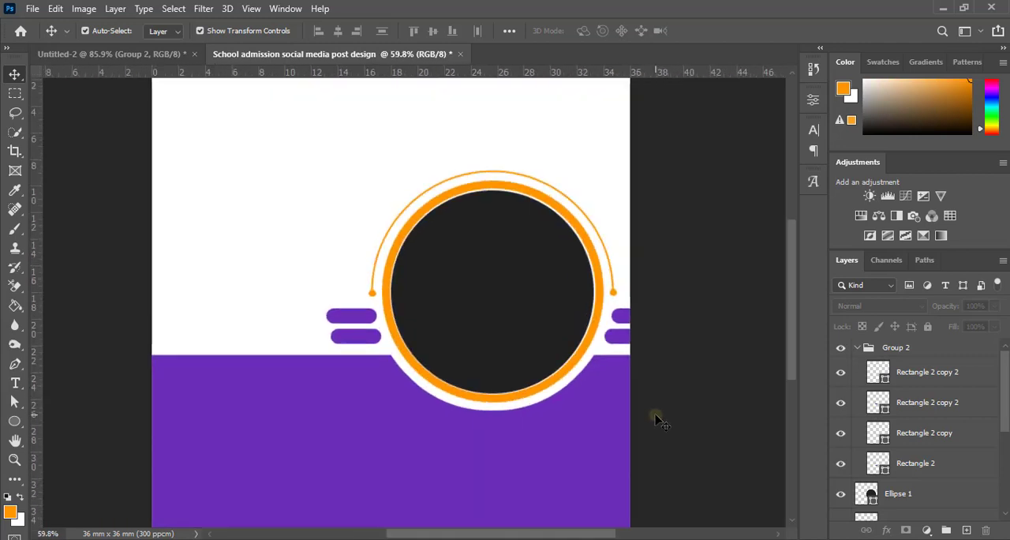
scroll(655, 414, down, 2)
scroll(653, 410, up, 1)
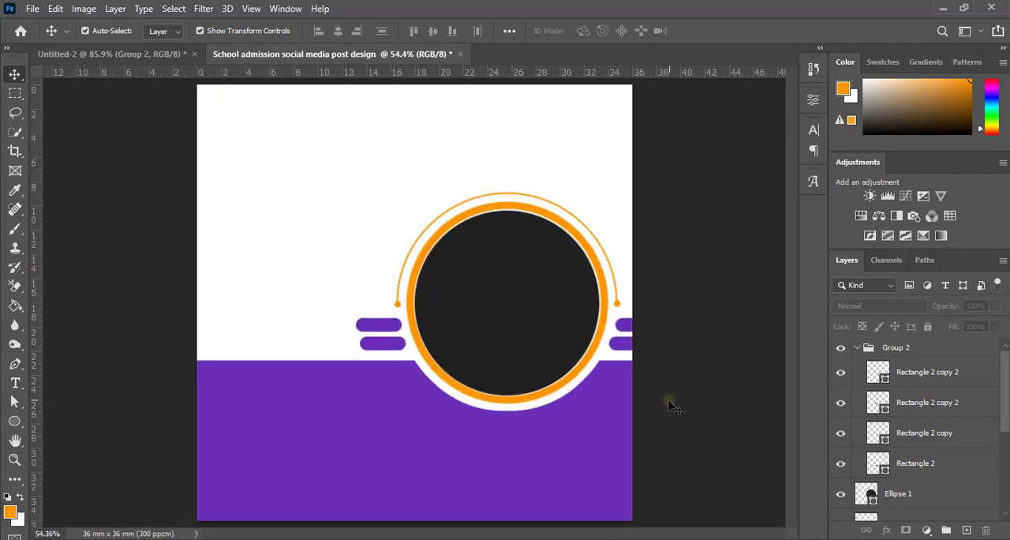
scroll(514, 385, down, 4)
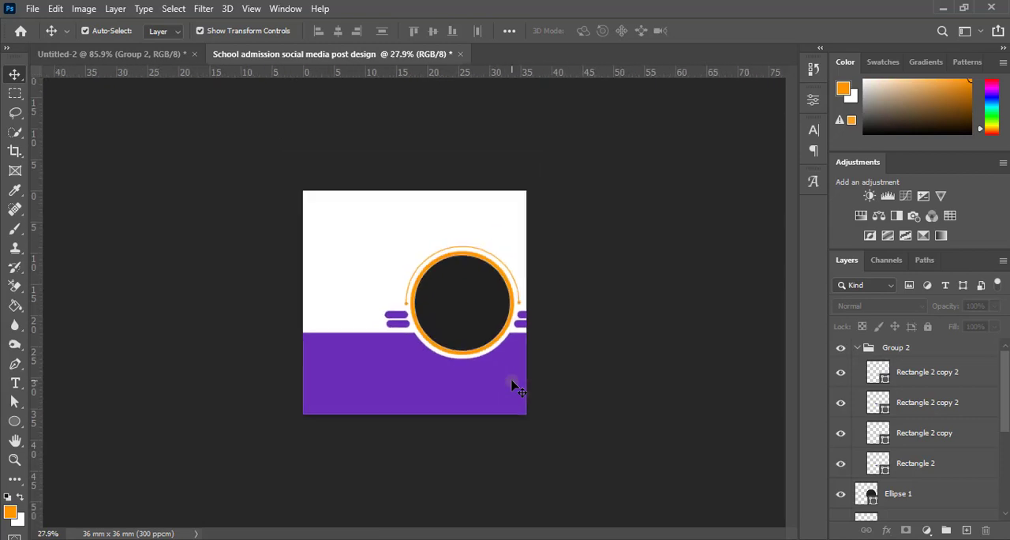
scroll(514, 386, up, 4)
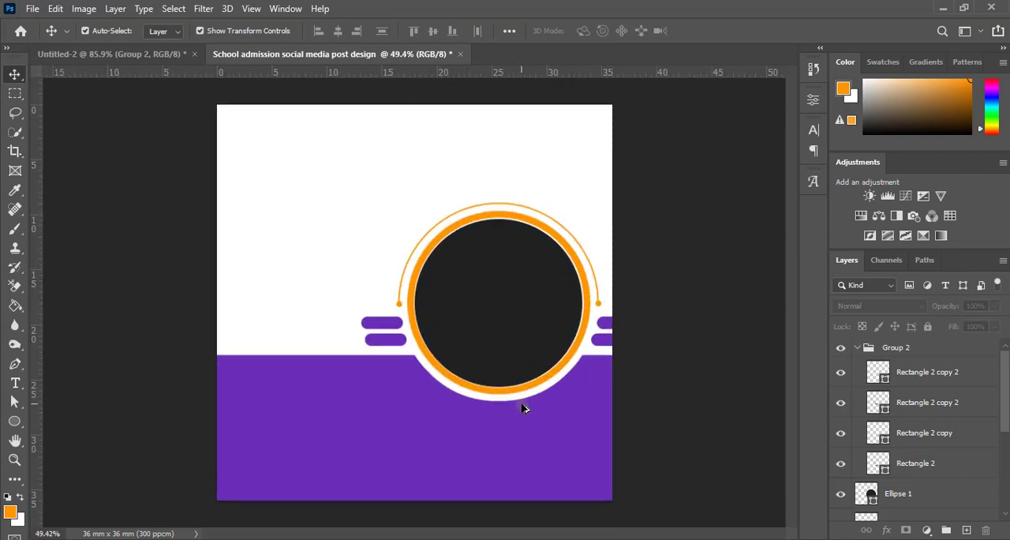
scroll(524, 408, down, 1)
scroll(523, 408, up, 1)
scroll(522, 407, down, 1)
scroll(523, 411, up, 1)
scroll(522, 411, down, 1)
scroll(522, 412, up, 1)
scroll(522, 418, down, 1)
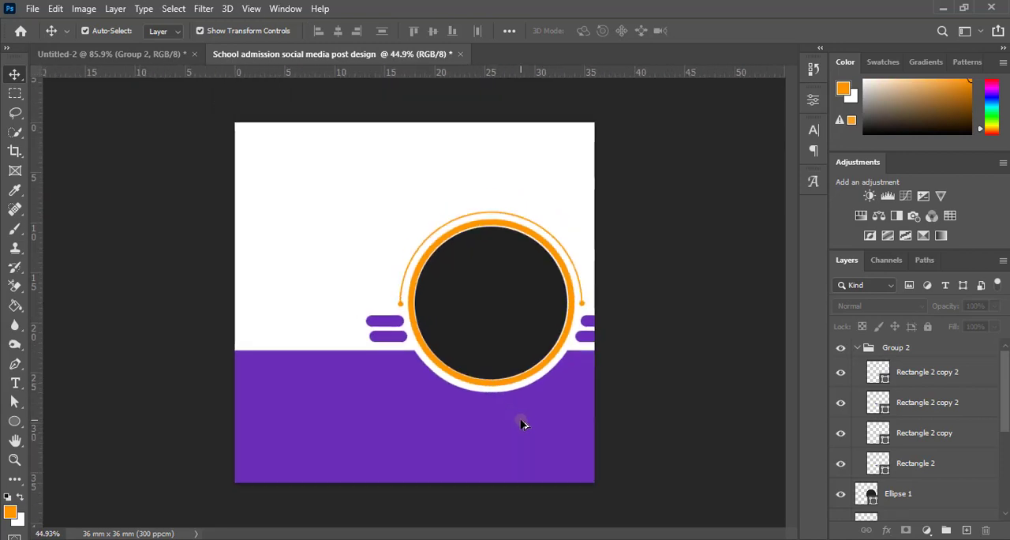
scroll(521, 430, up, 1)
scroll(521, 431, down, 1)
scroll(522, 432, up, 1)
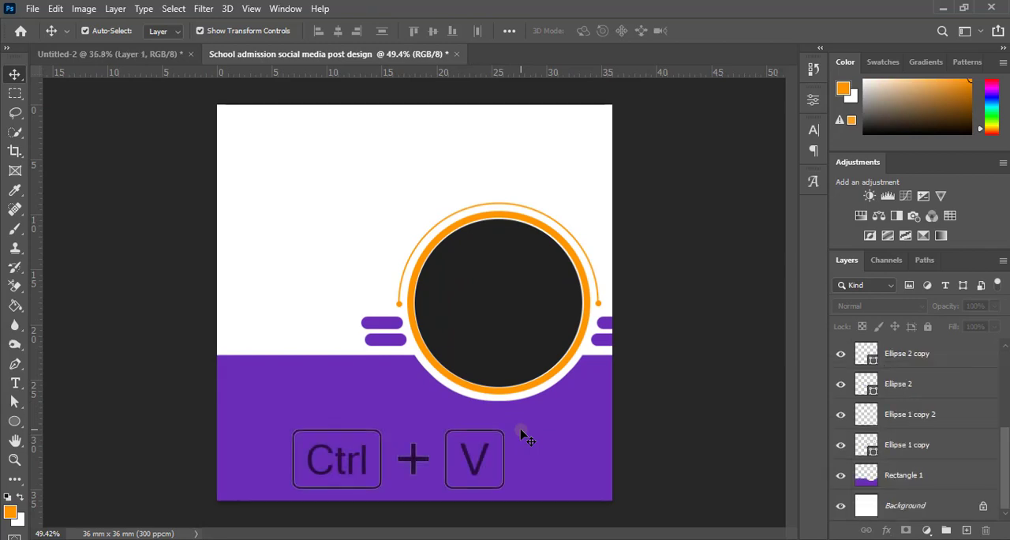
Step: Paste the photo over the frame, move its layer directly above the dark circle, and clip it to that circle
key(ctrl+v)
drag(486, 269, 554, 274)
drag(959, 357, 942, 439)
right_click(940, 419)
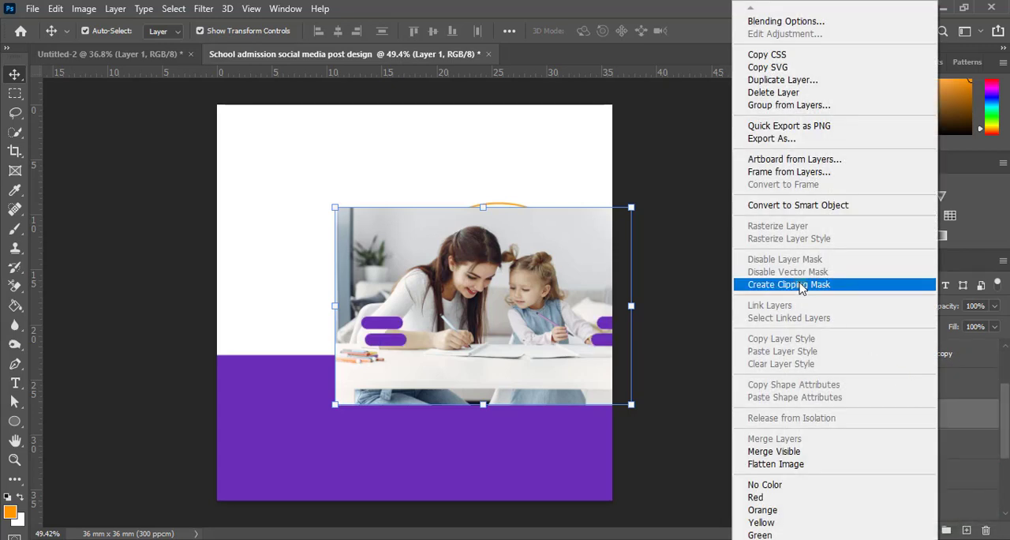
click(868, 286)
Step: Scale the clipped photo down proportionally to about 96% from its lower-left corner
scroll(539, 337, up, 3)
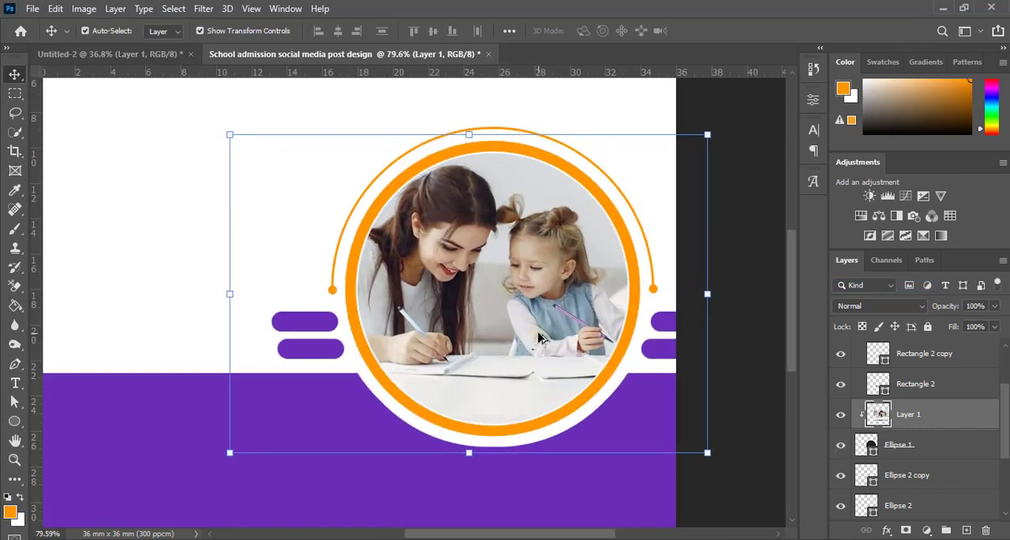
scroll(532, 338, down, 2)
scroll(528, 338, down, 1)
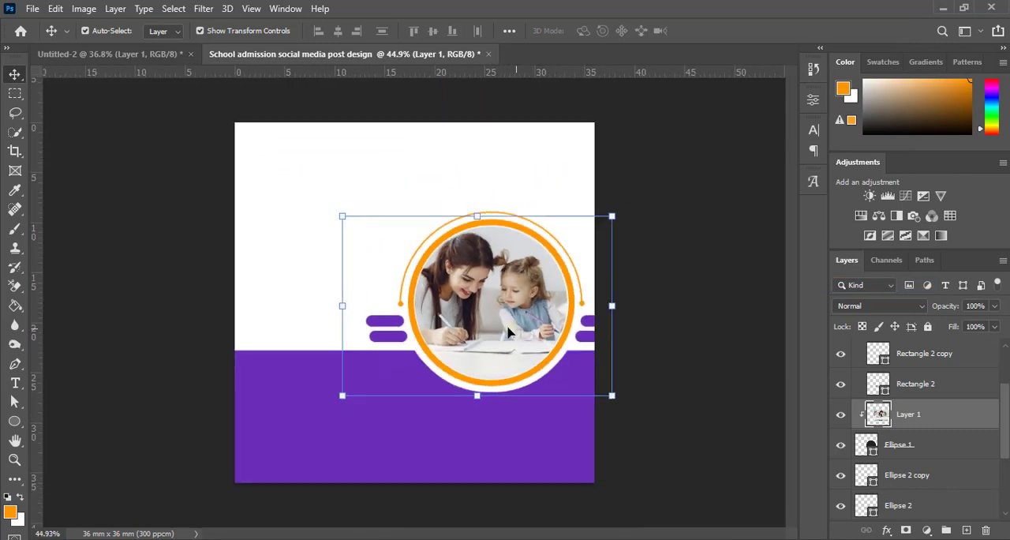
scroll(485, 324, down, 1)
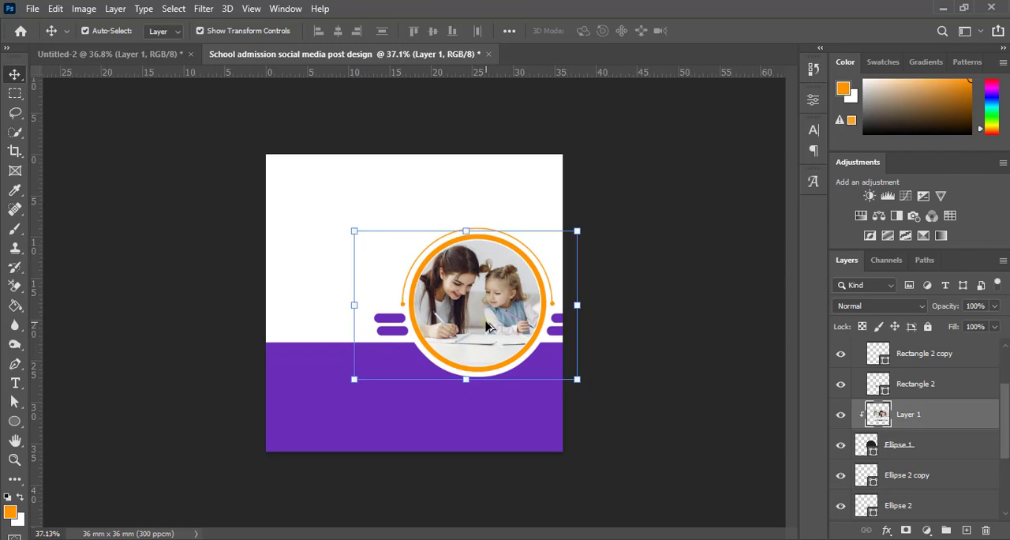
scroll(488, 328, up, 1)
scroll(488, 328, up, 1)
scroll(497, 336, down, 3)
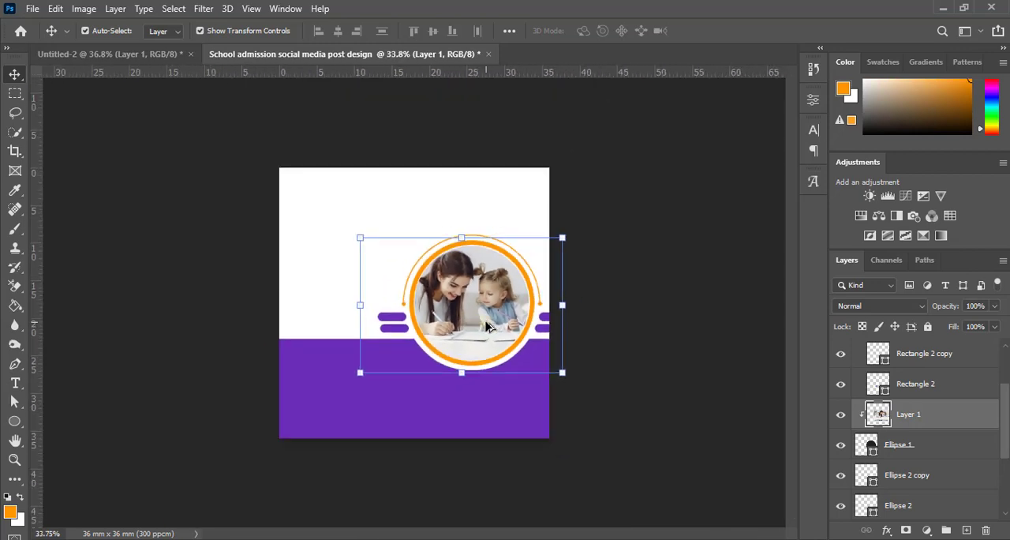
scroll(509, 345, up, 2)
scroll(510, 345, down, 2)
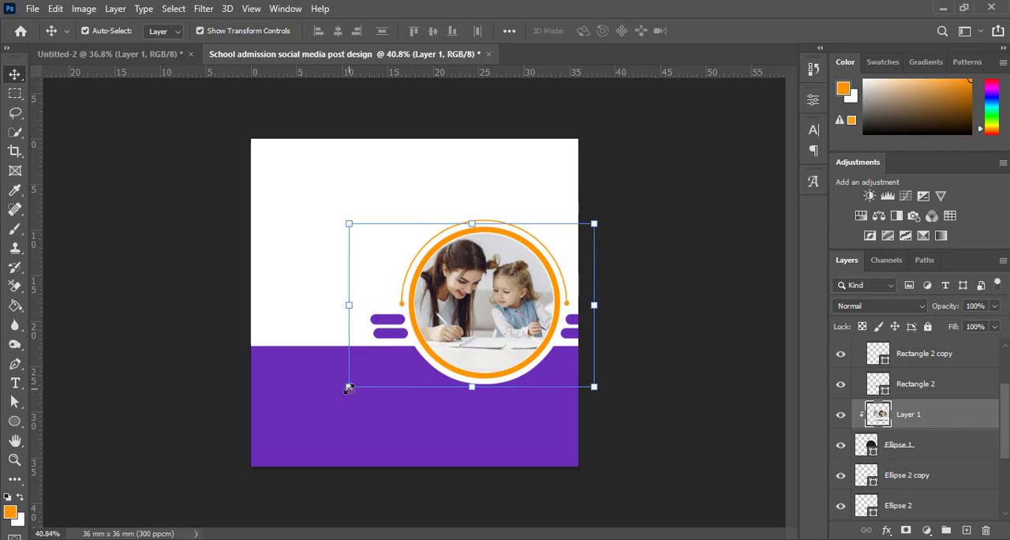
drag(349, 387, 357, 381)
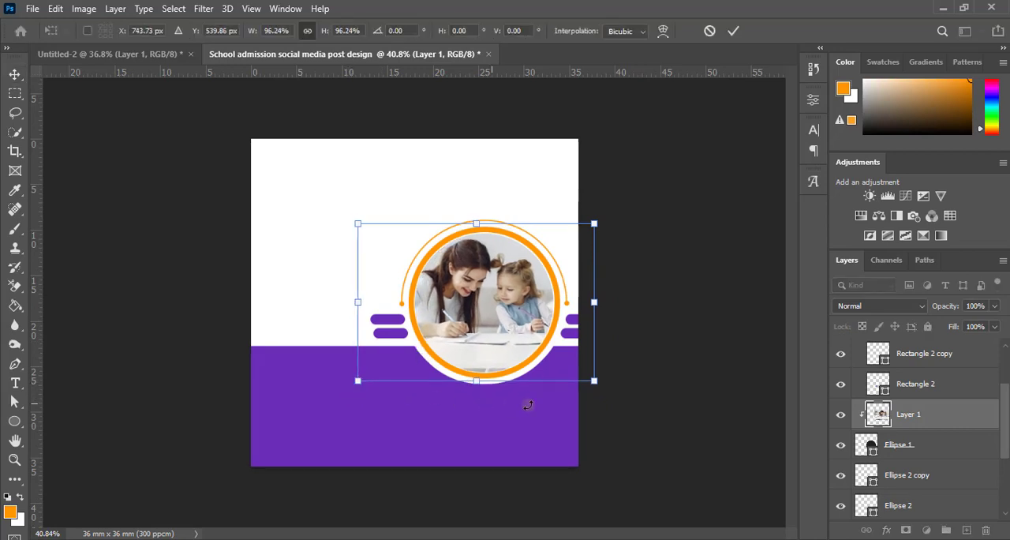
scroll(558, 386, up, 4)
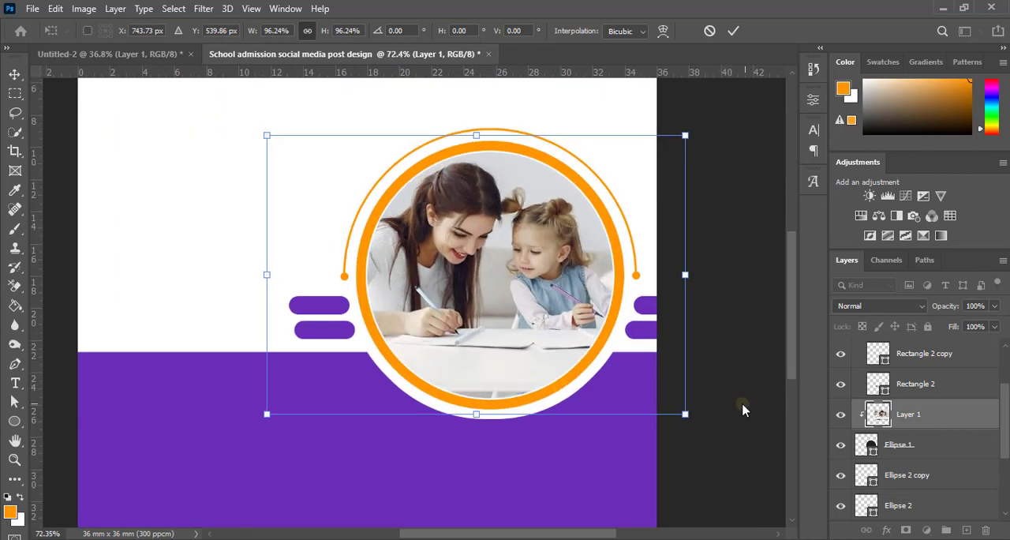
key(alt+space)
click(733, 30)
click(733, 30)
Step: Nudge the clipped photo slightly down inside the circular frame and deselect it
key(Down)
key(Down)
key(Down)
key(Down)
key(Down)
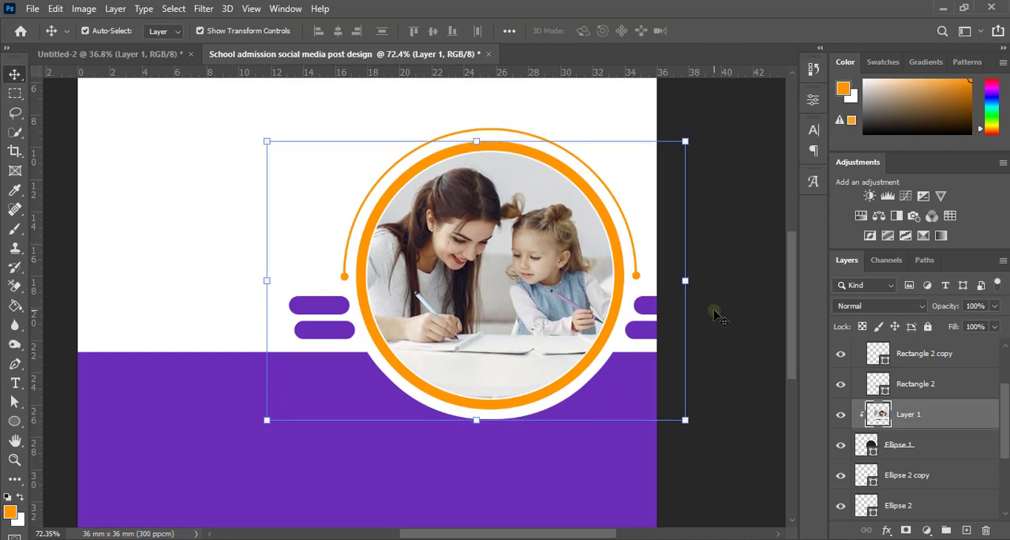
click(726, 309)
Step: Examine the framed photo and its surrounding accents against the whole post at several zoom levels
scroll(553, 310, down, 5)
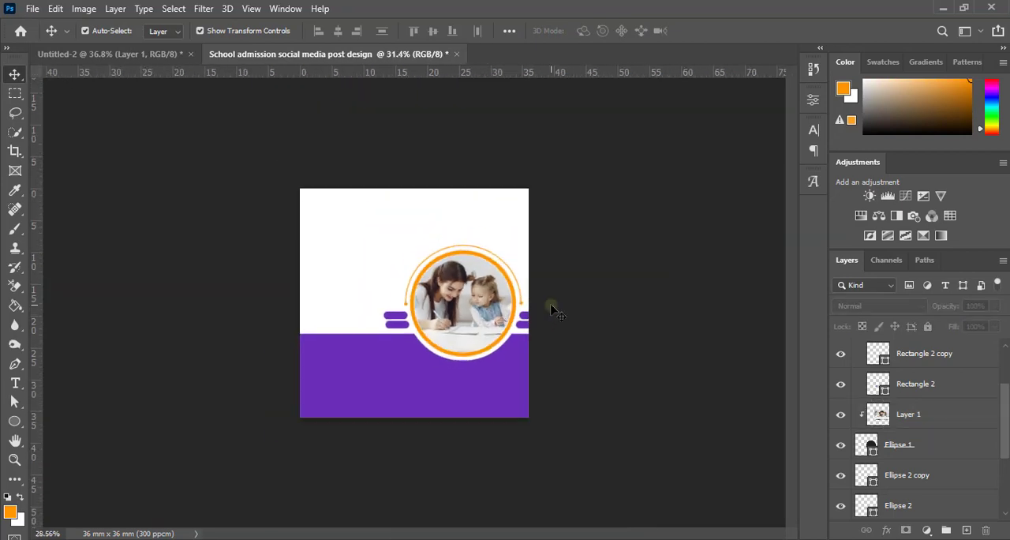
scroll(577, 384, up, 5)
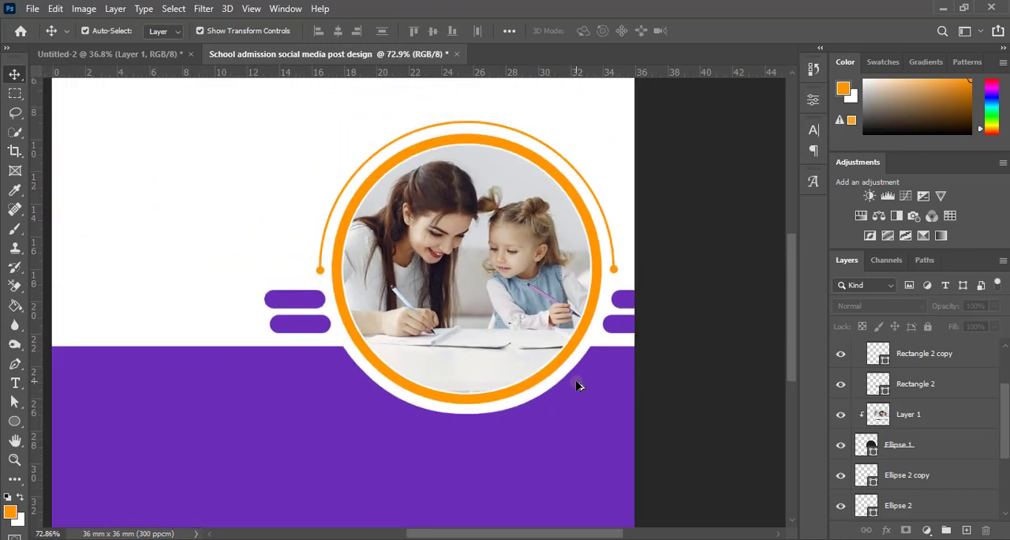
scroll(577, 385, down, 4)
scroll(577, 385, up, 2)
scroll(579, 386, down, 2)
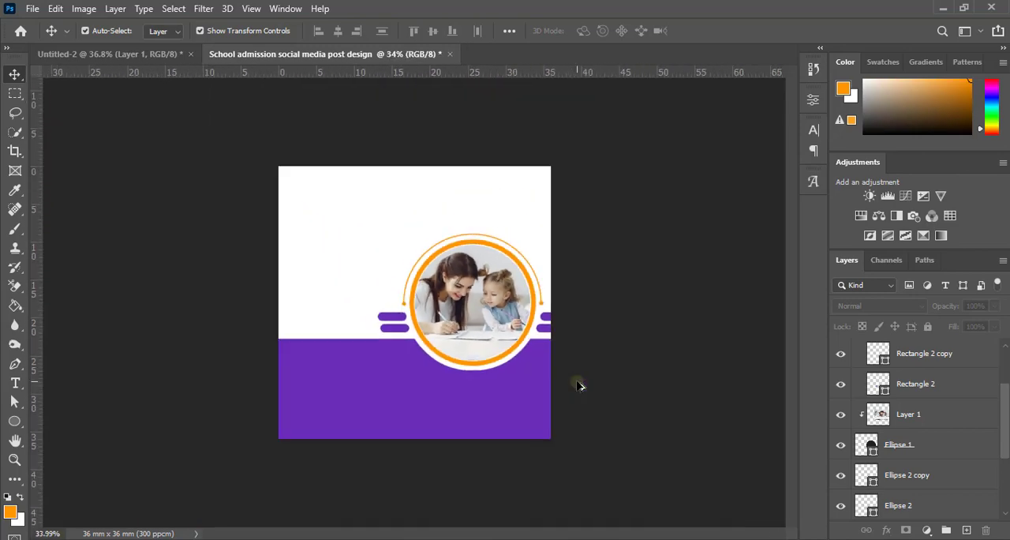
scroll(578, 386, down, 1)
scroll(592, 268, up, 3)
scroll(606, 280, down, 1)
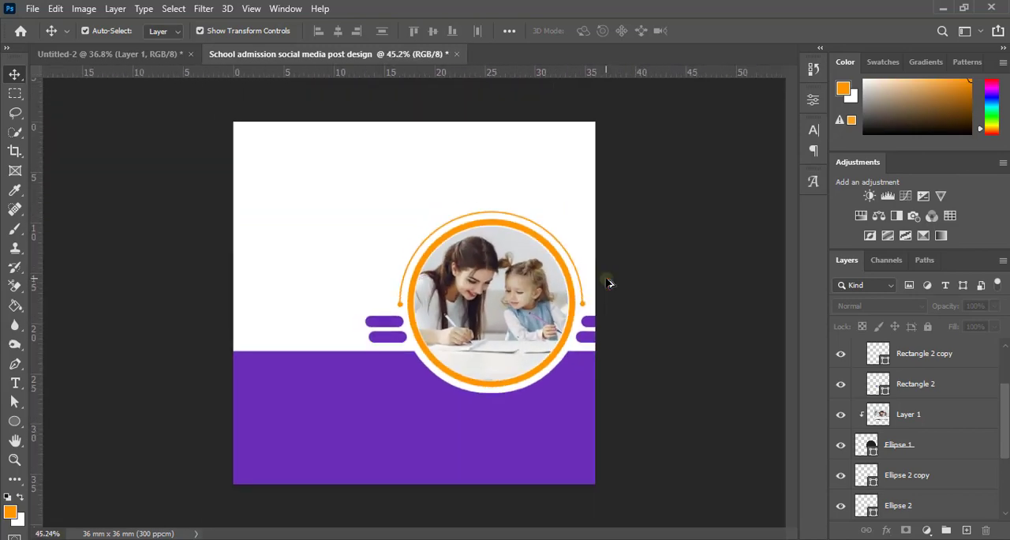
scroll(609, 283, up, 1)
scroll(612, 281, down, 2)
scroll(616, 285, up, 2)
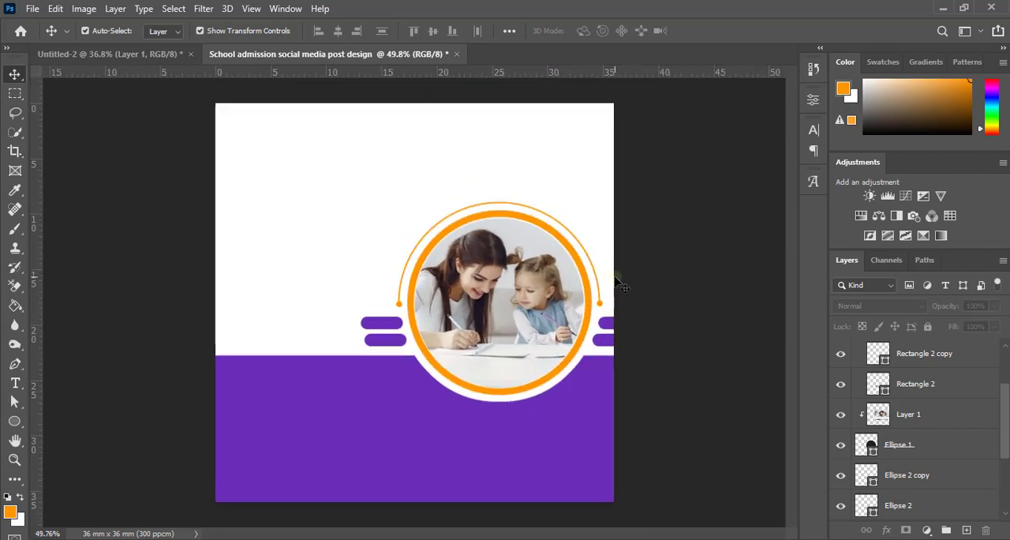
scroll(615, 280, down, 2)
scroll(624, 284, up, 1)
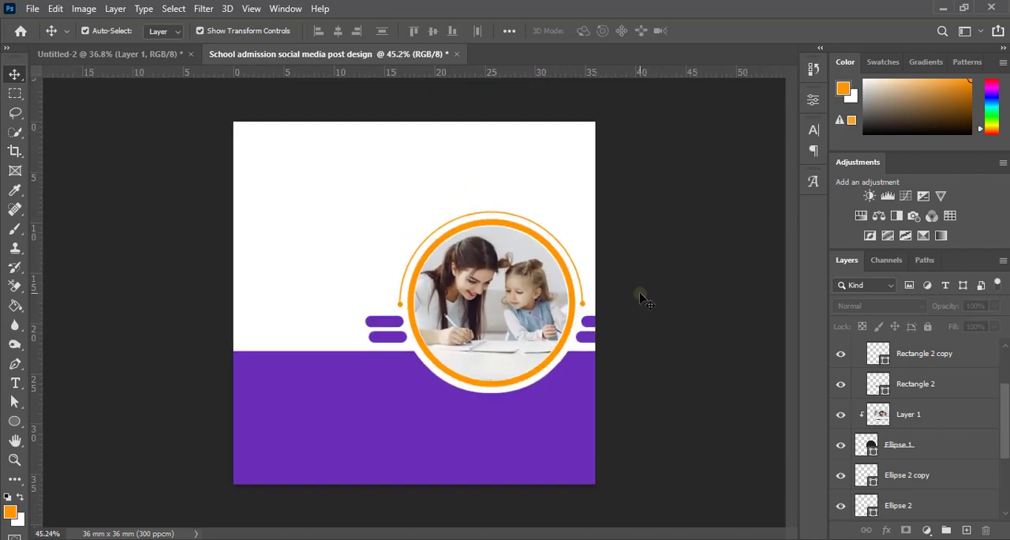
Step: Add the orange text 2021 on the white area beside the photo and enlarge it to headline size
scroll(654, 273, up, 1)
scroll(654, 273, down, 1)
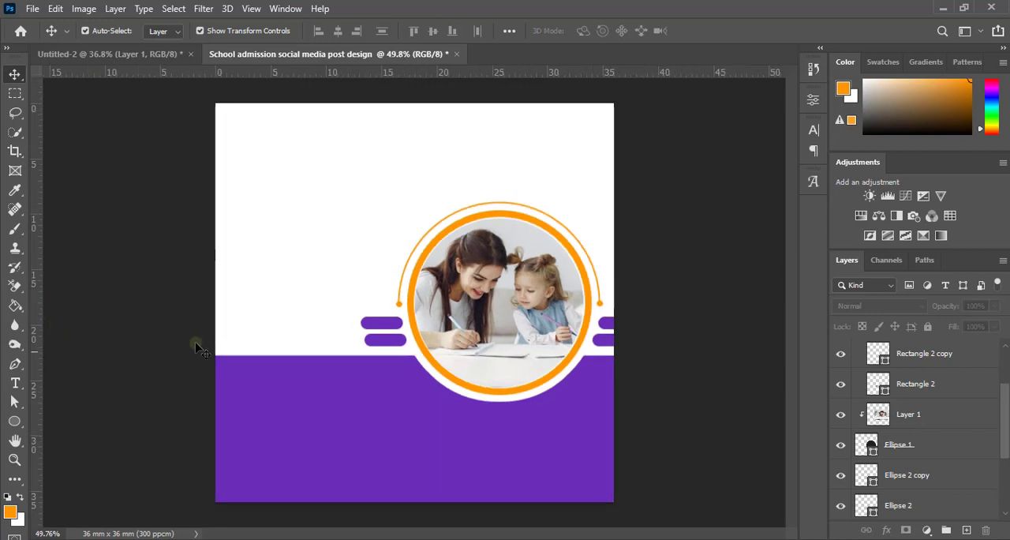
click(21, 385)
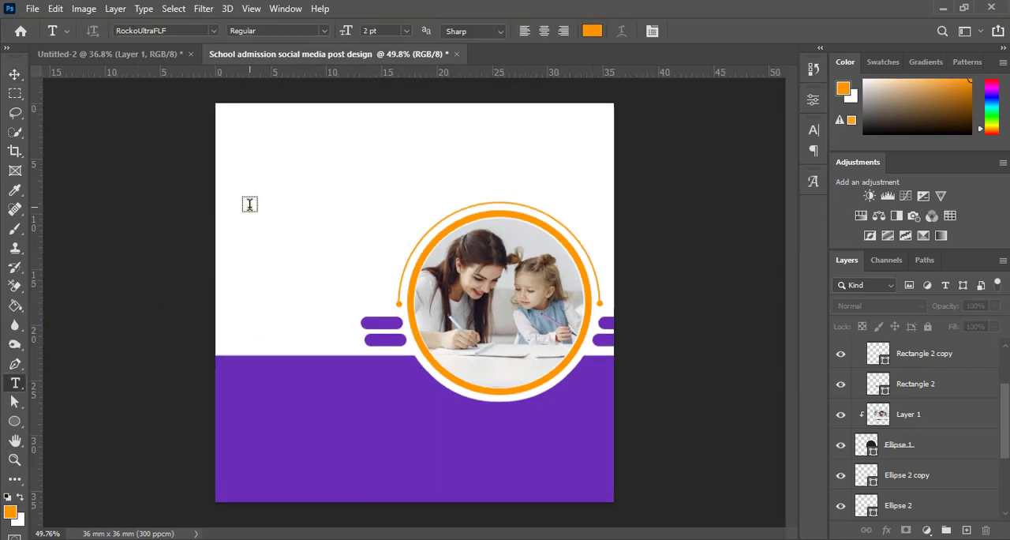
click(249, 204)
text(AD)
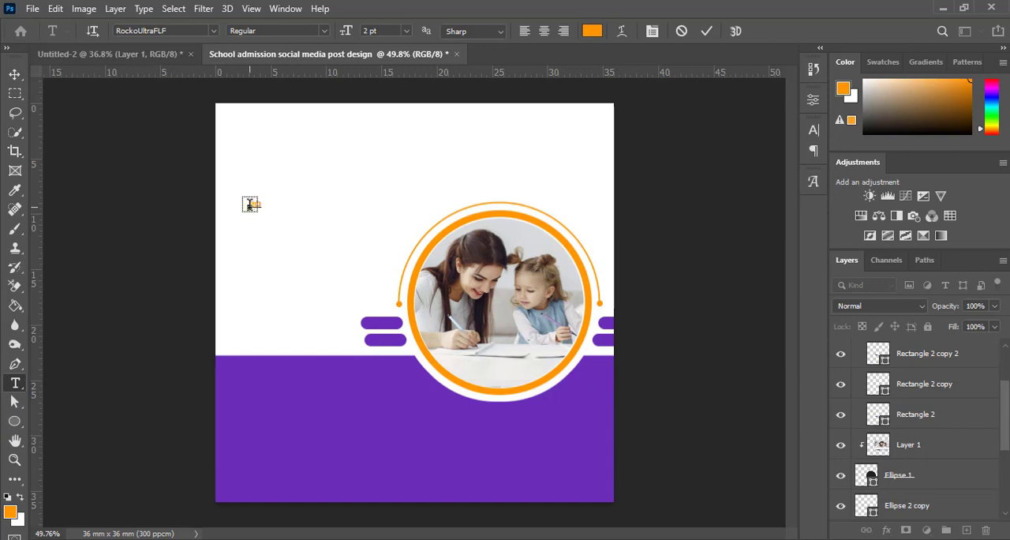
click(706, 30)
click(16, 75)
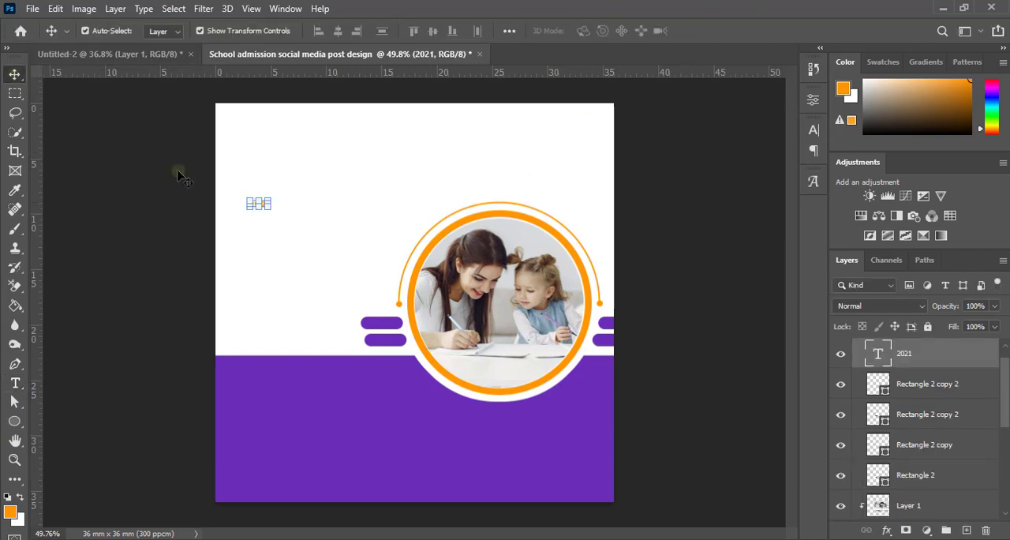
drag(269, 207, 292, 215)
click(734, 31)
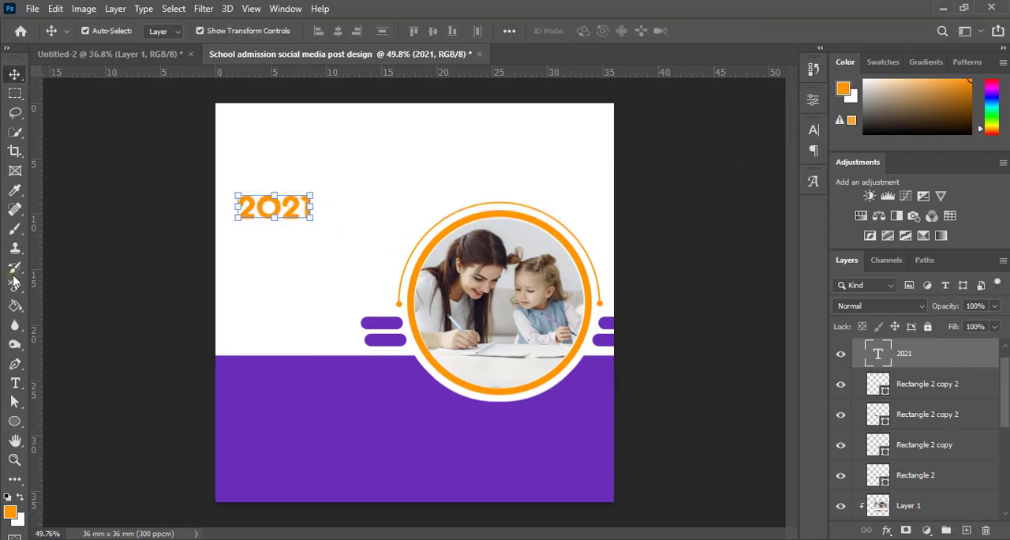
Step: Add a separate text layer reading "school" just below the 2021 text
click(14, 383)
click(243, 244)
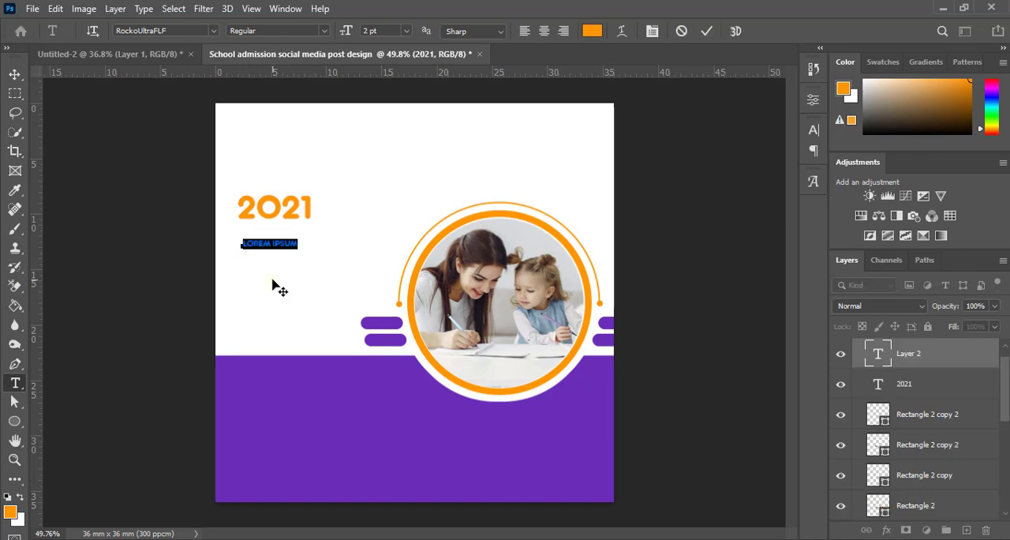
text(SCHOOL)
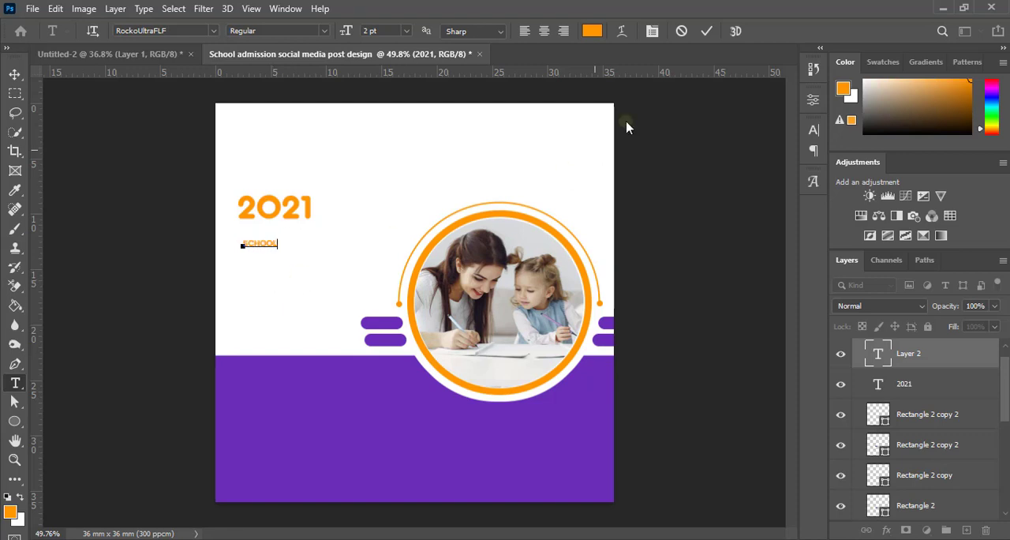
click(706, 31)
Step: Add another text layer reading "admission" below the SCHOOL line
click(245, 270)
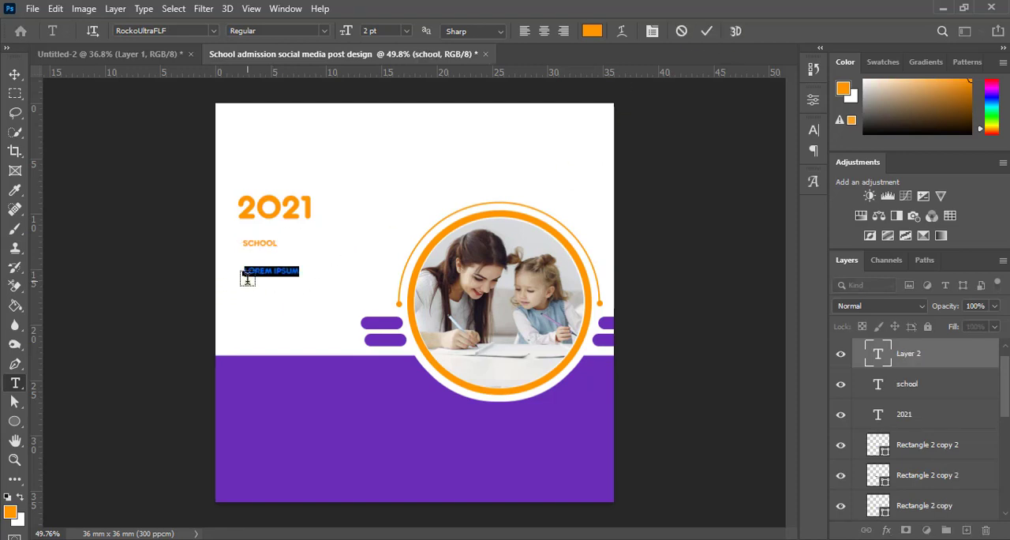
text(AD)
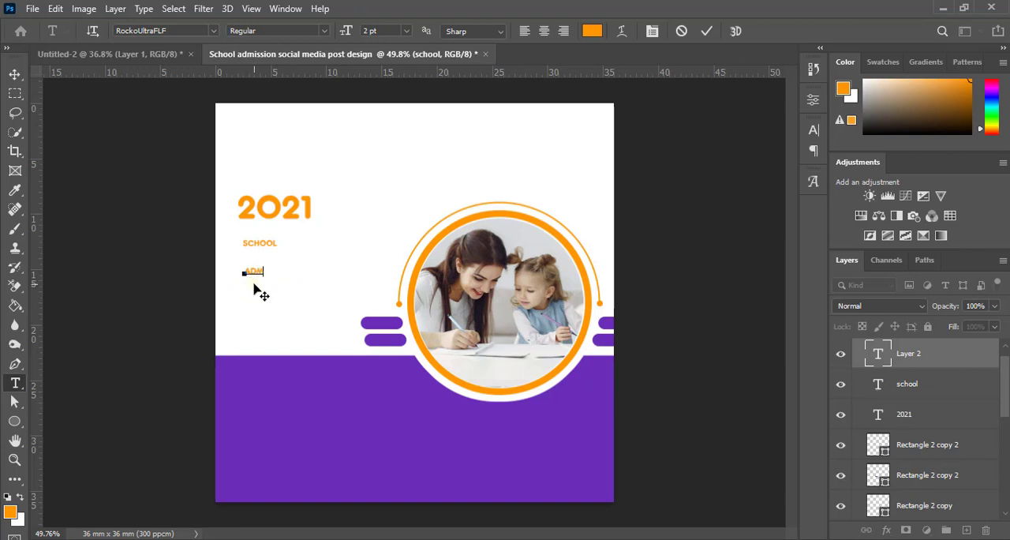
text(MISSION)
click(706, 33)
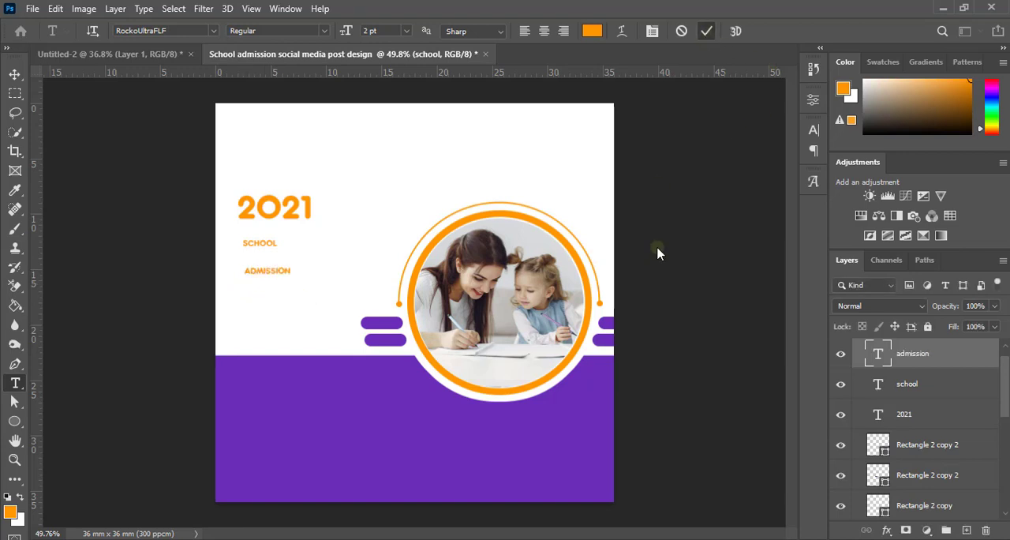
Step: Enlarge the SCHOOL and ADMISSION texts and stack them directly beneath 2021, starting at its left edge
click(14, 73)
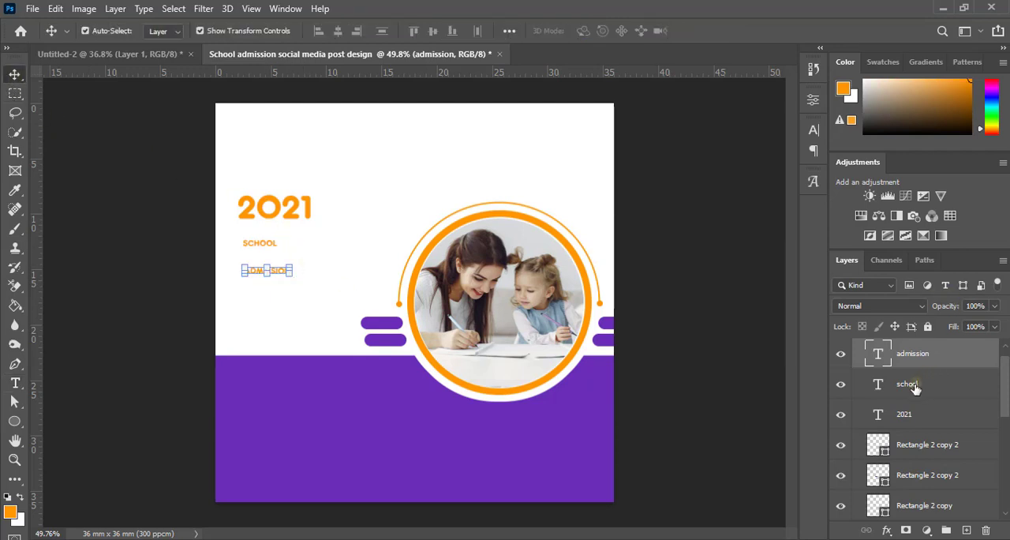
drag(307, 285, 316, 252)
click(733, 31)
click(663, 241)
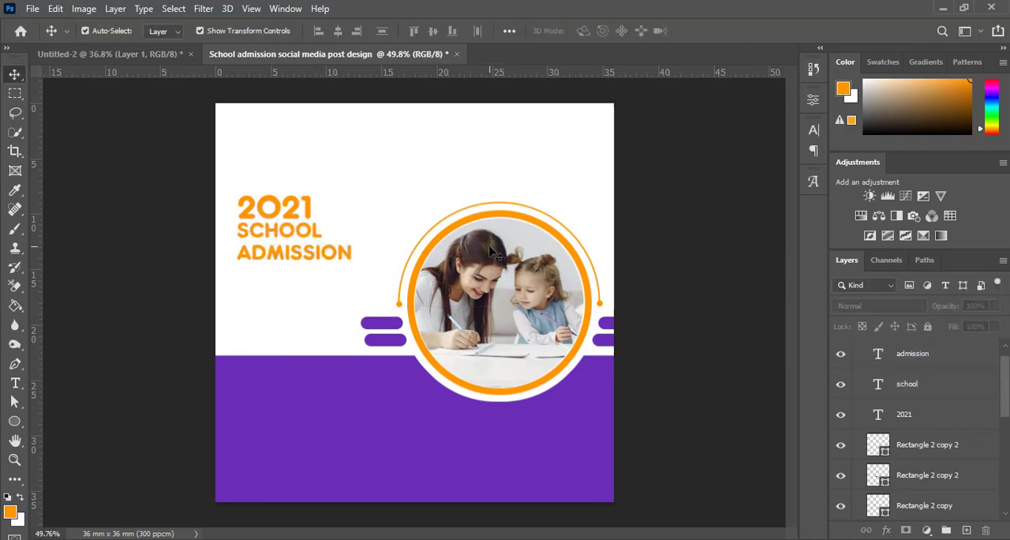
Step: Enlarge the SCHOOL line further, scale ADMISSION to about 142%, and keep both stacked beneath 2021
click(456, 213)
scroll(368, 234, up, 3)
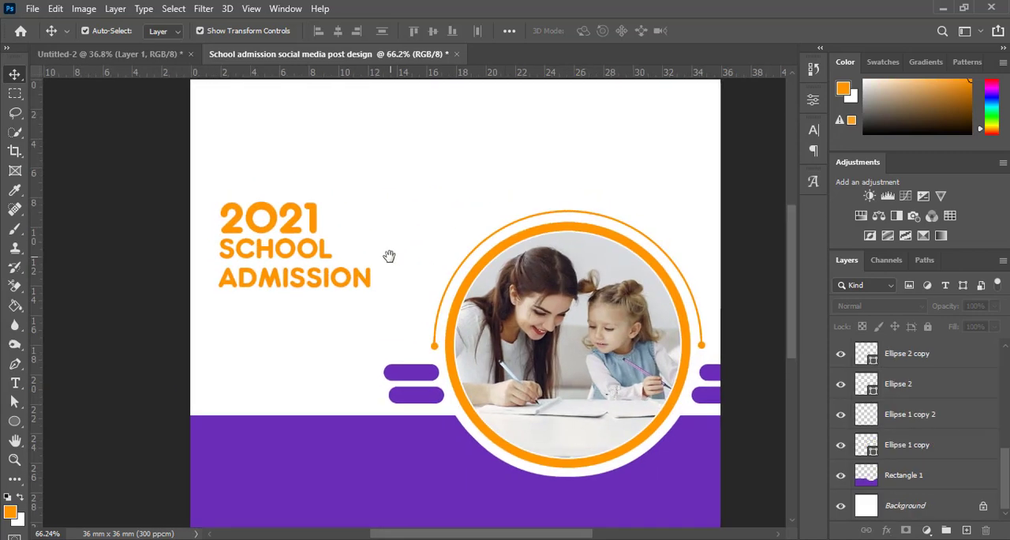
click(323, 261)
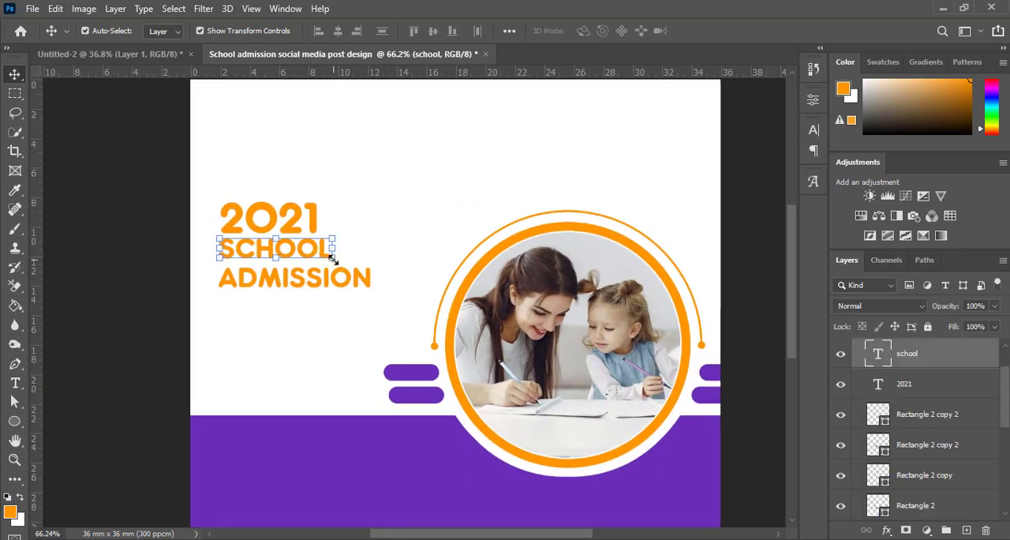
drag(333, 259, 437, 324)
click(734, 31)
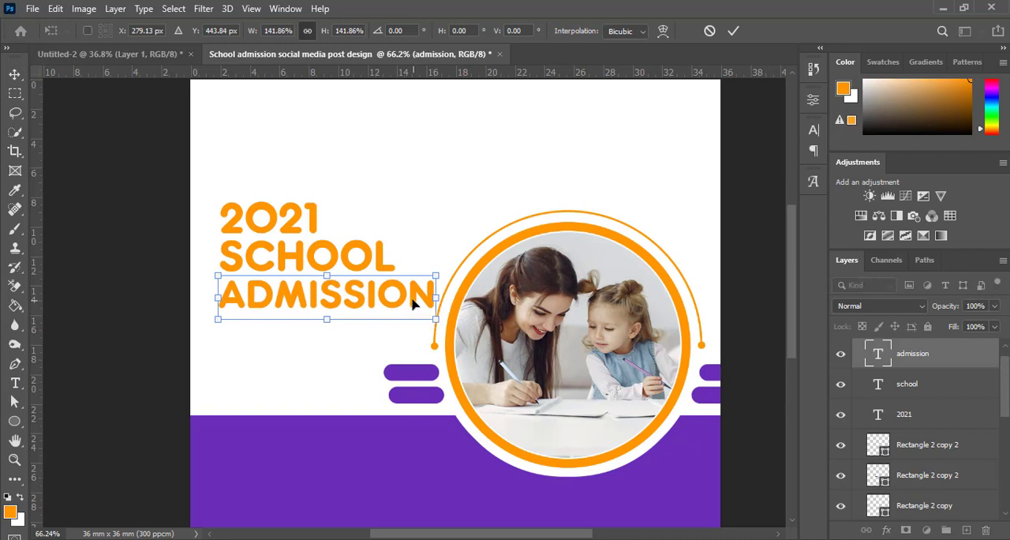
click(733, 31)
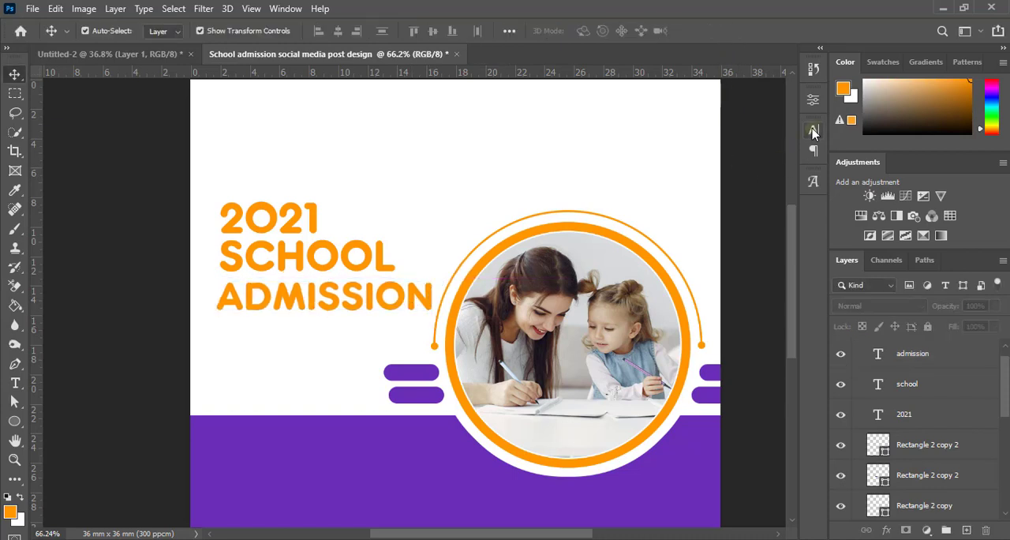
Step: Give the admission, school and 2021 text layers one common font size
click(814, 131)
click(930, 360)
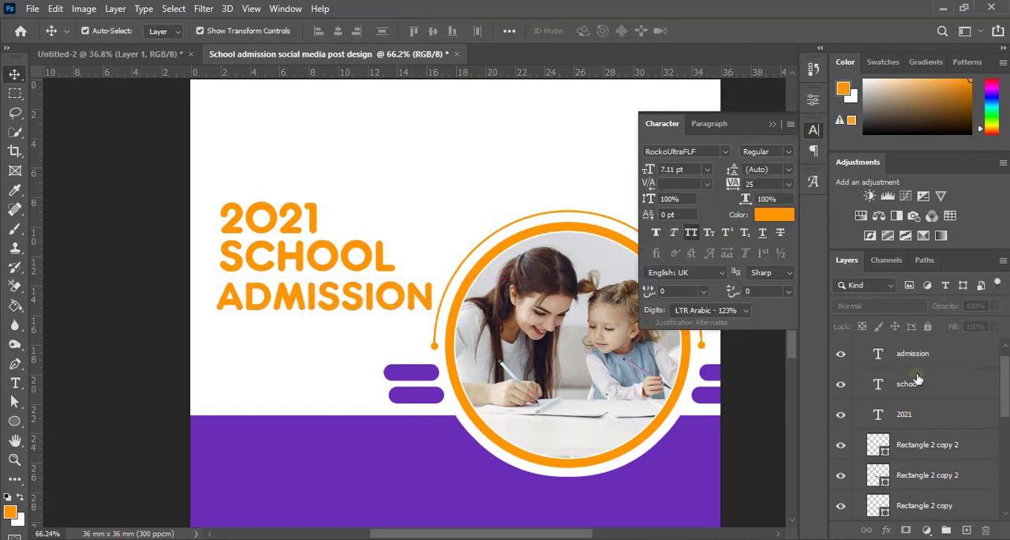
shift+click(908, 420)
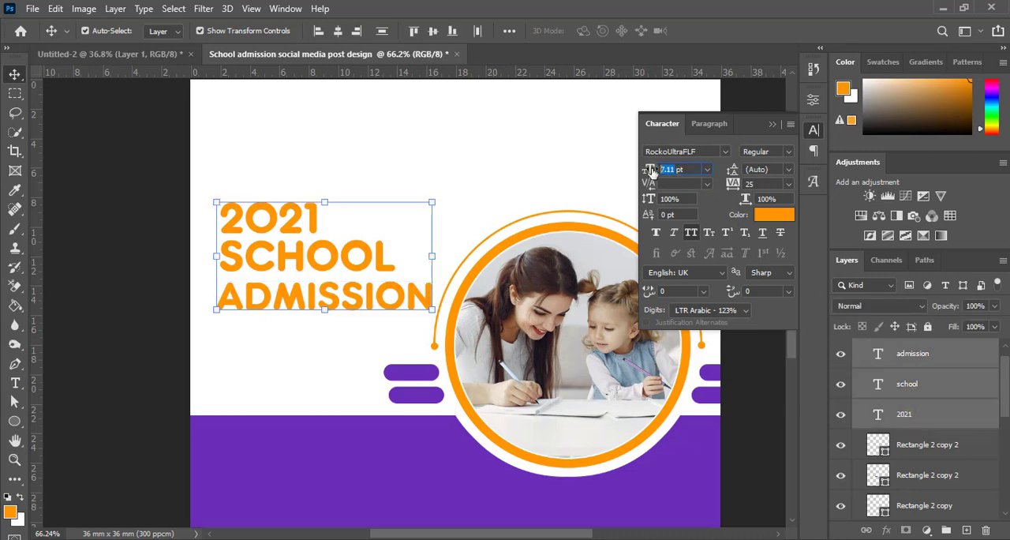
drag(652, 170, 669, 184)
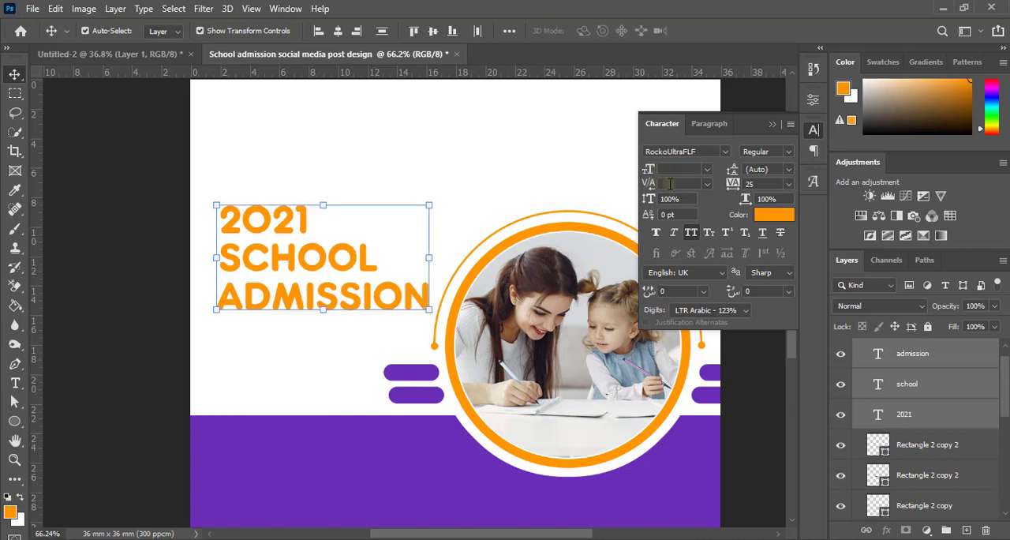
click(772, 127)
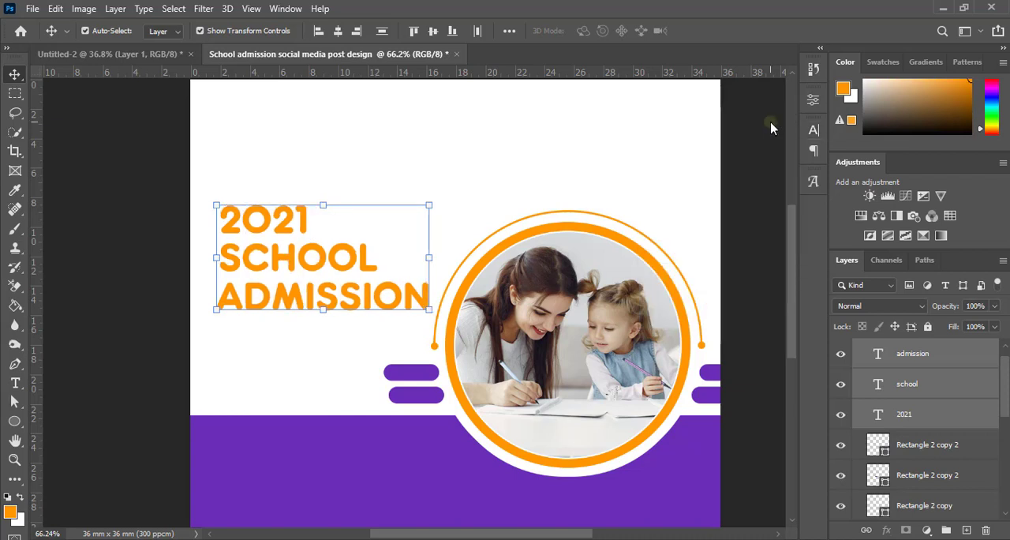
click(747, 249)
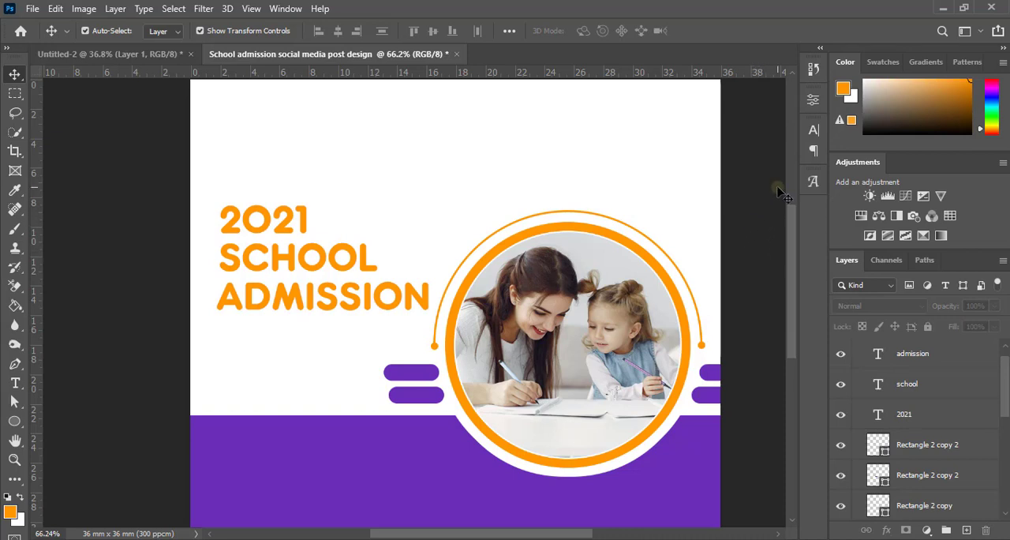
Step: Set the font size of the 2021 text to 6 pt
click(292, 229)
click(814, 130)
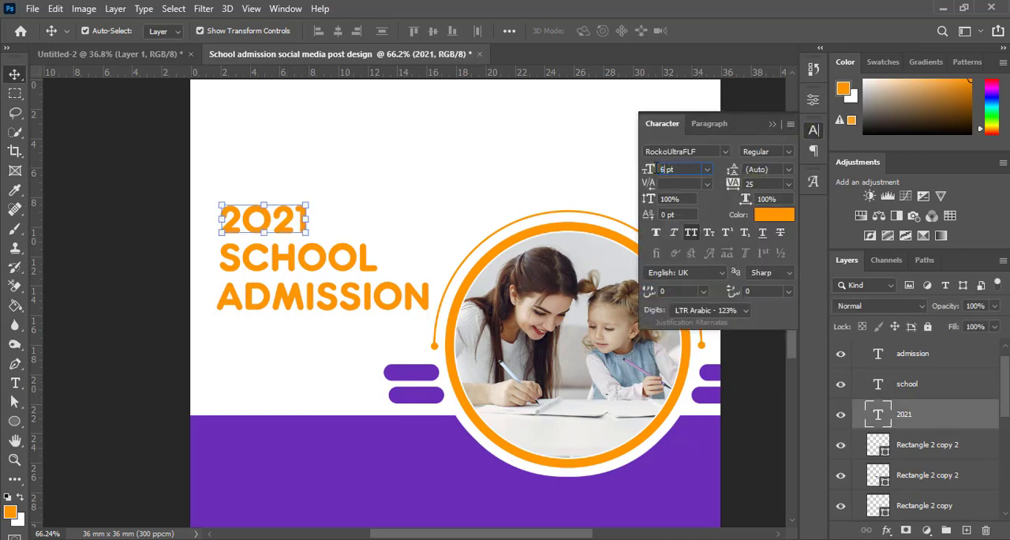
click(684, 201)
click(748, 366)
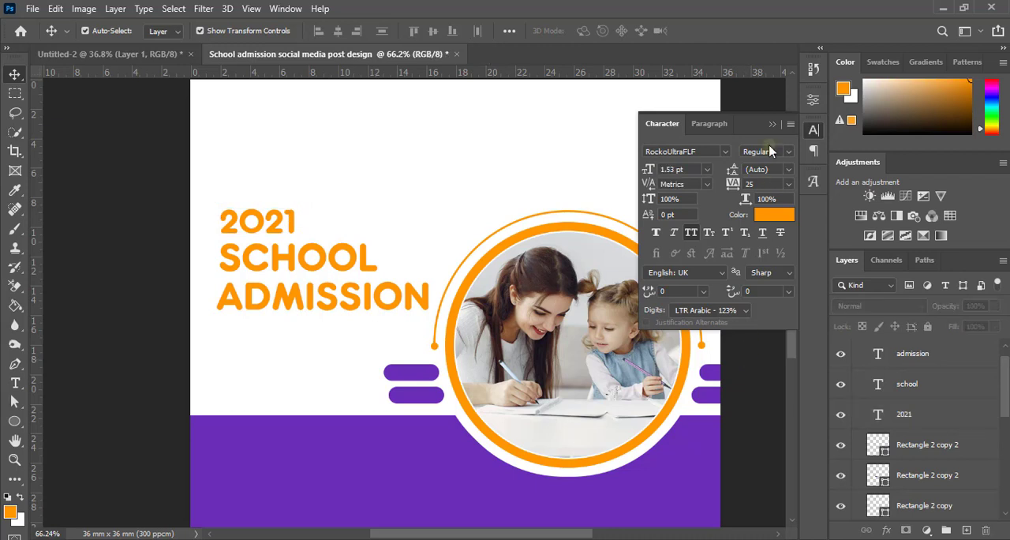
Step: Nudge the SCHOOL line up closer to 2021 and deselect it
click(353, 274)
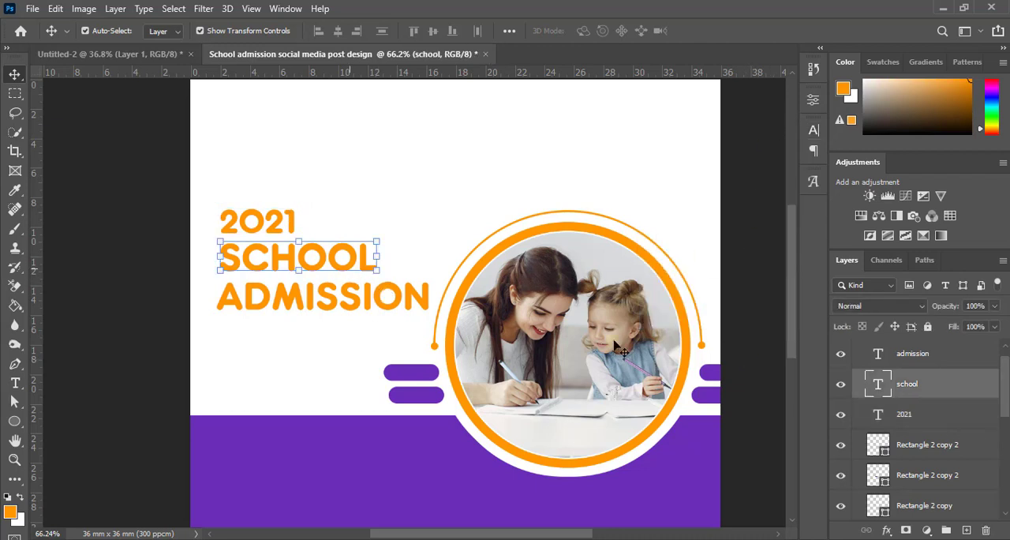
key(Up)
key(Up)
key(Up)
key(Up)
key(Up)
key(Up)
key(Up)
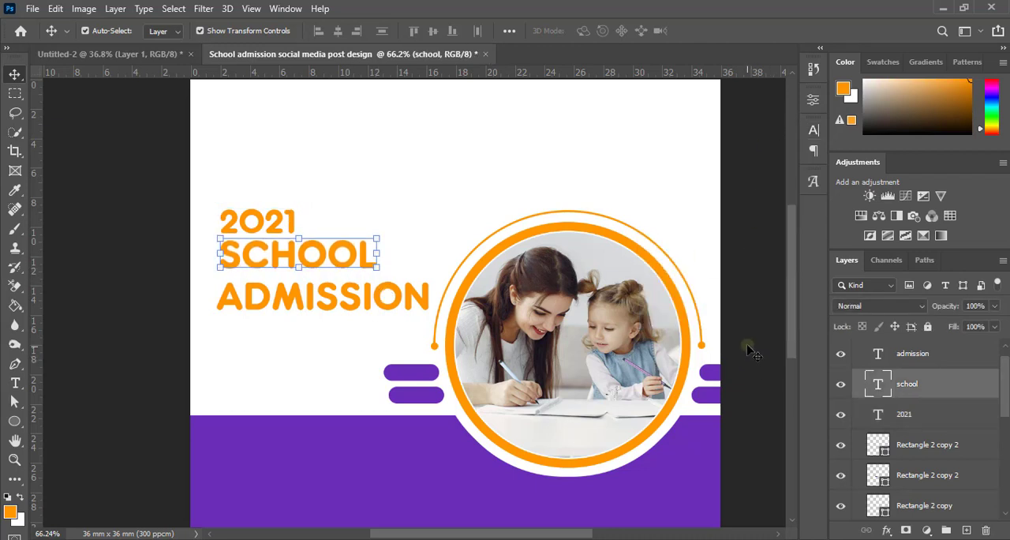
click(746, 342)
Step: Nudge ADMISSION up closer to SCHOOL and distribute the three text lines evenly in the vertical direction
click(403, 304)
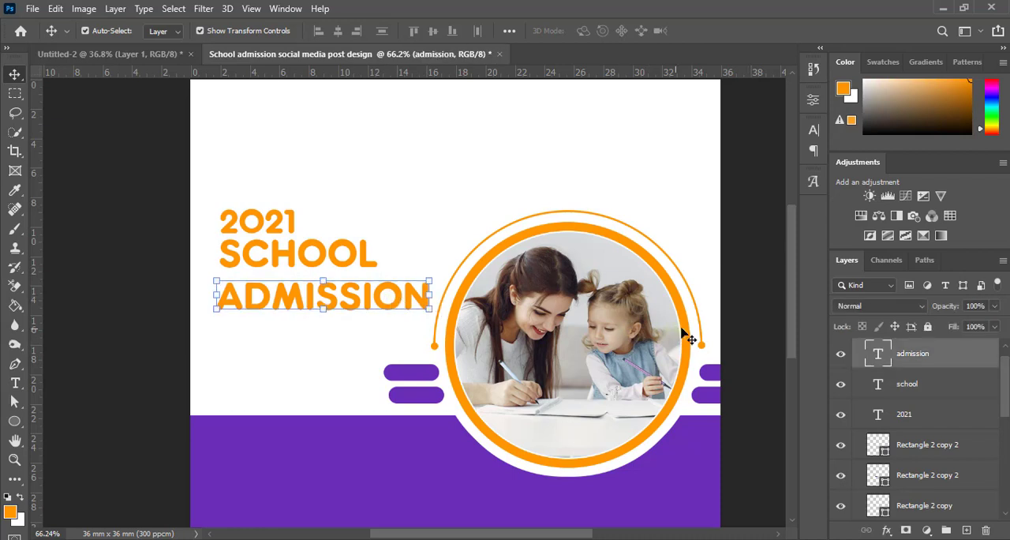
key(Up)
key(Up)
key(Up)
key(Up)
key(Up)
key(Up)
key(Up)
key(Up)
key(Up)
key(Up)
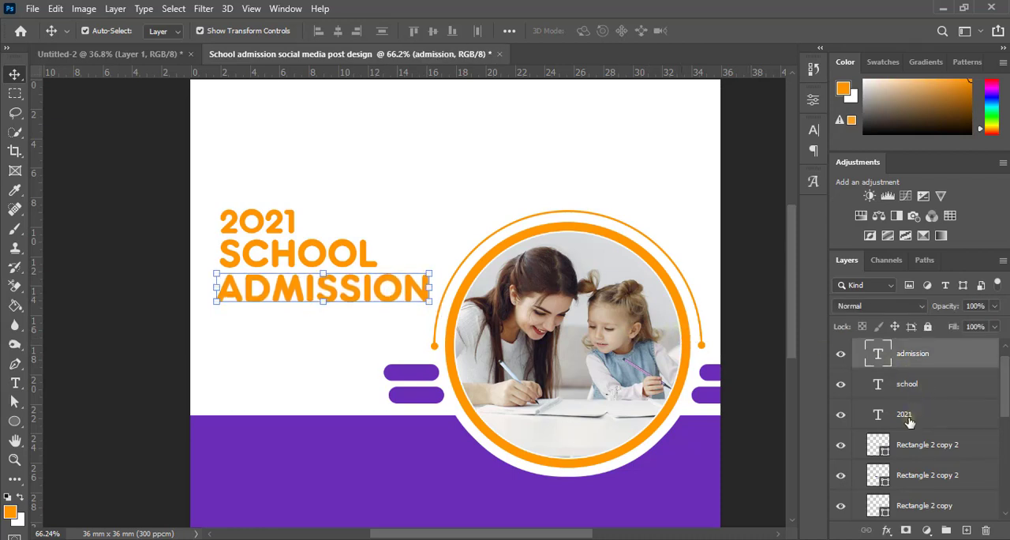
shift+click(911, 420)
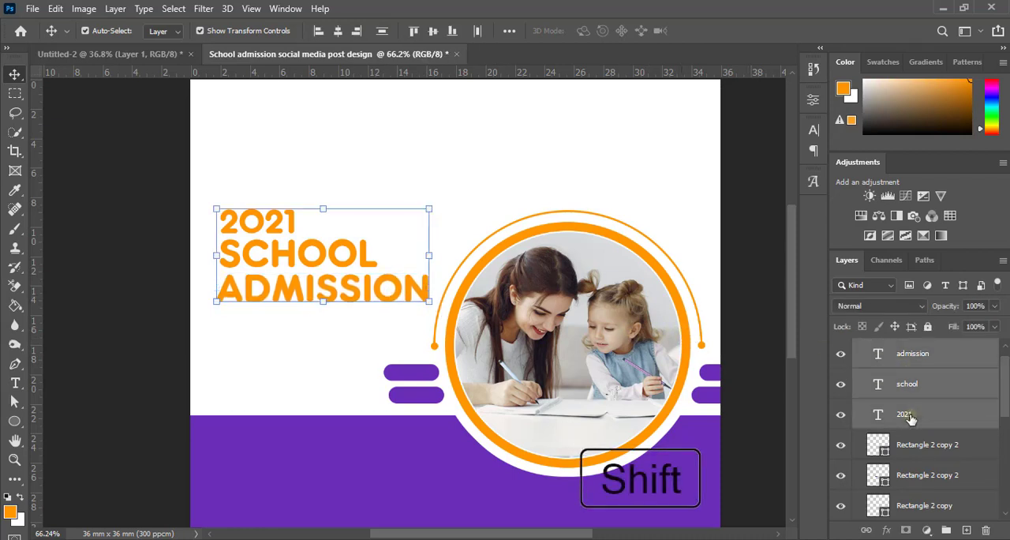
click(382, 34)
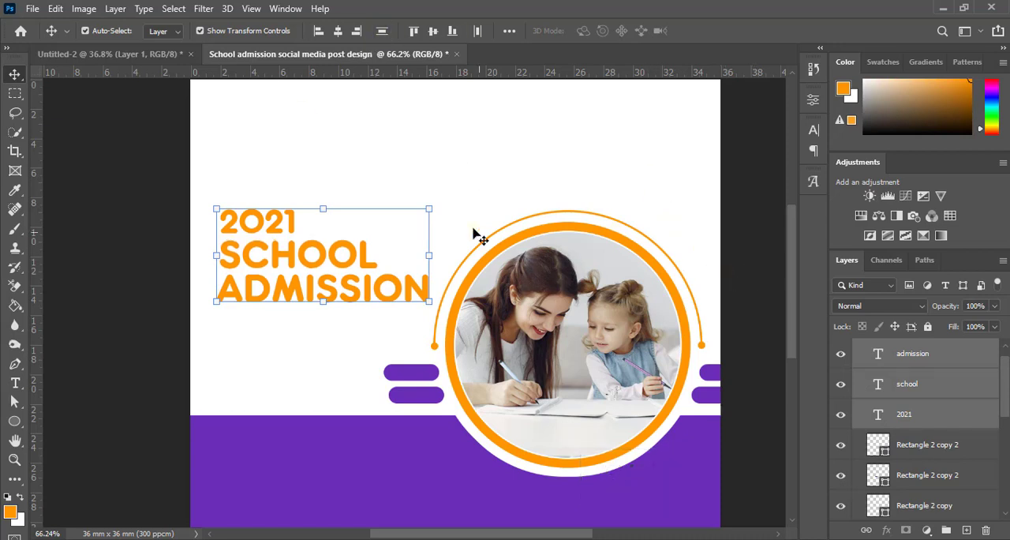
Step: Scale the three headline lines together to 92.19%, nudge them up on the white area, and deselect them
drag(430, 207, 412, 216)
key(Up)
key(Up)
key(Up)
key(Up)
key(Up)
key(Up)
key(Up)
key(Up)
key(Up)
key(Up)
key(Up)
key(Up)
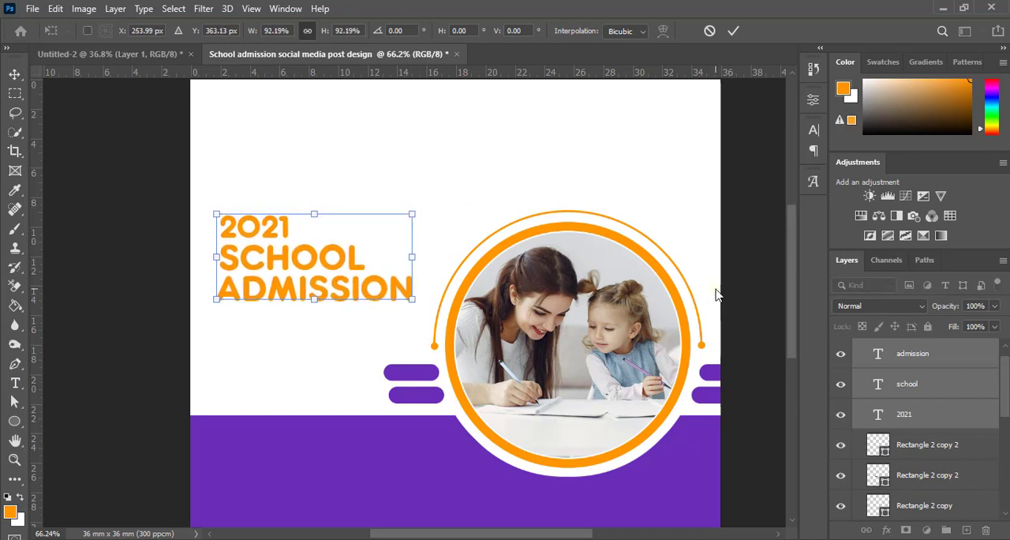
key(Up)
key(Up)
key(Up)
key(Up)
key(Up)
key(Up)
key(Up)
key(Up)
key(Up)
key(Up)
key(Up)
key(Up)
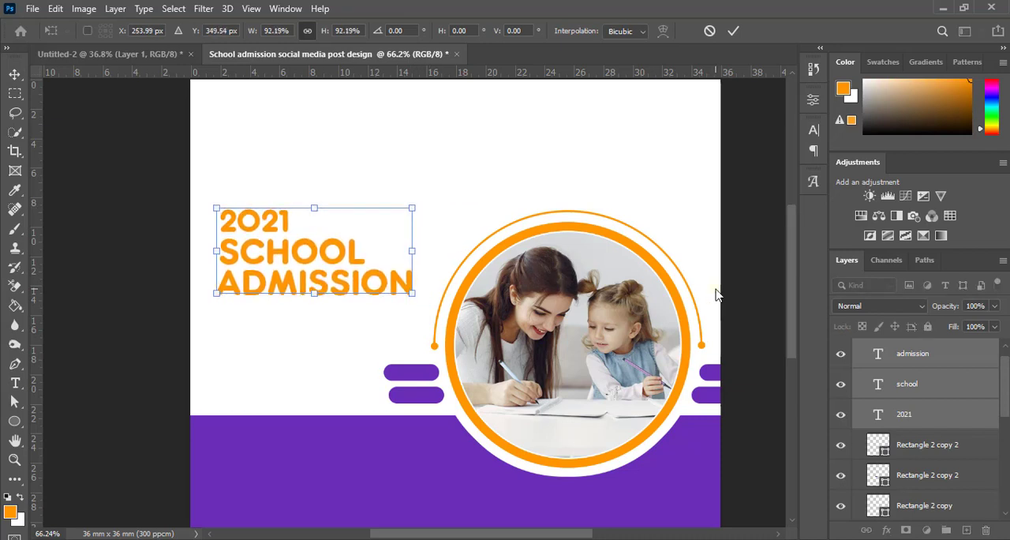
key(Up)
key(Up)
key(Up)
key(Up)
key(Up)
key(Up)
key(Up)
key(Up)
key(Up)
key(Up)
key(Up)
key(Up)
key(Up)
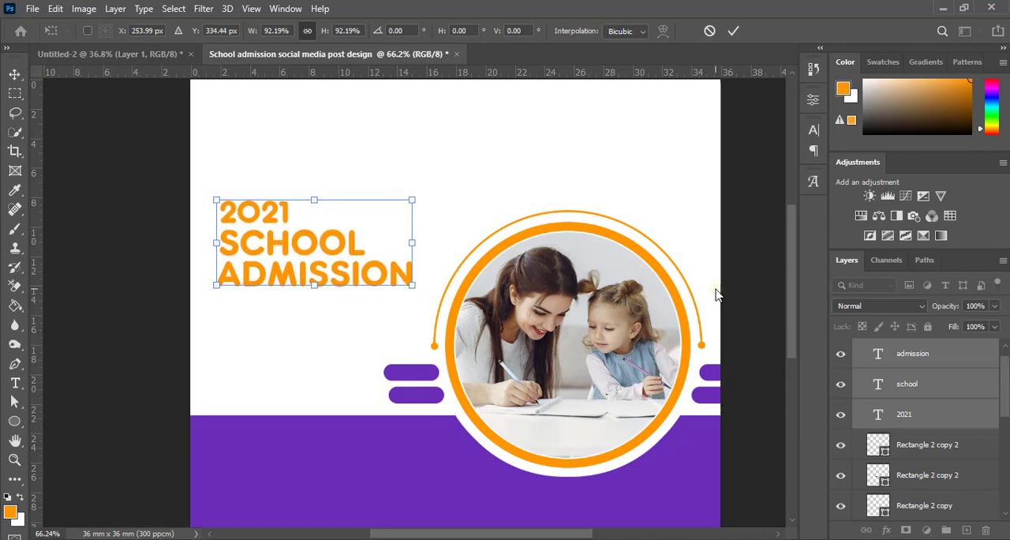
click(734, 31)
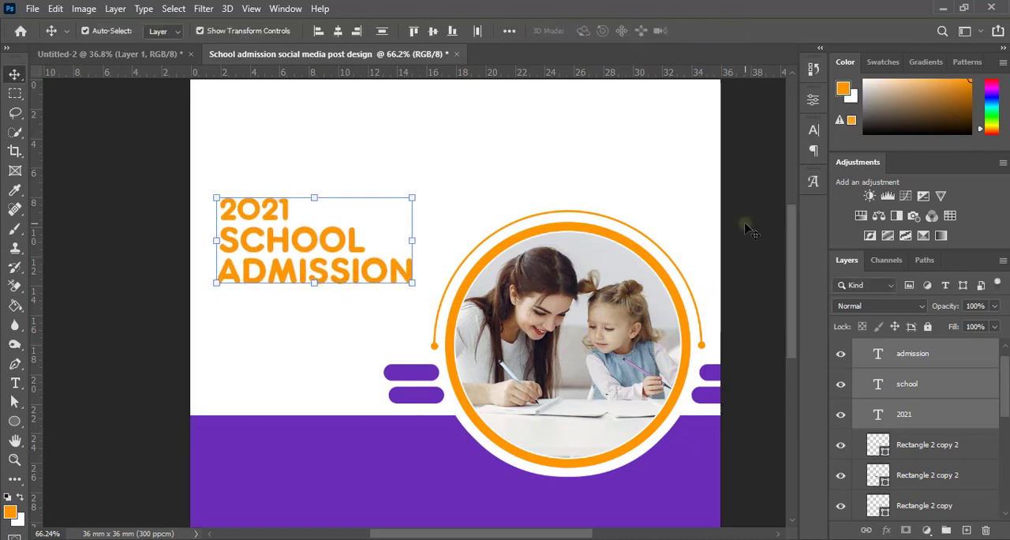
click(387, 219)
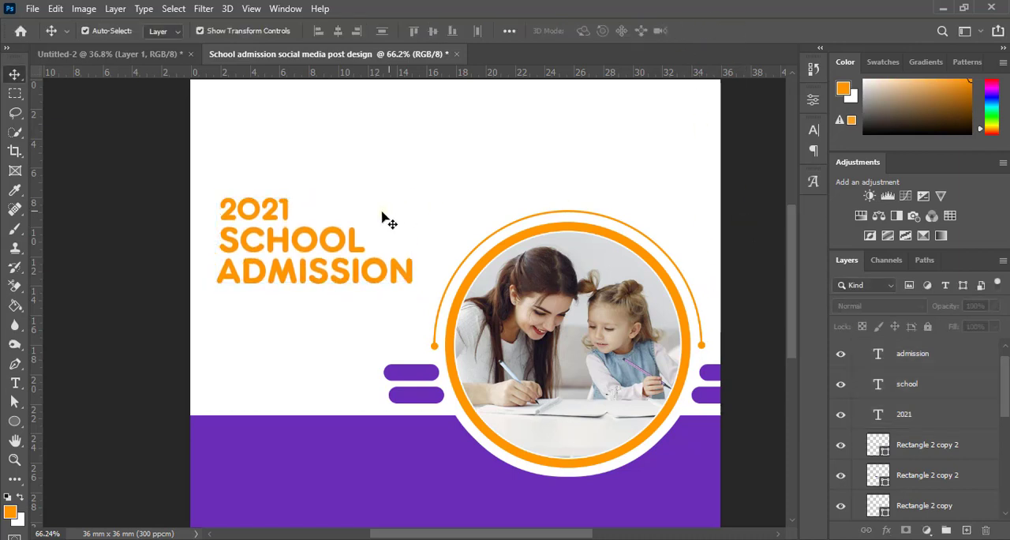
Step: Recolor the SCHOOL and ADMISSION lines purple (6a2db8), sampled from the purple band, and deselect them
click(341, 253)
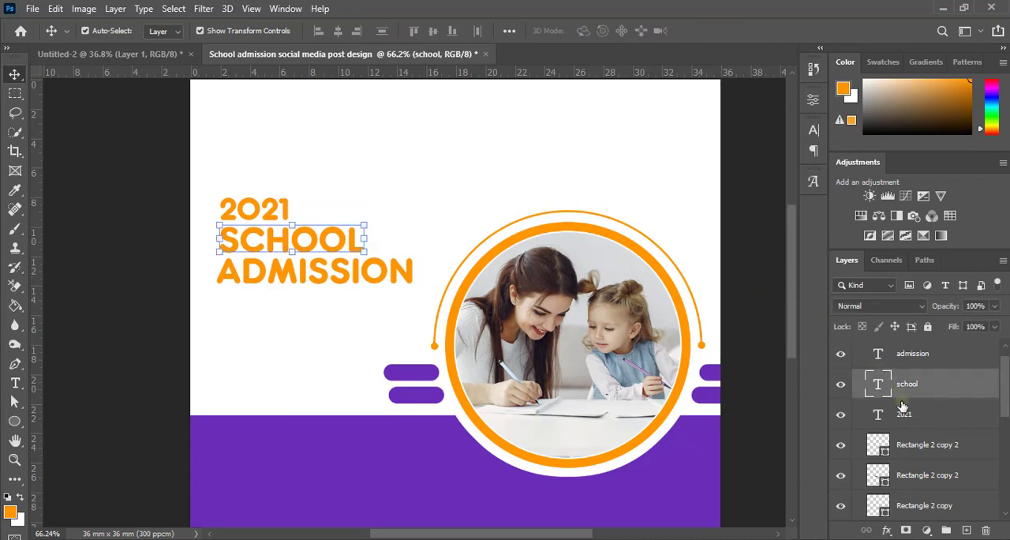
shift+click(909, 357)
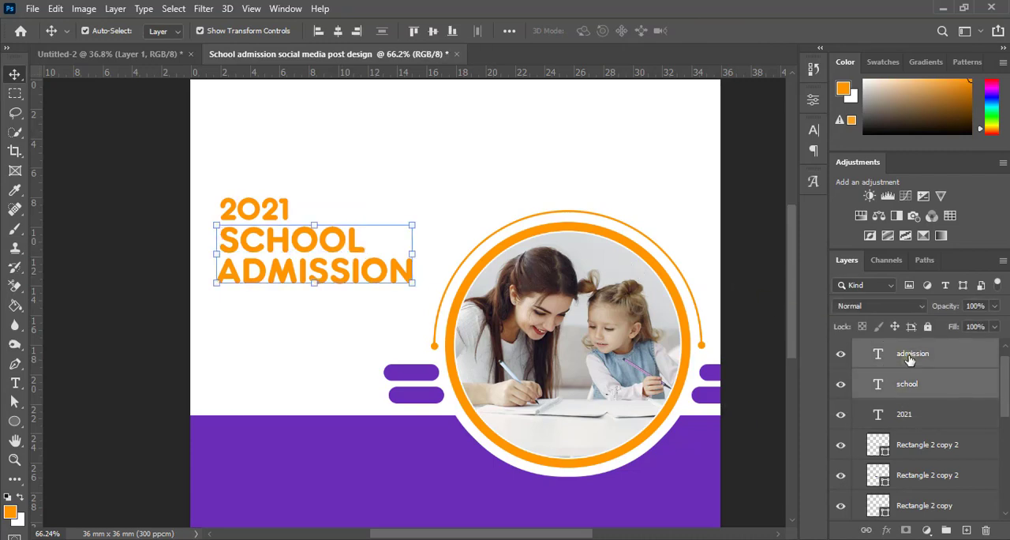
click(814, 129)
click(776, 215)
click(378, 460)
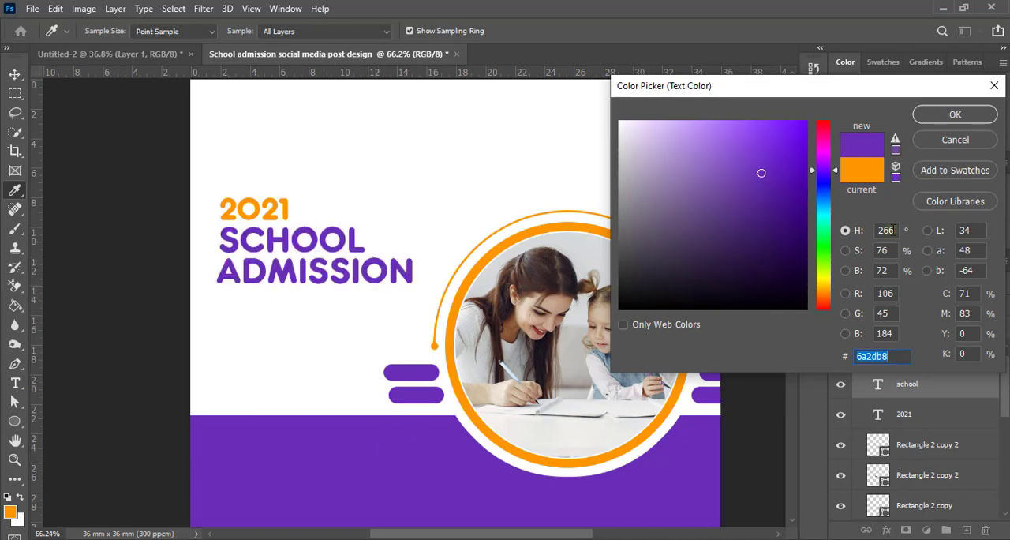
click(939, 116)
click(814, 129)
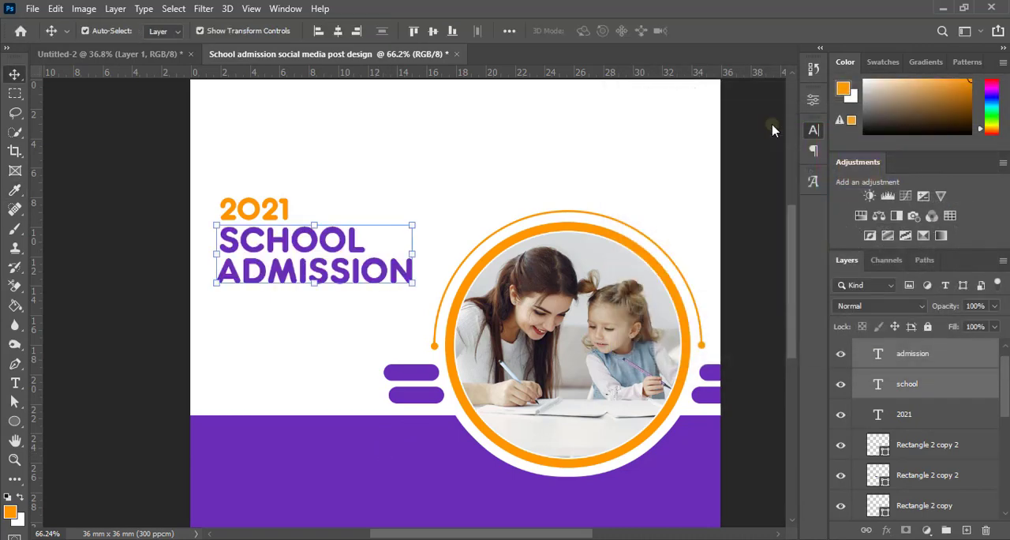
click(764, 200)
Step: Add the text line NOW OPEN FOR REGISTRATION on the white area below ADMISSION
scroll(435, 232, down, 3)
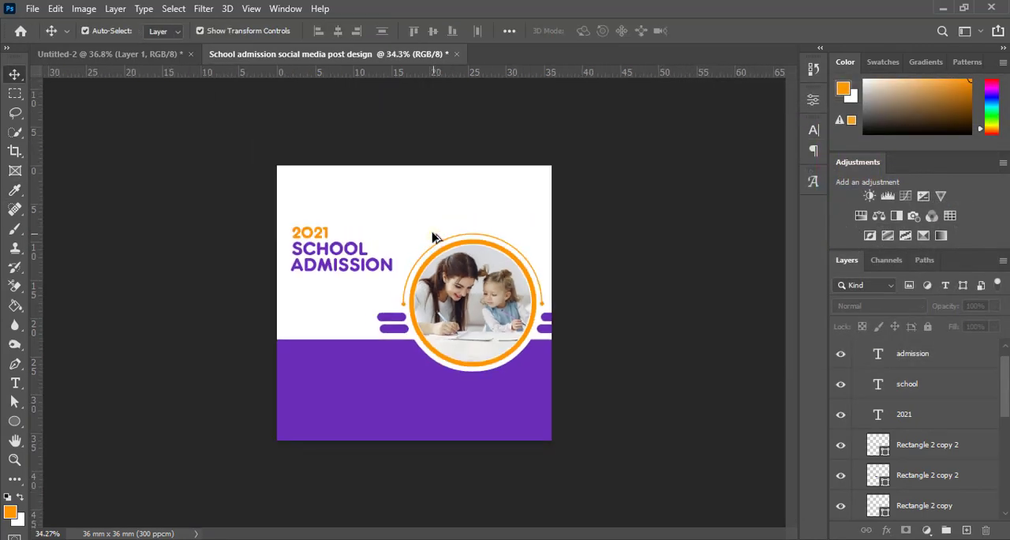
scroll(349, 293, up, 1)
scroll(343, 322, down, 1)
scroll(341, 323, up, 2)
scroll(341, 323, up, 1)
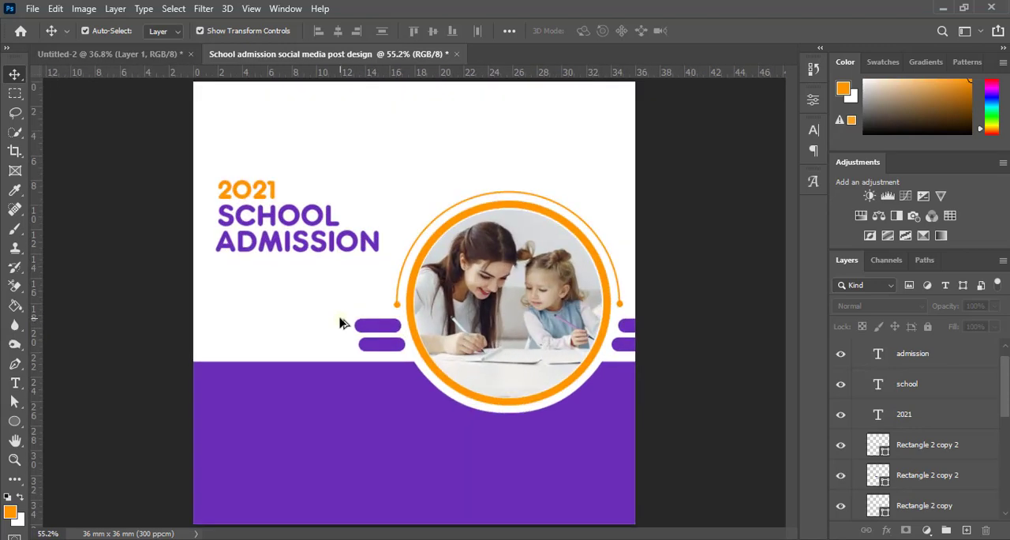
scroll(341, 322, down, 1)
click(340, 319)
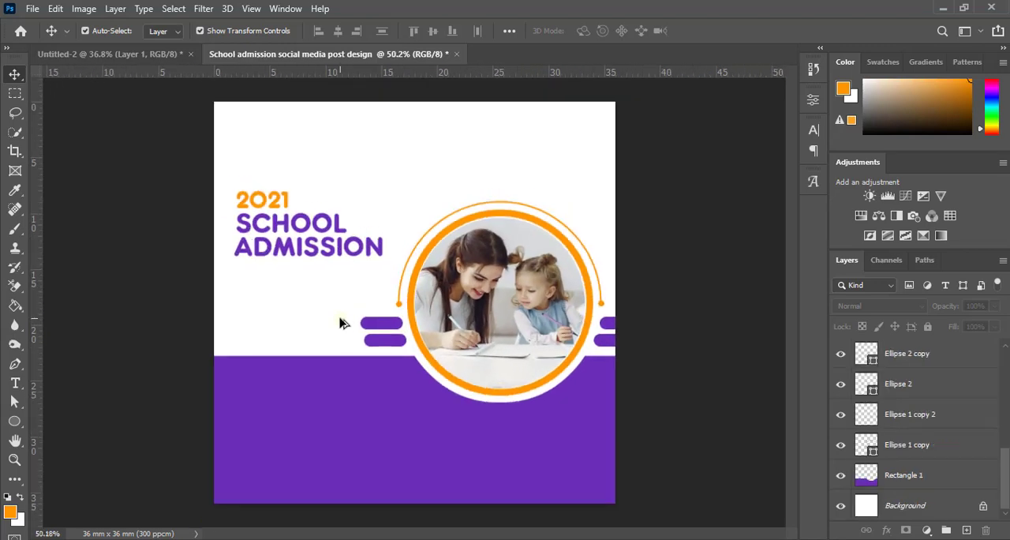
click(15, 383)
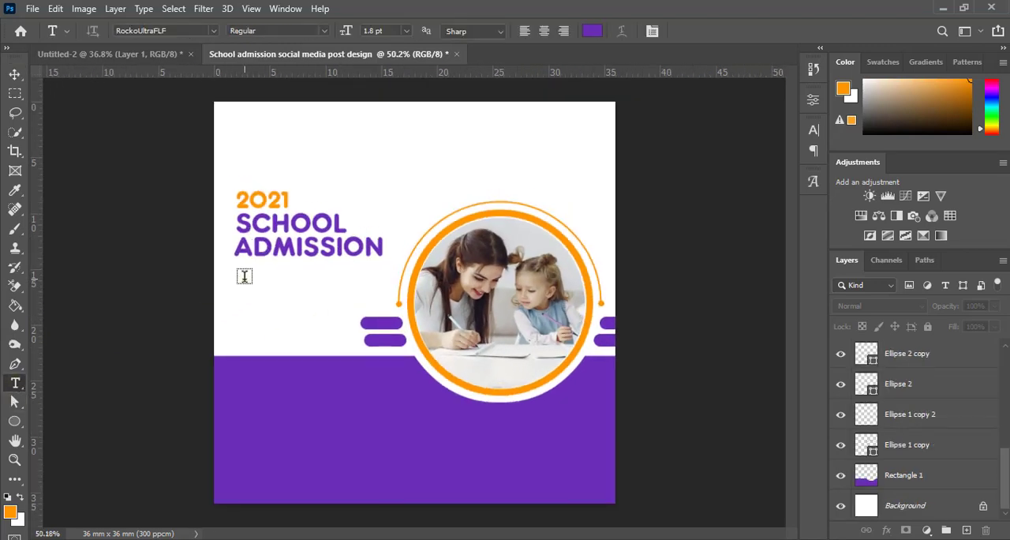
click(244, 276)
text(NOW OPEN FOR REGISTRATION)
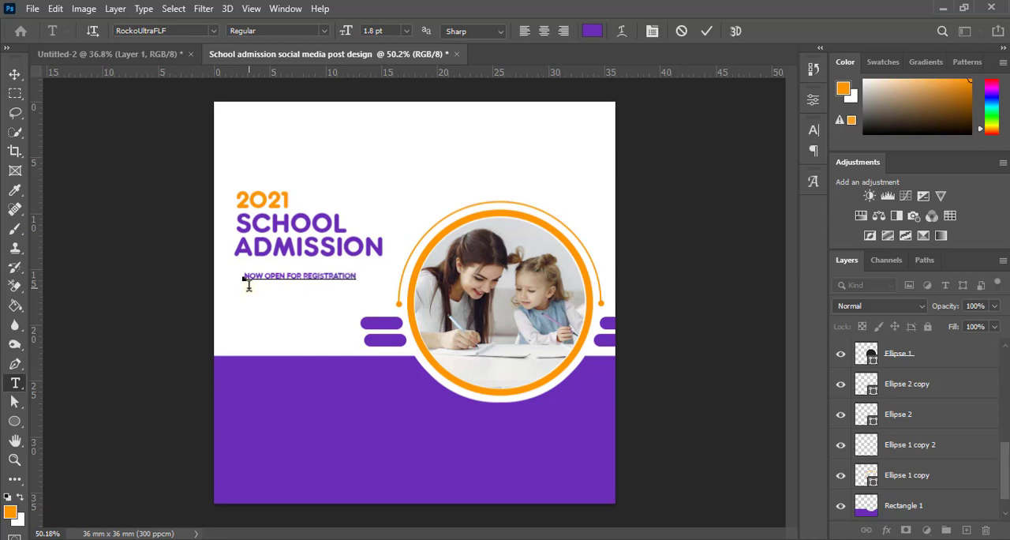
click(707, 31)
click(15, 80)
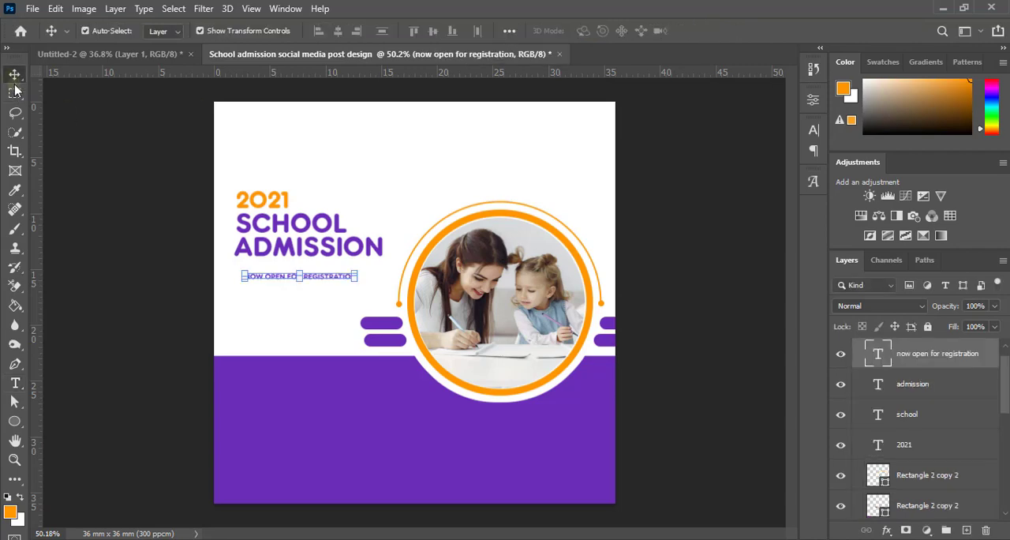
Step: Move the NOW OPEN FOR REGISTRATION line up close under ADMISSION and scale it to about 131%
scroll(286, 270, up, 5)
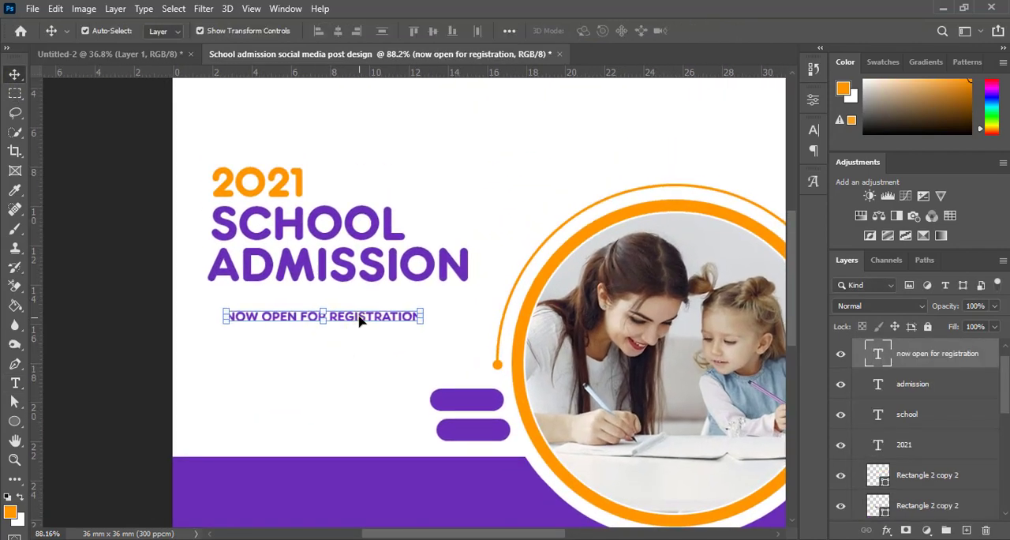
drag(360, 320, 343, 304)
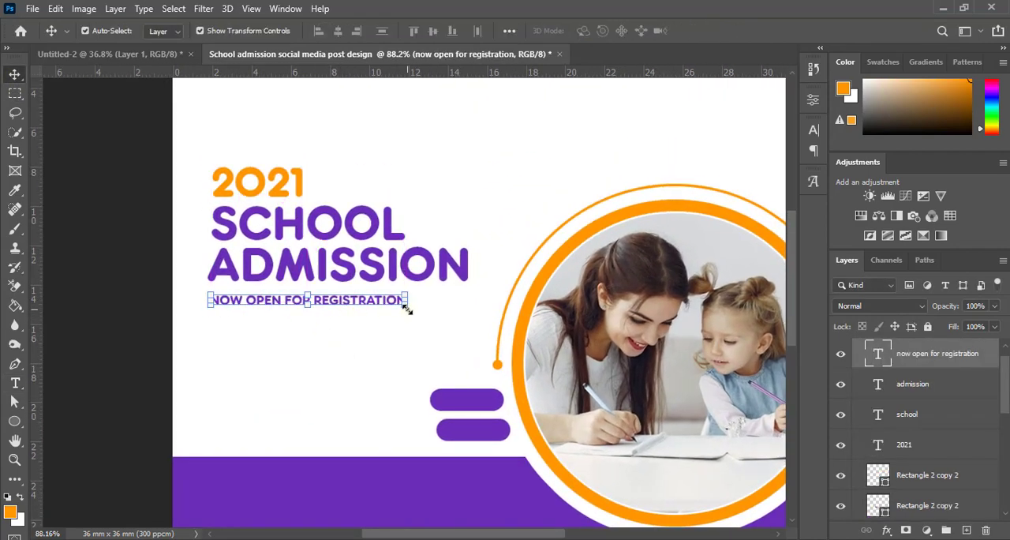
drag(406, 310, 466, 326)
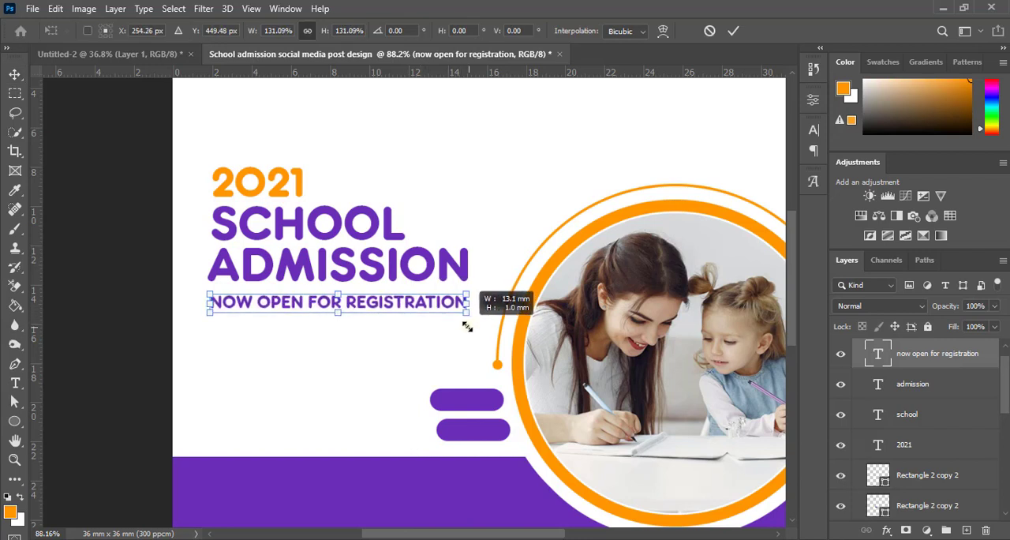
click(733, 31)
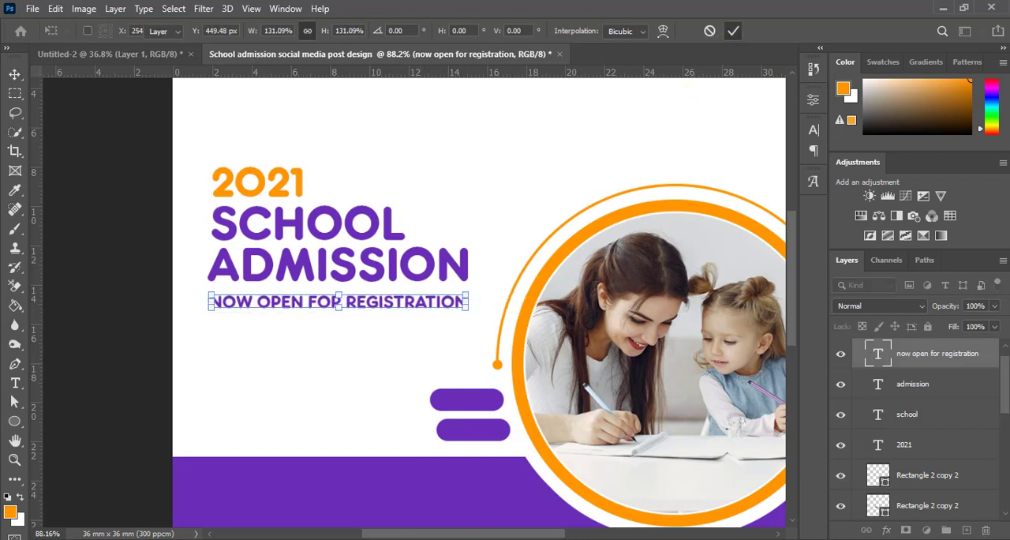
Step: Align the left edges of the four text lines and hide their selection
shift+click(914, 446)
click(320, 32)
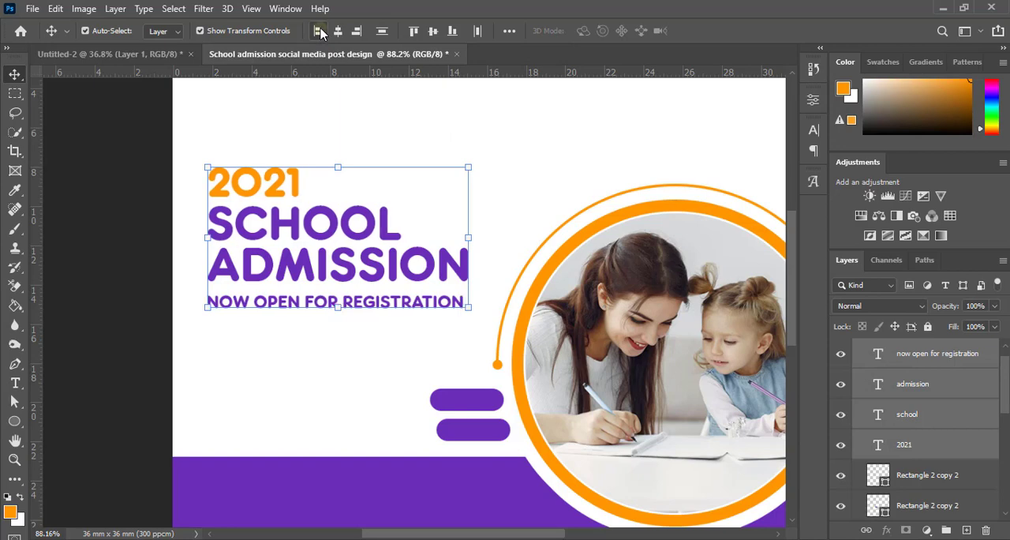
click(117, 278)
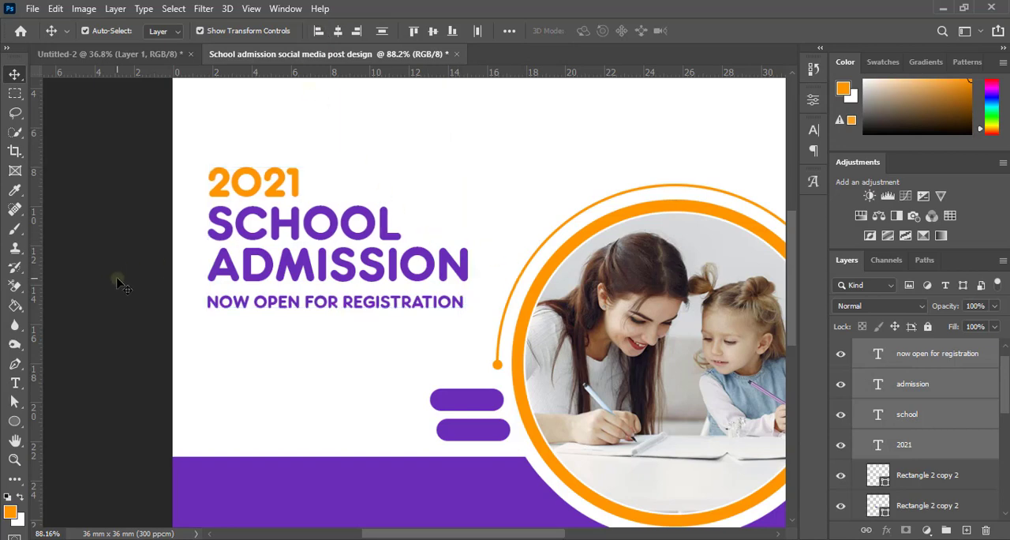
Step: Scale the NOW OPEN FOR REGISTRATION line to 101.19% so its right end approaches that of ADMISSION
click(445, 308)
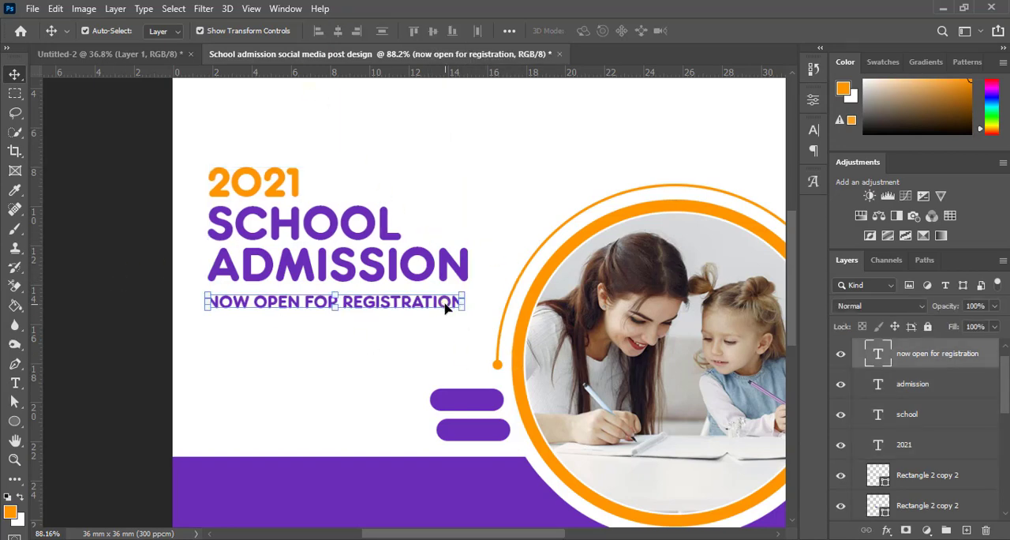
scroll(449, 304, up, 2)
key(ctrl+t)
drag(475, 317, 481, 311)
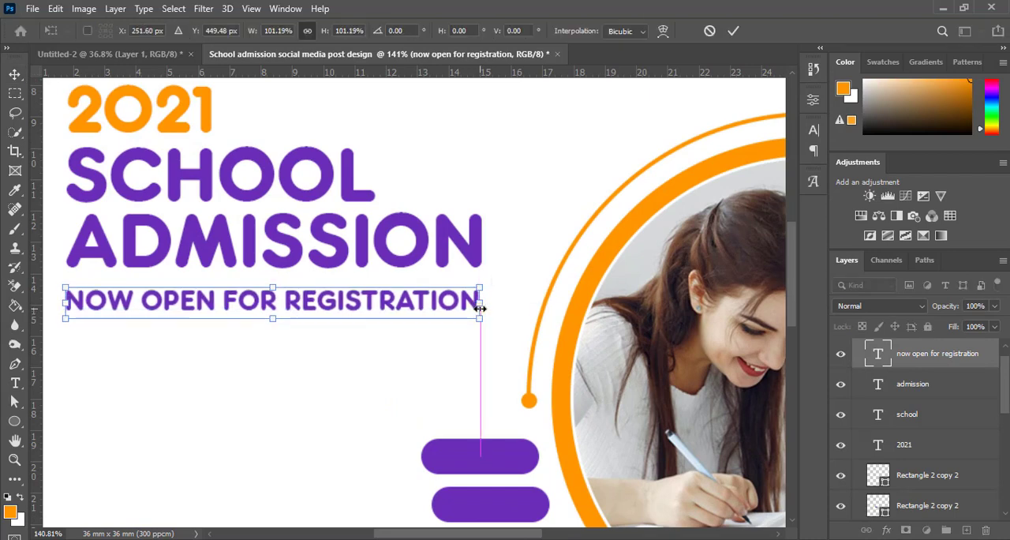
scroll(481, 310, down, 2)
click(733, 31)
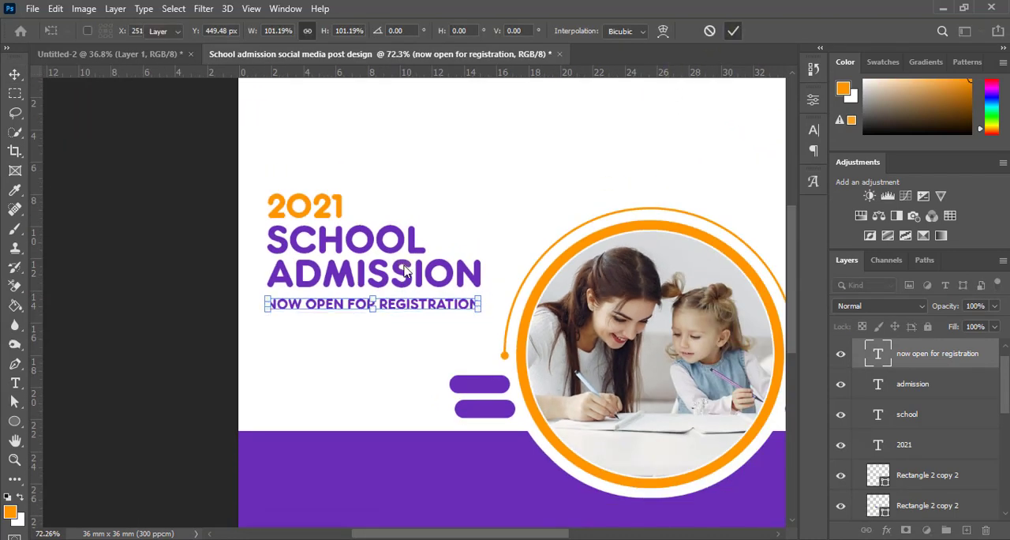
Step: Recolor only the word REGISTRATION orange, sampled from the photo's ring, and leave text editing
double_click(392, 306)
drag(379, 304, 540, 323)
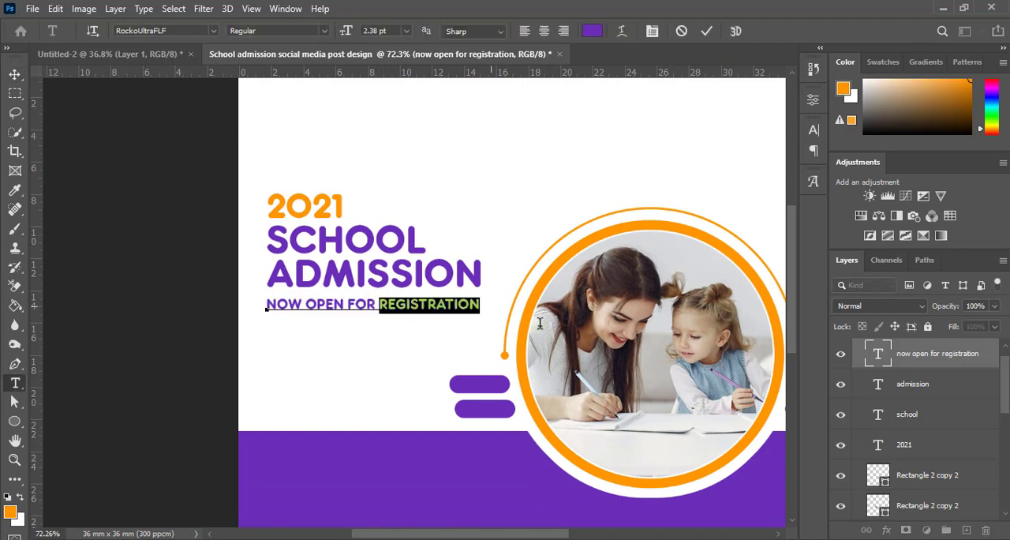
click(814, 131)
click(773, 213)
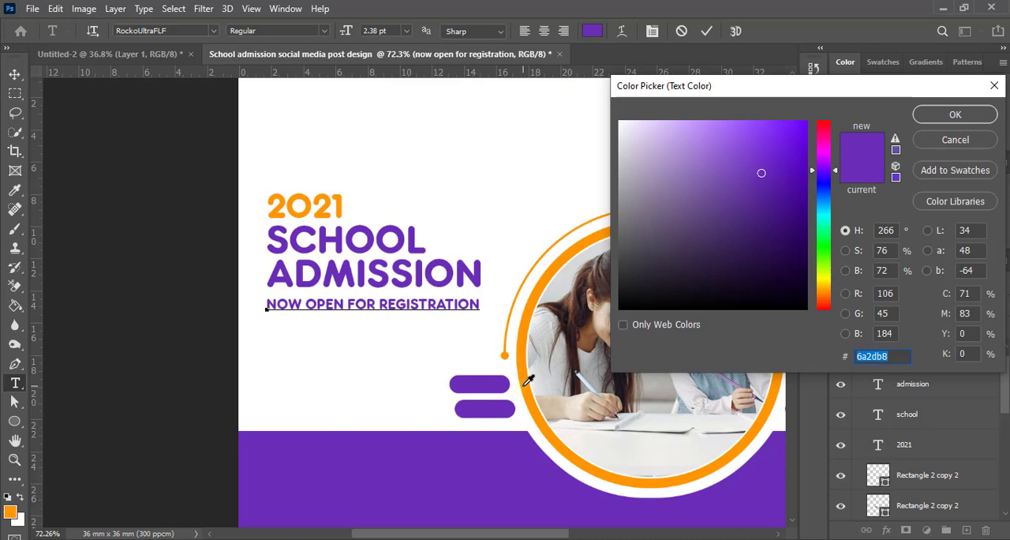
click(525, 383)
click(954, 115)
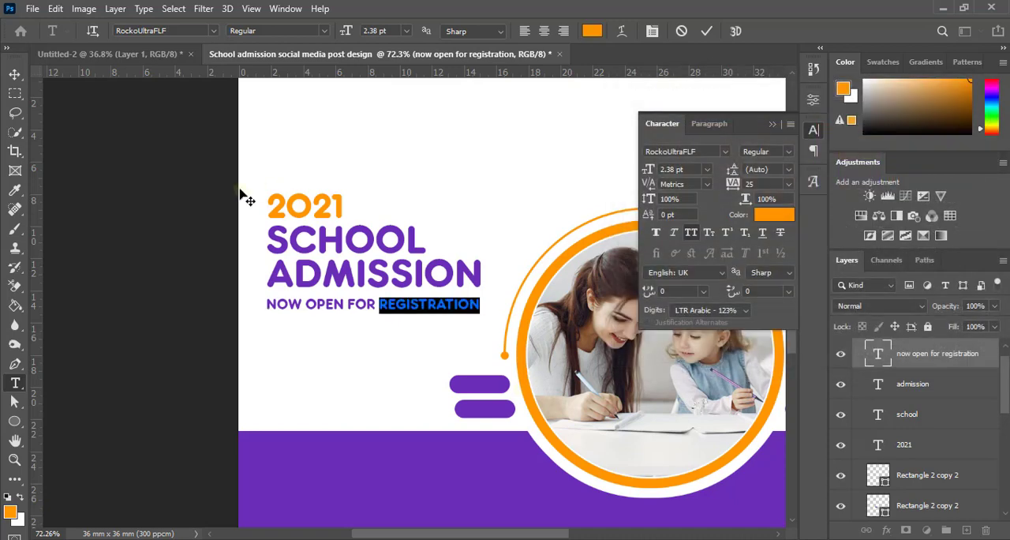
click(15, 74)
scroll(210, 194, down, 3)
scroll(389, 298, up, 1)
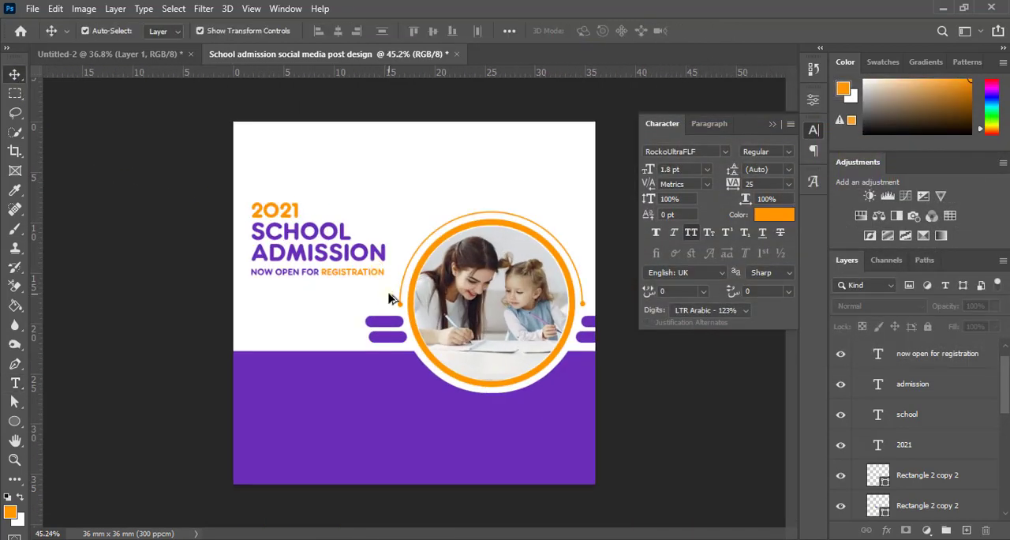
scroll(389, 298, up, 2)
click(773, 124)
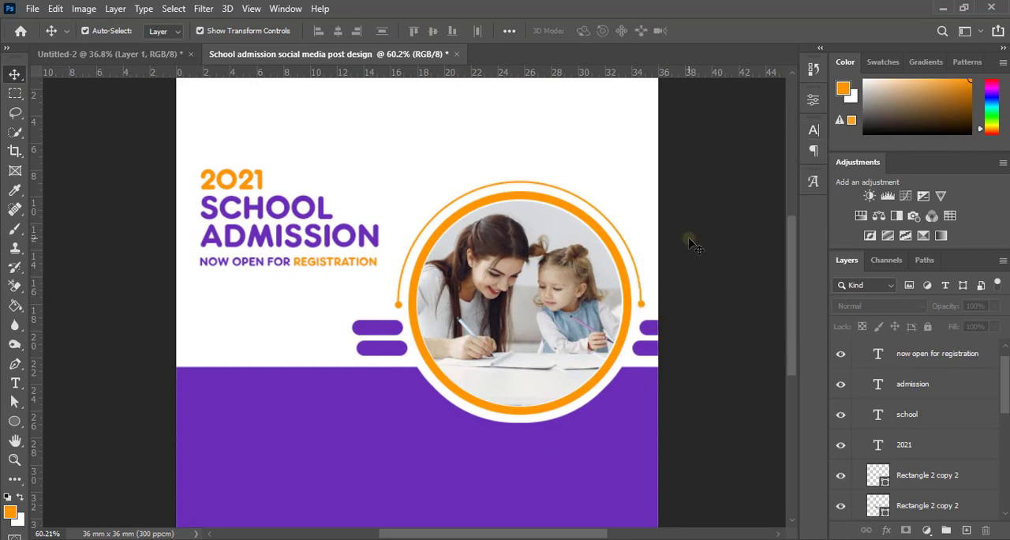
Step: Draw an orange rectangle about 7.5 by 2.4 mm below the NOW OPEN FOR REGISTRATION line and deselect it
scroll(395, 277, down, 3)
scroll(363, 307, up, 3)
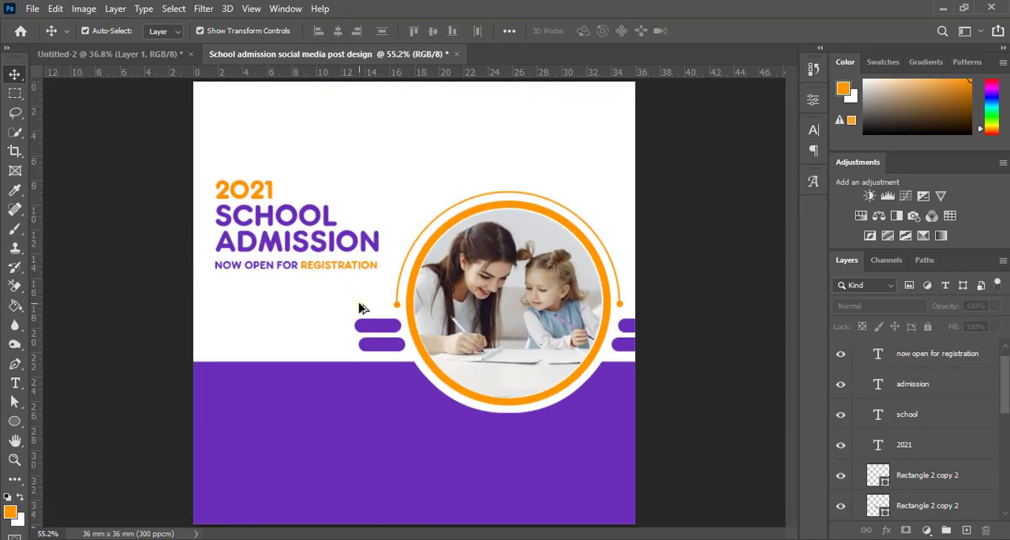
scroll(359, 307, down, 2)
scroll(363, 304, up, 2)
click(17, 423)
click(41, 423)
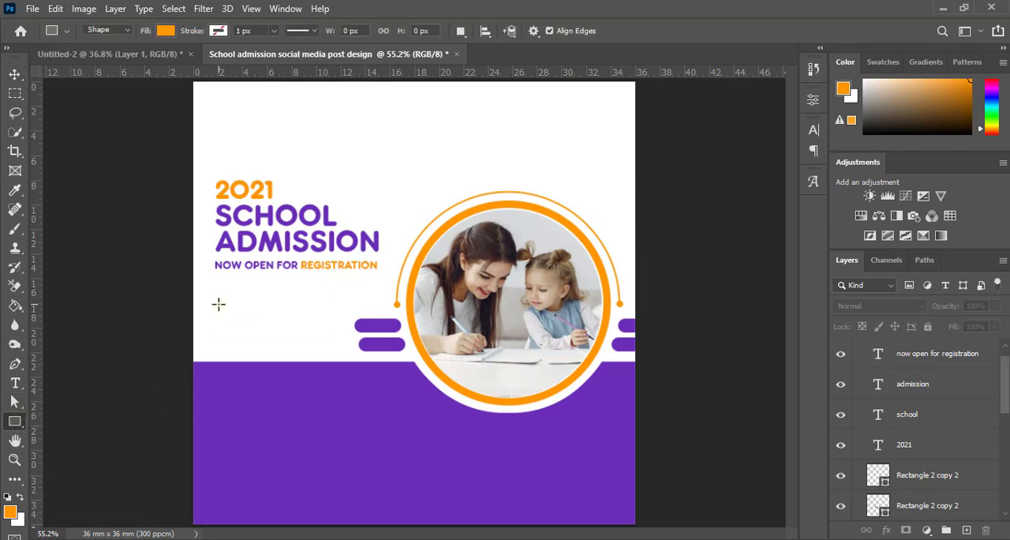
drag(218, 298, 308, 328)
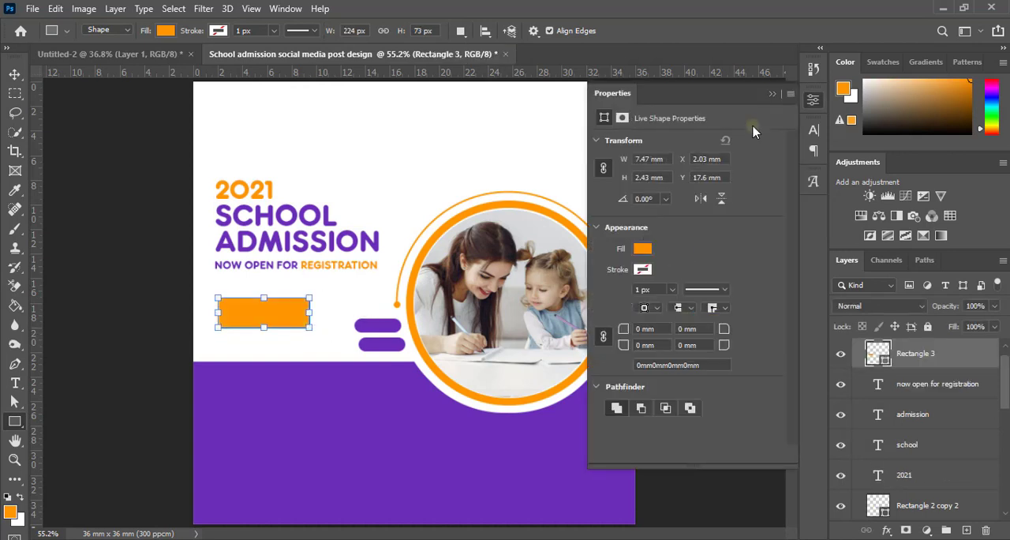
click(772, 93)
click(15, 75)
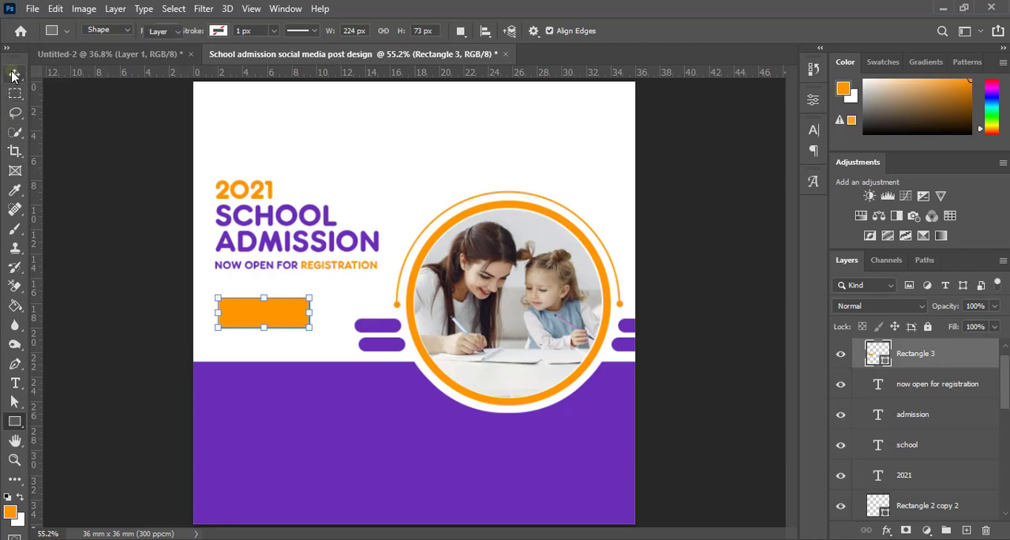
click(97, 181)
Step: Add the text line ENROLL NOW inside the orange rectangle below the registration tagline
key(super)
key(super)
scroll(306, 320, up, 5)
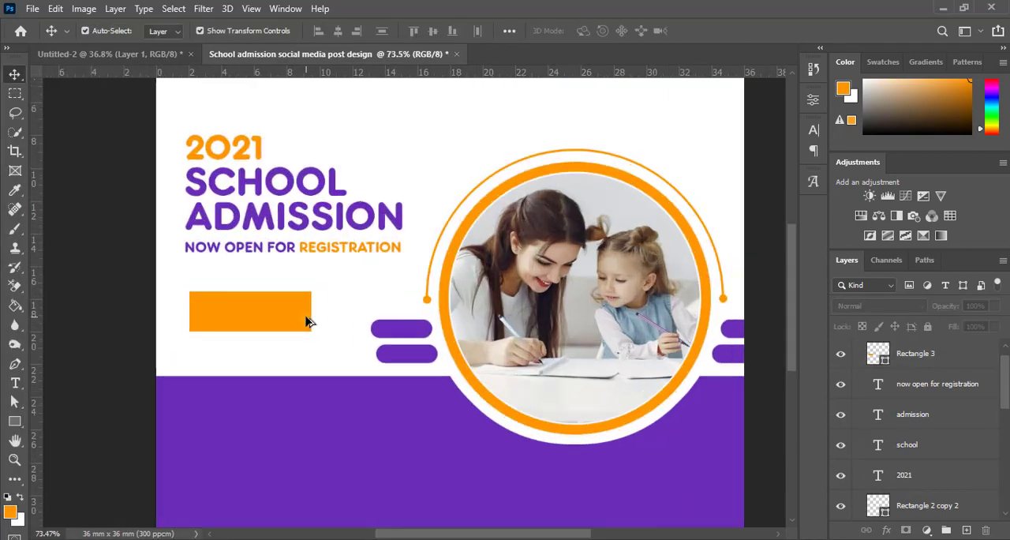
drag(308, 354, 336, 372)
scroll(344, 336, up, 3)
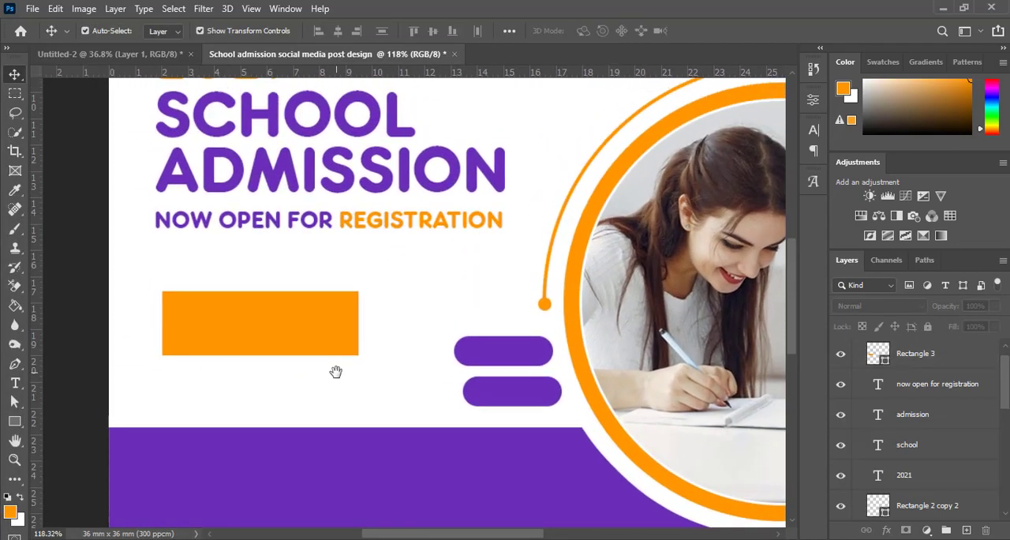
key(t)
click(187, 332)
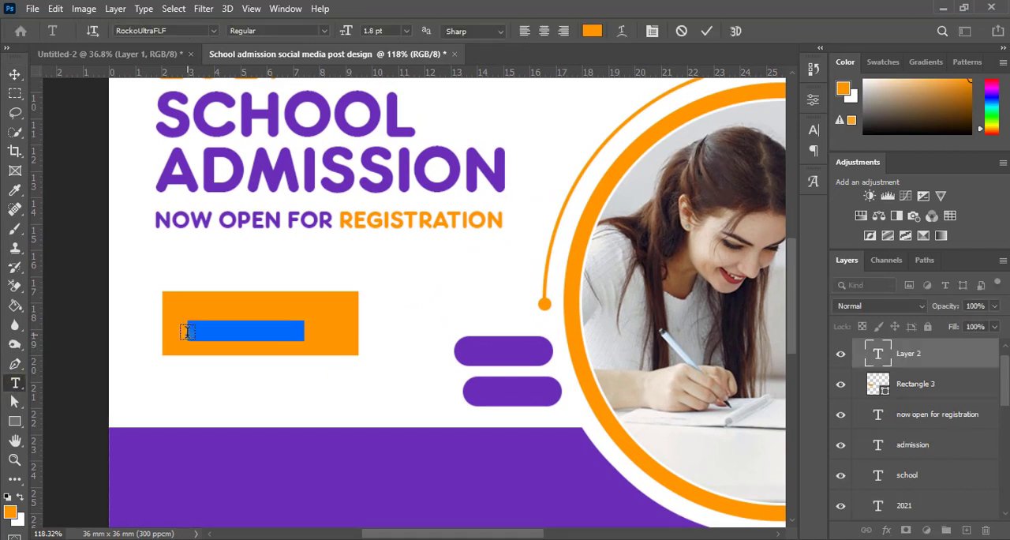
key(BackSpace)
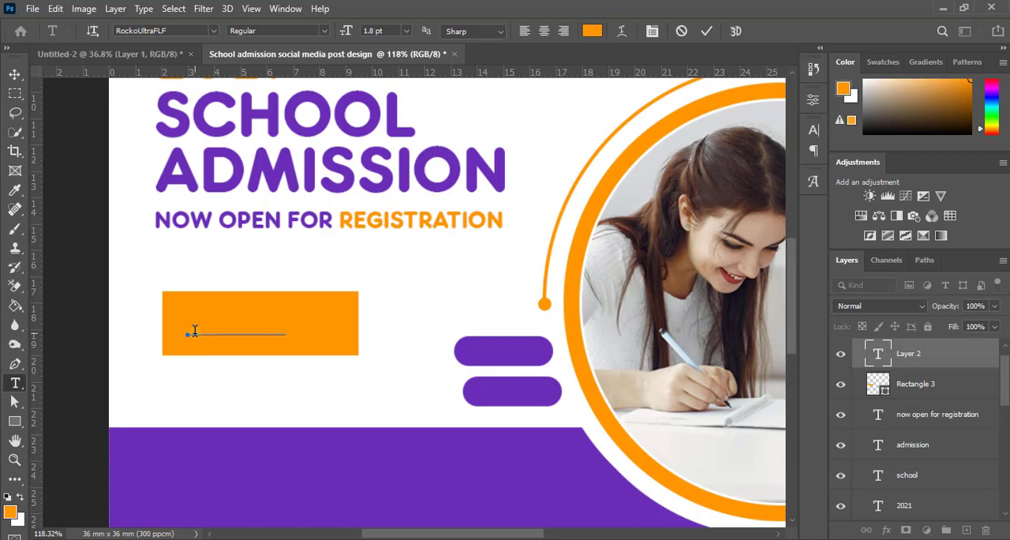
Step: Try to set the color of the new button text to white, ffffff
click(592, 30)
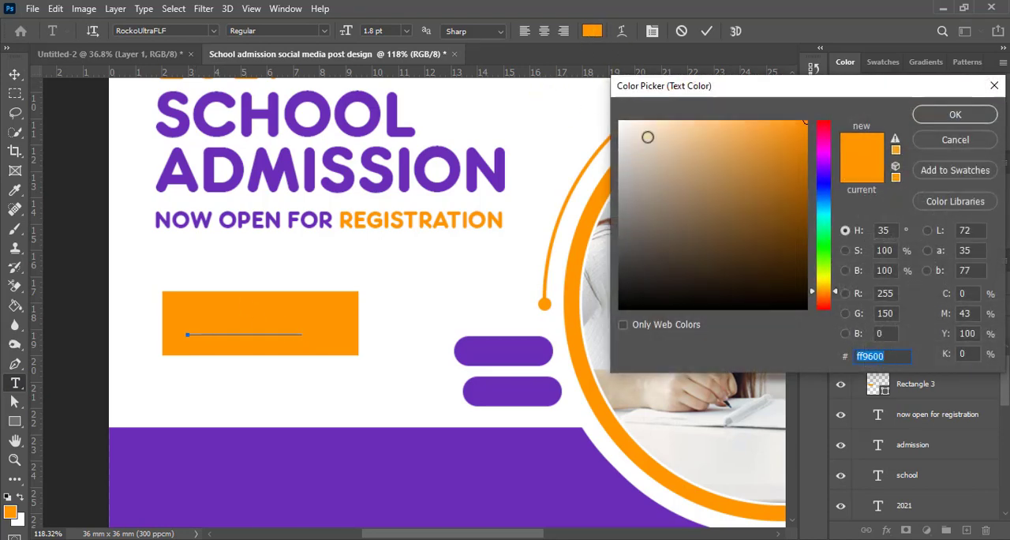
text(ffffff)
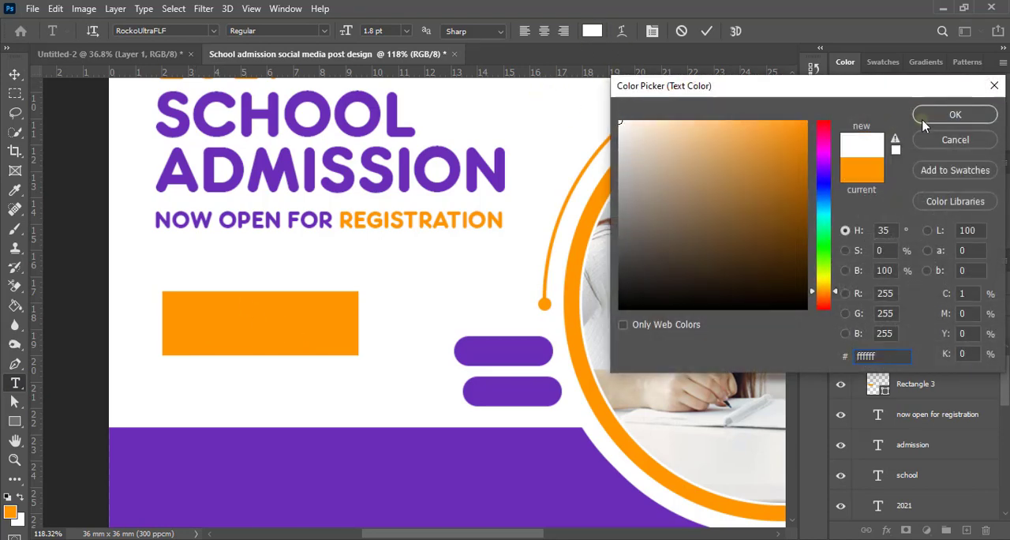
click(955, 114)
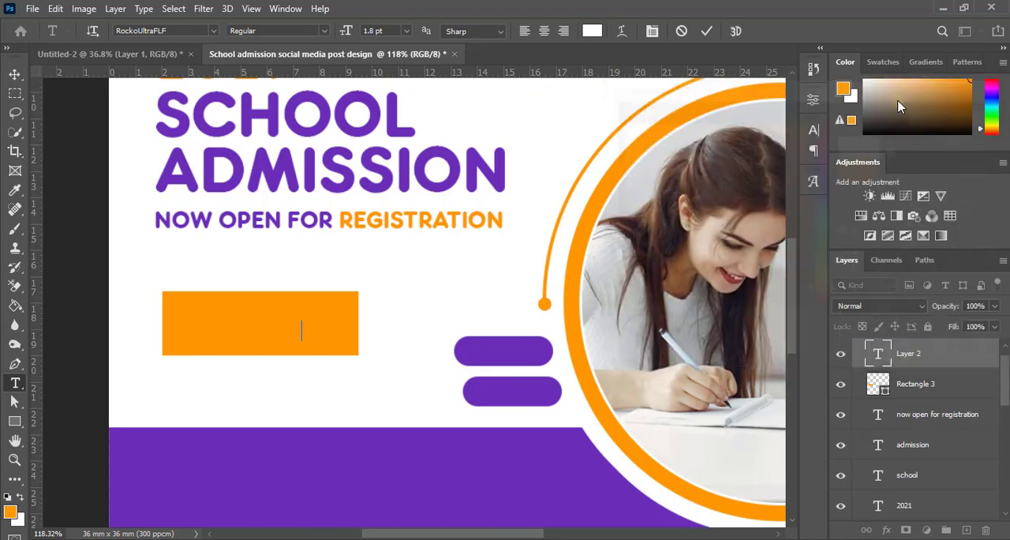
Step: Move the ENROLL NOW text layer out of Group 2, above it, and color the text white, ffffff
scroll(908, 378, up, 1)
click(912, 378)
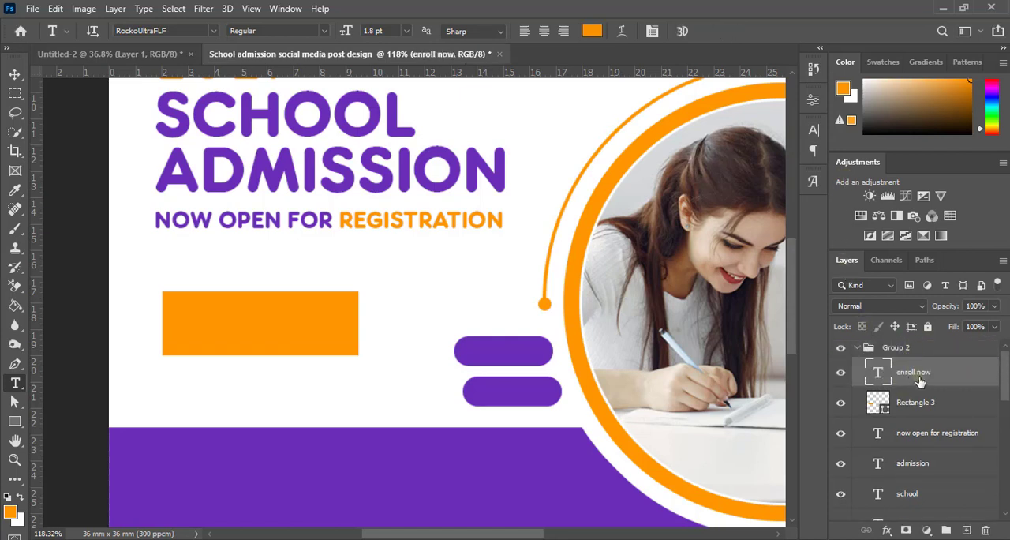
drag(919, 381, 920, 356)
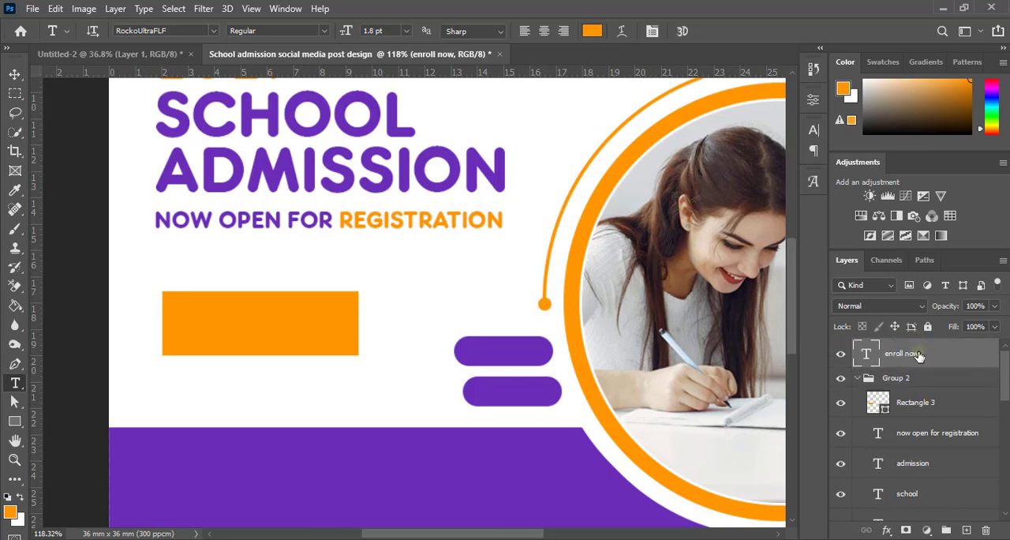
click(814, 129)
click(780, 226)
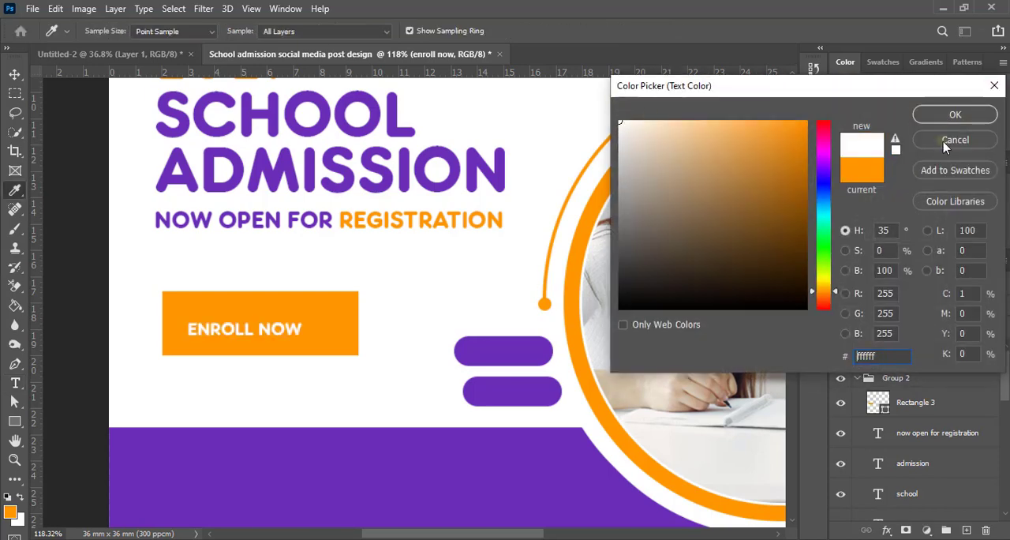
click(955, 114)
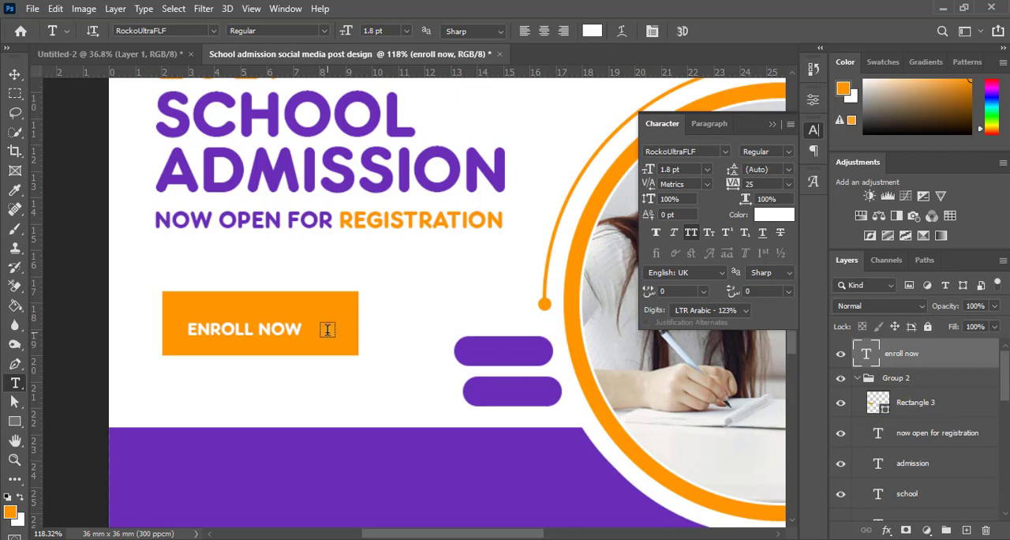
Step: Move the orange rectangle's layer out of Group 2 beneath the ENROLL NOW layer and center the two on each other both ways
click(13, 75)
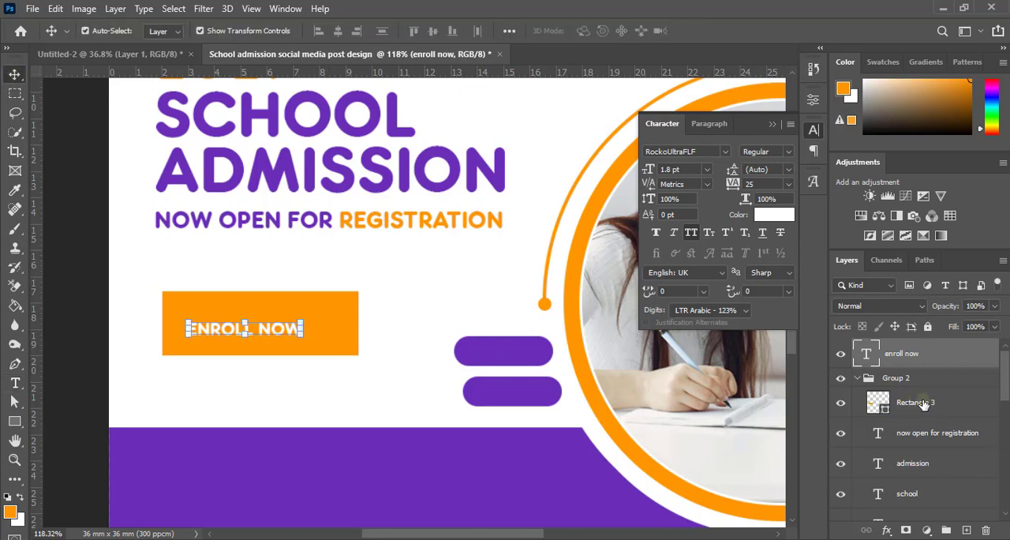
drag(919, 404, 923, 365)
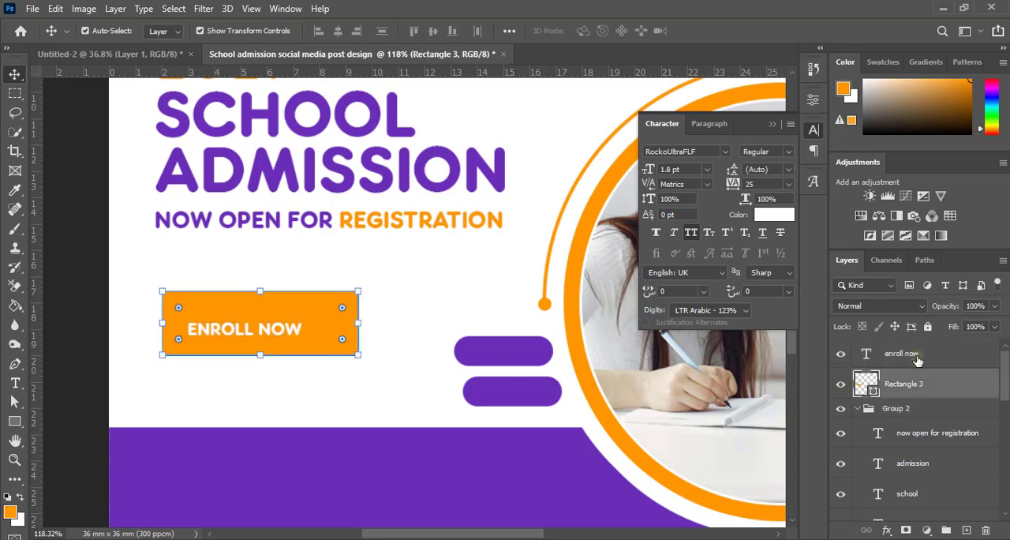
shift+click(915, 359)
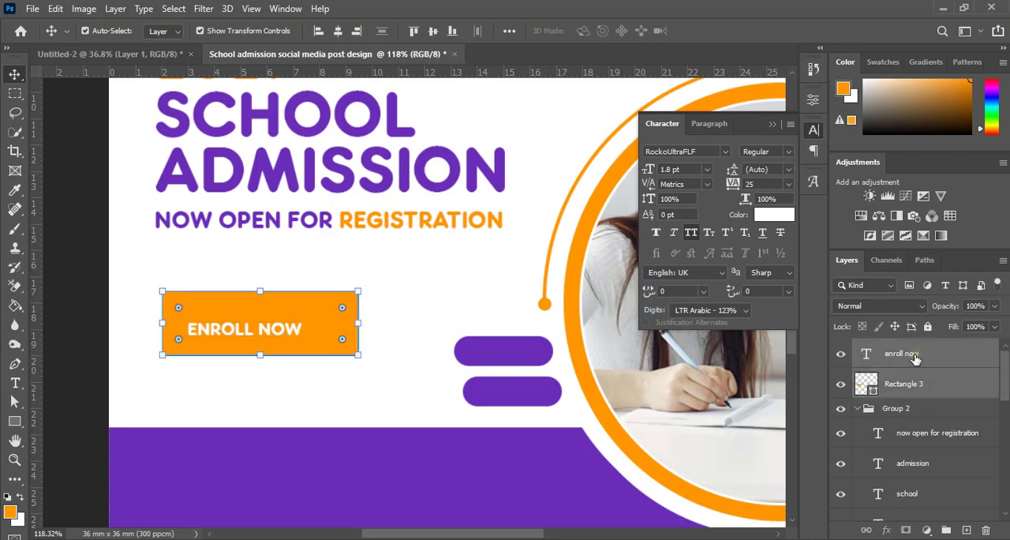
click(338, 32)
click(433, 32)
click(88, 300)
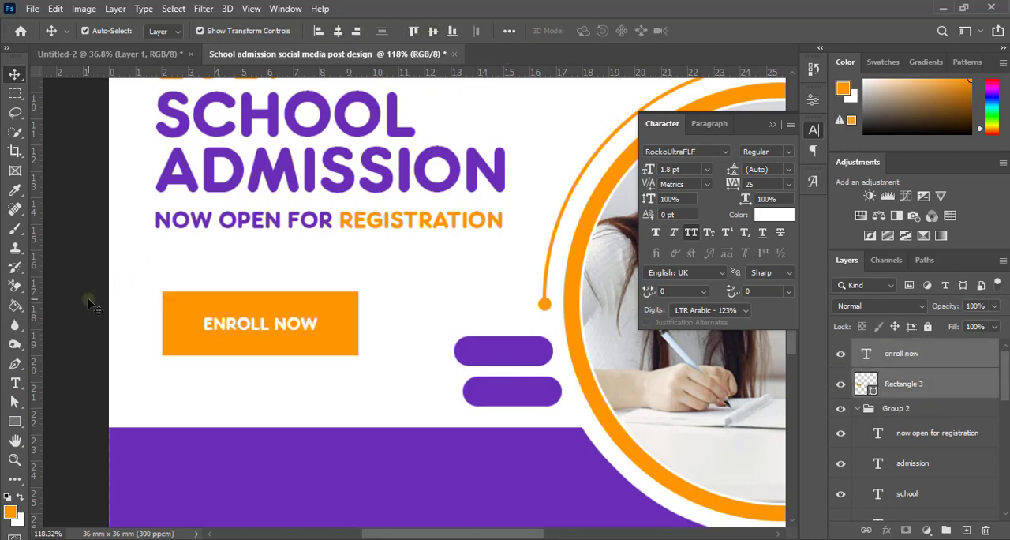
Step: Set the ENROLL NOW text size to 2 pt and center it on the orange rectangle again
click(286, 333)
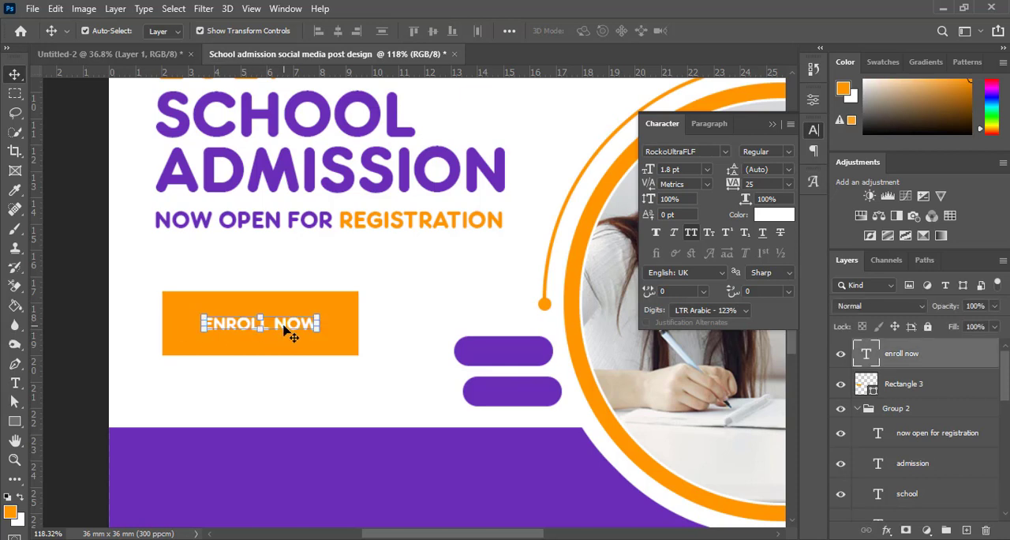
text(2)
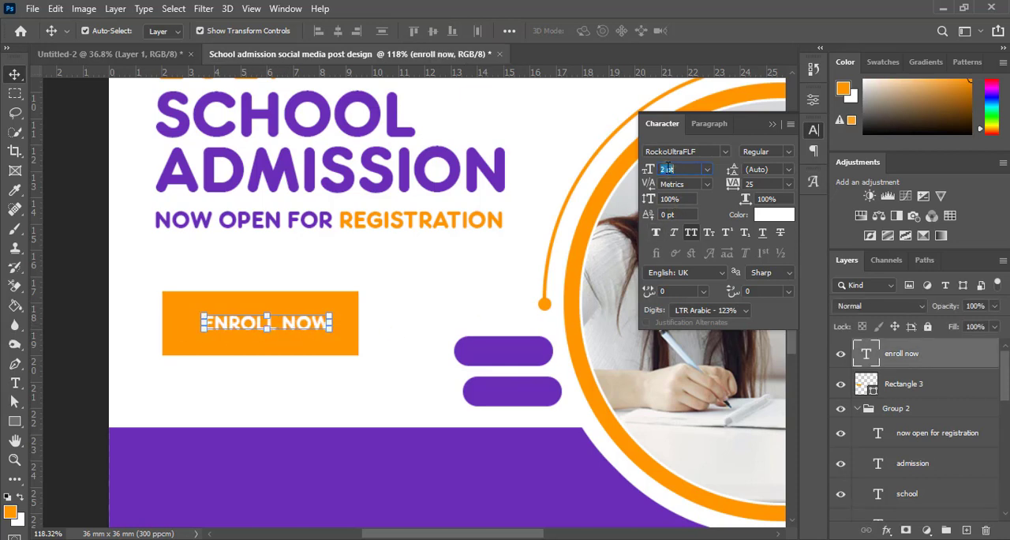
key(Return)
shift+click(911, 390)
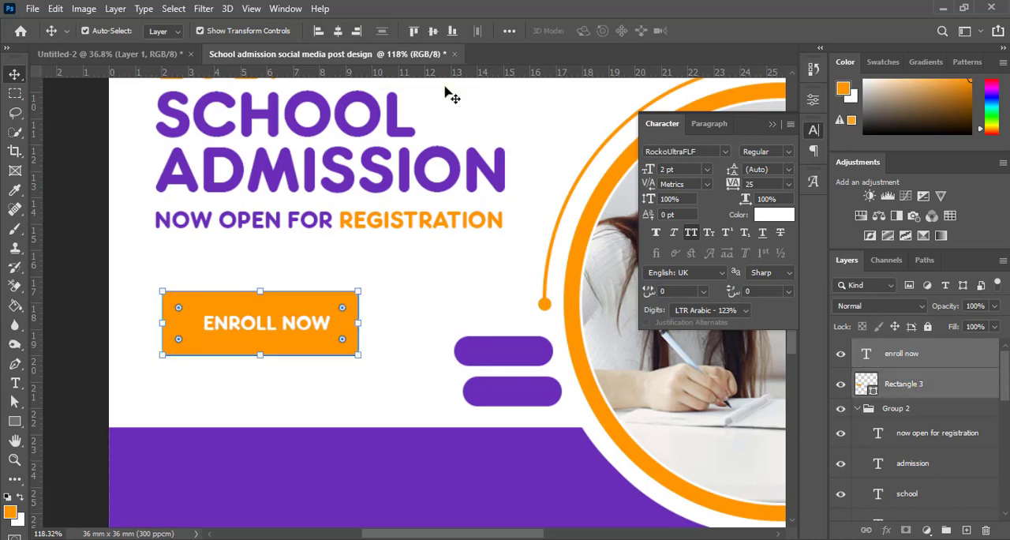
click(432, 31)
click(85, 243)
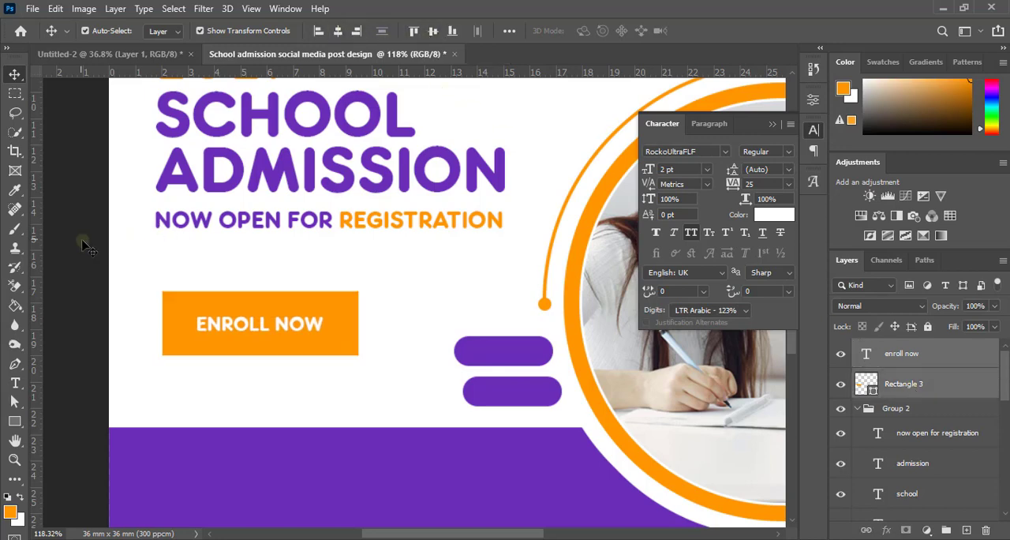
Step: Look over the whole post layout and hide the character settings
key(ctrl+0)
scroll(191, 348, down, 6)
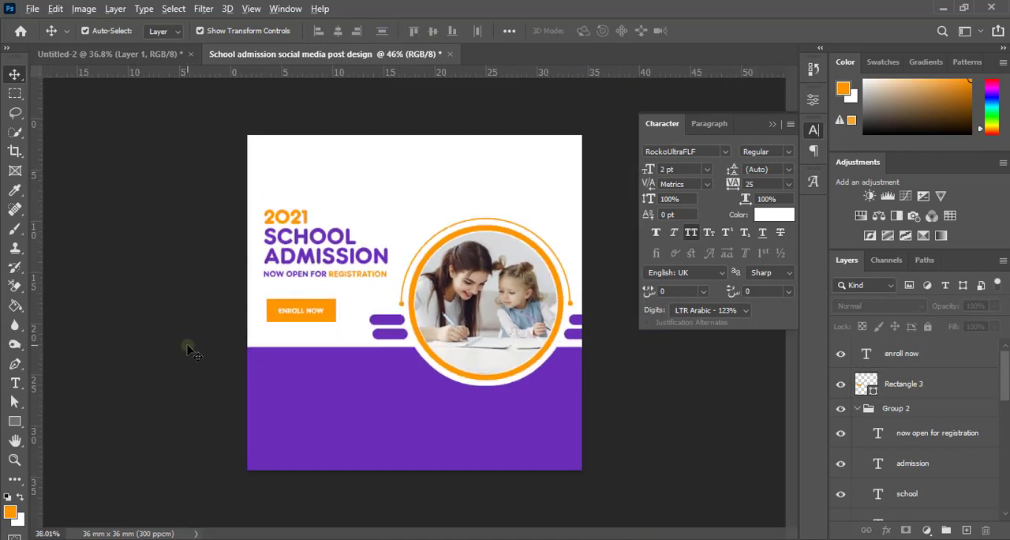
scroll(347, 348, up, 5)
scroll(333, 363, up, 1)
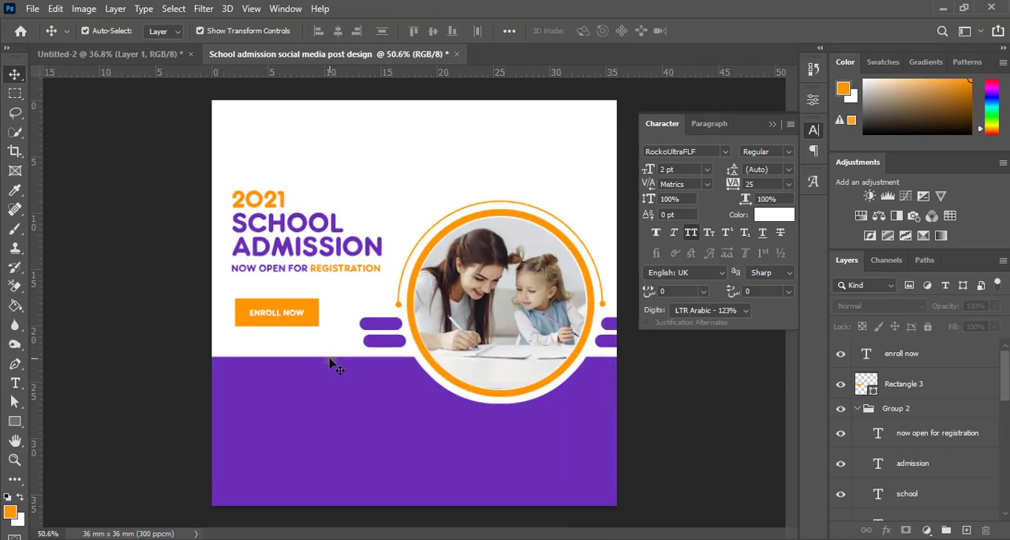
scroll(323, 359, down, 1)
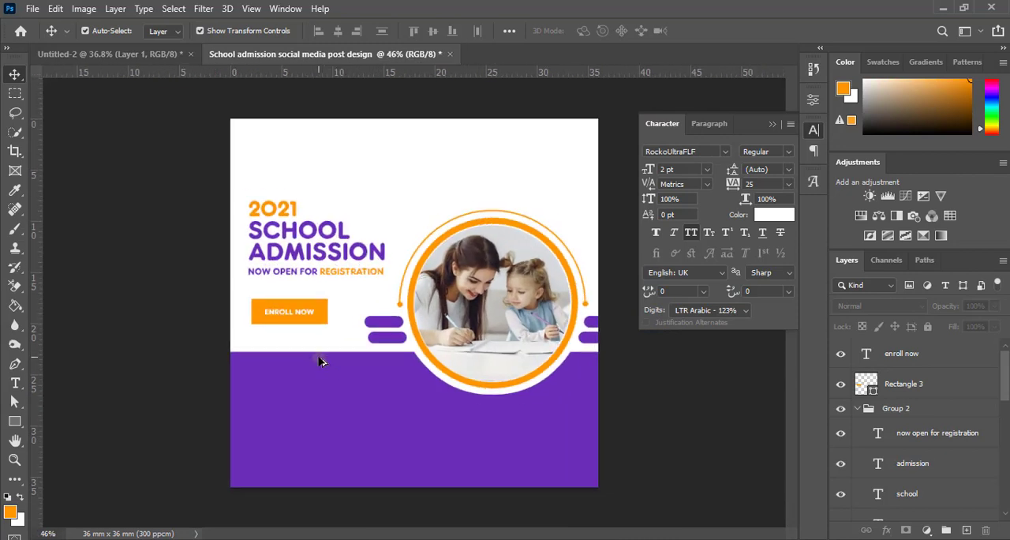
click(772, 126)
scroll(627, 271, down, 2)
scroll(600, 305, up, 2)
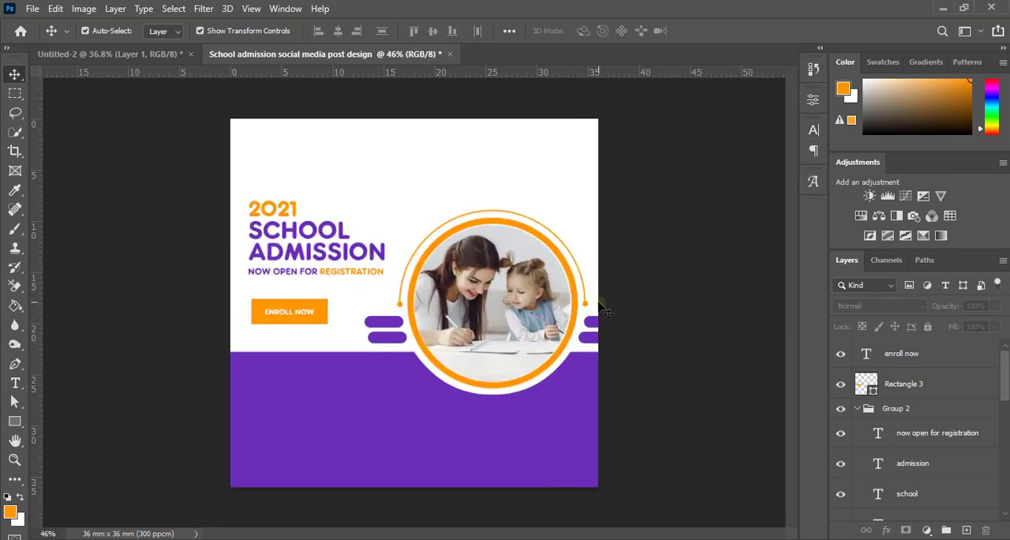
Step: Start a white text line reading YOUR KIDS in the purple area below the ENROLL NOW button
click(600, 303)
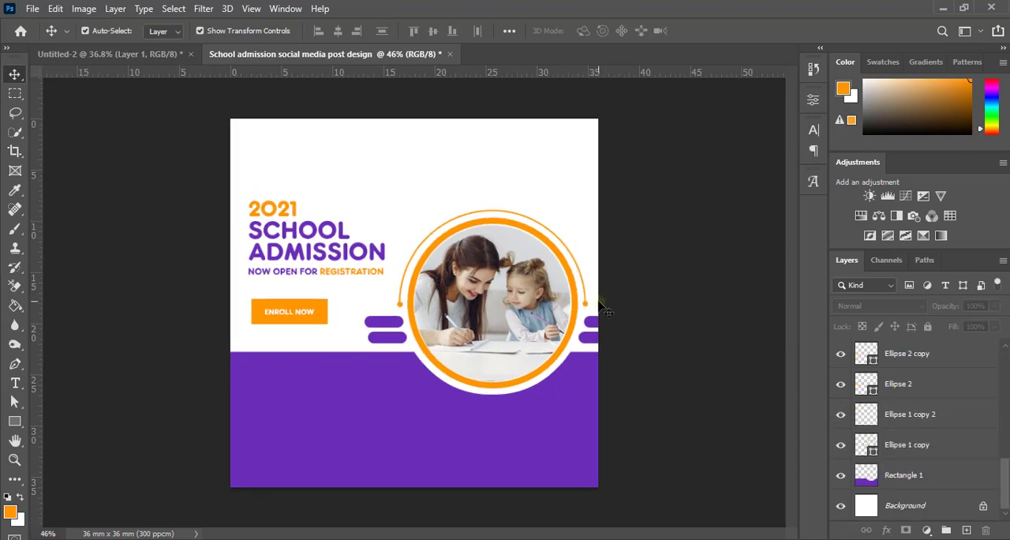
scroll(439, 353, up, 2)
drag(355, 407, 381, 334)
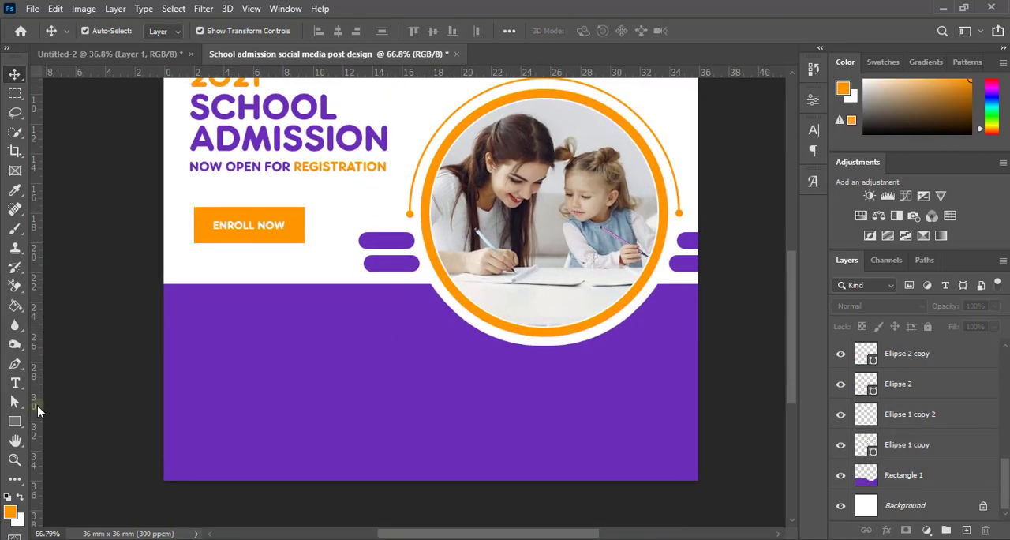
click(17, 384)
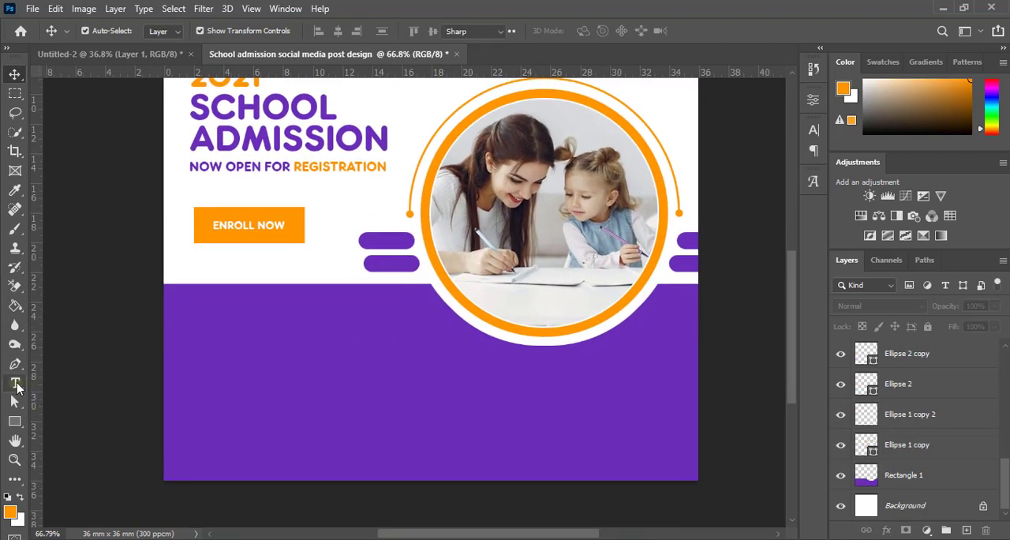
click(197, 359)
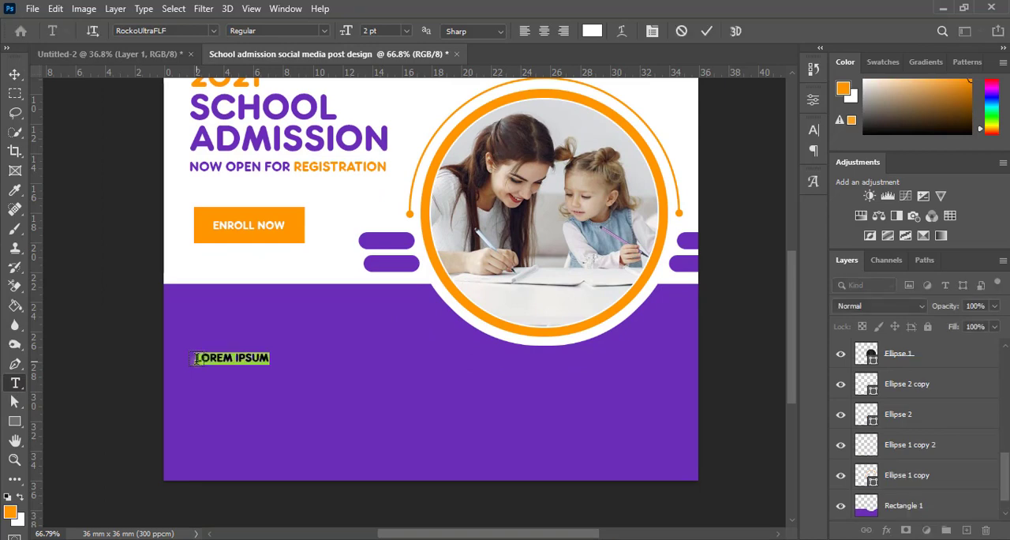
text(YOUR KIDS DESERVE)
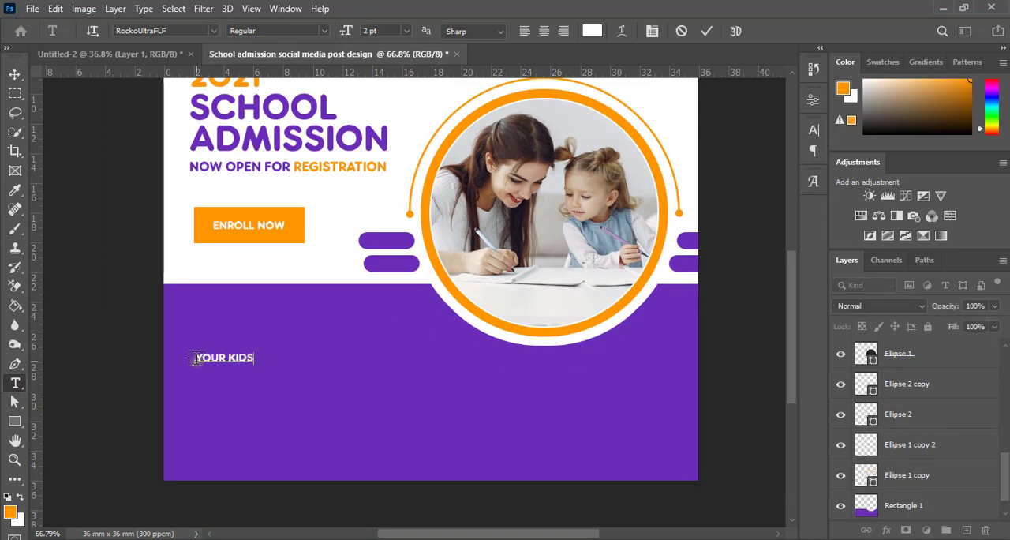
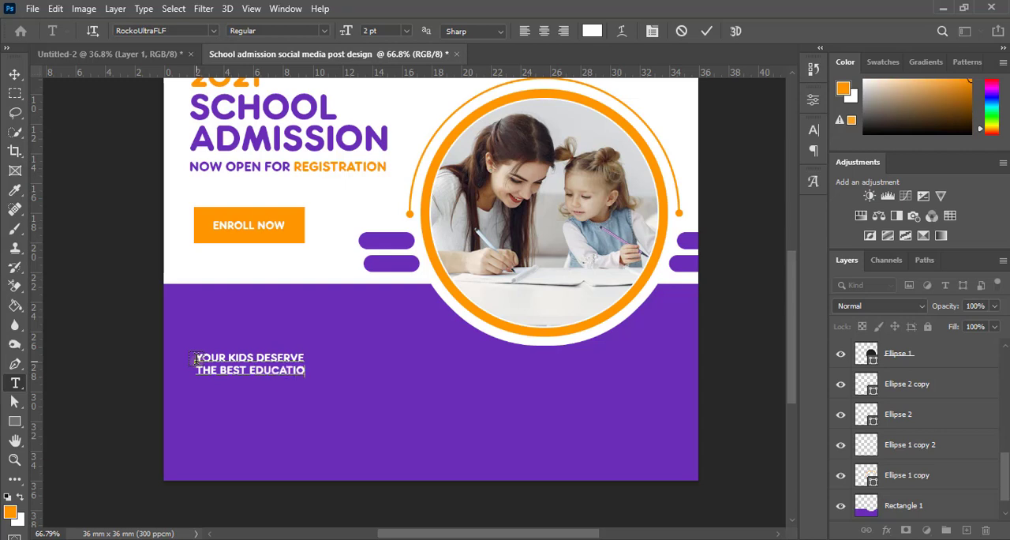
Step: Finish the text as YOUR KIDS DESERVE THE BEST EDUCATION on two lines and scale it up to about 188%
click(706, 32)
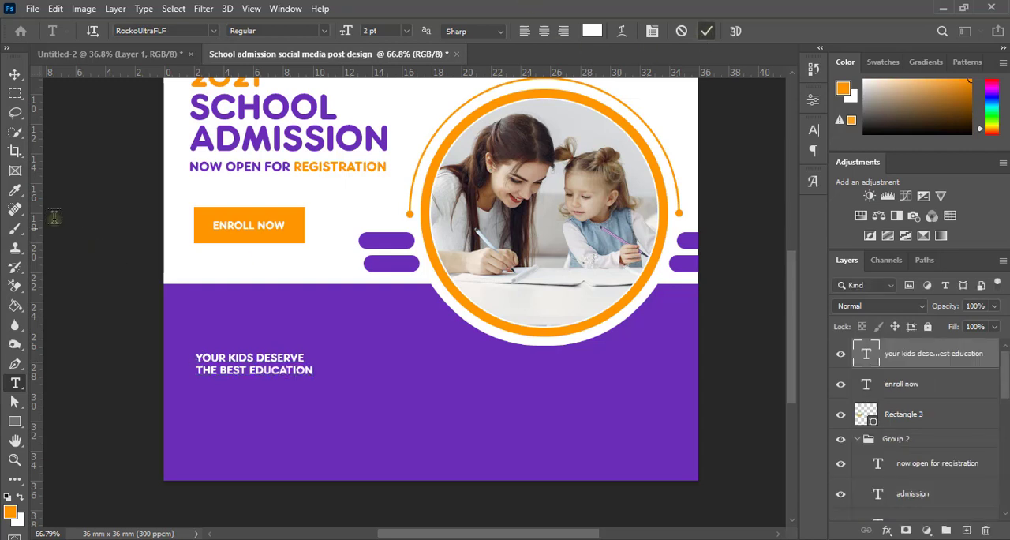
click(14, 74)
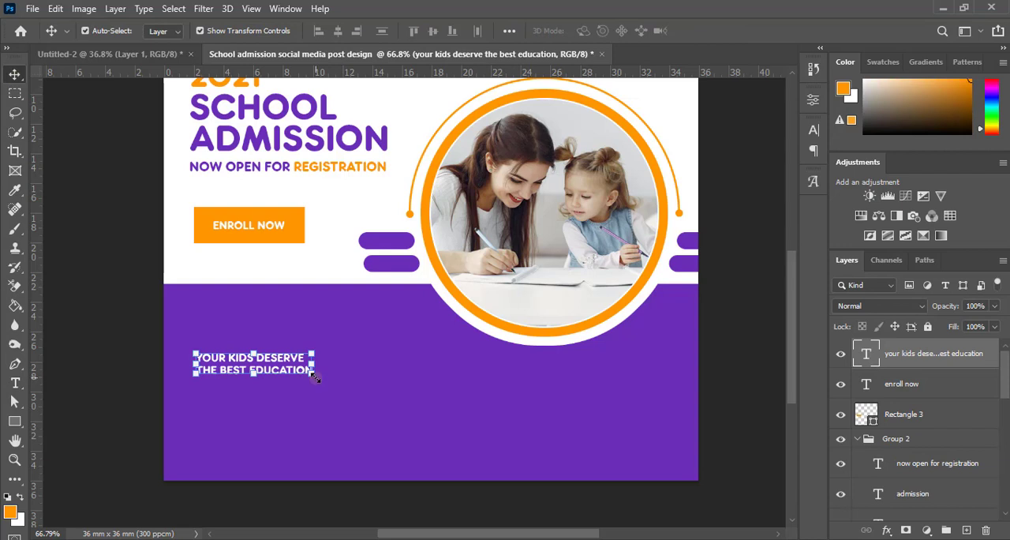
drag(313, 373, 388, 373)
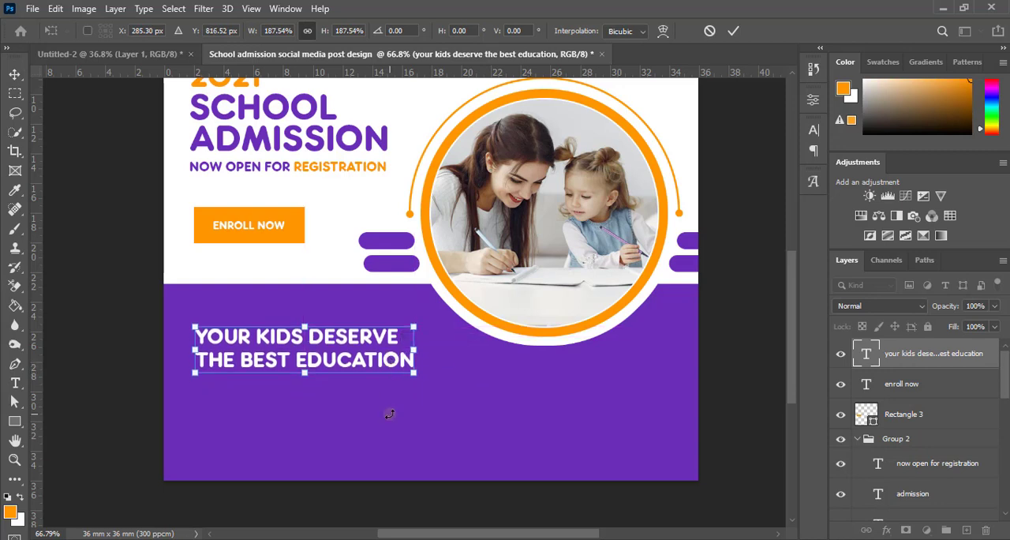
click(733, 31)
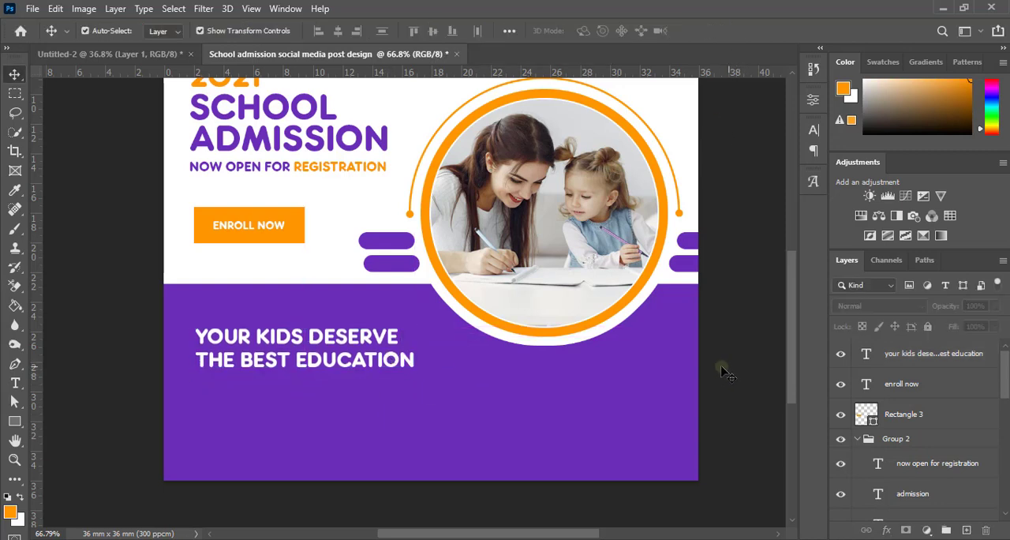
Step: Recolor the line THE BEST EDUCATION to the orange ff9600 sampled from the ENROLL NOW rectangle
double_click(336, 364)
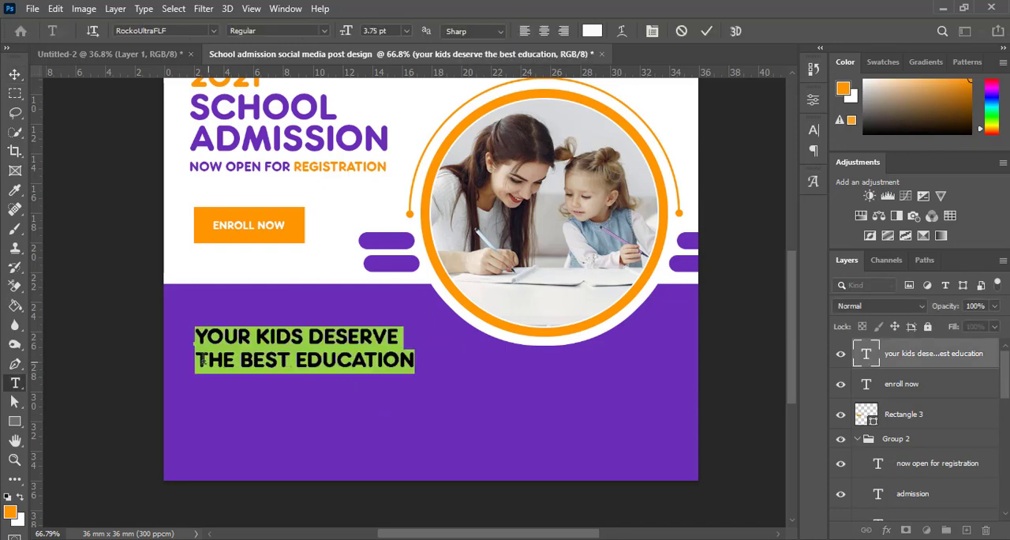
drag(196, 360, 415, 362)
click(813, 150)
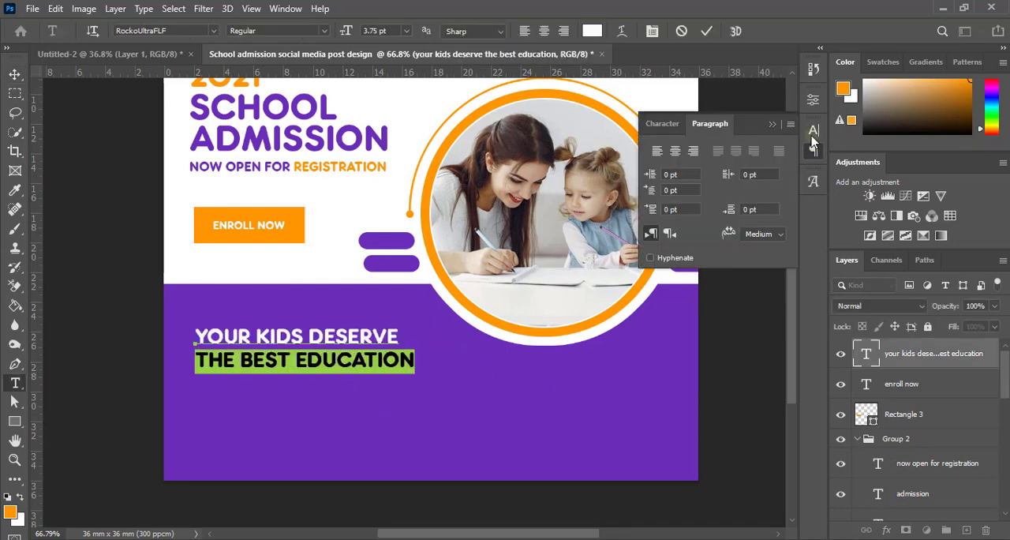
click(813, 130)
click(774, 216)
click(294, 219)
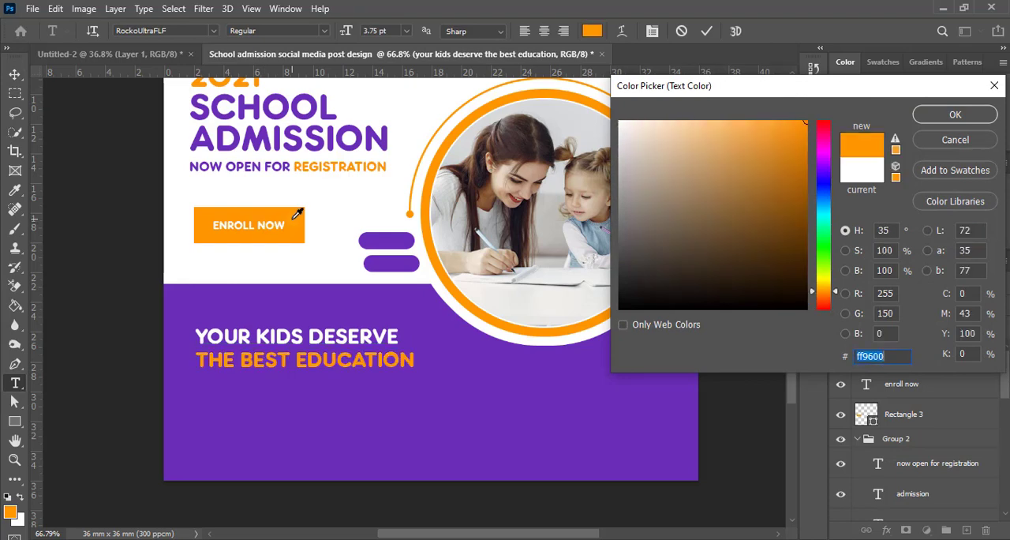
click(955, 114)
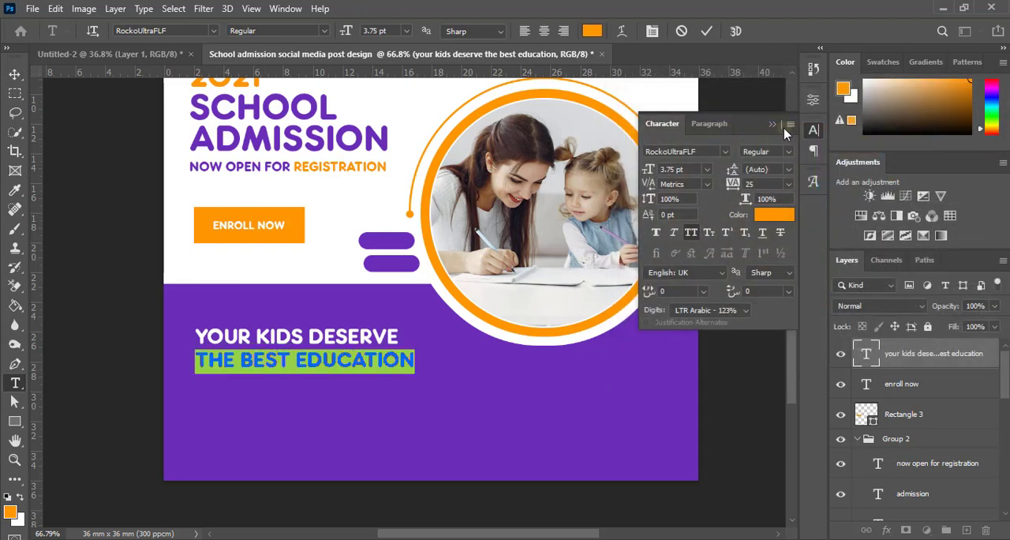
click(780, 126)
click(714, 33)
key(v)
click(732, 162)
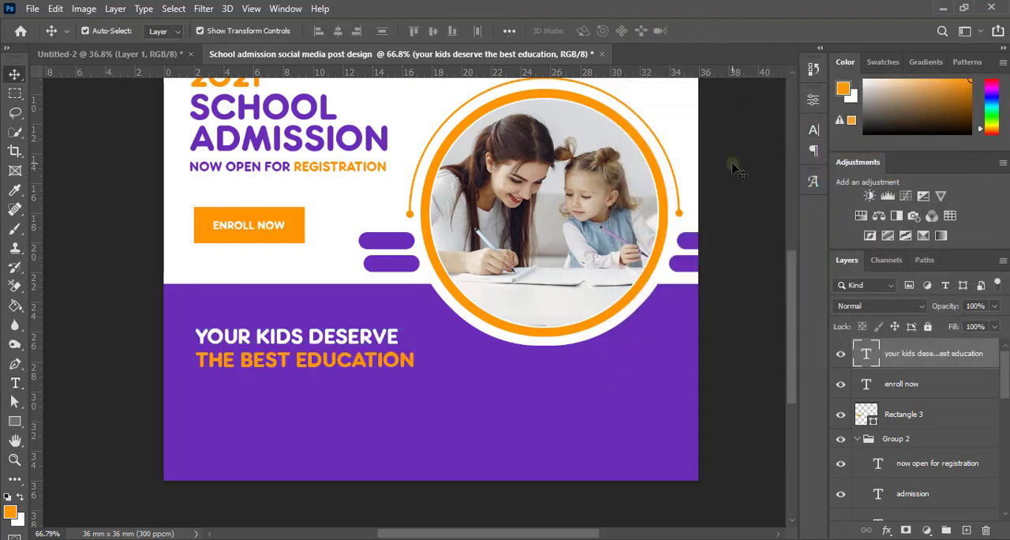
Step: Examine the whole post layout at several zoom levels, checking the spacing and alignment of the text blocks
scroll(413, 399, down, 4)
scroll(413, 400, down, 1)
scroll(417, 413, up, 3)
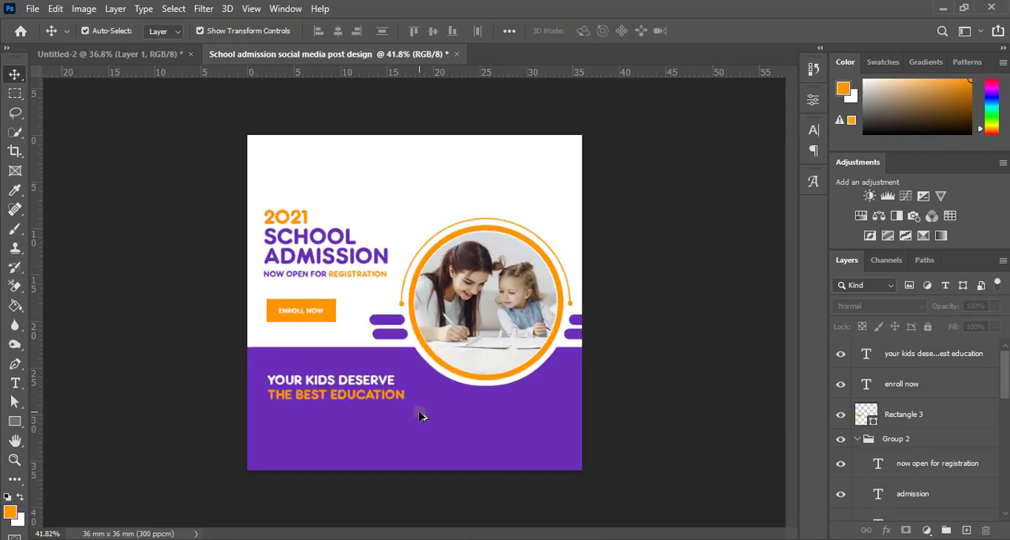
scroll(433, 440, down, 3)
scroll(436, 445, down, 1)
scroll(437, 437, up, 3)
scroll(437, 437, up, 1)
scroll(435, 435, down, 2)
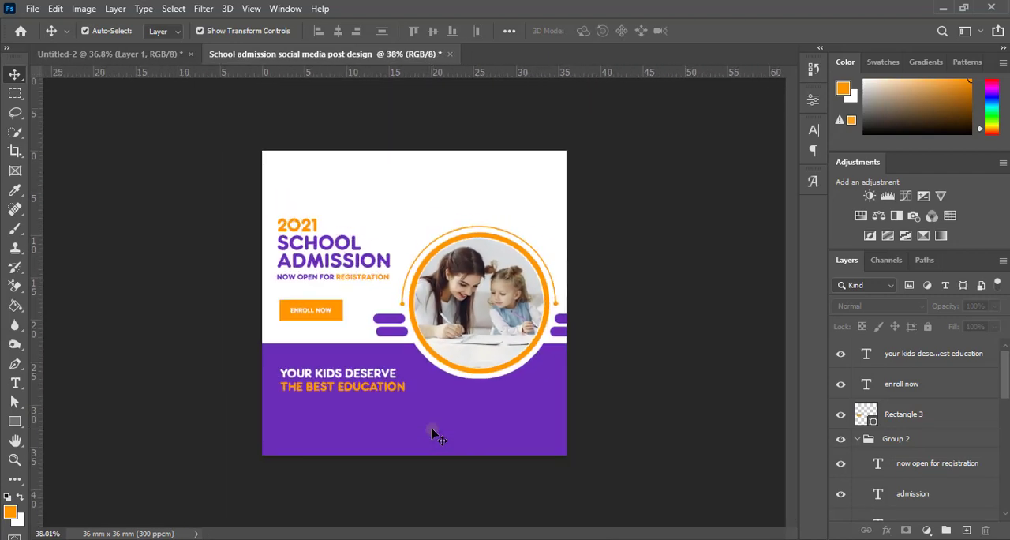
scroll(435, 434, up, 3)
scroll(434, 432, down, 2)
scroll(433, 433, up, 1)
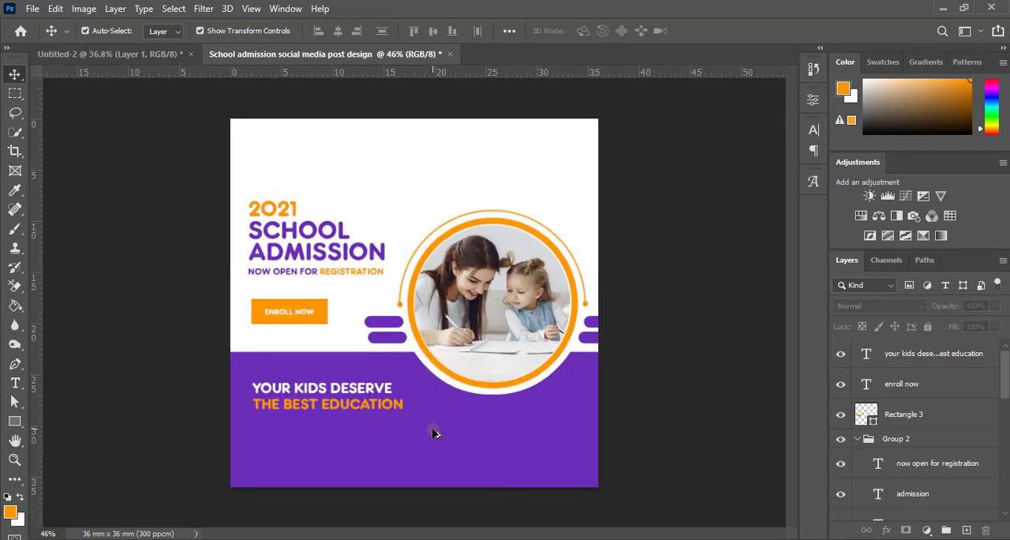
scroll(434, 433, down, 1)
scroll(434, 432, up, 2)
scroll(435, 433, down, 1)
scroll(434, 432, up, 1)
scroll(434, 433, down, 1)
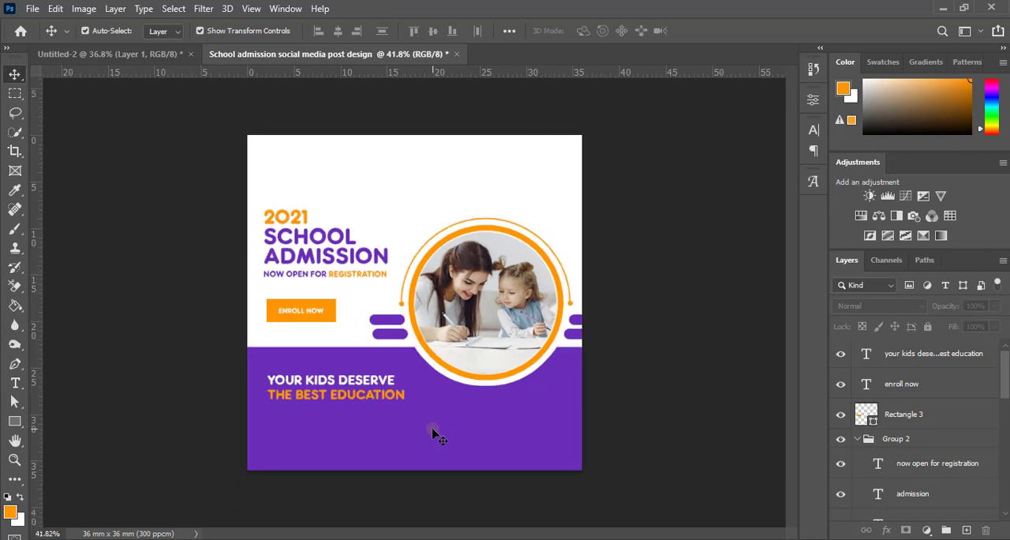
scroll(434, 434, up, 1)
scroll(434, 433, up, 1)
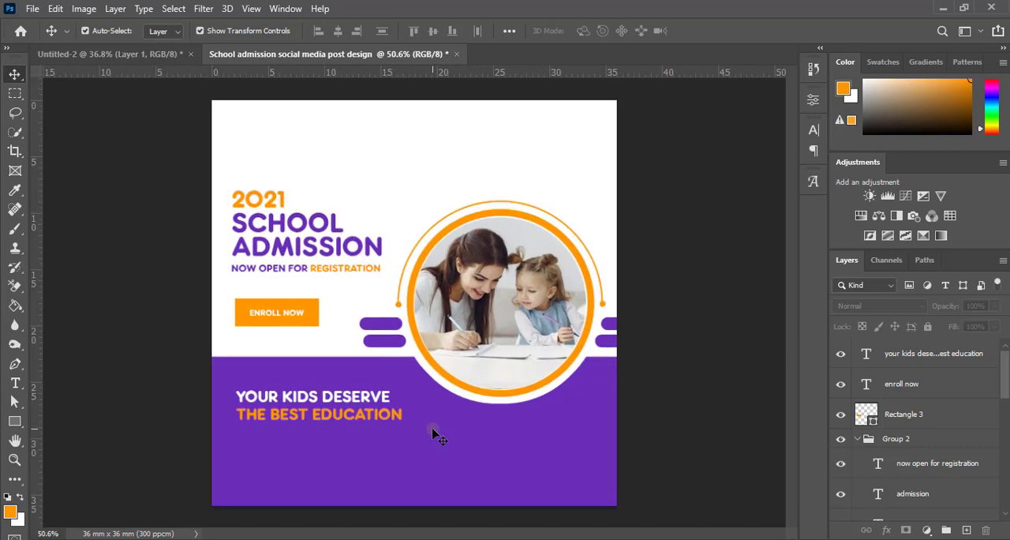
Step: Align the left edge of the orange ENROLL NOW rectangle with the headline's Group 2
click(923, 415)
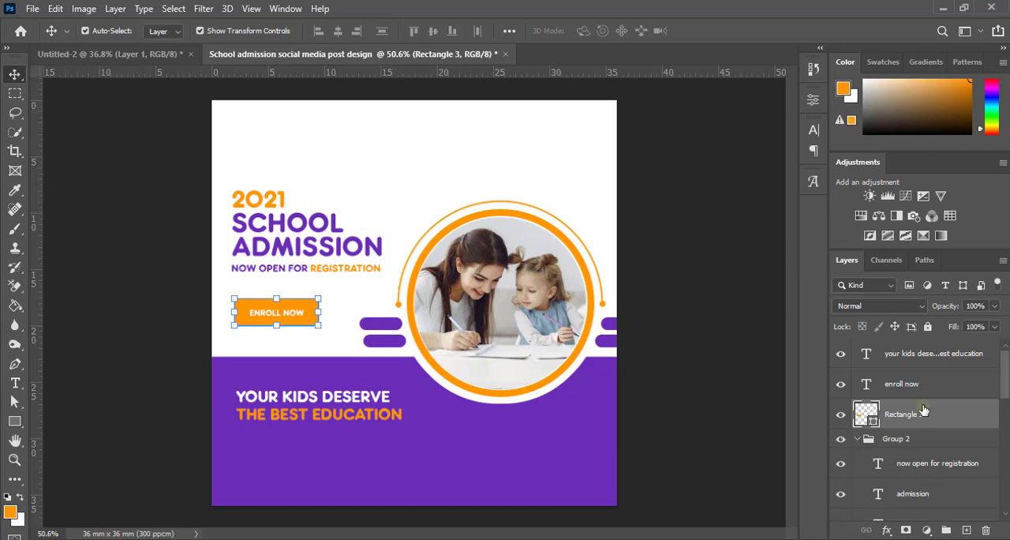
click(858, 439)
ctrl+click(900, 444)
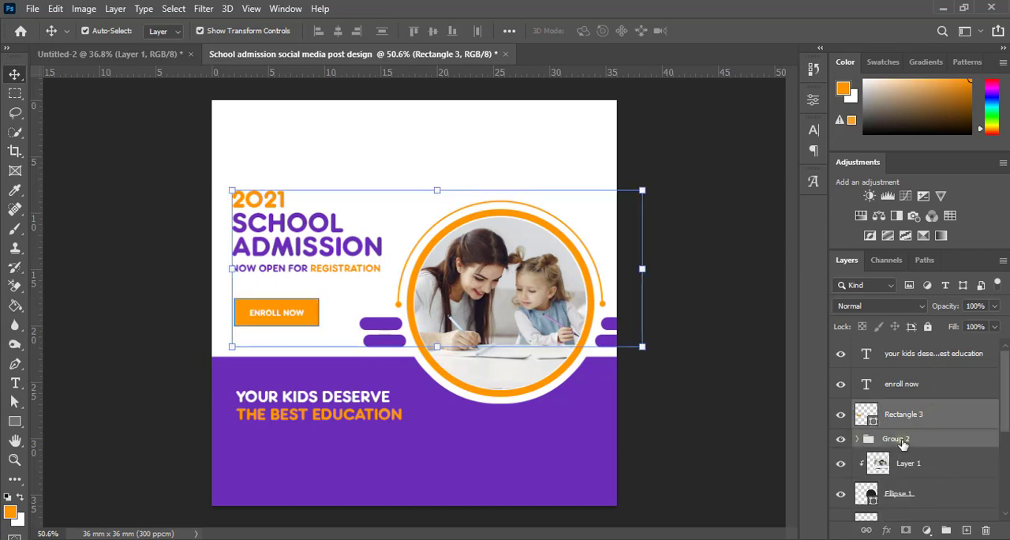
click(319, 32)
click(710, 320)
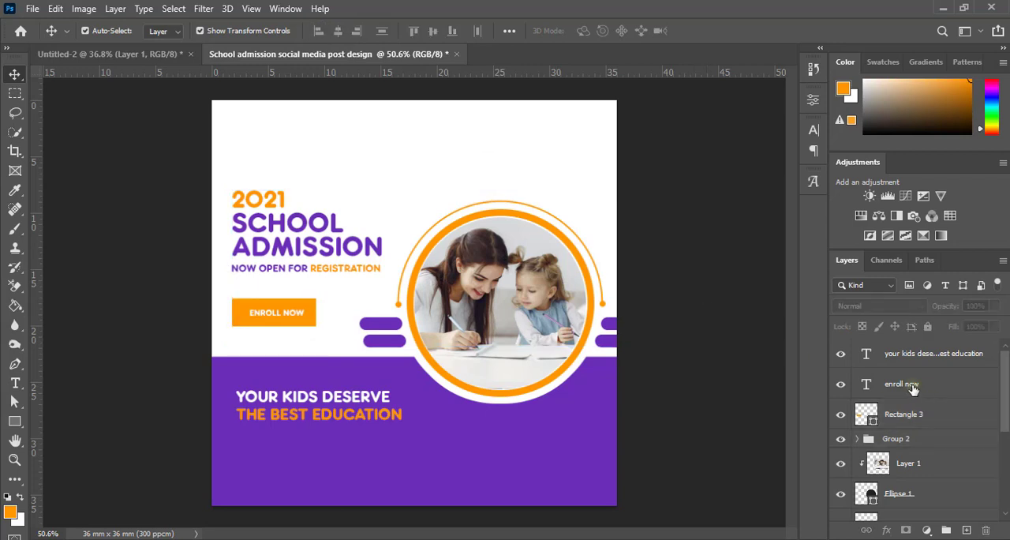
Step: Center the ENROLL NOW text horizontally on its orange rectangle
click(900, 385)
ctrl+click(903, 414)
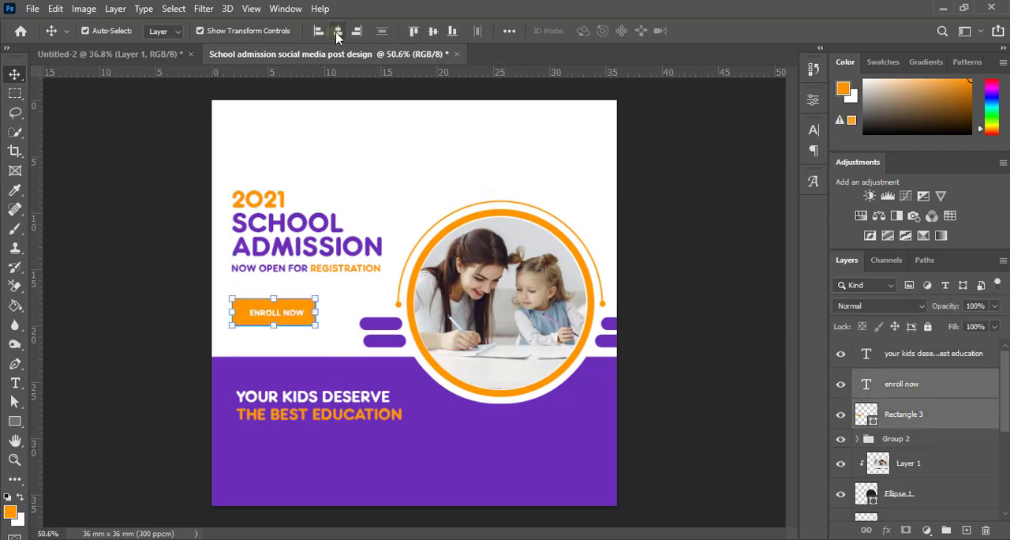
click(338, 33)
click(682, 345)
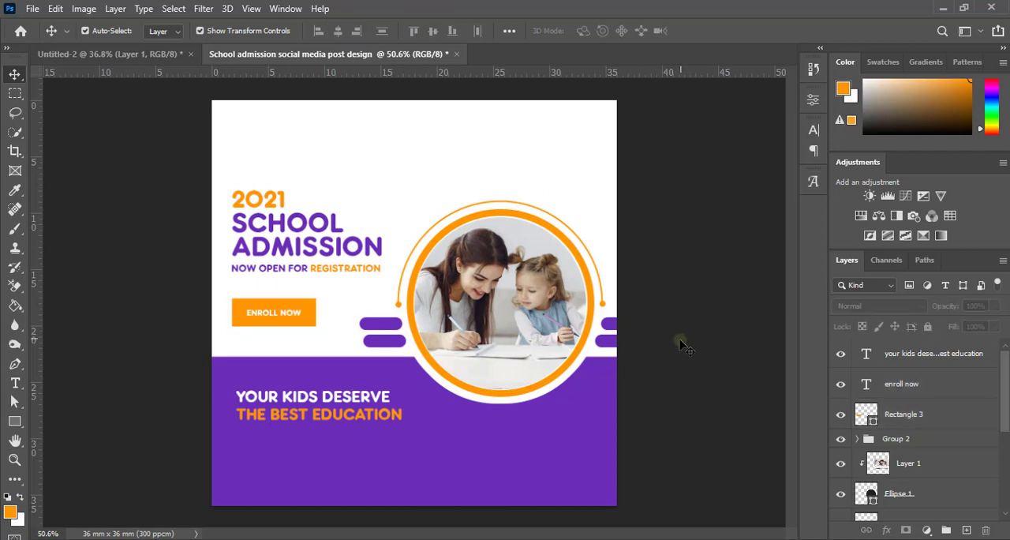
Step: Align the left edge of the YOUR KIDS DESERVE THE BEST EDUCATION text with Group 2
click(367, 400)
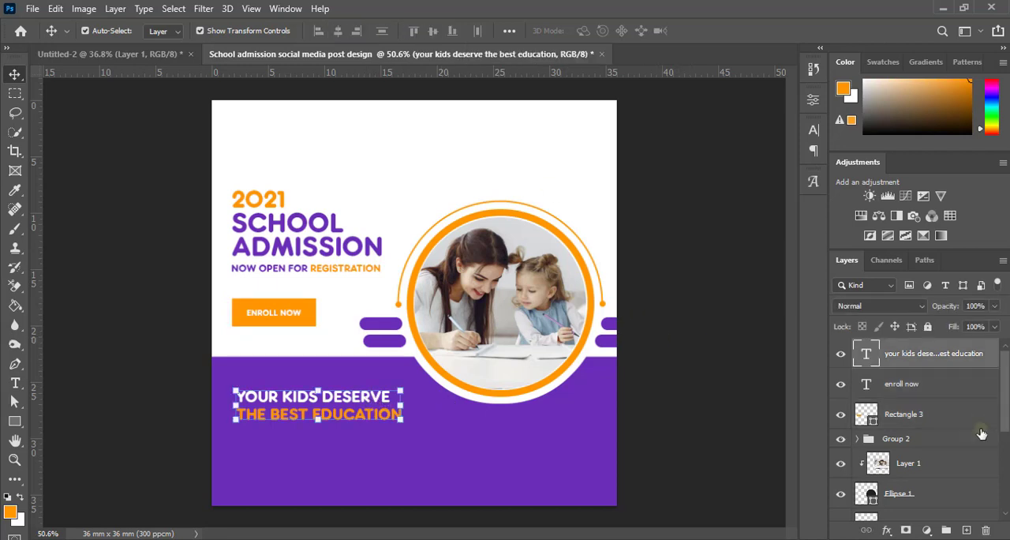
ctrl+click(899, 440)
click(319, 30)
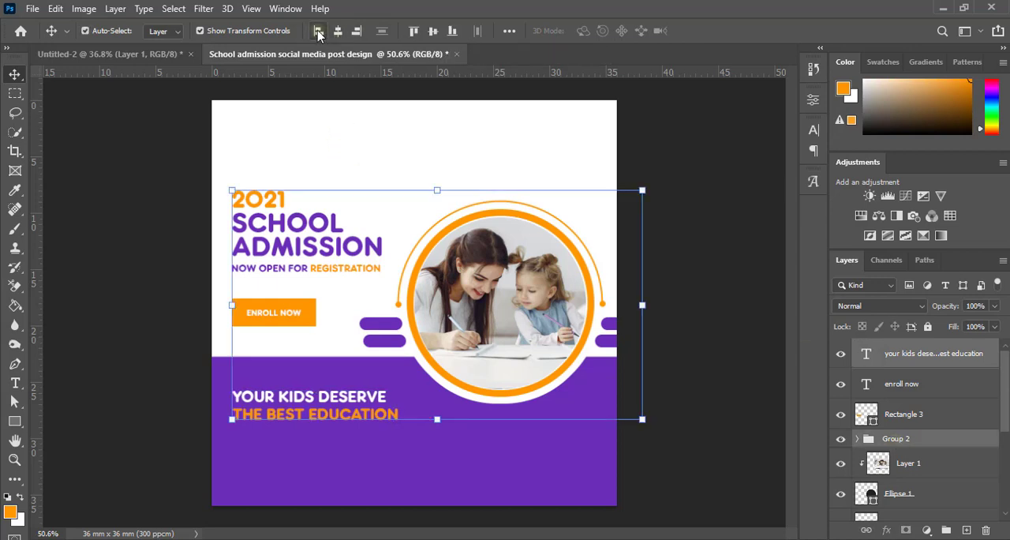
click(689, 297)
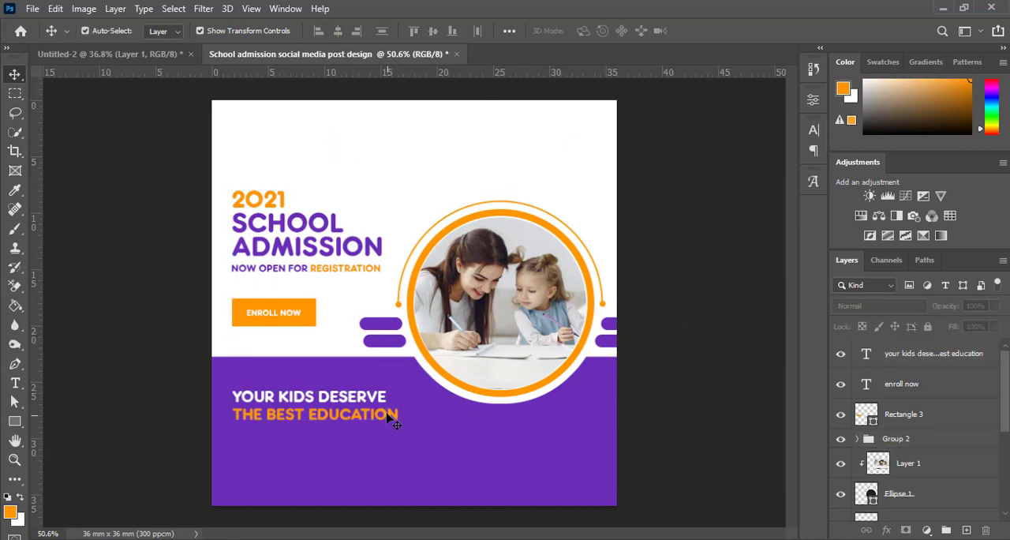
Step: Paste the copied orange phone icon and white phone number into the post and place them below THE BEST EDUCATION
scroll(387, 416, down, 5)
scroll(388, 416, up, 6)
scroll(388, 416, down, 2)
scroll(387, 416, up, 2)
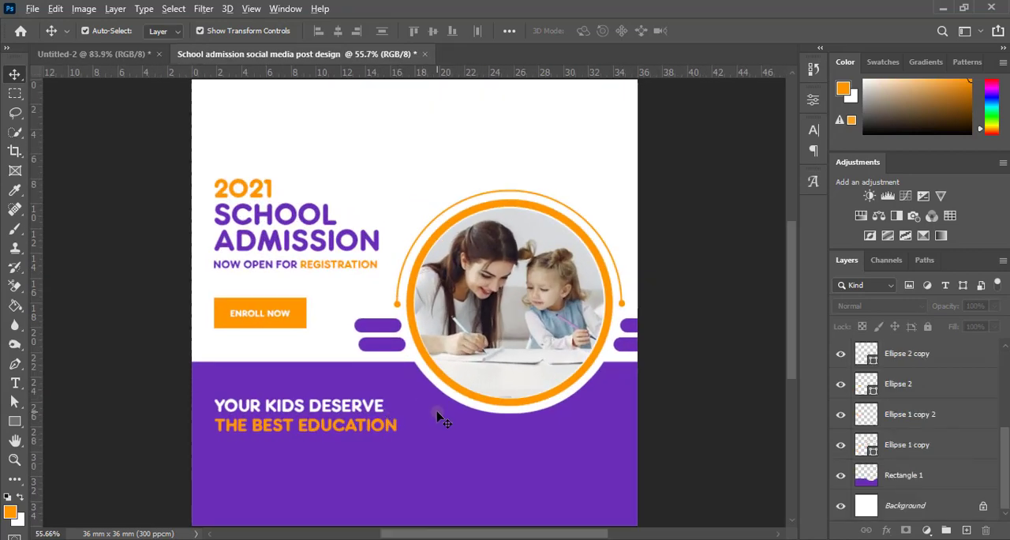
scroll(440, 417, up, 3)
key(ctrl+v)
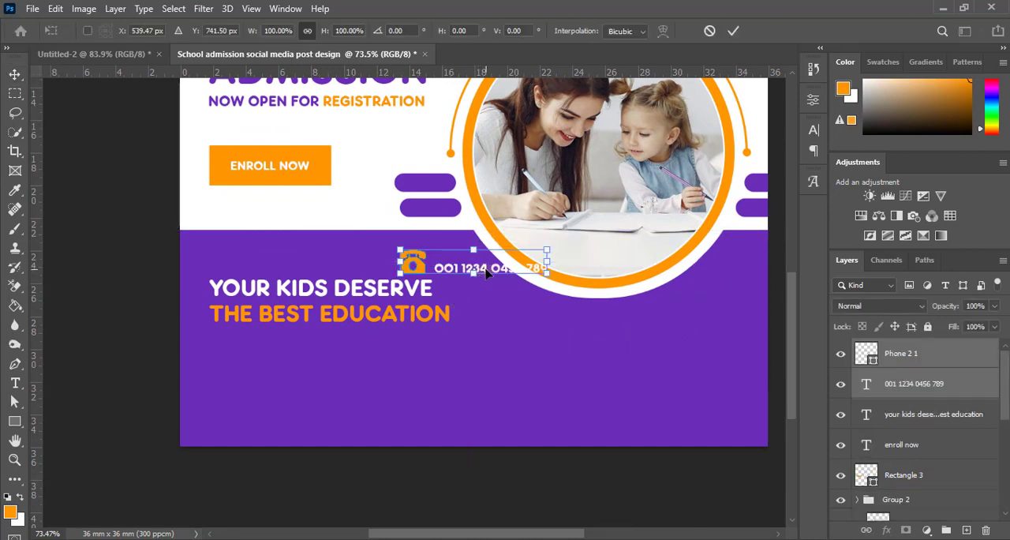
drag(480, 280, 304, 405)
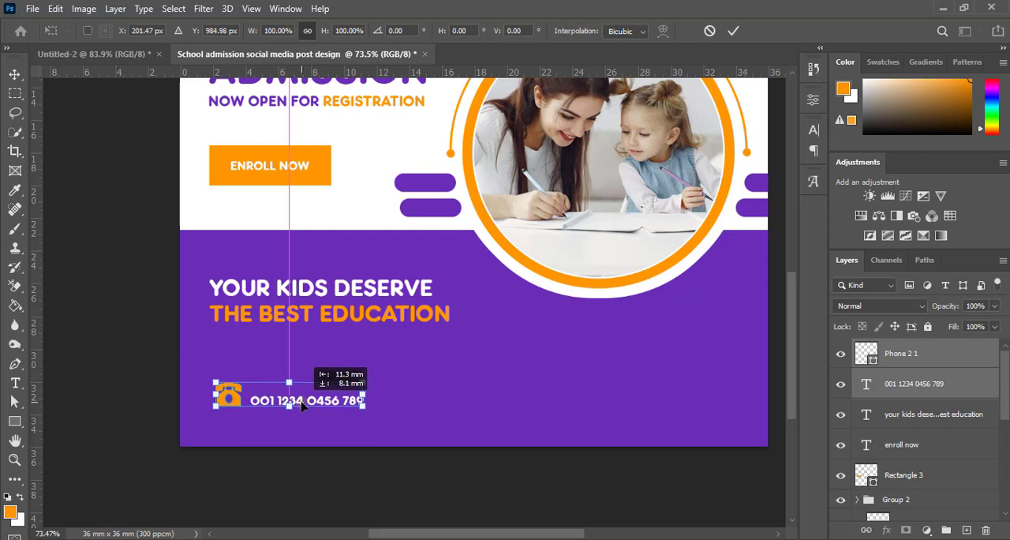
click(733, 30)
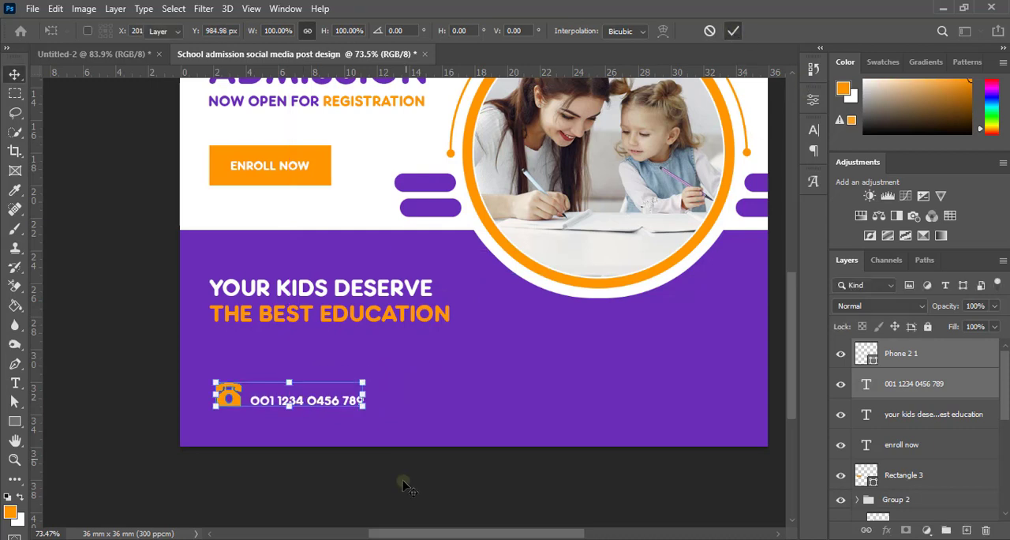
click(404, 484)
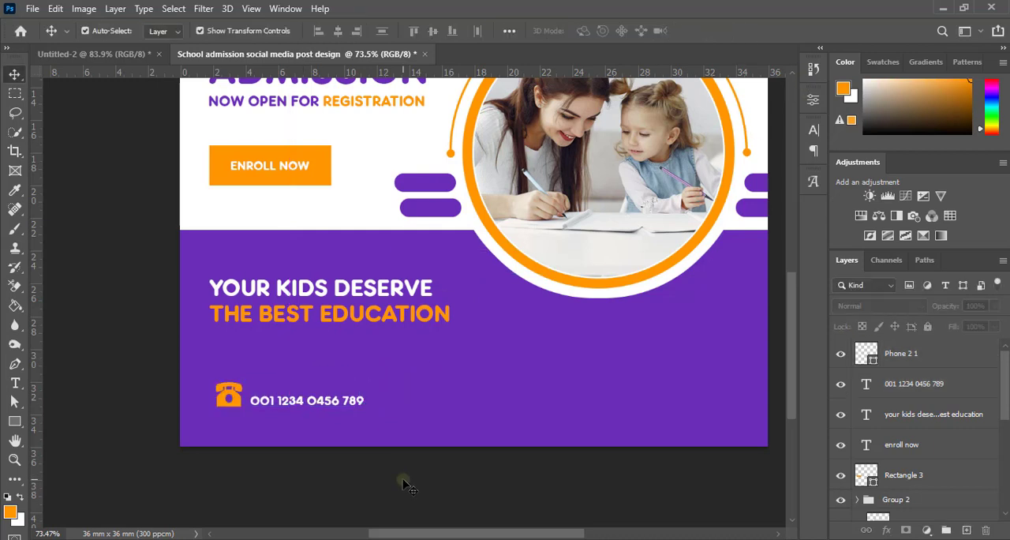
Step: Paste the copied Call to find out more text, place it just above the phone number and nudge it down slightly
scroll(403, 484, up, 2)
key(ctrl+v)
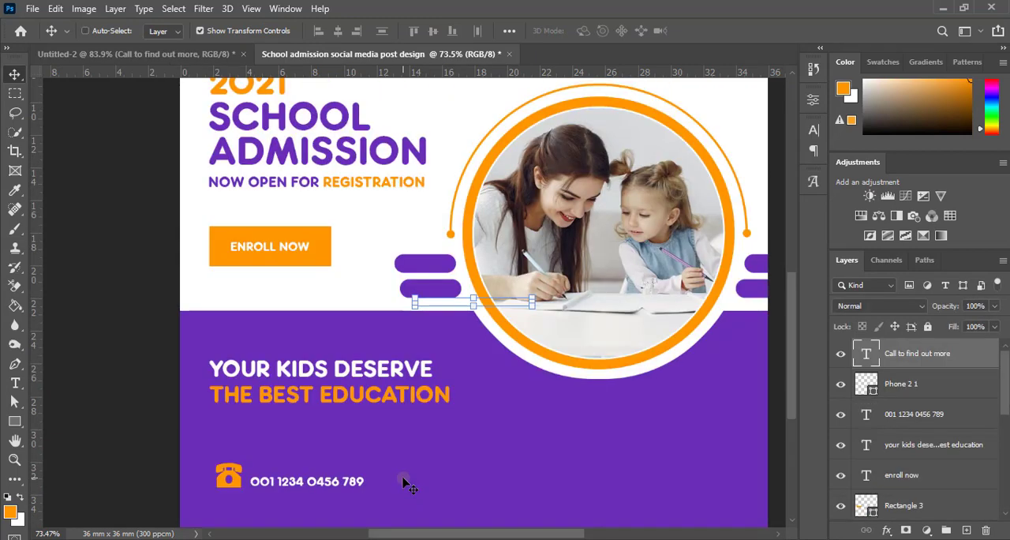
drag(506, 306, 342, 471)
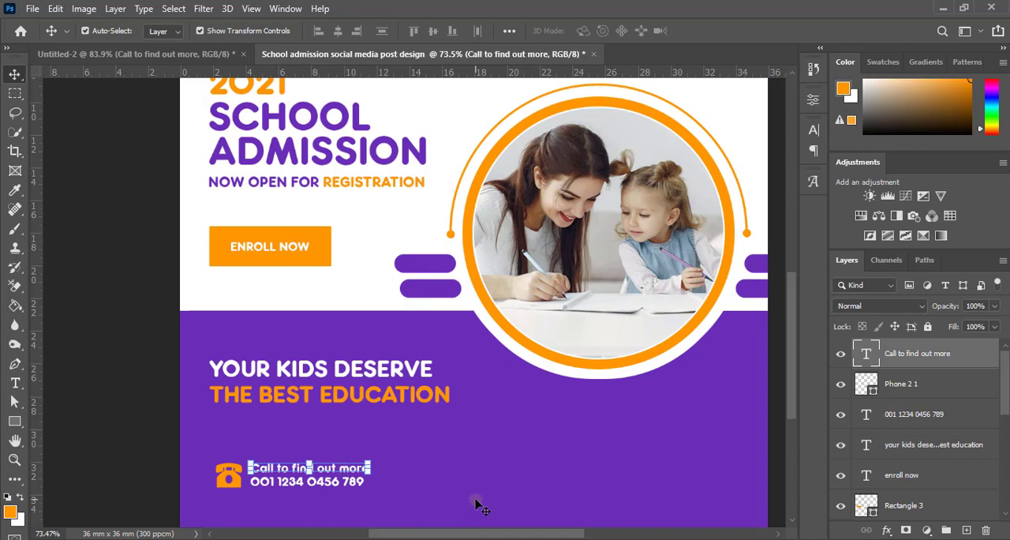
key(Down)
key(Down)
key(Down)
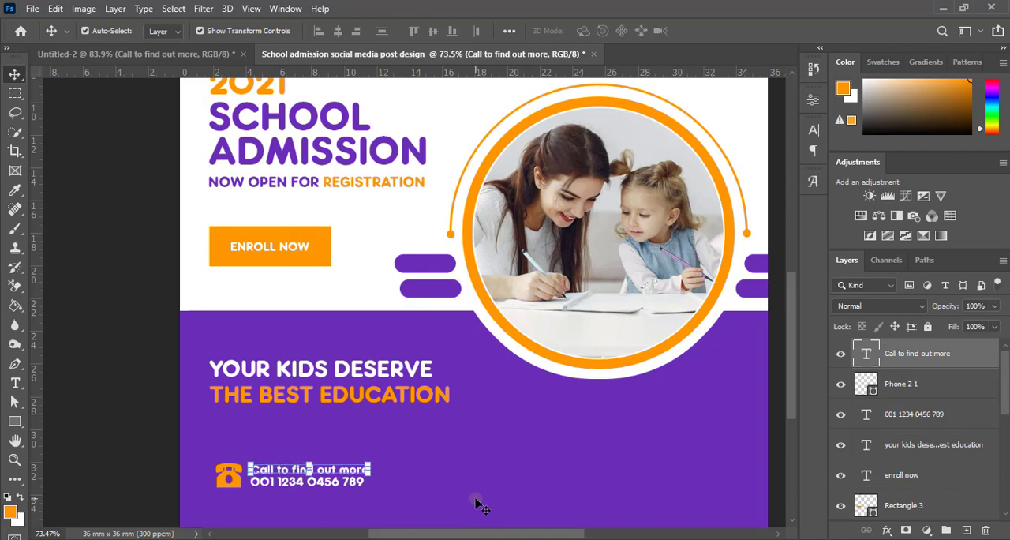
click(155, 405)
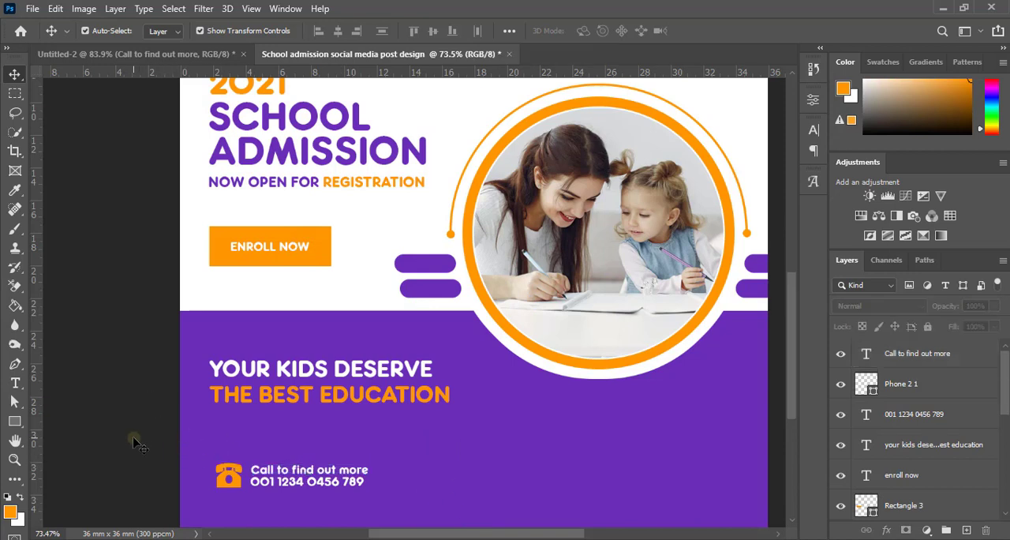
Step: Check the phone icon's position beside the contact text and look over the whole post layout
click(239, 484)
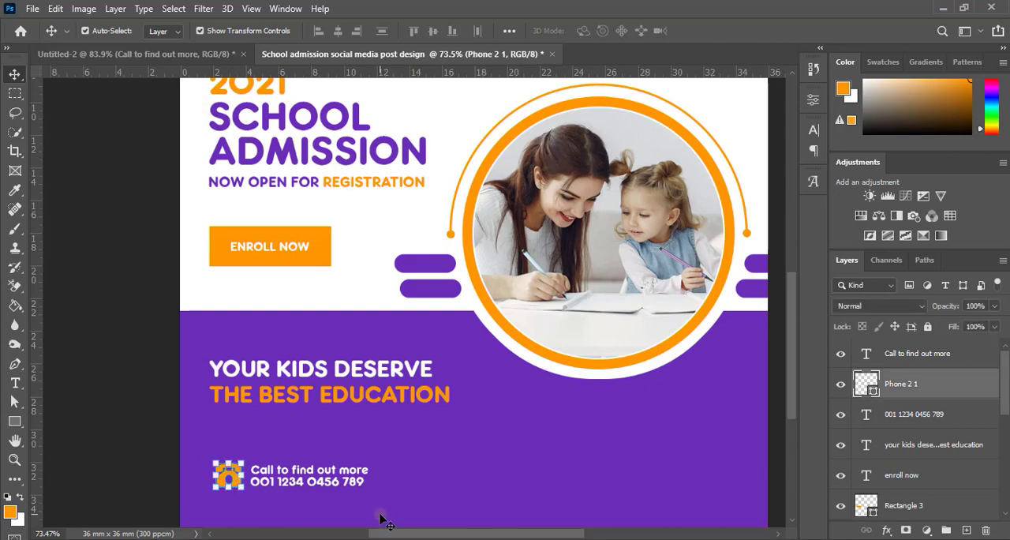
click(114, 403)
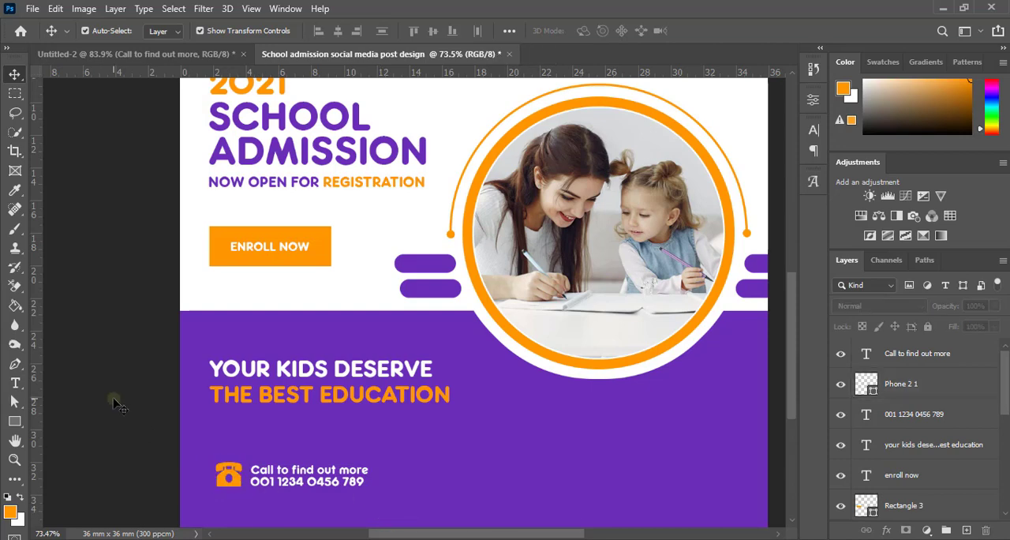
scroll(114, 403, down, 8)
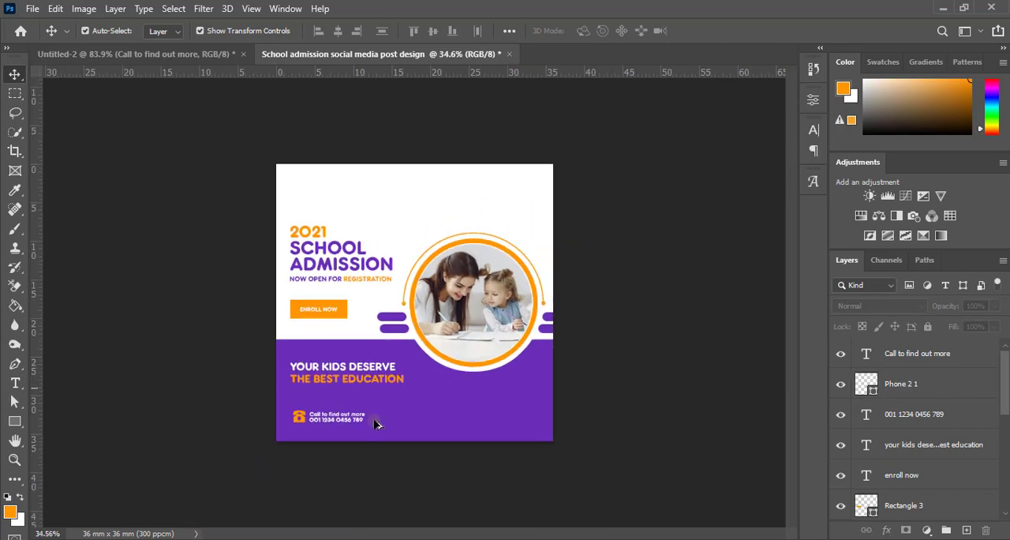
scroll(487, 443, up, 2)
scroll(488, 444, down, 3)
scroll(488, 444, up, 4)
scroll(485, 445, down, 3)
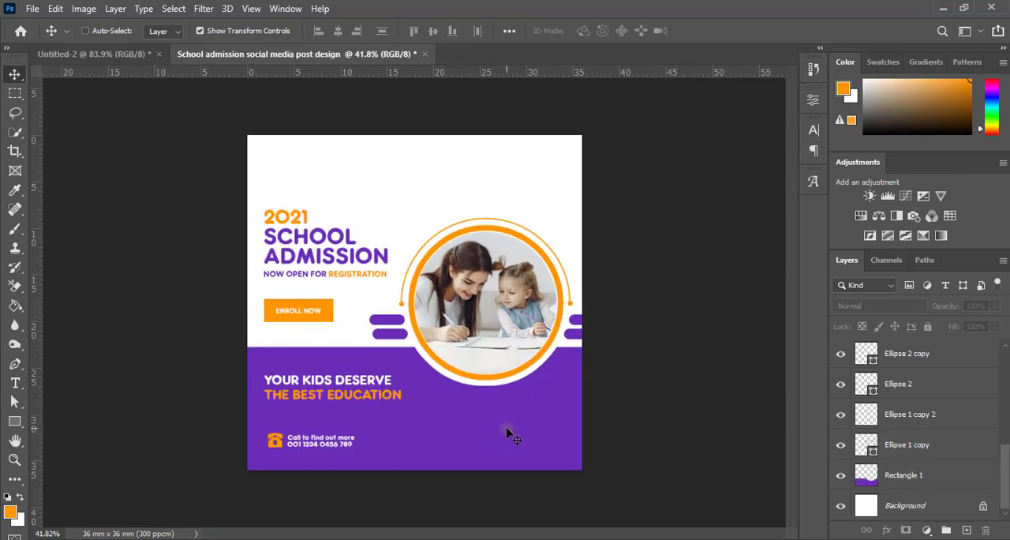
ctrl+click(509, 435)
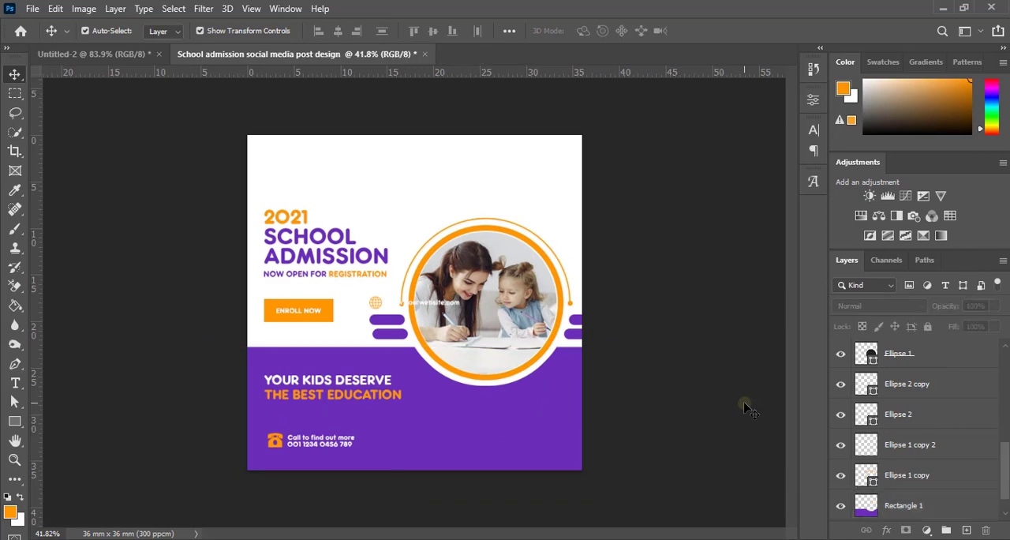
drag(1006, 487, 1008, 371)
click(944, 368)
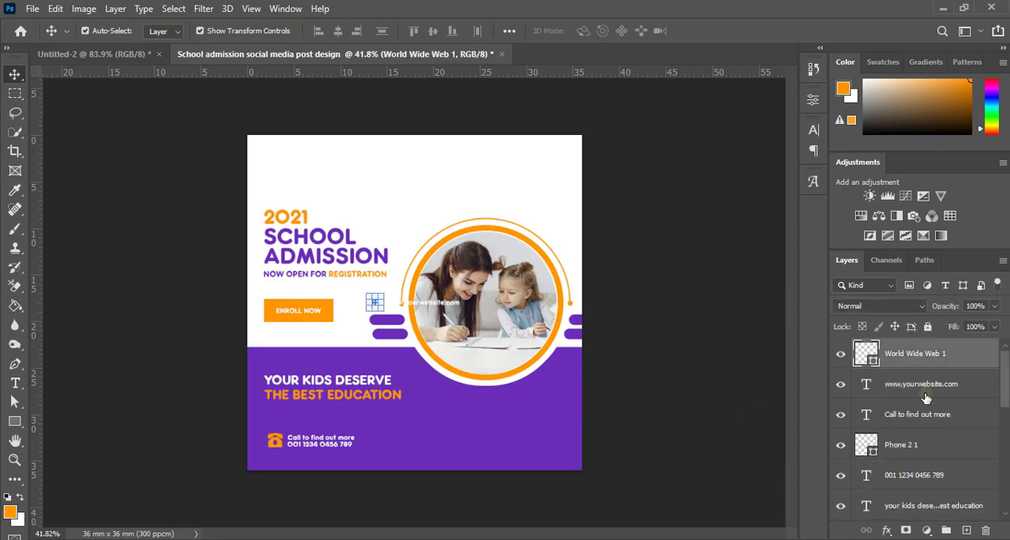
shift+click(926, 387)
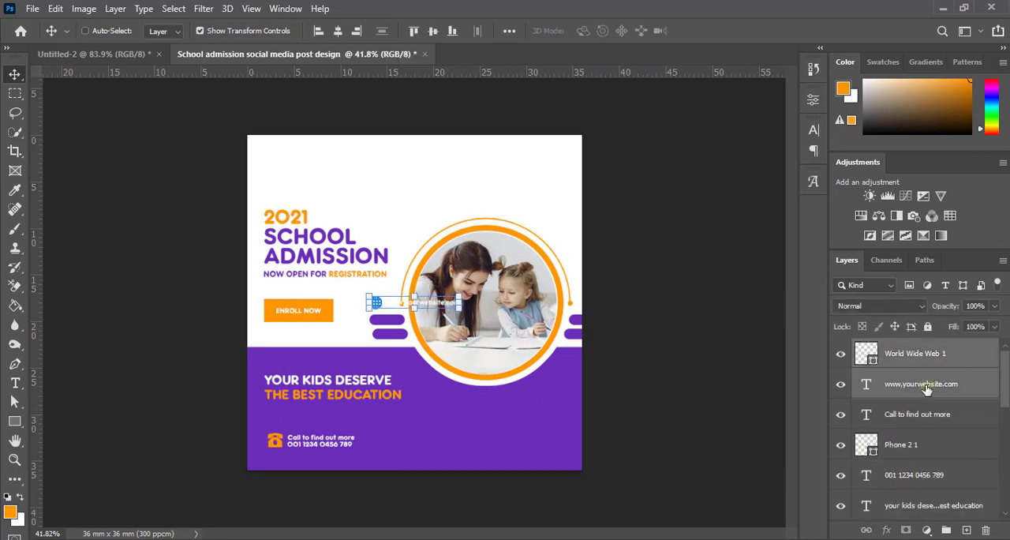
key(ctrl+t)
drag(435, 314, 535, 447)
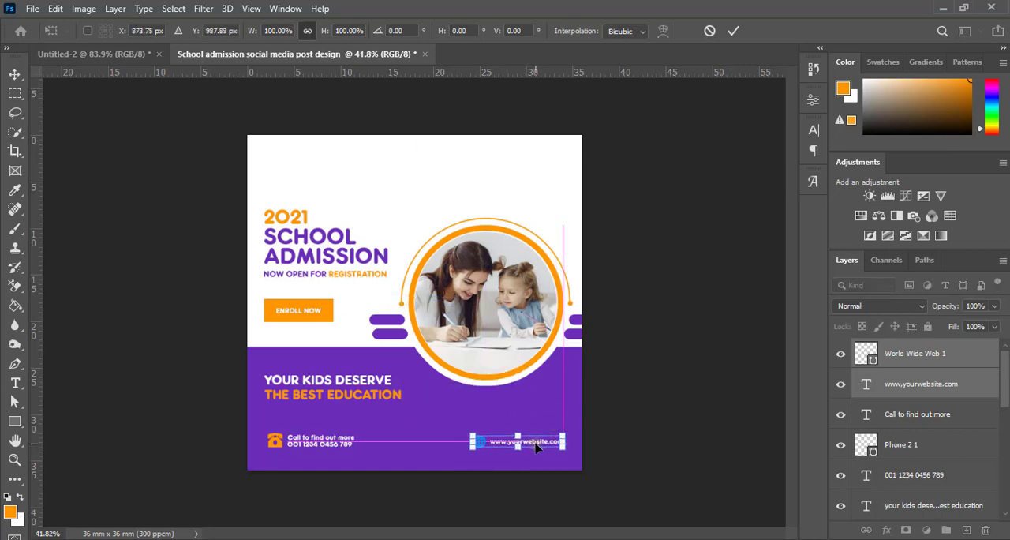
click(733, 31)
click(664, 349)
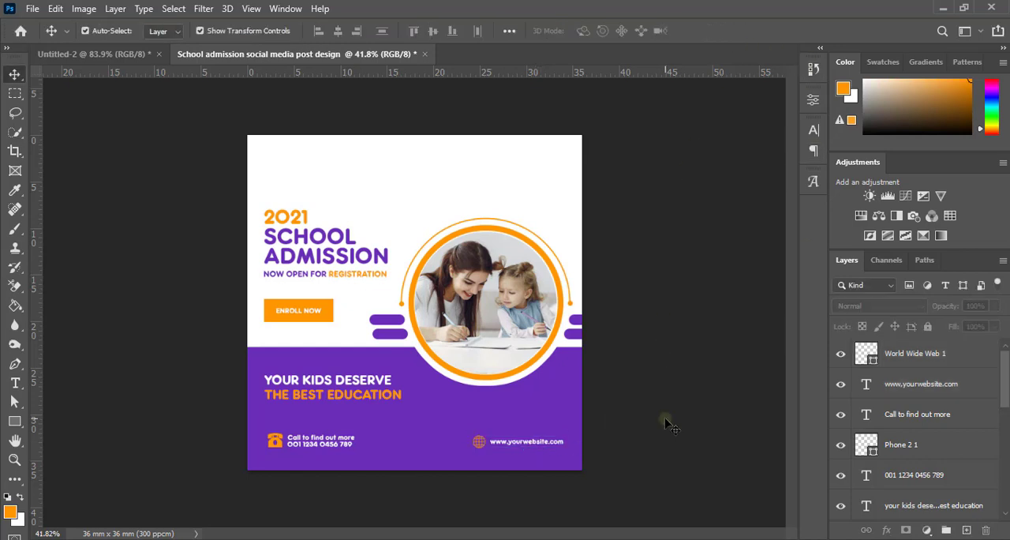
Step: Examine the whole post layout, including the empty white area above the 2021 headline
scroll(641, 353, up, 5)
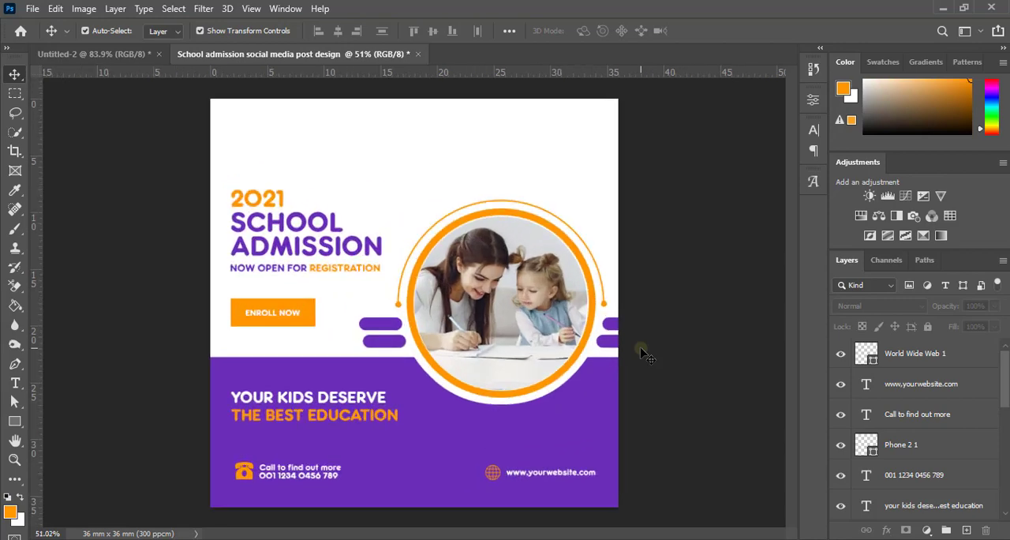
scroll(238, 164, down, 2)
scroll(360, 207, up, 3)
scroll(445, 219, down, 5)
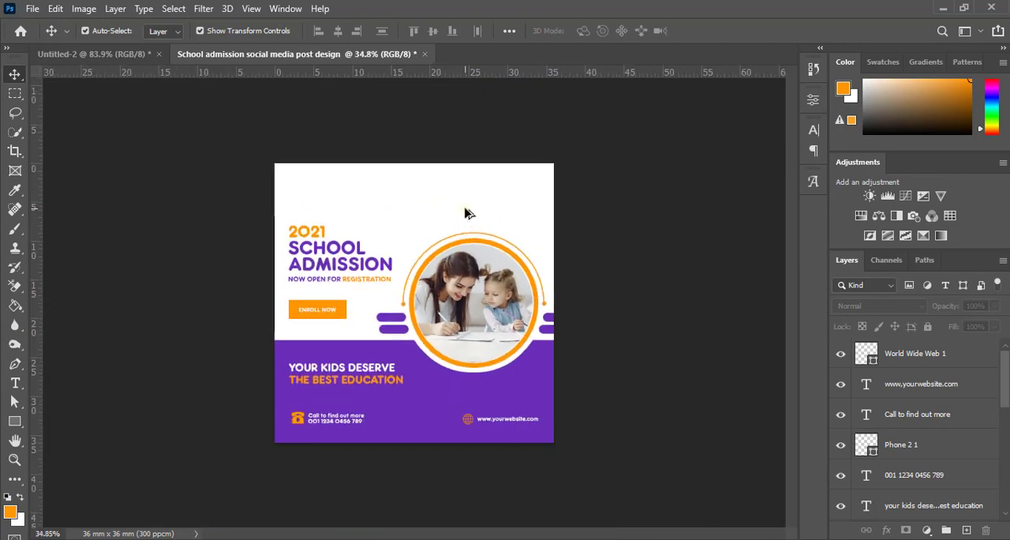
scroll(465, 208, up, 5)
scroll(465, 210, down, 2)
scroll(356, 163, up, 1)
scroll(361, 165, down, 3)
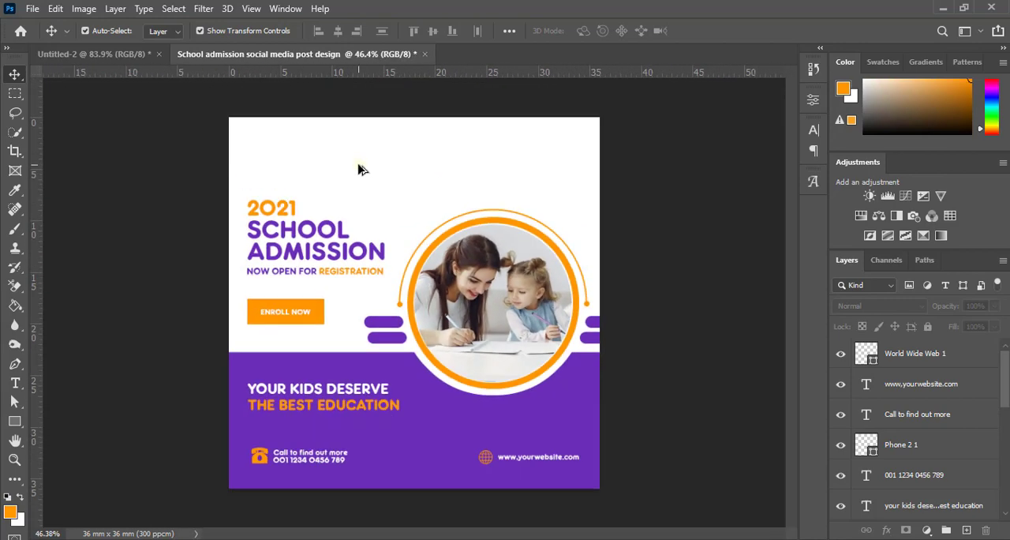
scroll(378, 185, up, 2)
scroll(344, 185, down, 2)
scroll(352, 190, up, 2)
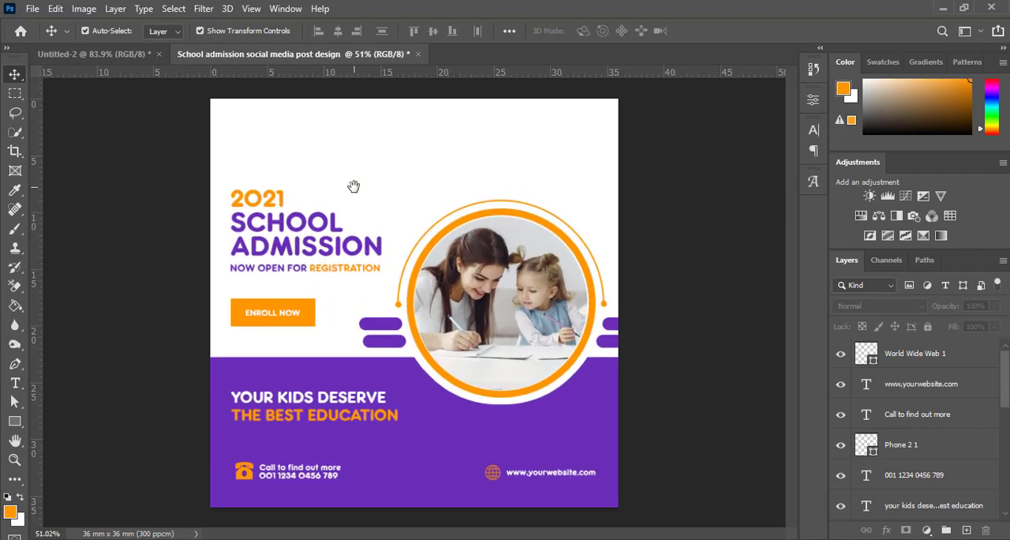
scroll(359, 212, up, 2)
scroll(369, 237, down, 1)
scroll(383, 268, up, 2)
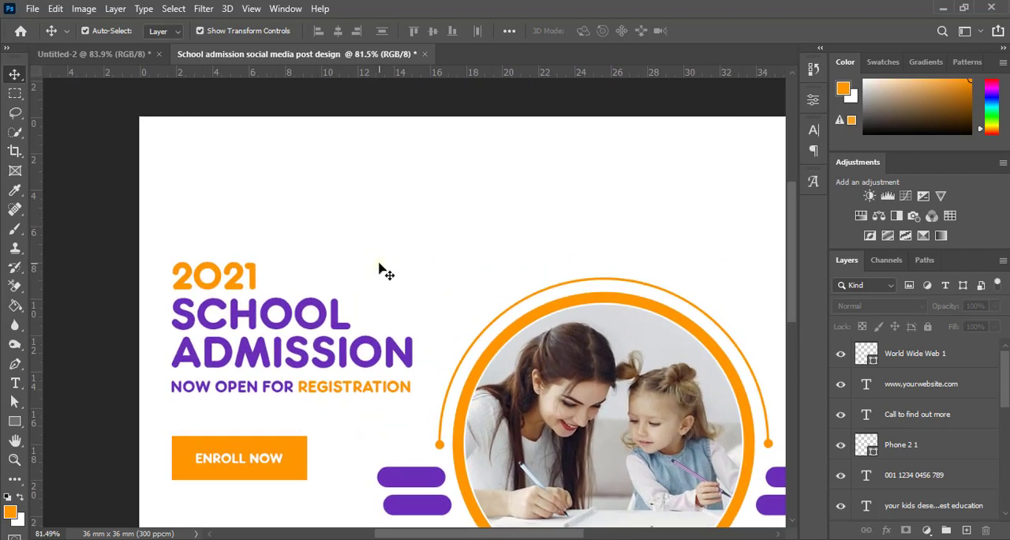
Step: Paste the copied orange graduation cap logo with the purple YOUR LOGO text into the post
drag(342, 252, 337, 251)
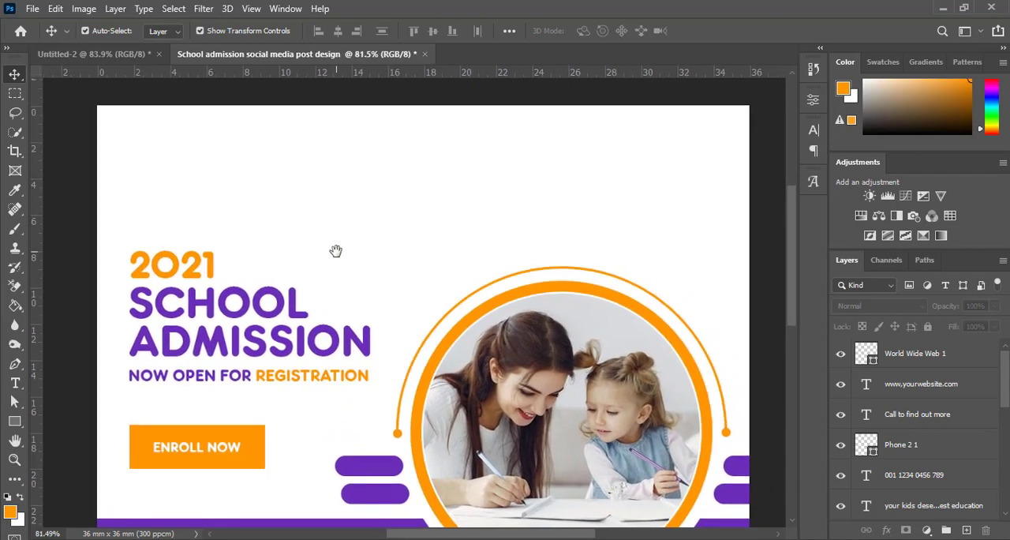
scroll(337, 251, down, 1)
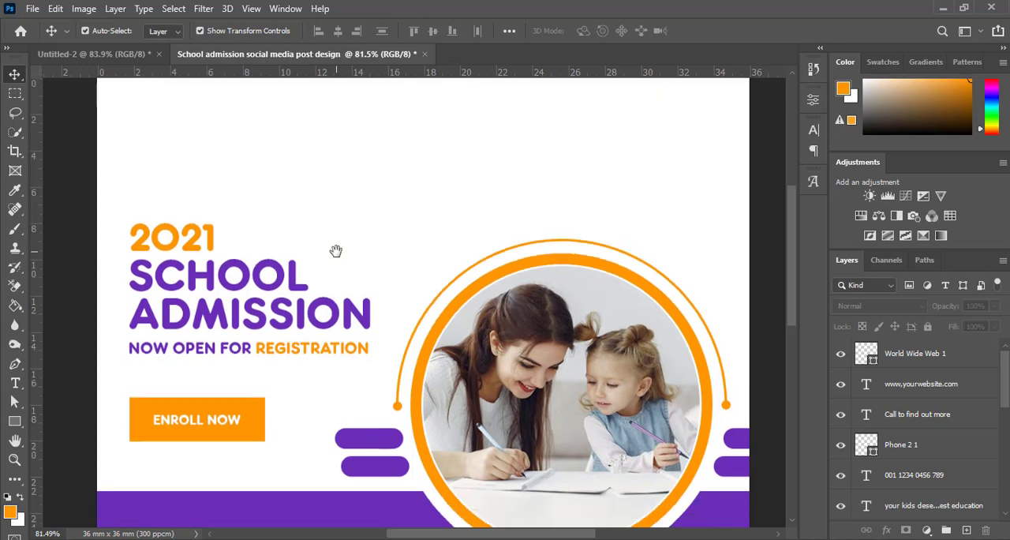
key(ctrl+v)
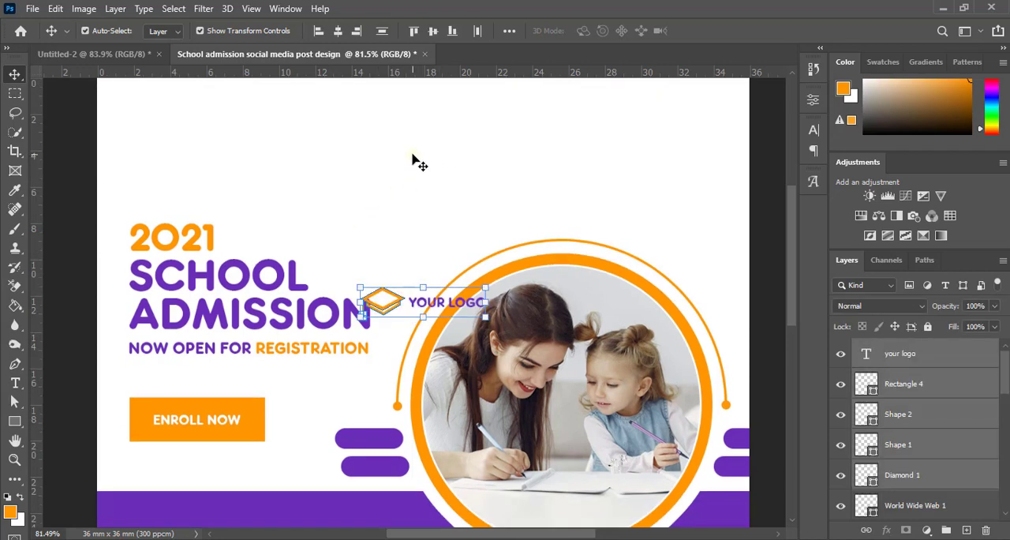
key(ctrl+t)
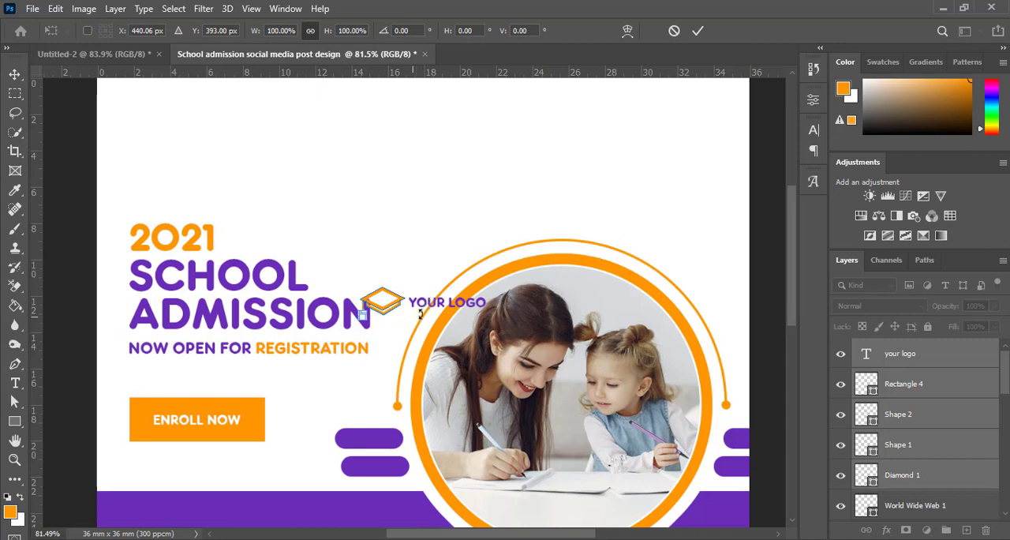
scroll(430, 315, up, 2)
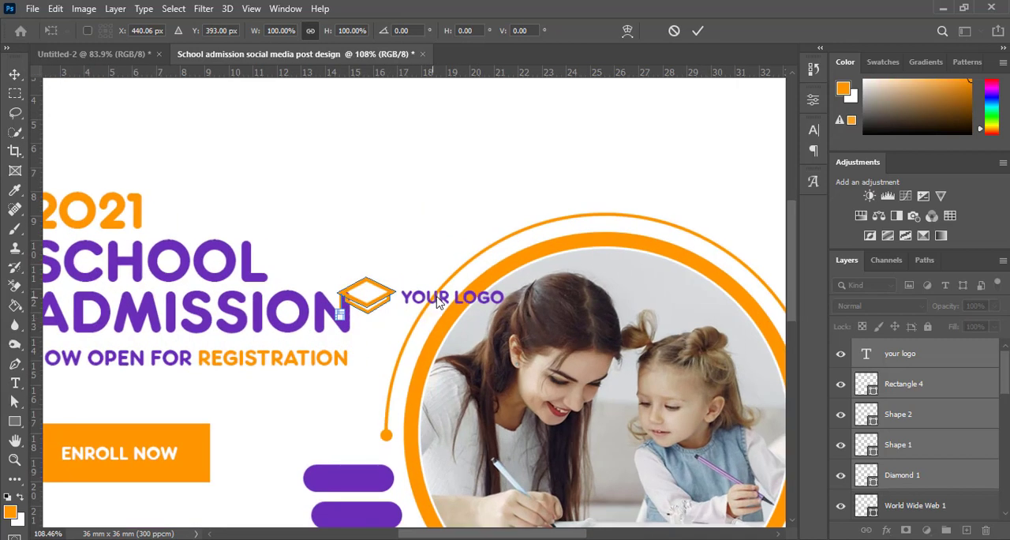
key(ctrl+z)
click(698, 30)
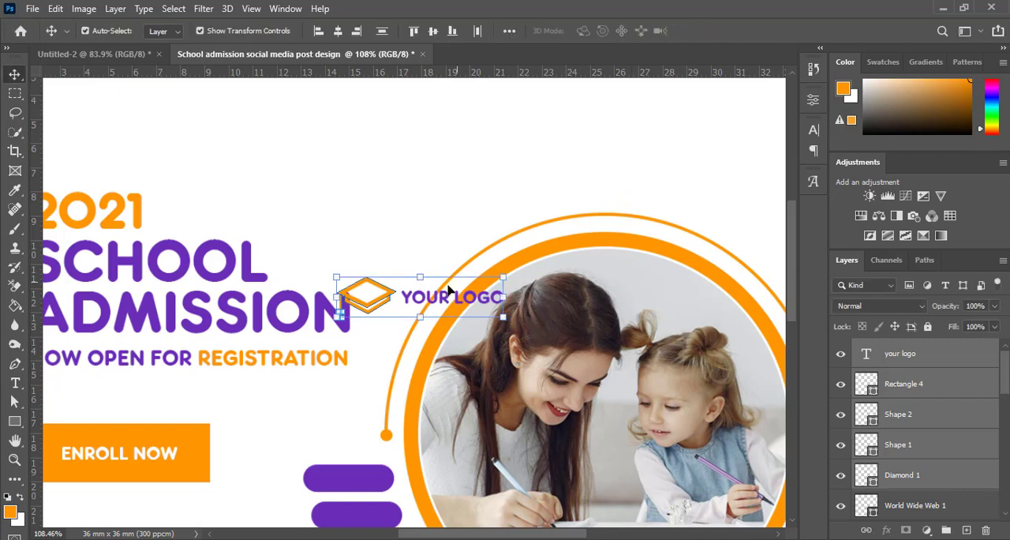
key(ctrl+t)
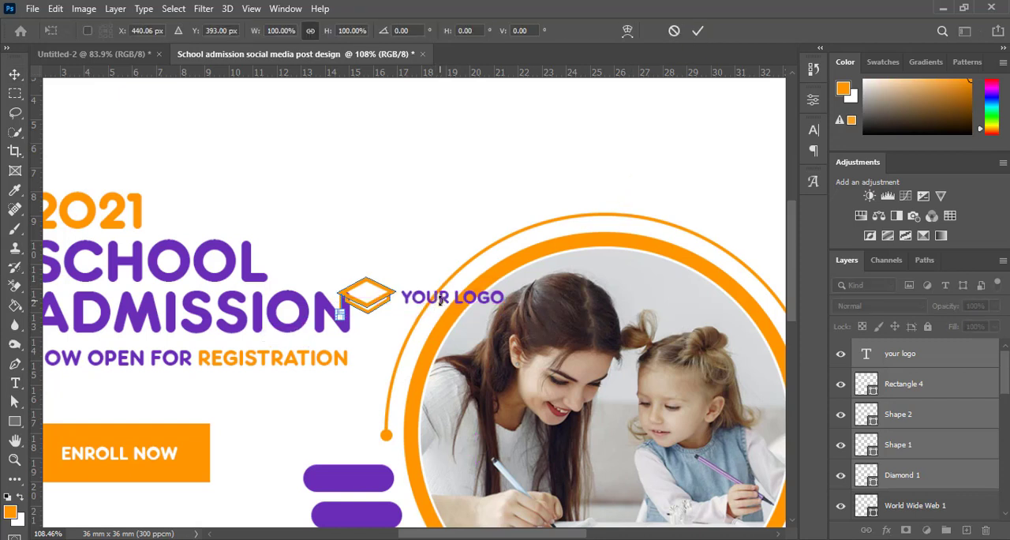
click(701, 31)
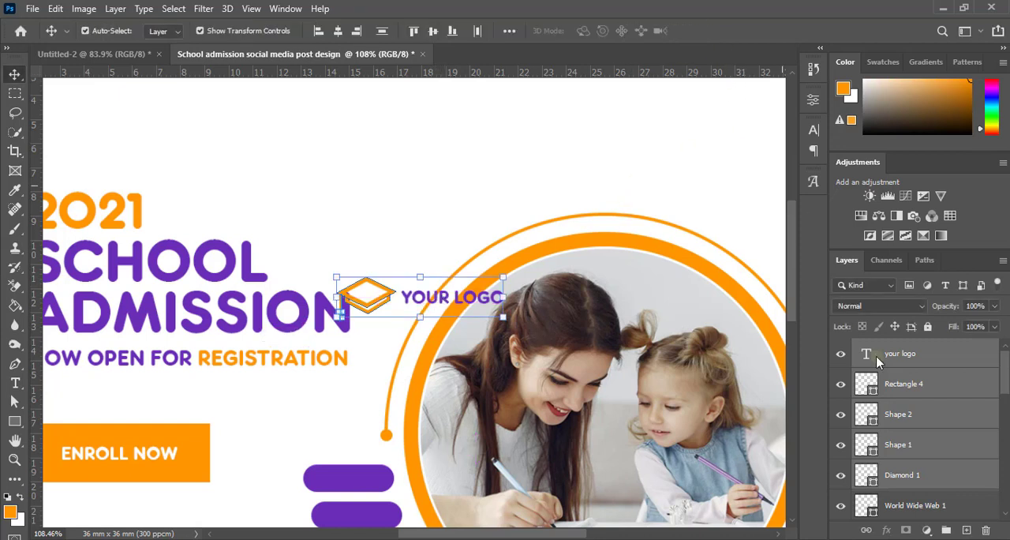
Step: Group the graduation cap shapes and YOUR LOGO text, then collapse and select the whole group
click(949, 532)
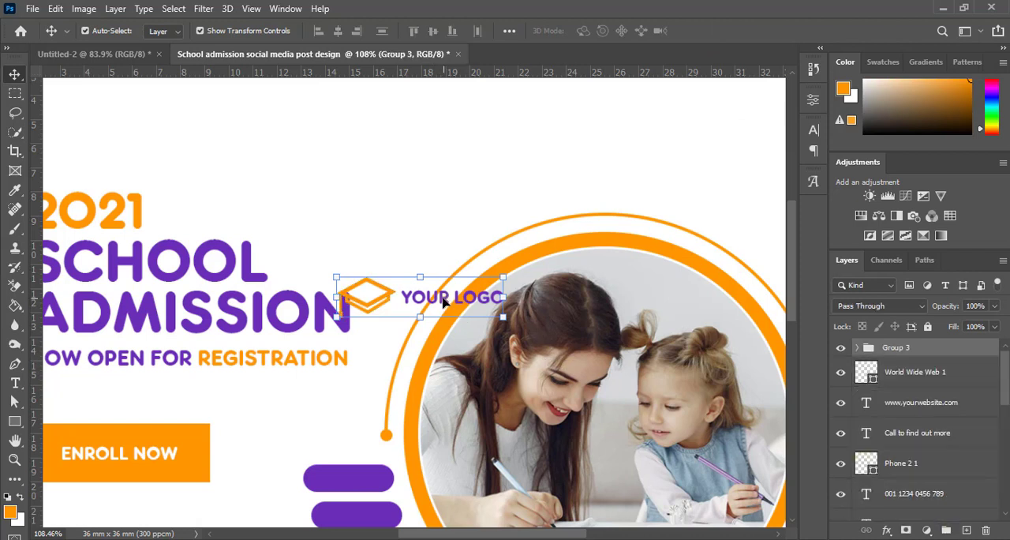
drag(443, 297, 360, 199)
key(ctrl+z)
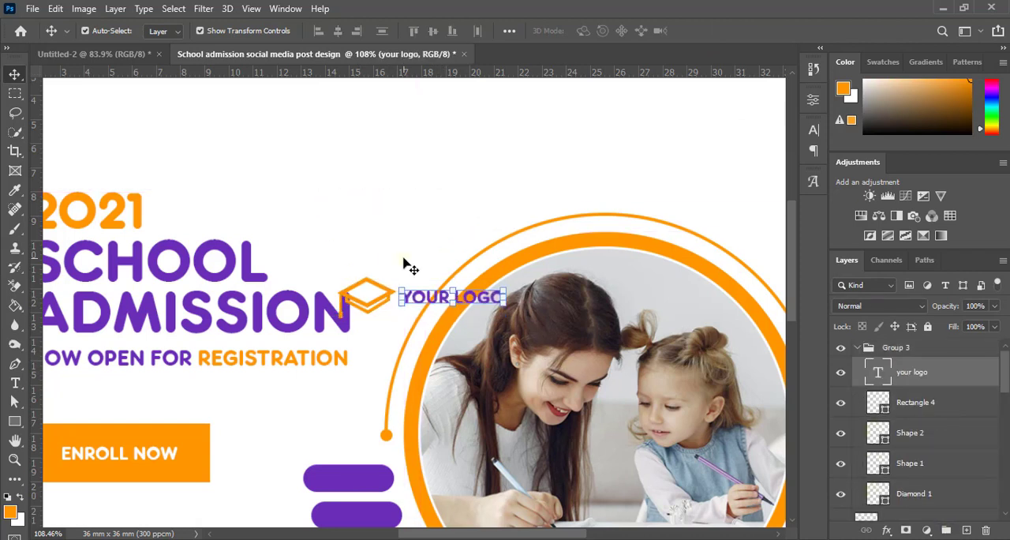
click(857, 347)
click(900, 350)
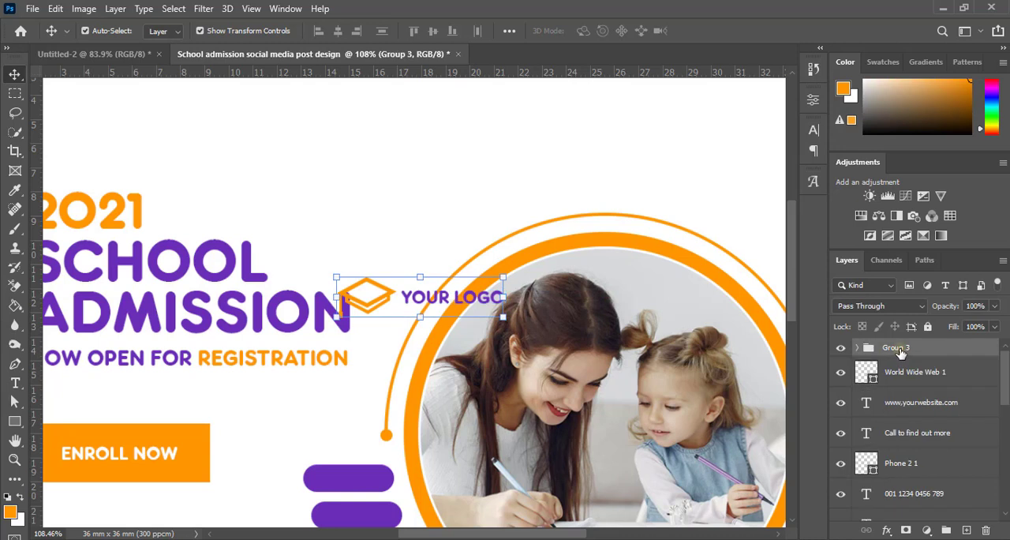
Step: Move the logo group into the white area's upper-left corner, above the 2021 headline near its left edge
key(ctrl+t)
drag(444, 300, 212, 162)
key(space)
drag(285, 220, 514, 295)
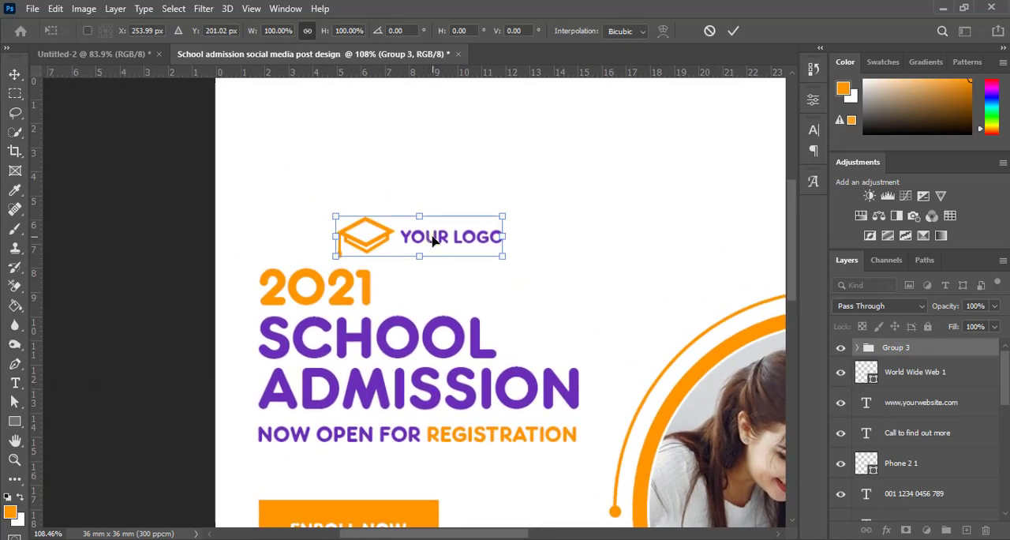
drag(433, 241, 362, 131)
scroll(427, 241, up, 5)
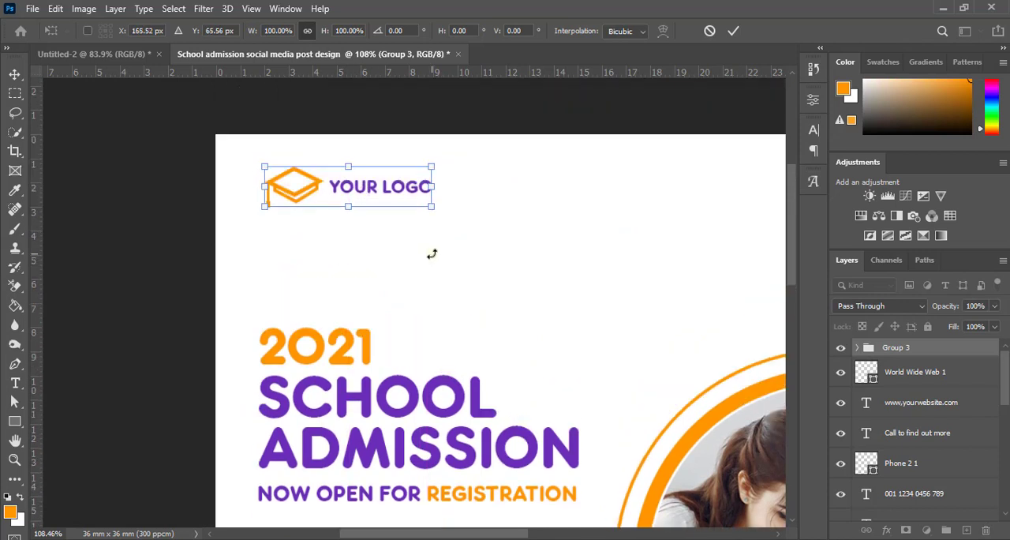
scroll(431, 253, down, 2)
drag(377, 173, 374, 190)
click(733, 31)
scroll(426, 254, down, 4)
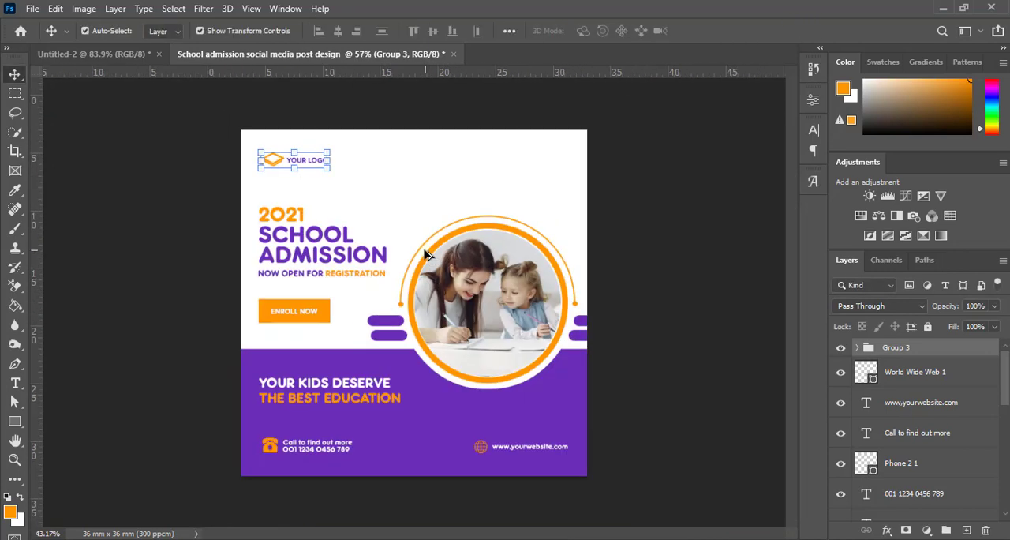
click(675, 221)
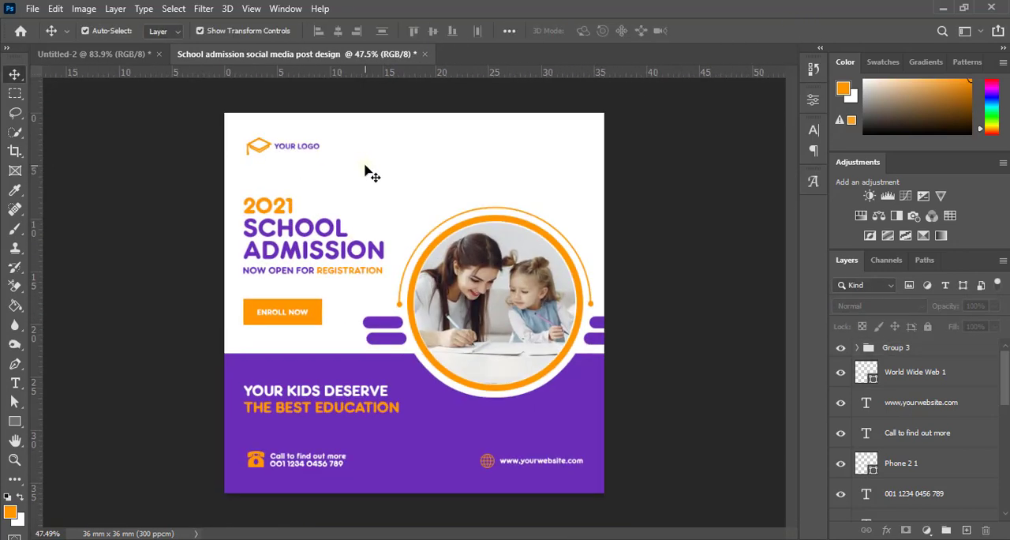
Step: Try the Bold style of RockoUltraFLF on the YOUR LOGO text
scroll(368, 172, up, 1)
scroll(339, 158, up, 3)
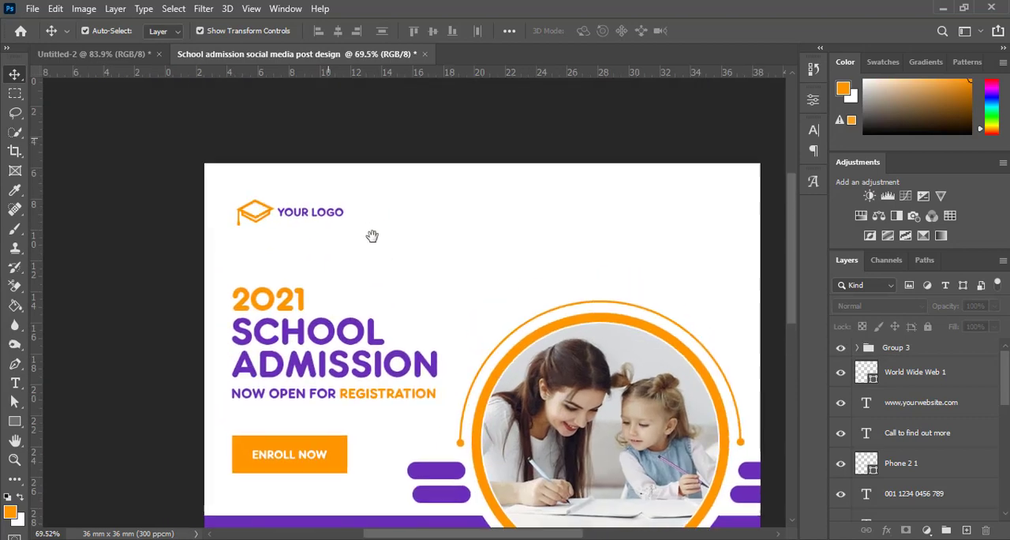
click(354, 242)
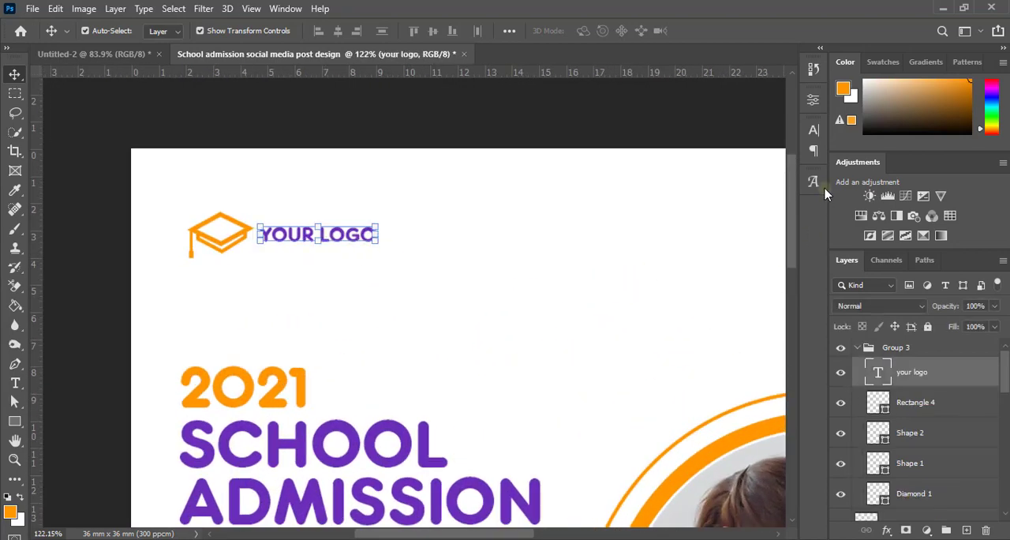
click(814, 130)
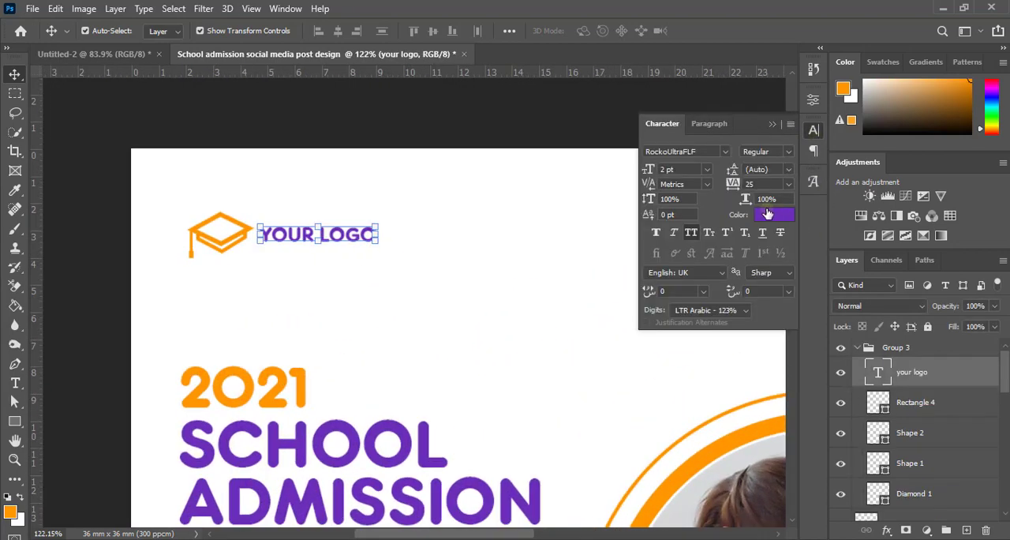
click(786, 153)
click(788, 173)
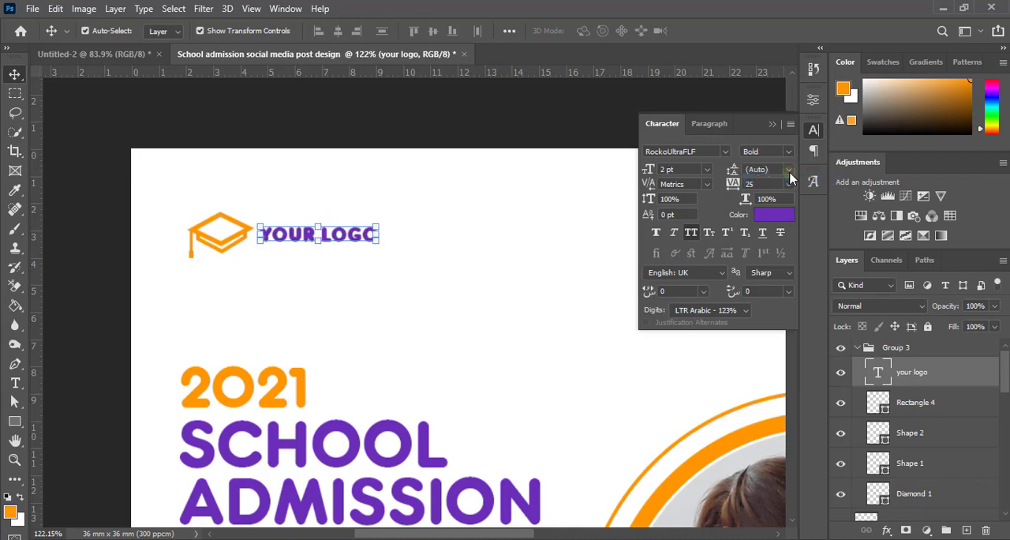
click(255, 142)
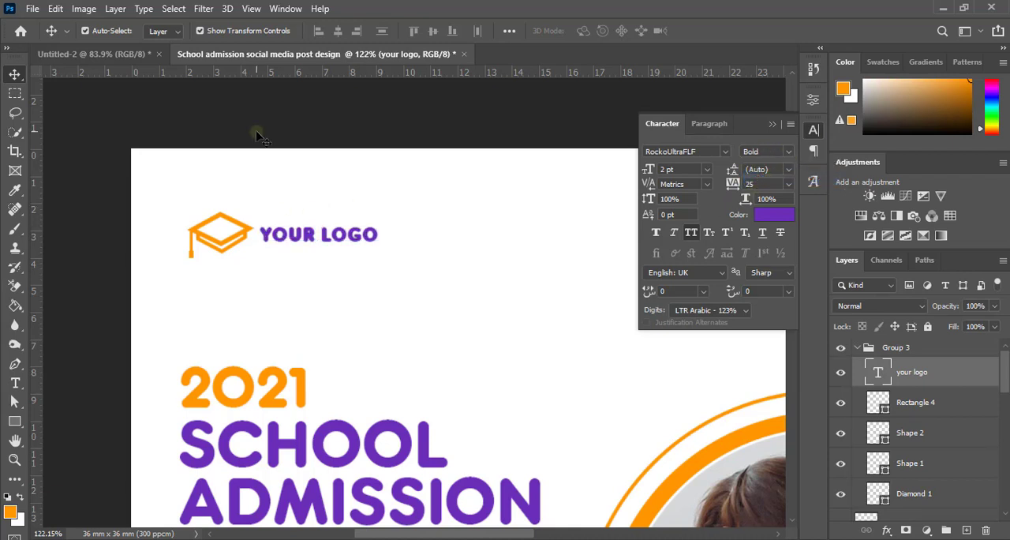
Step: Change the YOUR LOGO text's font to Gotham Black and deselect it
click(361, 239)
click(725, 152)
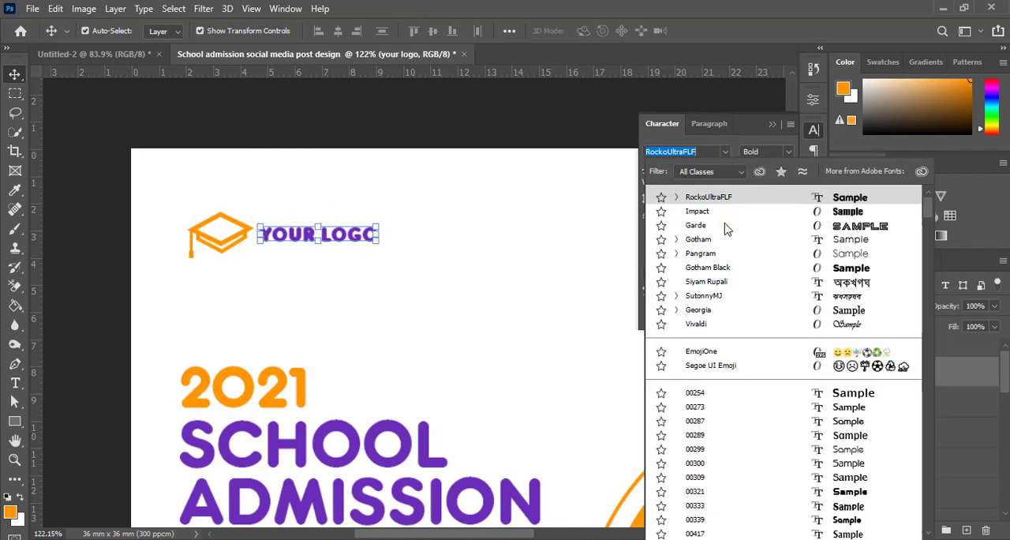
click(727, 268)
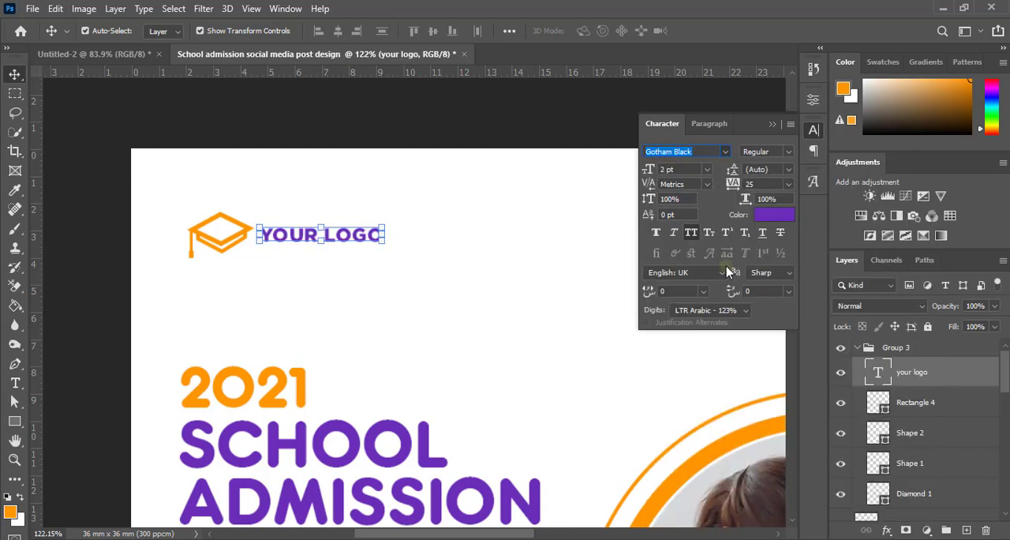
click(106, 142)
scroll(197, 241, down, 10)
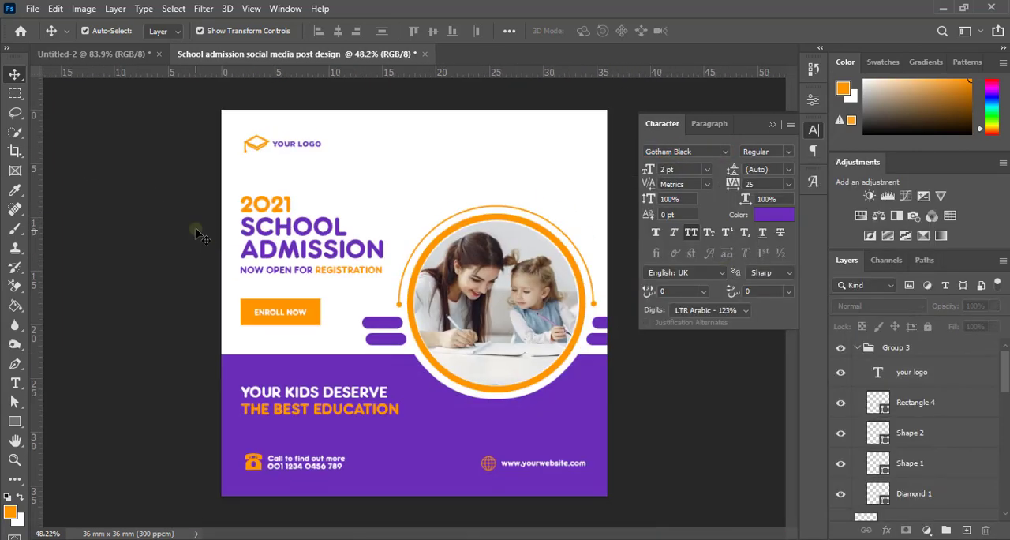
Step: Apply Faux Bold to the YOUR LOGO text, deselect it and hide the character settings
scroll(376, 266, up, 1)
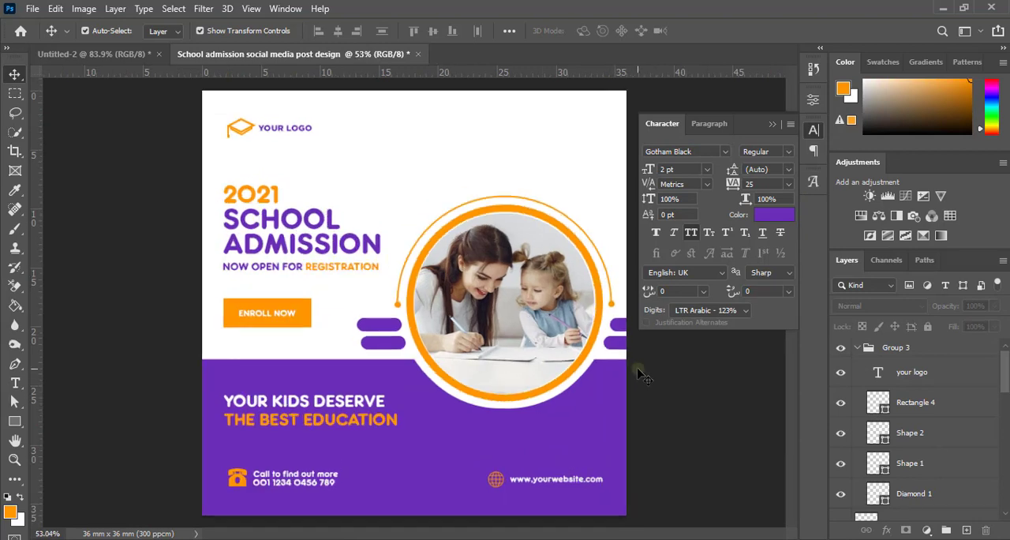
click(305, 150)
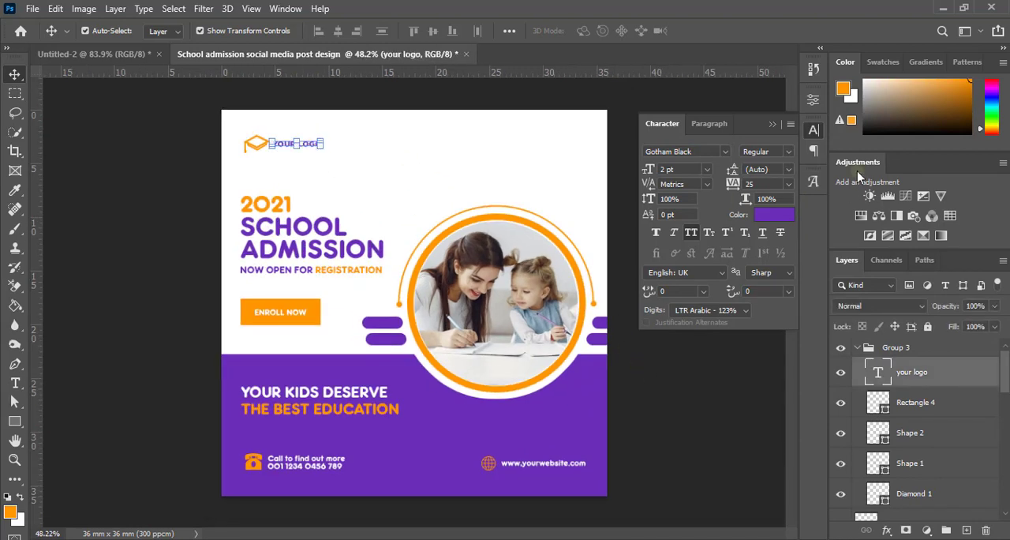
click(789, 151)
click(767, 163)
click(655, 371)
scroll(637, 358, down, 1)
scroll(474, 206, up, 1)
scroll(471, 206, up, 1)
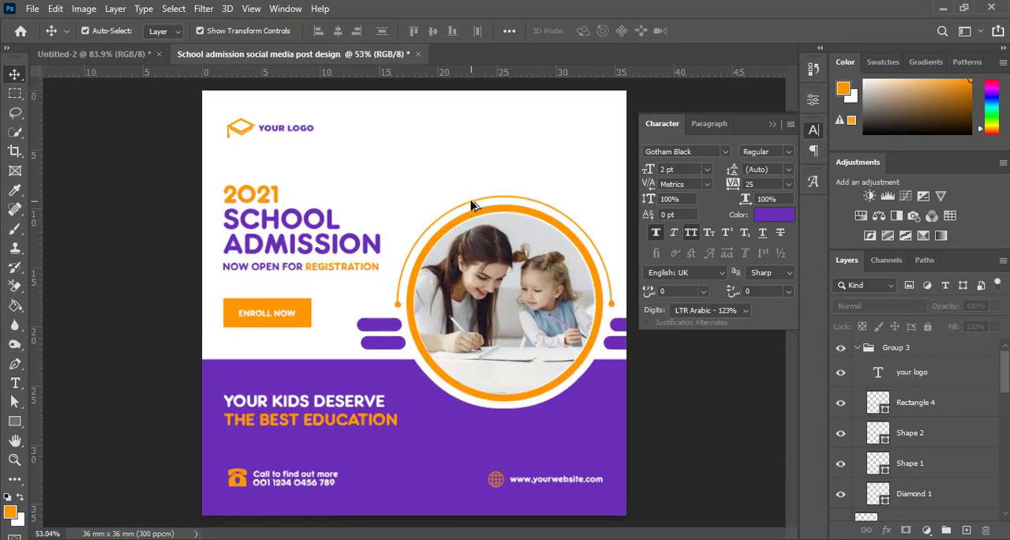
scroll(411, 193, down, 1)
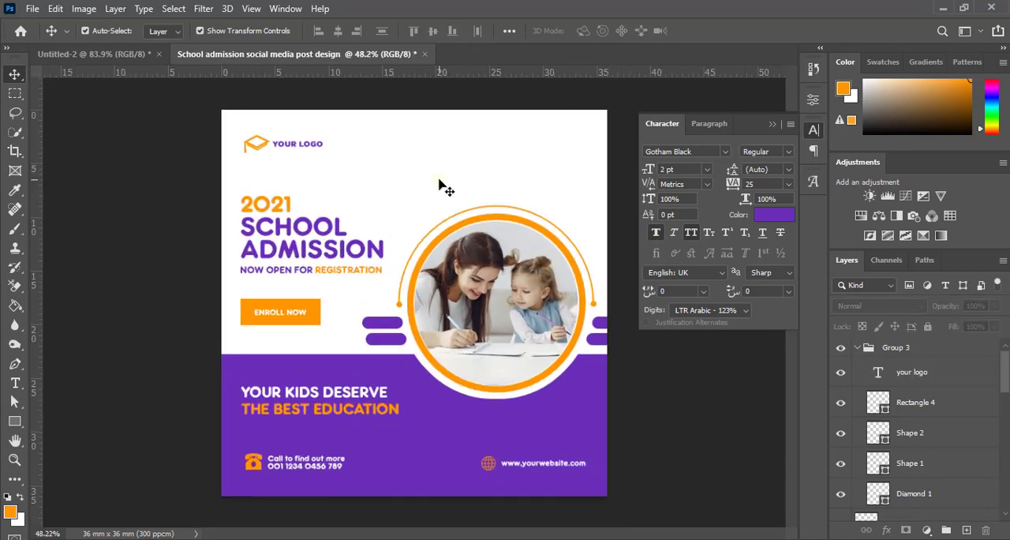
click(771, 125)
scroll(632, 200, down, 1)
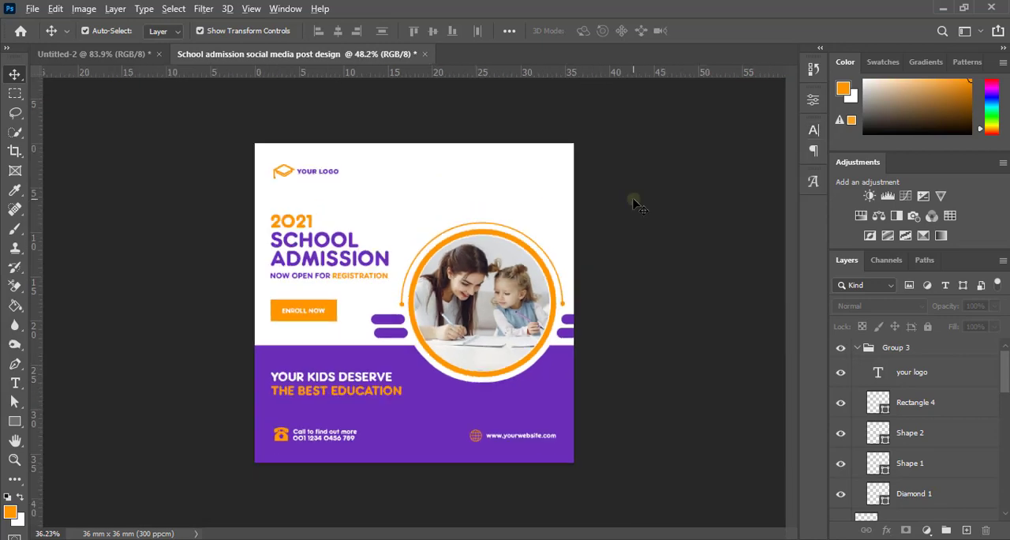
scroll(635, 203, up, 1)
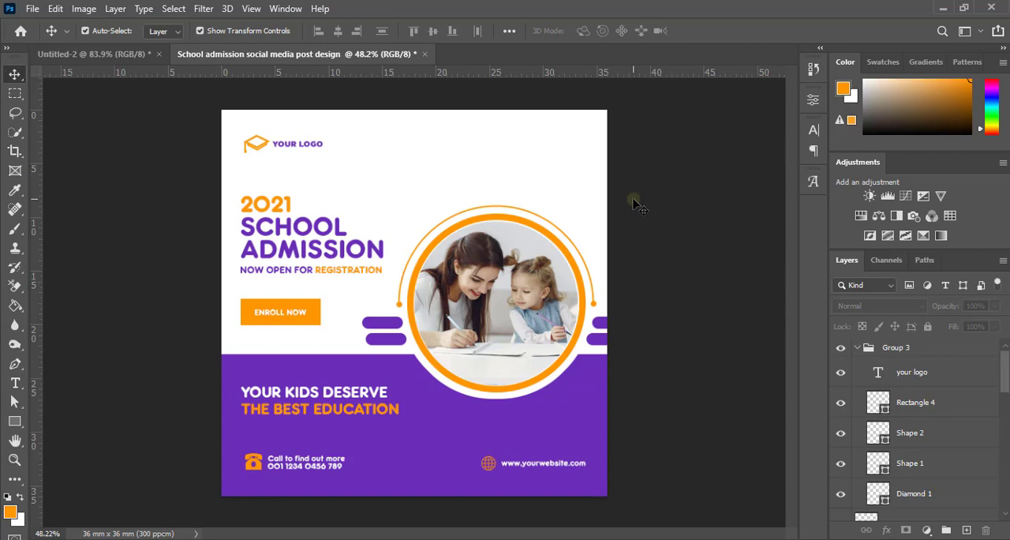
Step: Paste the purple triangle and its orange outline, group them, and move the group across the canvas's top edge above the photo
key(ctrl+v)
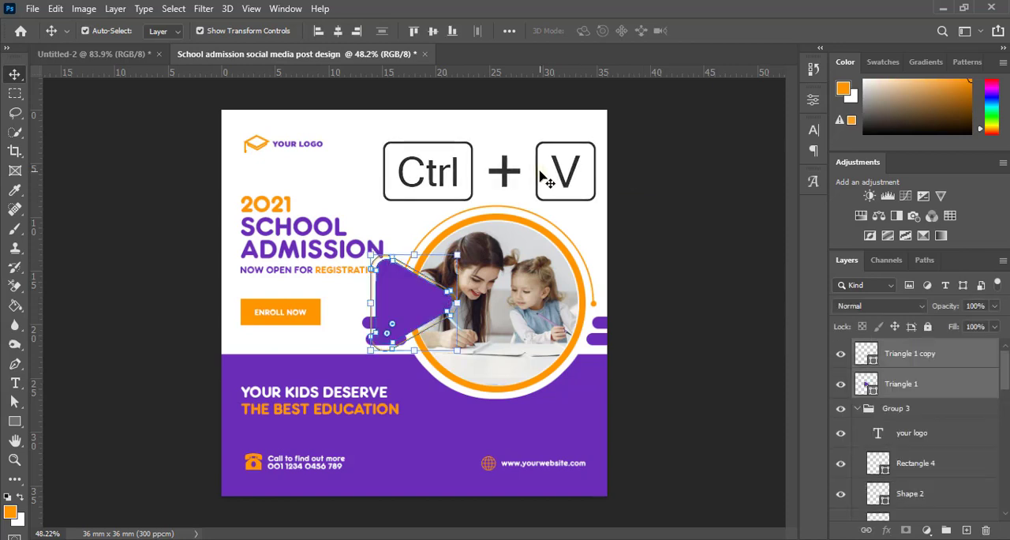
click(946, 529)
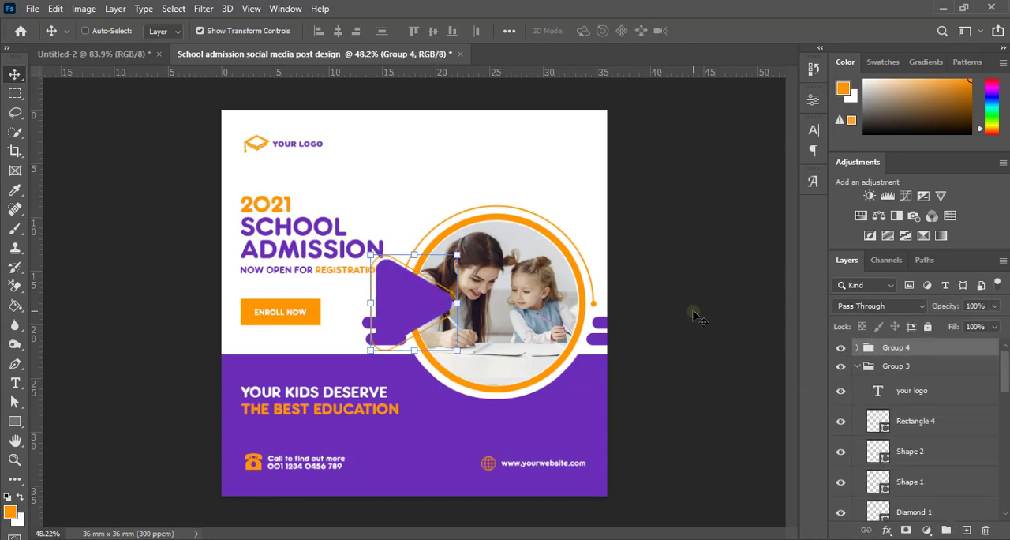
key(ctrl+t)
drag(408, 307, 510, 137)
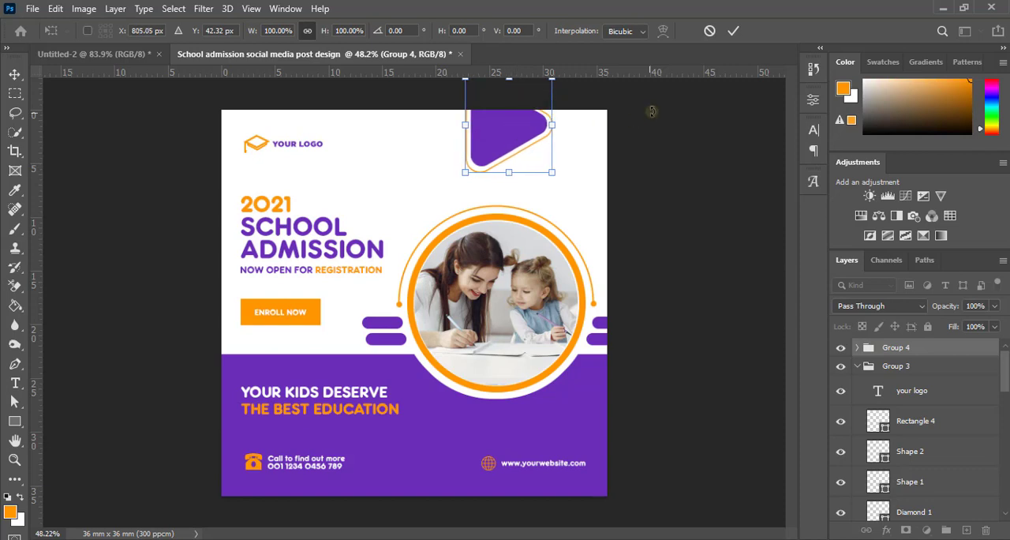
click(734, 30)
Step: Check the overall layout with the triangle decoration at the canvas's top edge
scroll(641, 201, down, 1)
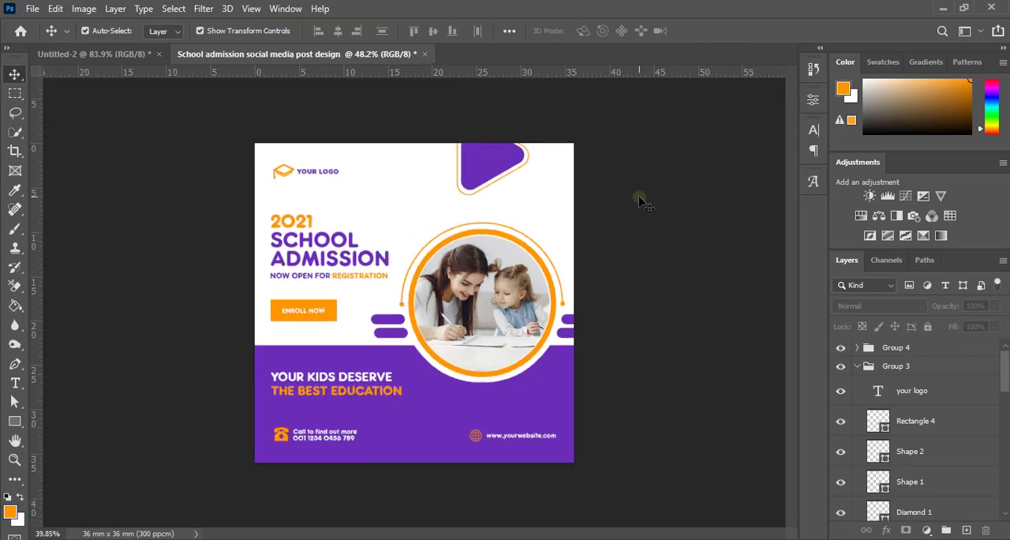
scroll(639, 199, down, 1)
scroll(638, 198, up, 2)
scroll(656, 210, down, 1)
scroll(659, 213, up, 1)
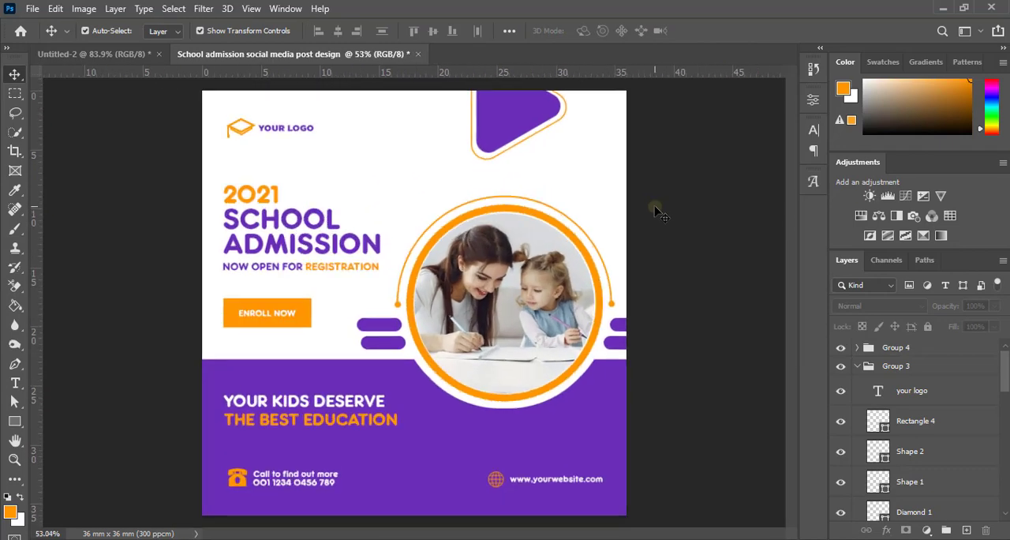
scroll(660, 213, down, 3)
scroll(657, 205, up, 2)
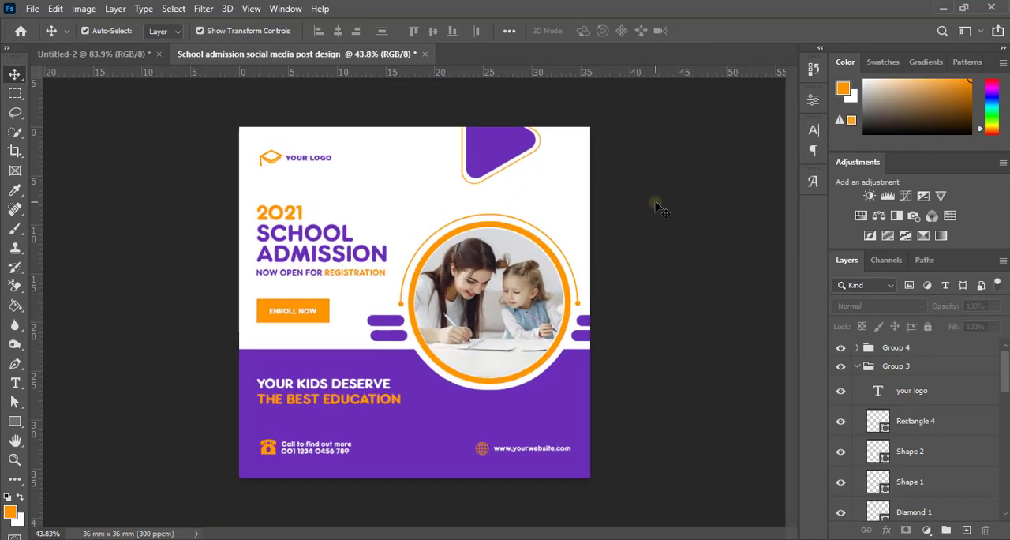
scroll(656, 206, up, 1)
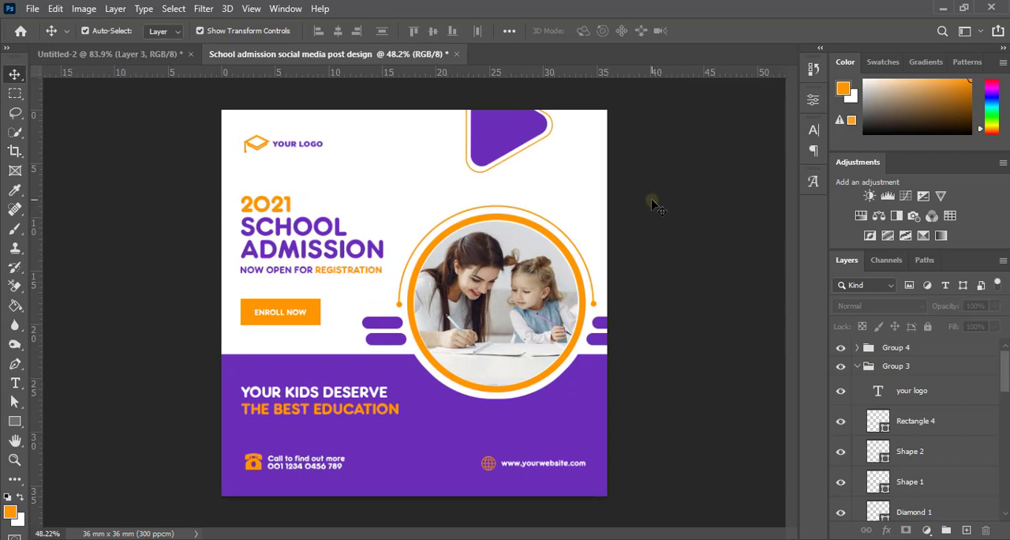
Step: Paste the column of orange social media icons and move it near the white area's right edge, beside the triangle decoration
key(ctrl+v)
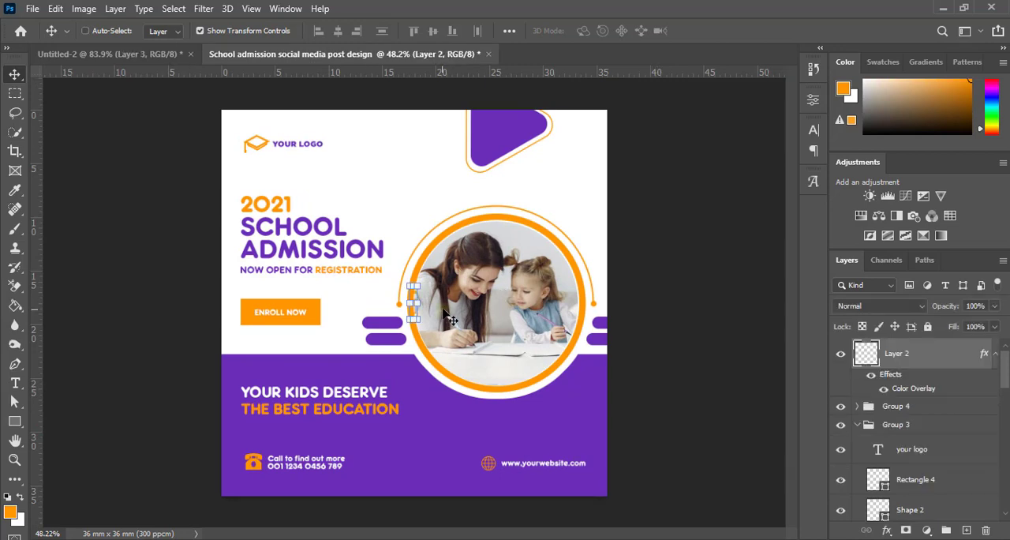
key(ctrl+t)
drag(413, 312, 588, 171)
click(733, 31)
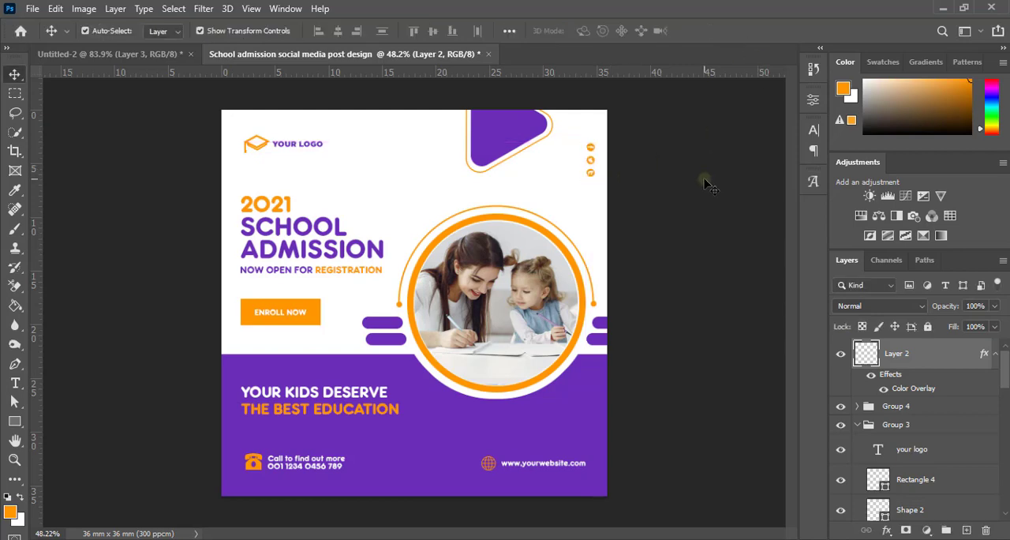
scroll(678, 243, down, 4)
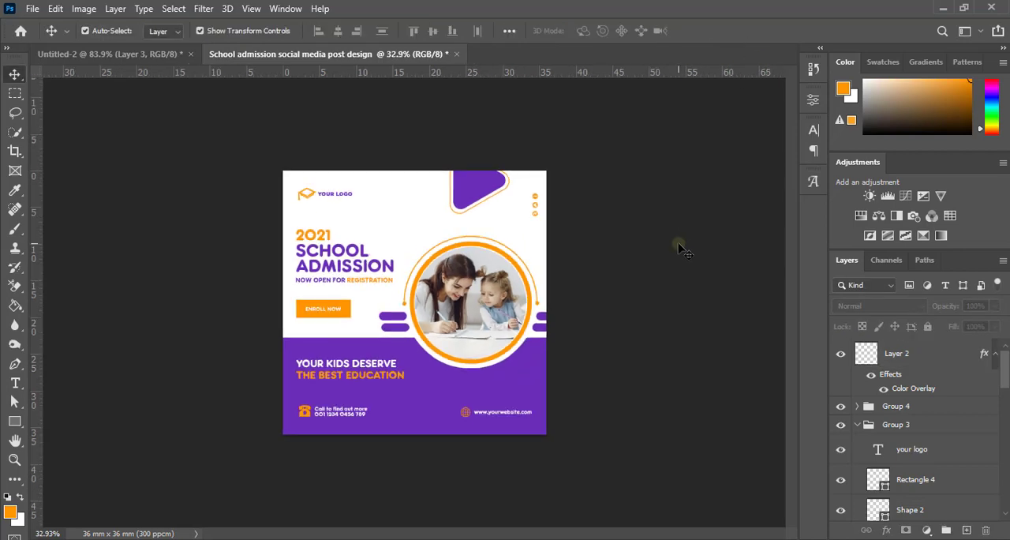
scroll(637, 243, up, 5)
scroll(637, 243, down, 1)
scroll(637, 244, down, 1)
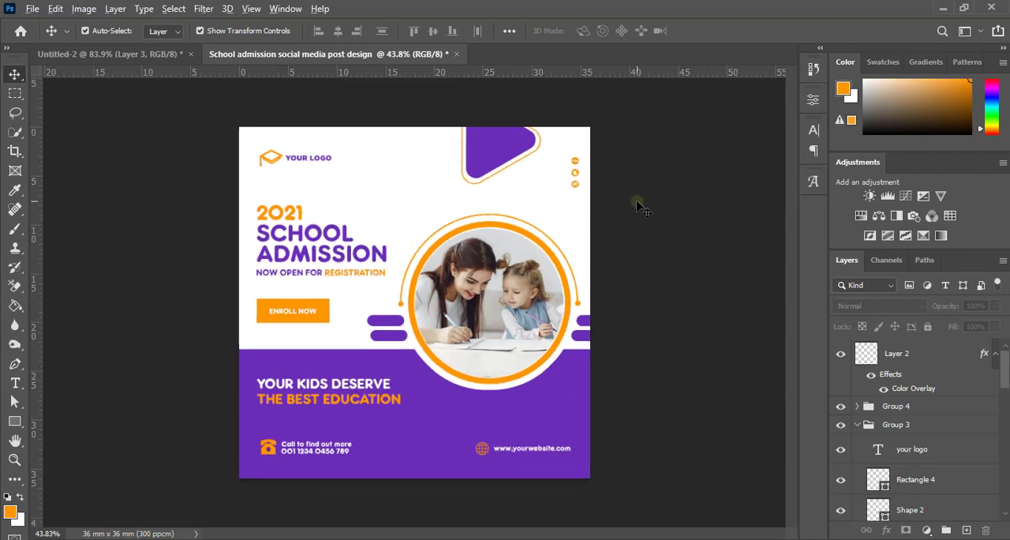
scroll(639, 205, up, 1)
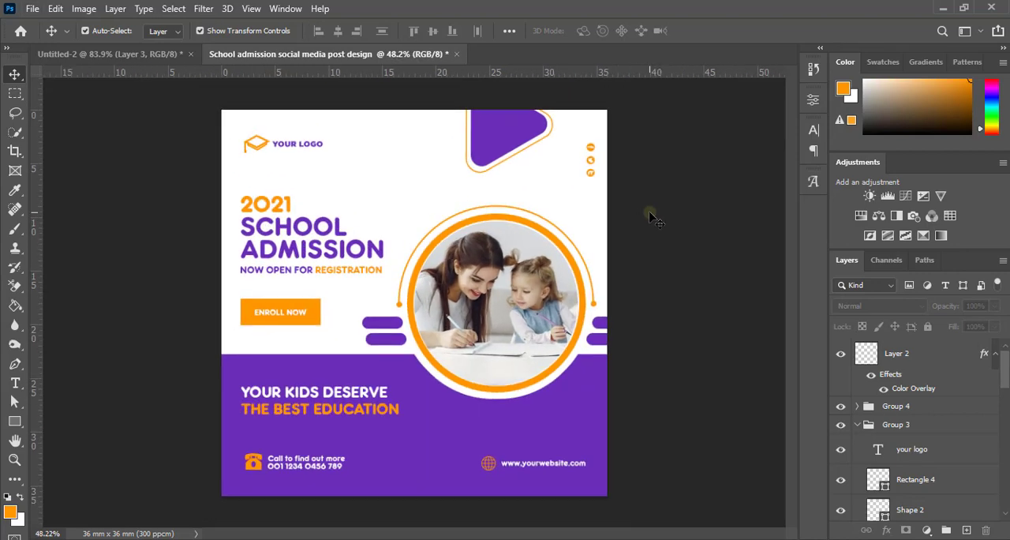
scroll(650, 214, down, 1)
Step: Nudge the lower shape of the graduation cap logo slightly down, away from the diamond top, and deselect it
scroll(294, 163, up, 6)
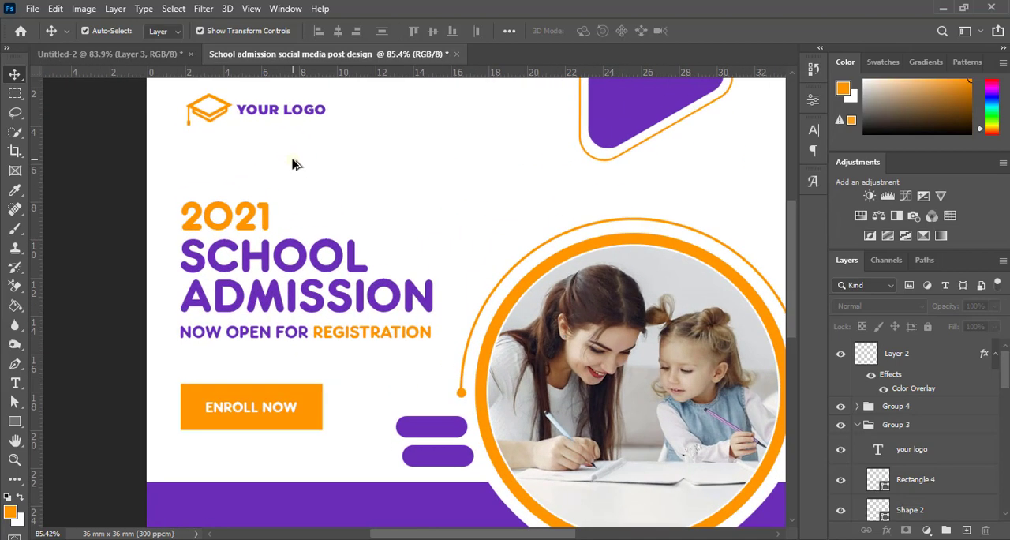
scroll(198, 120, down, 1)
scroll(284, 182, up, 6)
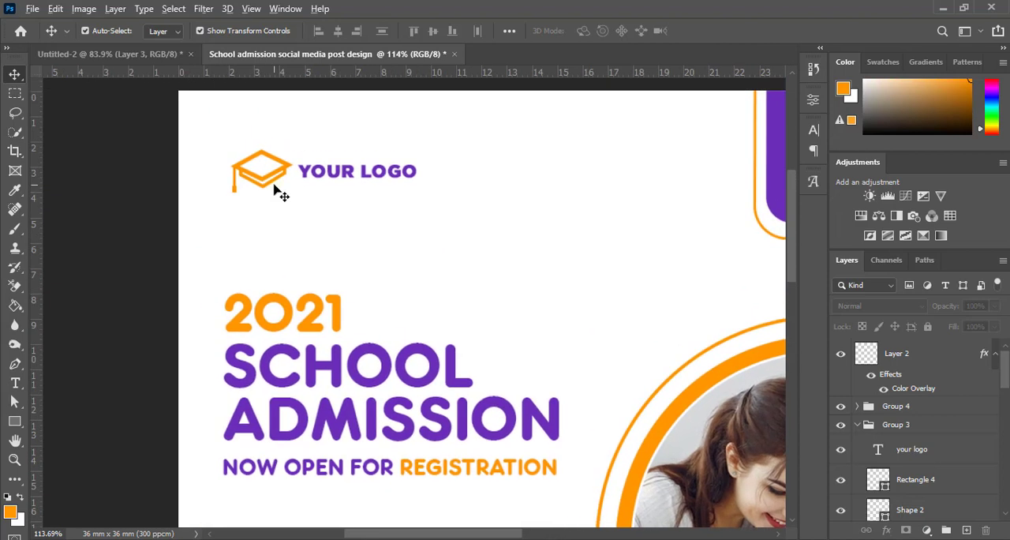
click(283, 190)
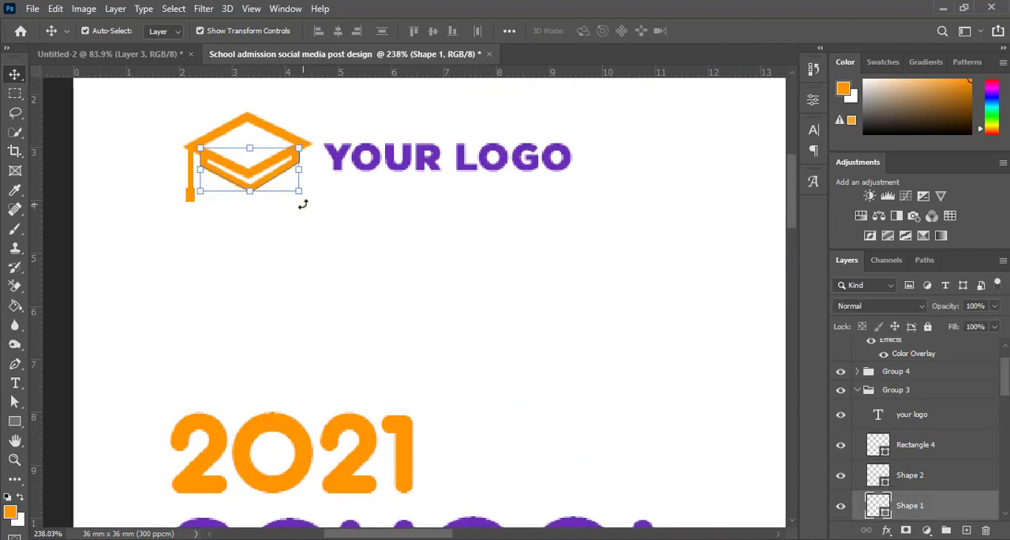
key(Down)
key(Down)
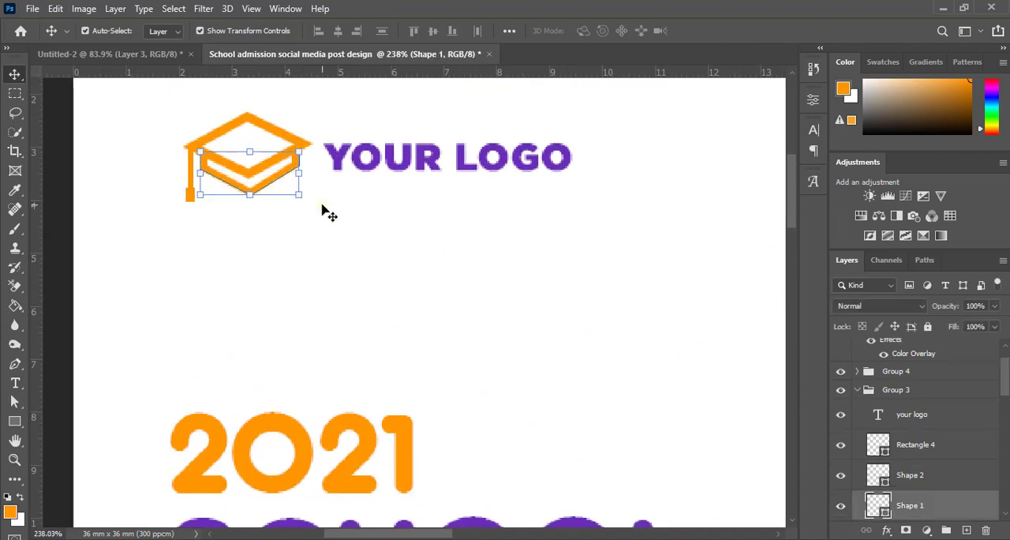
scroll(113, 226, down, 3)
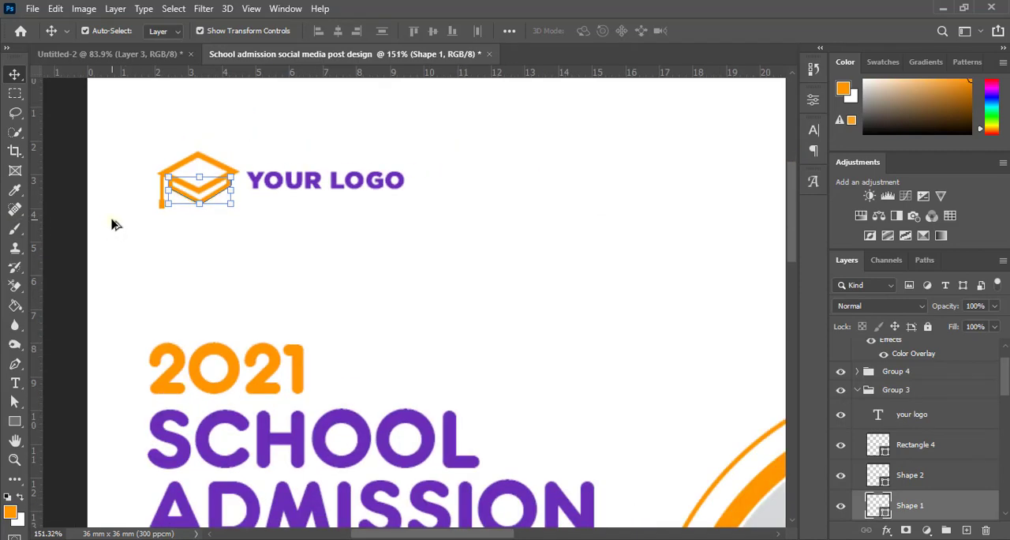
click(71, 209)
scroll(223, 276, down, 5)
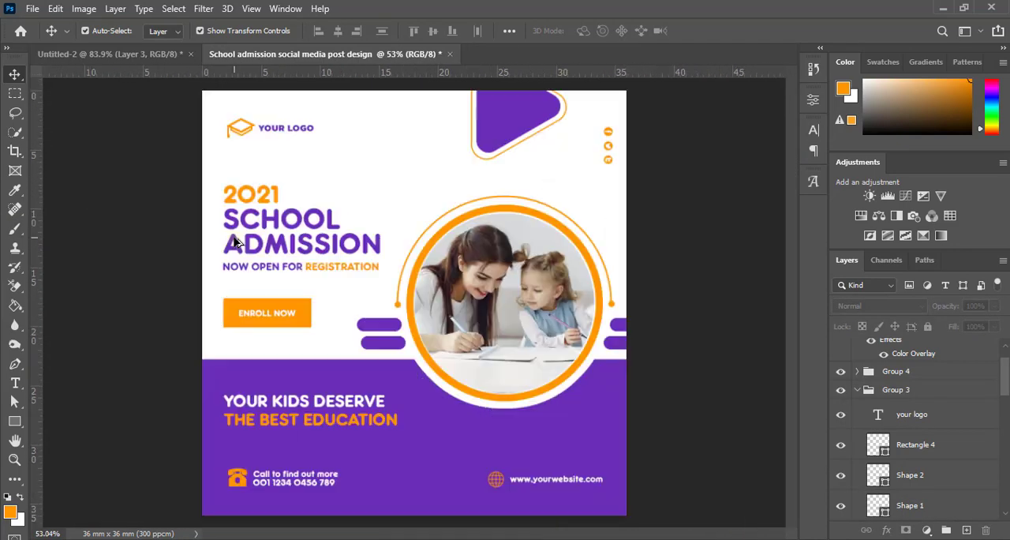
scroll(258, 141, up, 1)
scroll(263, 192, down, 1)
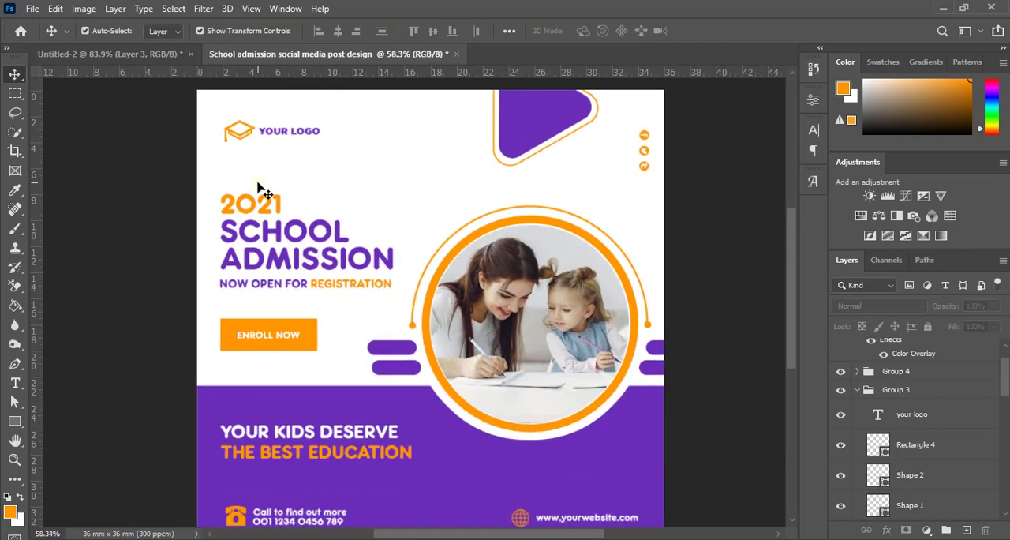
scroll(606, 237, down, 3)
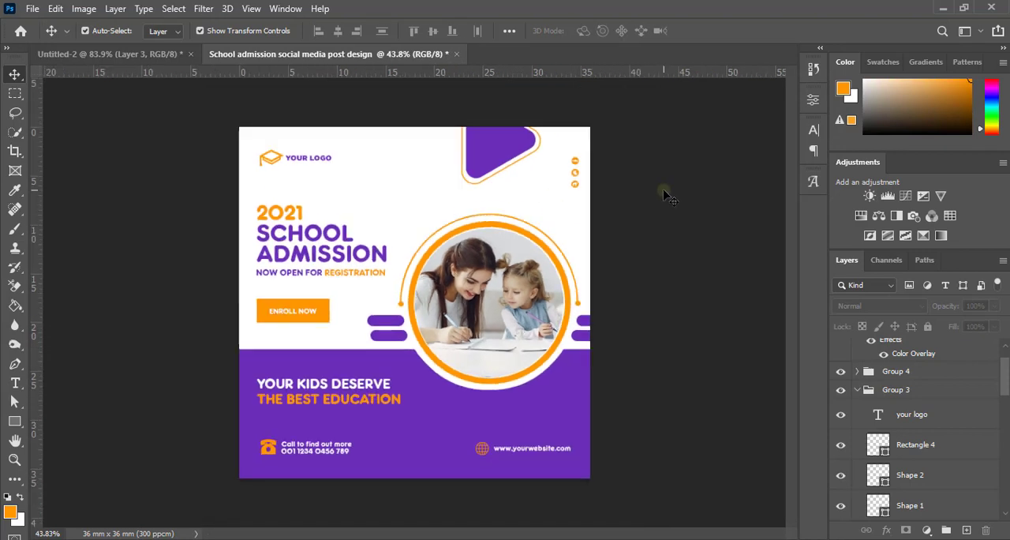
scroll(666, 193, up, 1)
scroll(665, 193, down, 1)
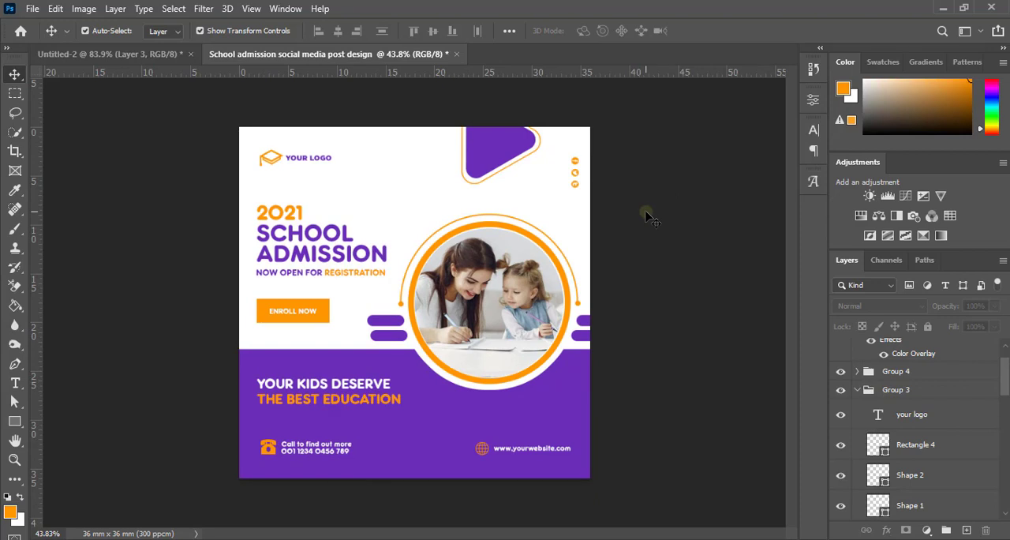
Step: Collapse and select the triangle group, shift it slightly up past the canvas's top edge, and deselect it
scroll(530, 221, up, 3)
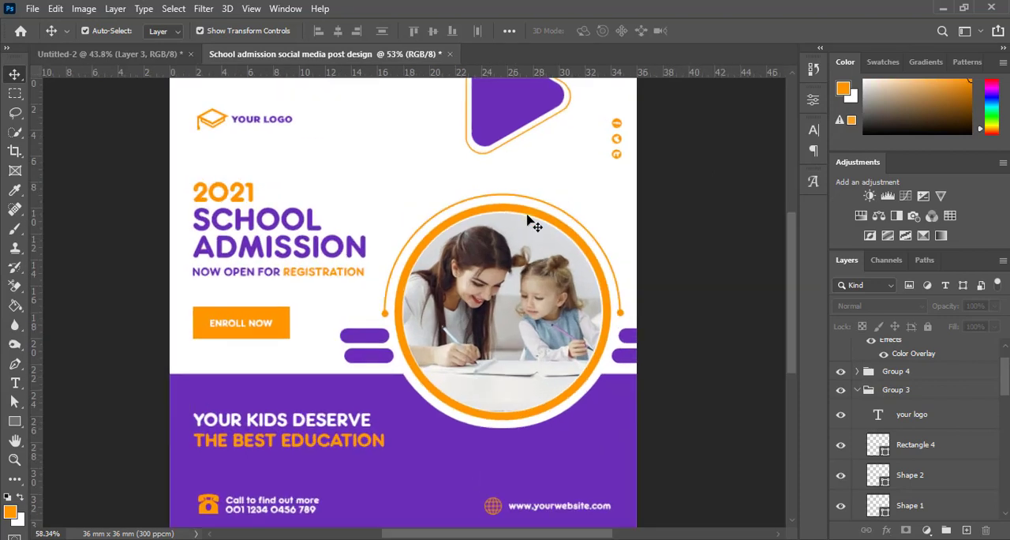
click(514, 118)
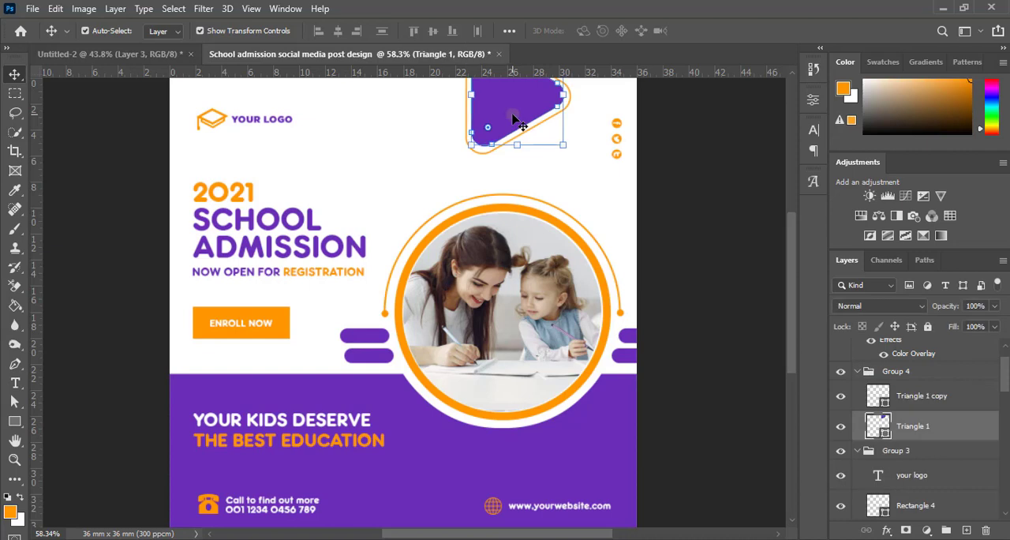
click(859, 371)
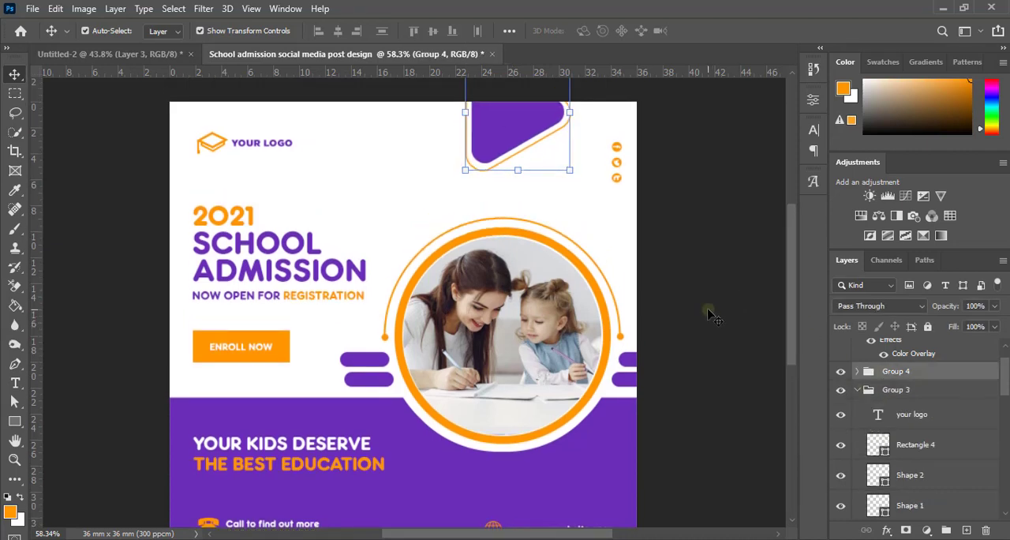
scroll(646, 268, down, 6)
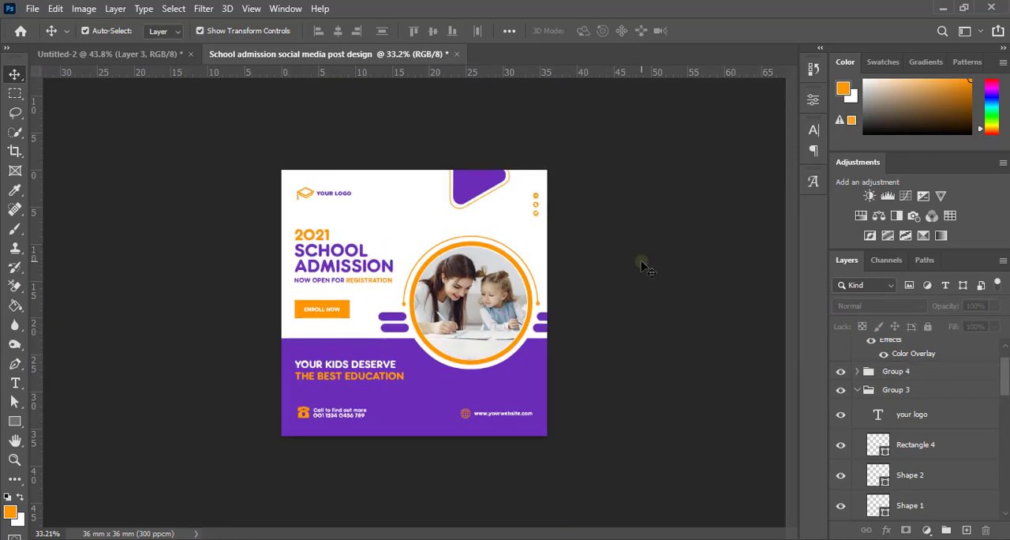
scroll(646, 269, up, 3)
scroll(646, 268, down, 2)
scroll(646, 269, up, 3)
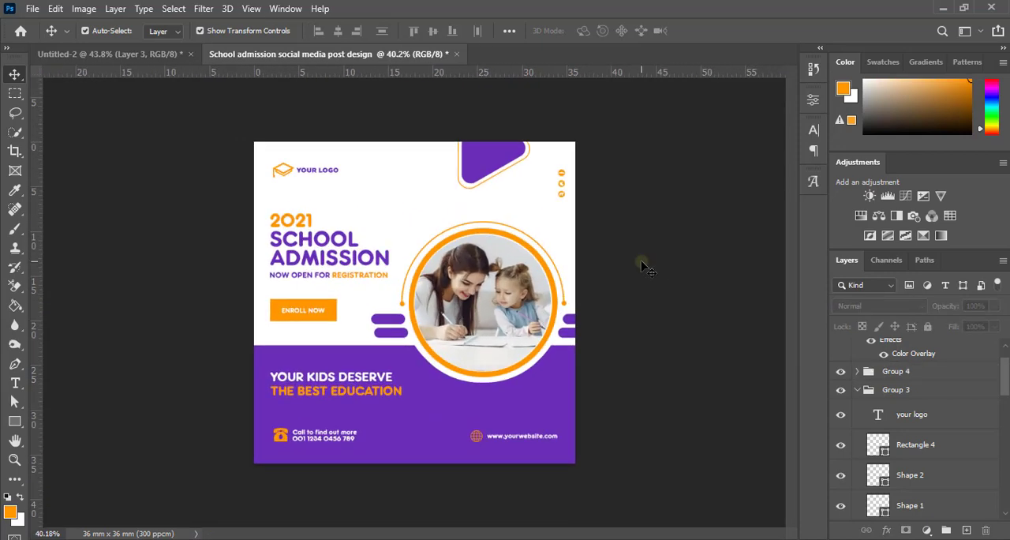
Step: Enlarge the column of orange social media icons slightly near the white area's right edge and deselect it
scroll(646, 269, up, 1)
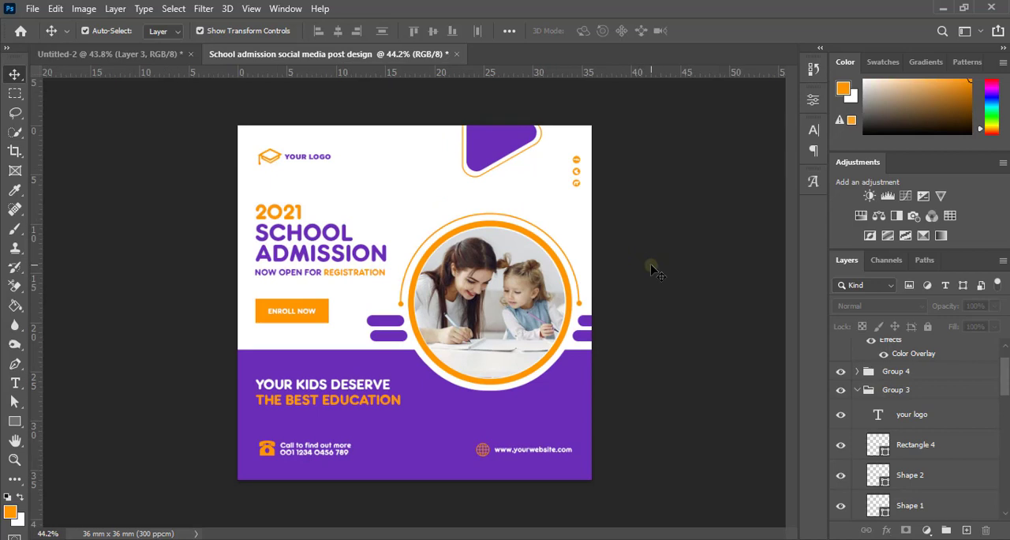
scroll(654, 270, up, 1)
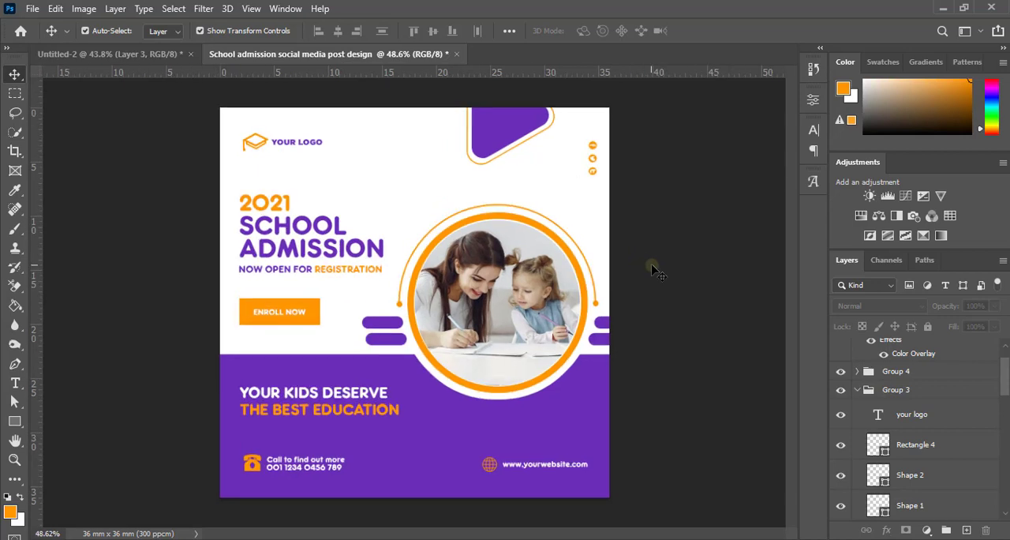
scroll(609, 151, up, 3)
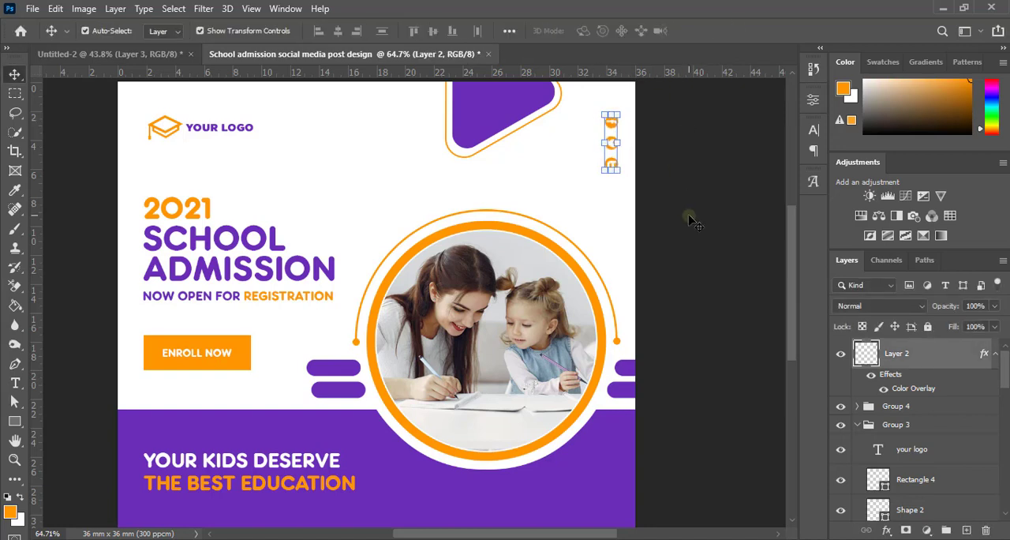
scroll(650, 242, down, 9)
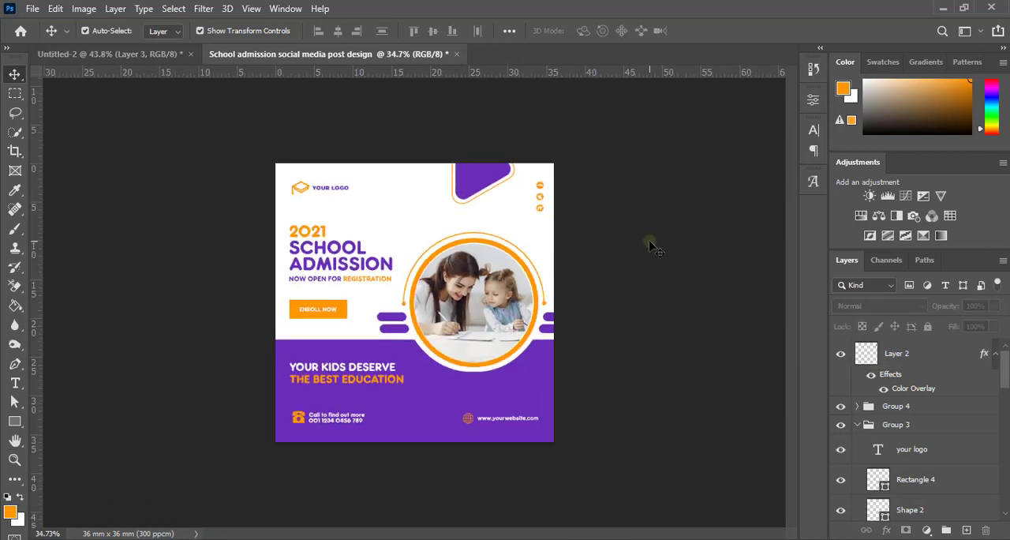
Step: Review the finished school admission post at different magnifications
scroll(650, 241, up, 7)
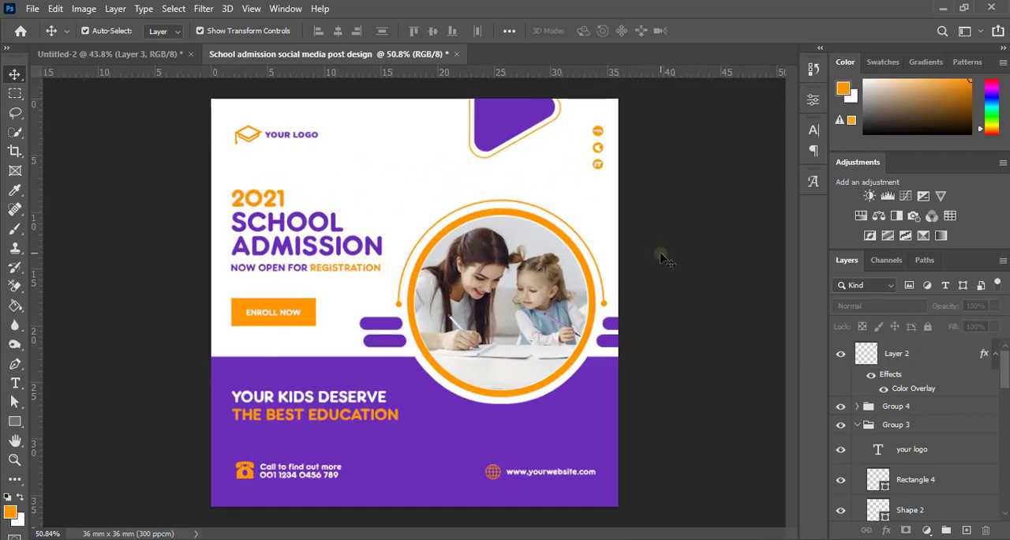
scroll(662, 256, up, 3)
scroll(662, 257, down, 3)
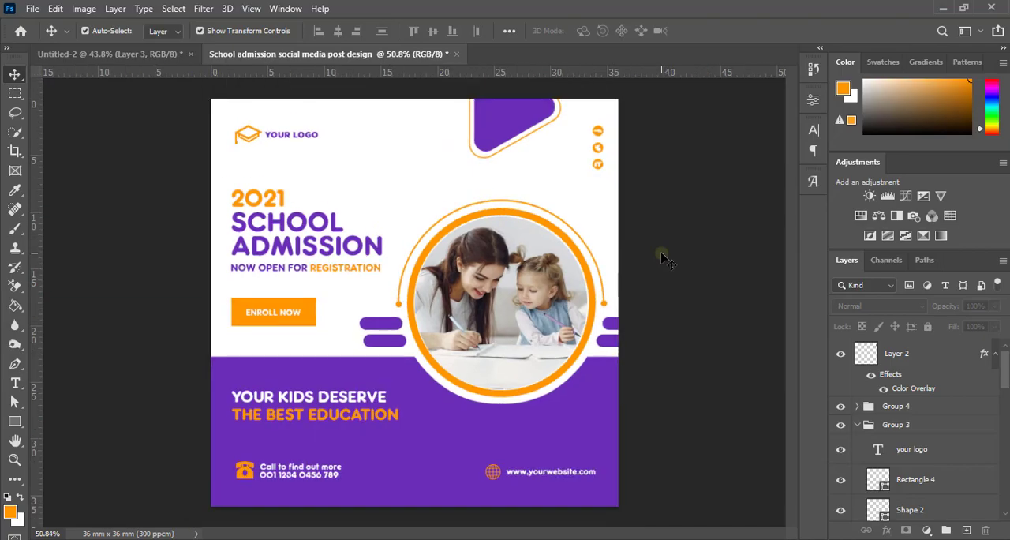
scroll(662, 256, down, 1)
scroll(661, 256, up, 1)
scroll(661, 257, down, 1)
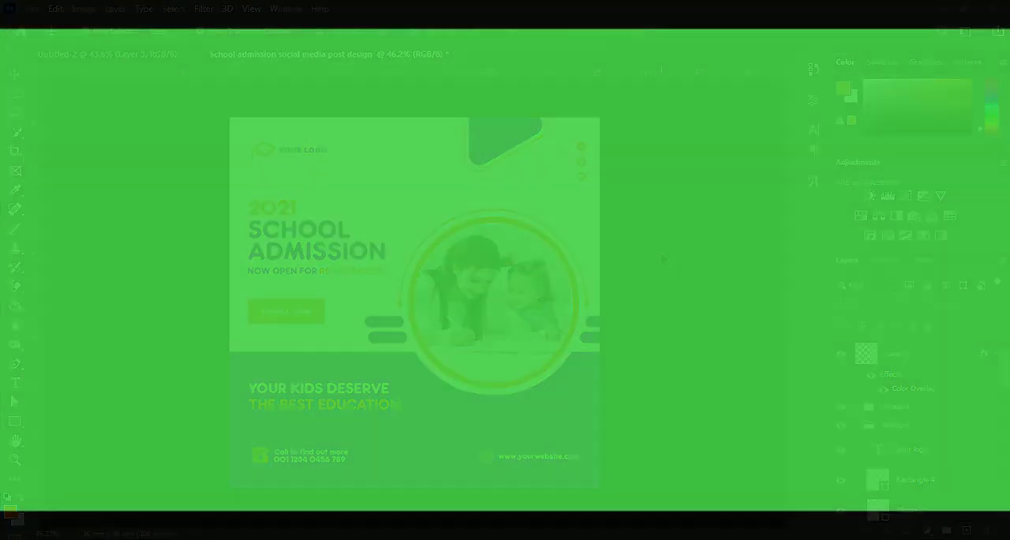